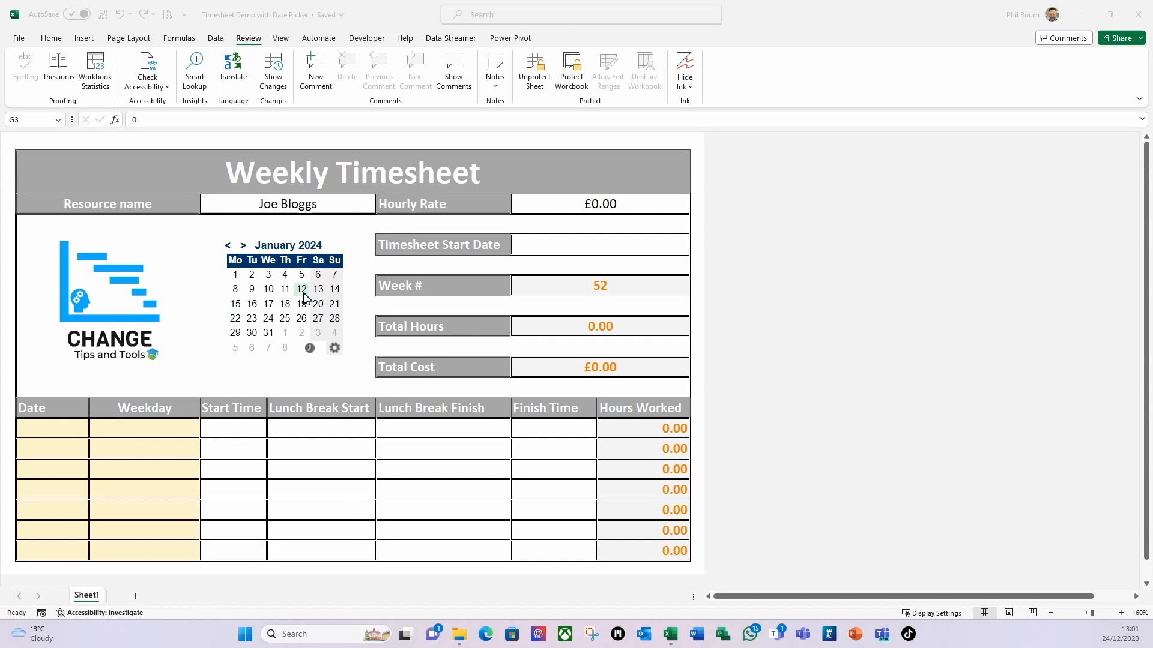
Step: Set the hourly rate to 10 and choose 18 December 2023 as the timesheet start date with the date picker
click(571, 205)
text(10)
key(Return)
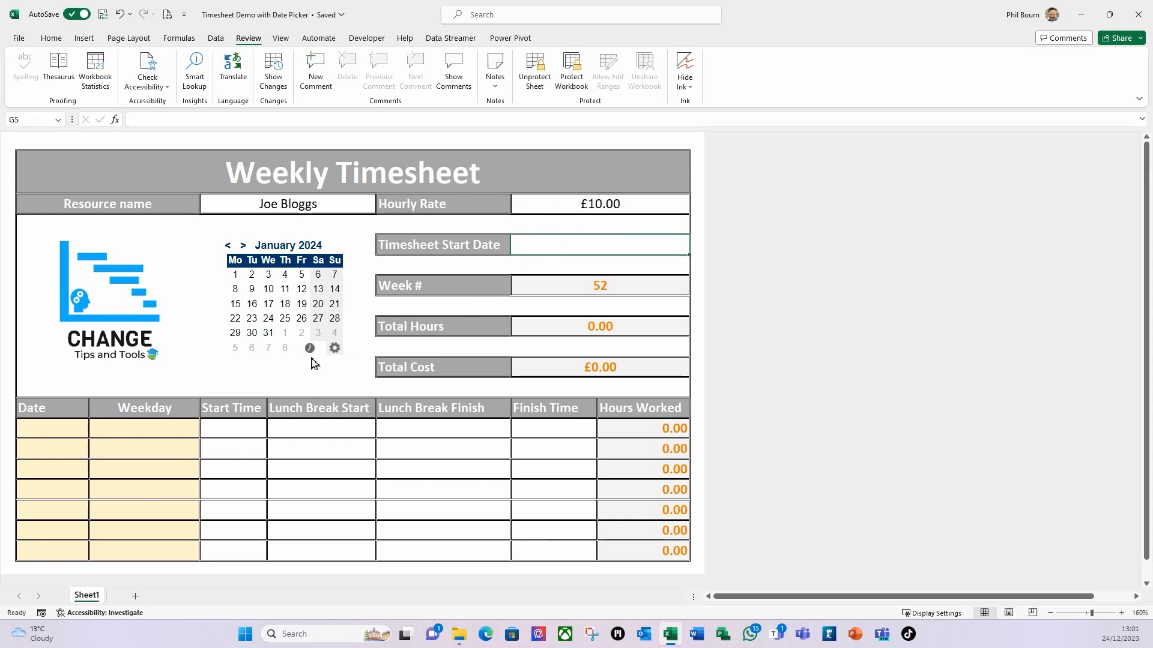
click(227, 246)
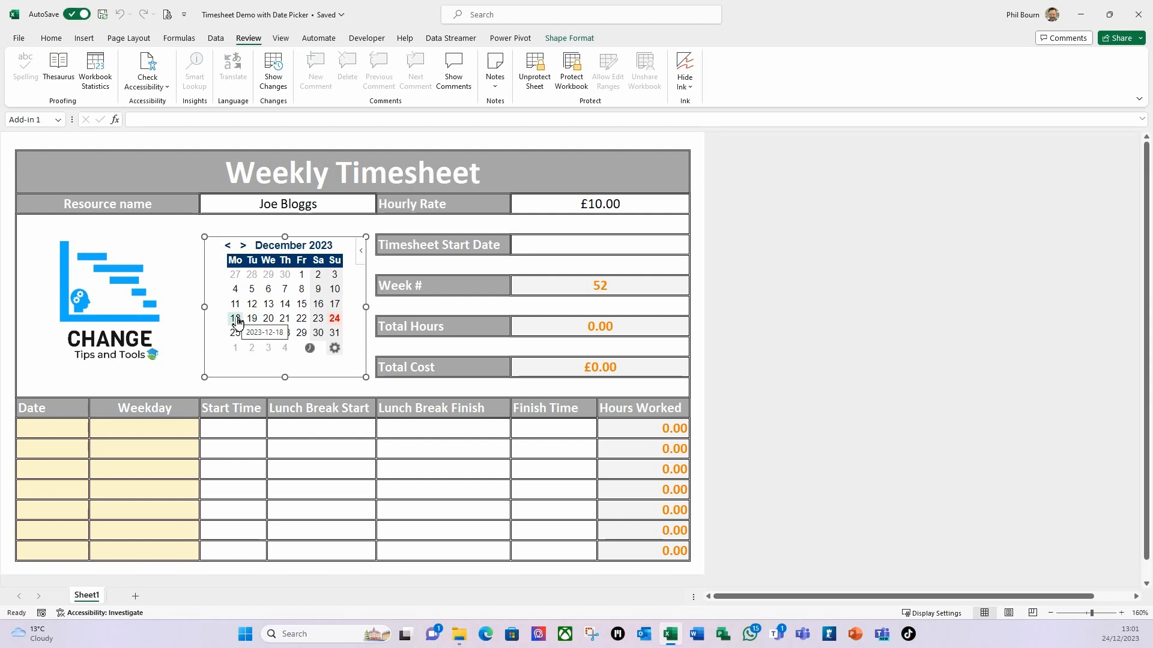
click(236, 320)
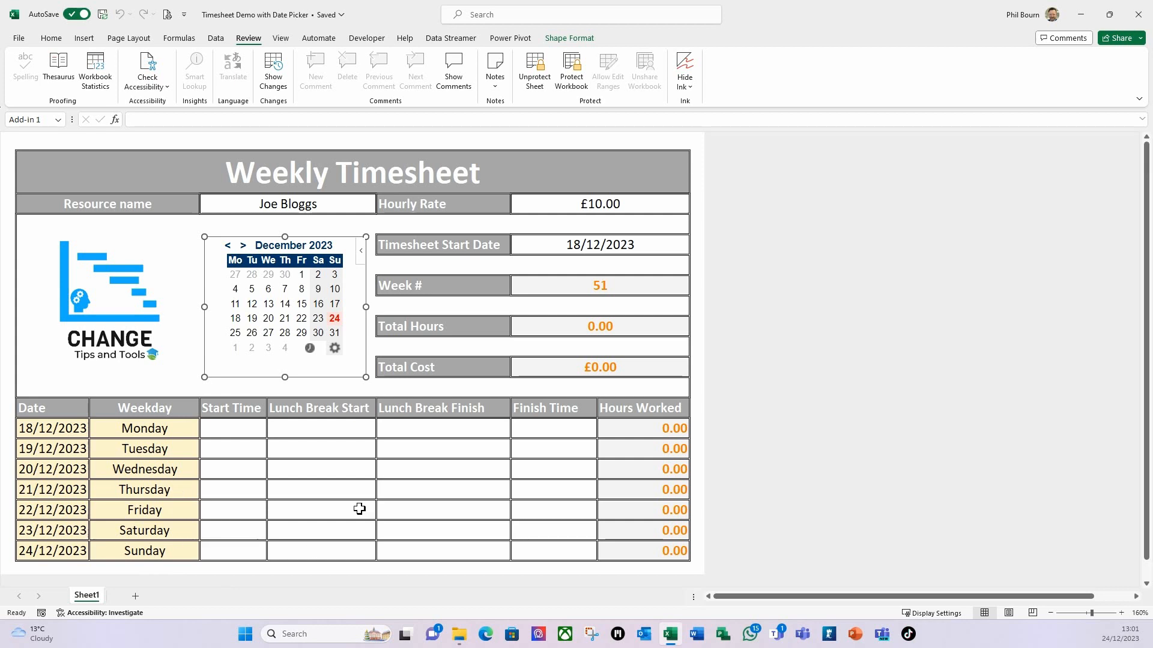
Step: Enter Monday's start time as 09:00 am and lunch break start as 12:30 pm
click(233, 431)
text(09)
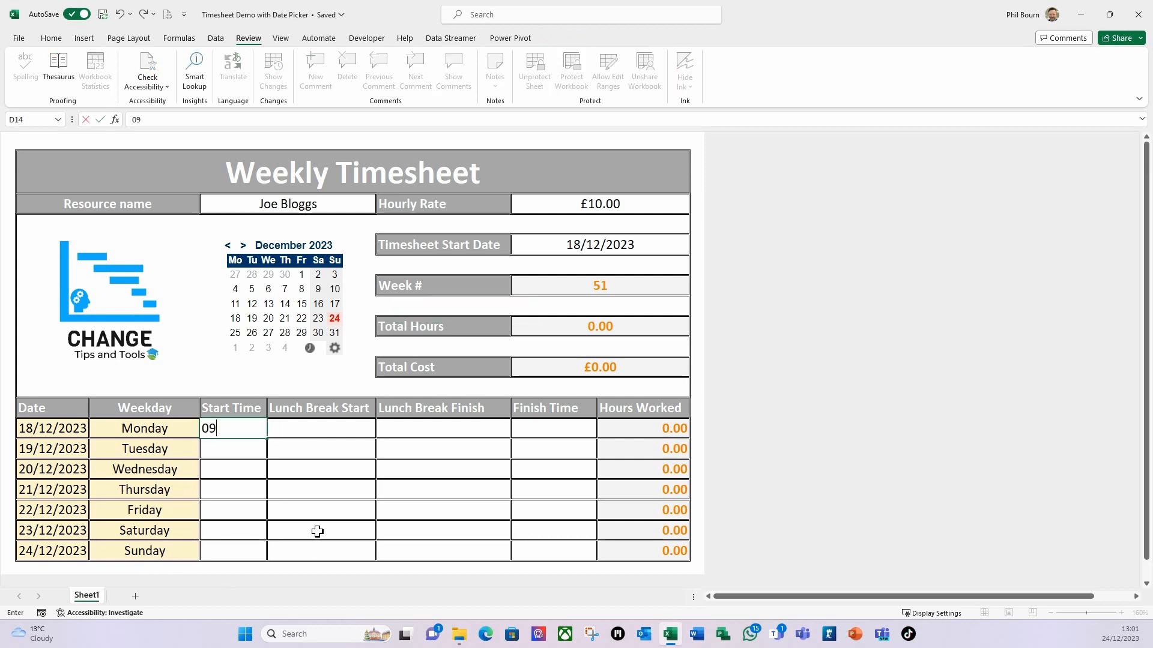
text(:00 am)
key(Tab)
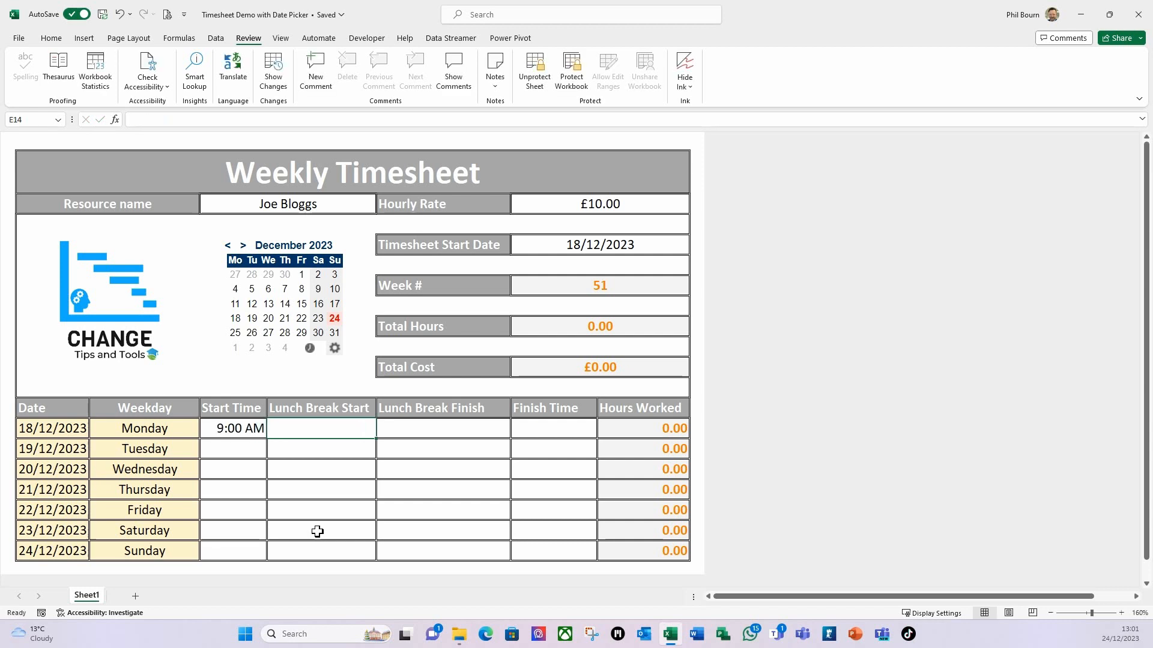
text(12:30 pm)
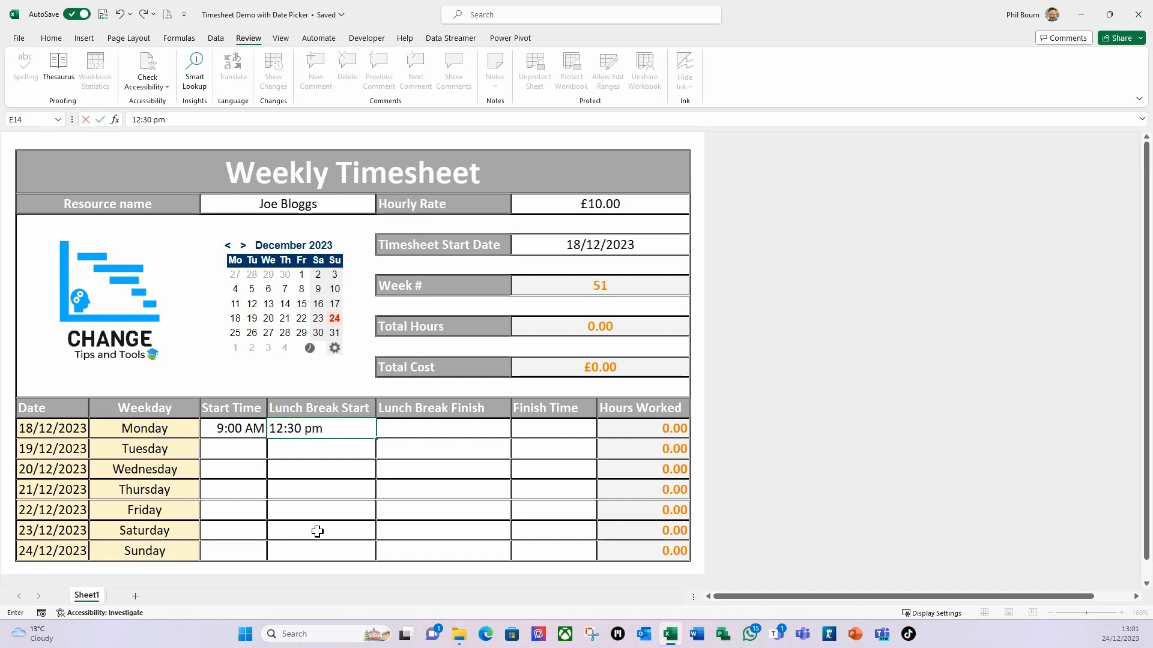
key(Tab)
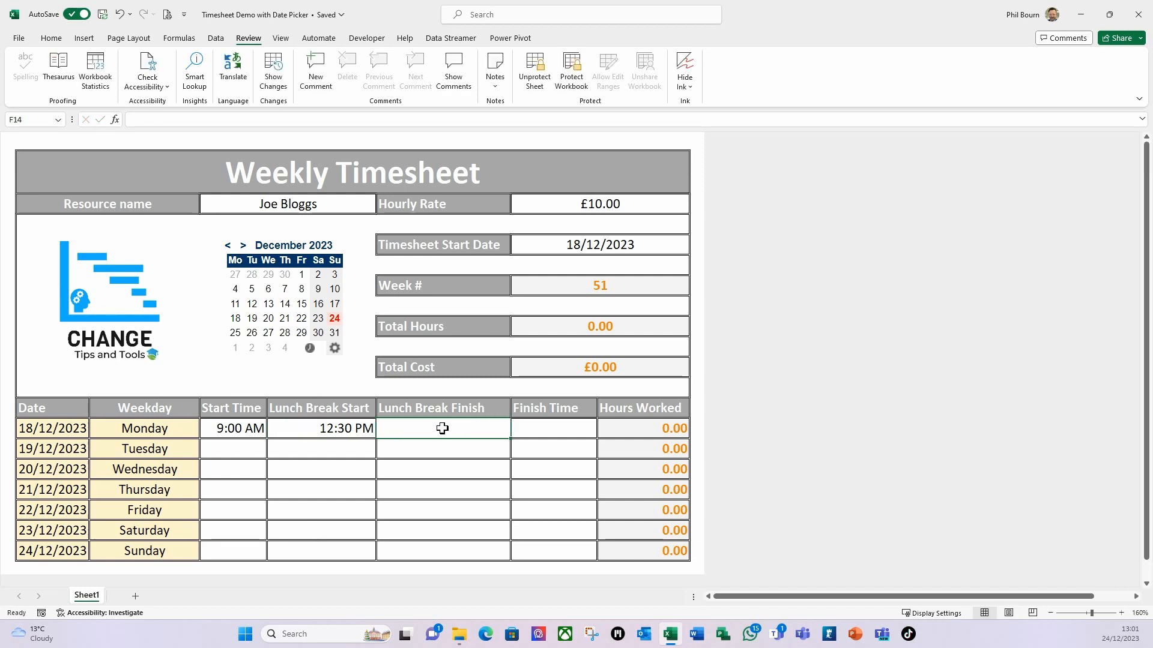
Step: Insert the current time as Monday's lunch break finish and enter 5:01 pm as the finish time
click(310, 349)
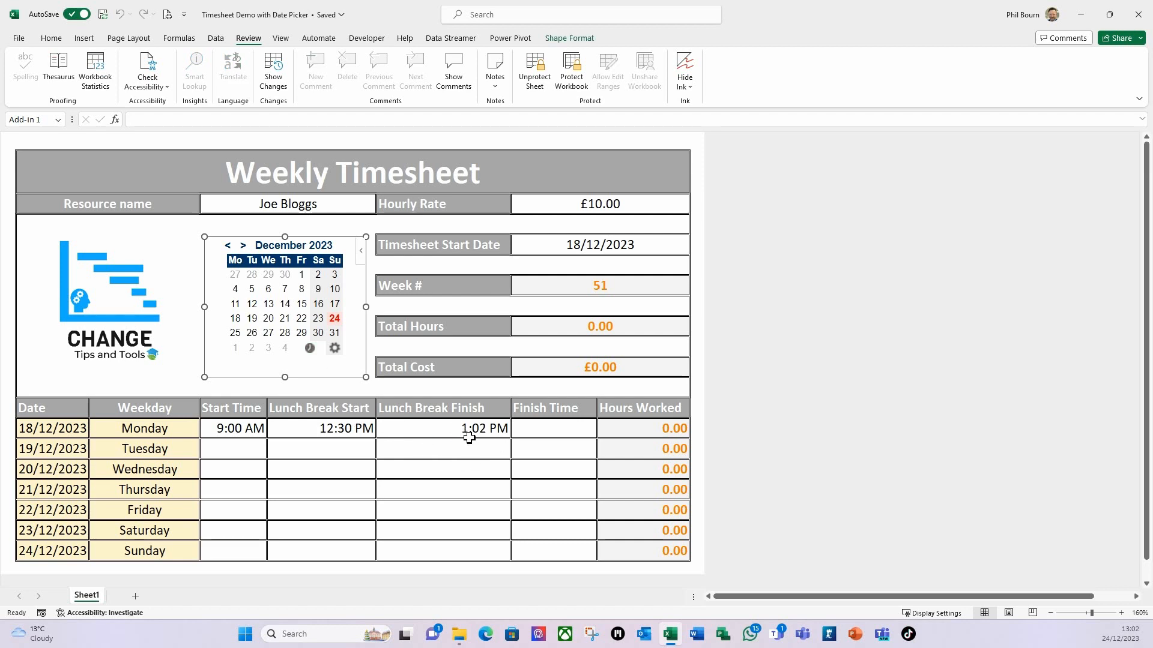
click(525, 432)
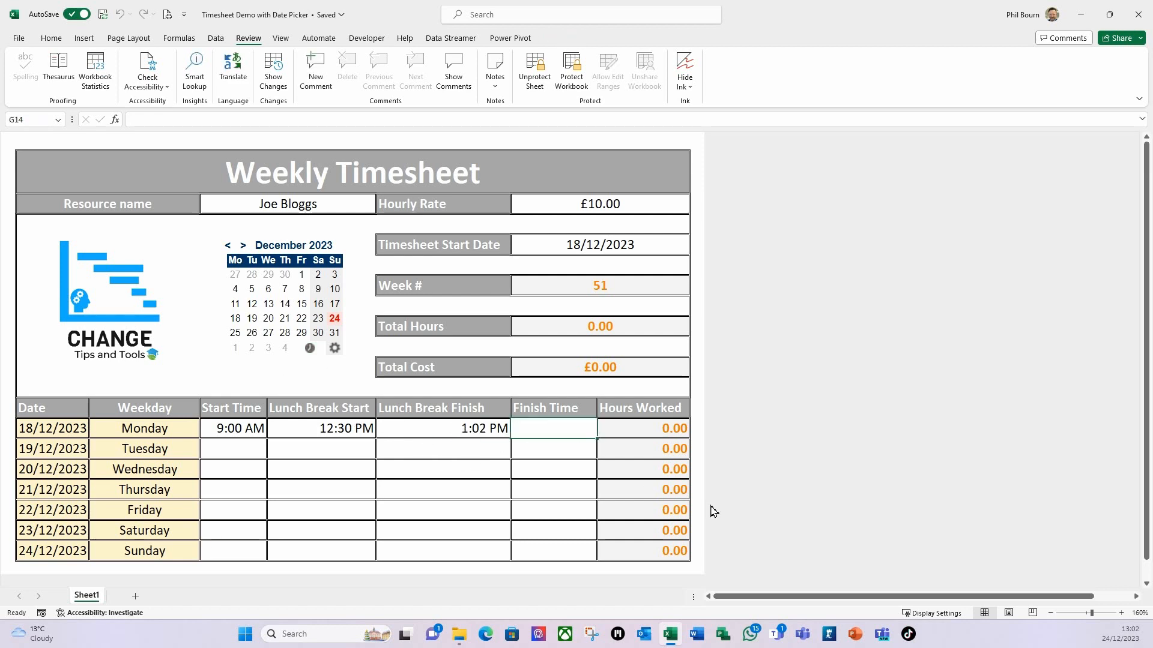
text(5:01 pm)
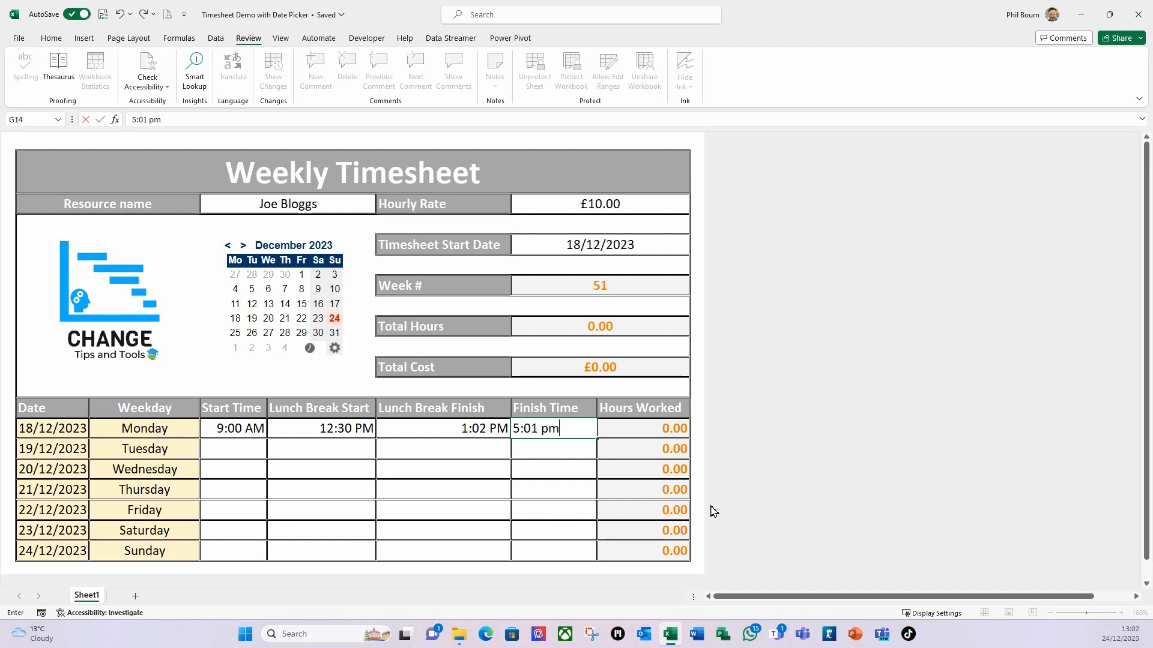
key(Return)
Step: Copy Monday's four times down through Sunday and check the timesheet's print preview
click(265, 427)
drag(264, 428, 589, 553)
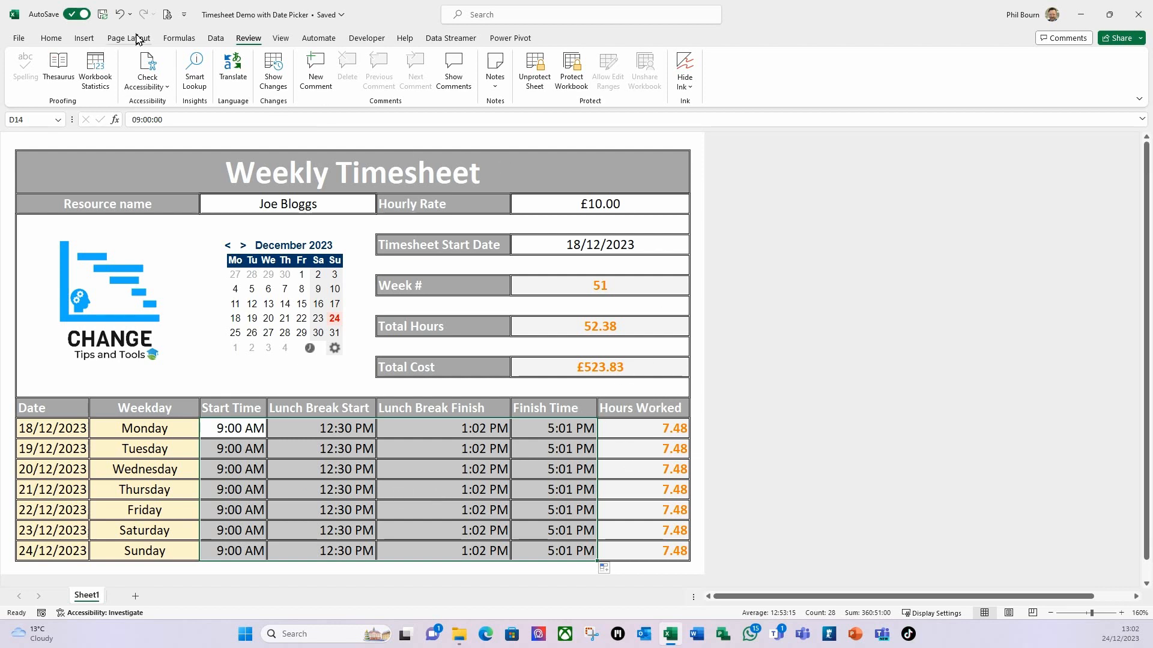
click(167, 14)
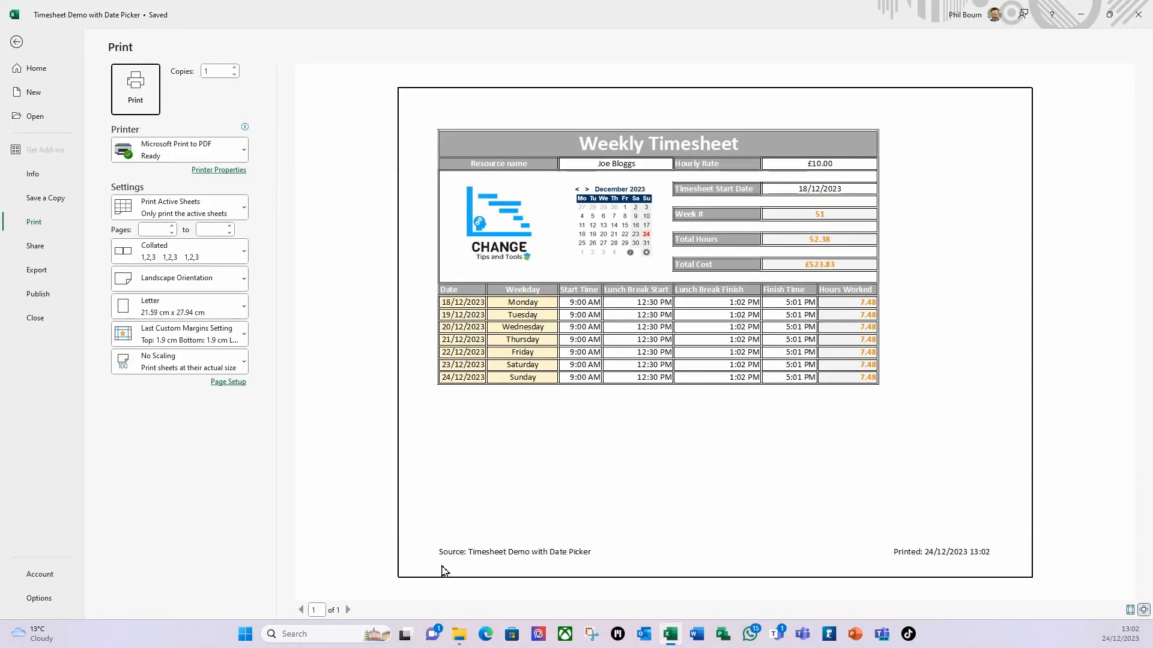
click(16, 42)
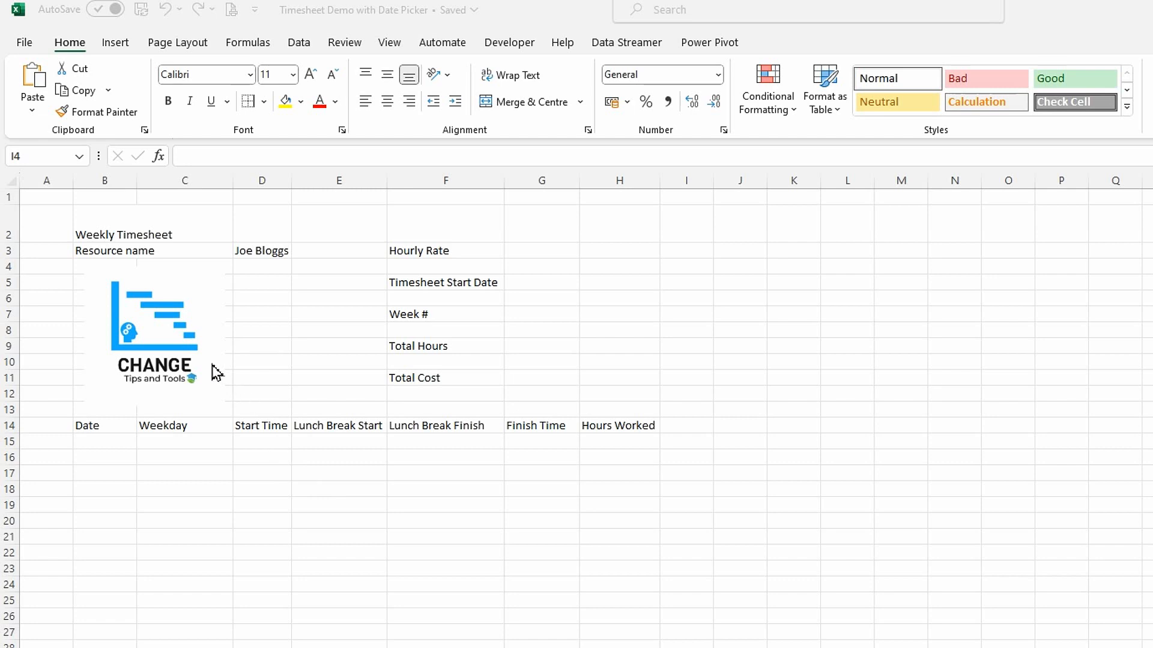
Step: Merge and centre the Weekly Timesheet title across B2:H2
click(95, 227)
mouse_move(95, 227)
mouse_down()
mouse_move(596, 198)
mouse_move(643, 232)
mouse_up()
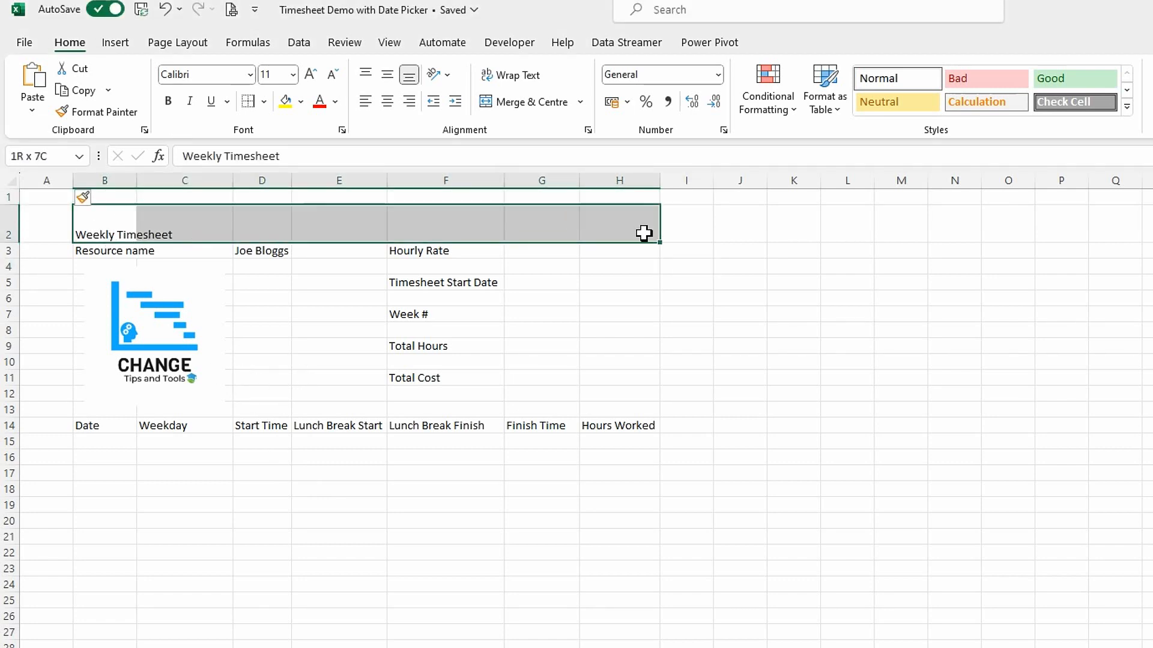
click(516, 109)
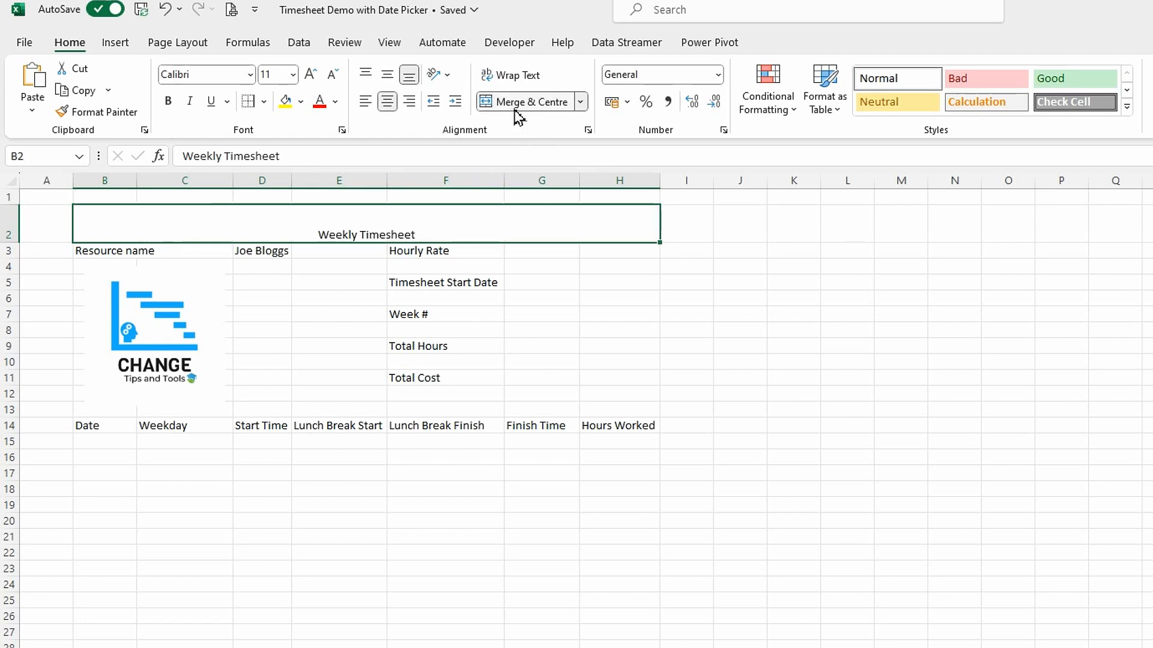
Step: Apply the Check Cell style to the Weekly Timesheet title and set its font size to 26
click(1073, 105)
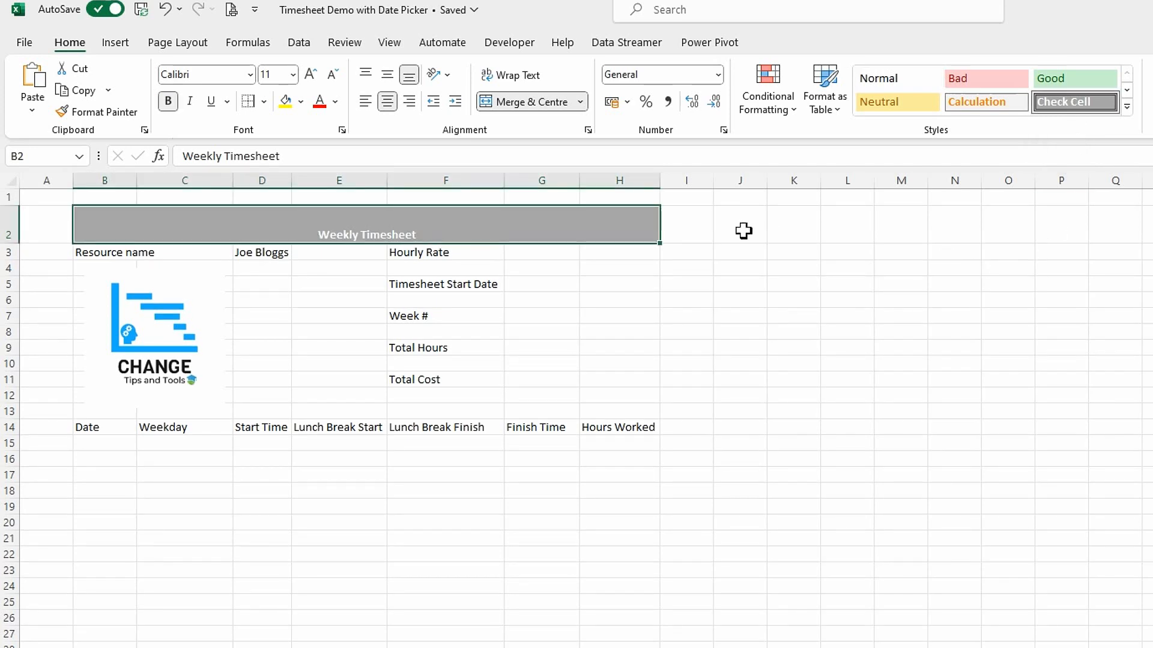
click(293, 74)
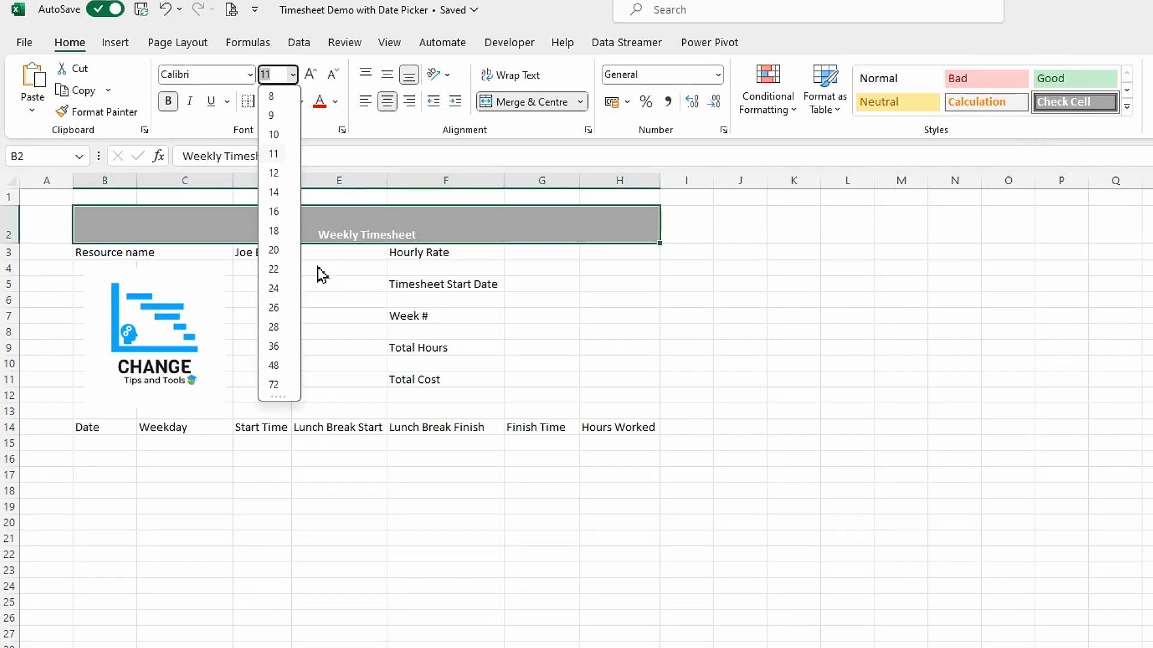
click(275, 308)
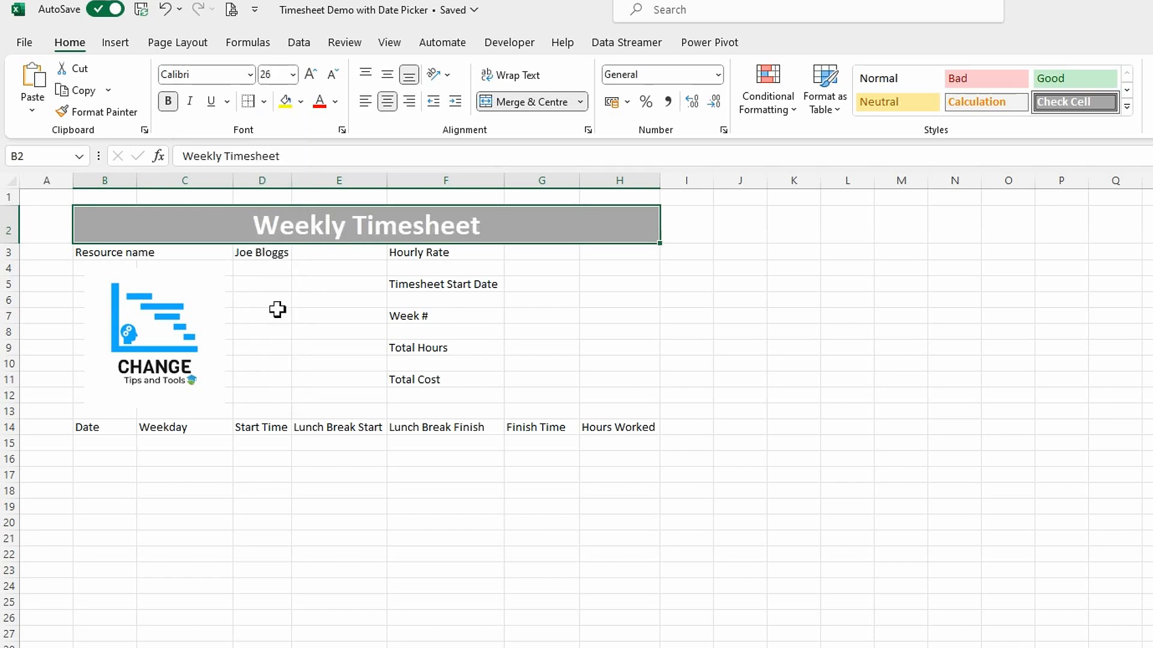
click(867, 362)
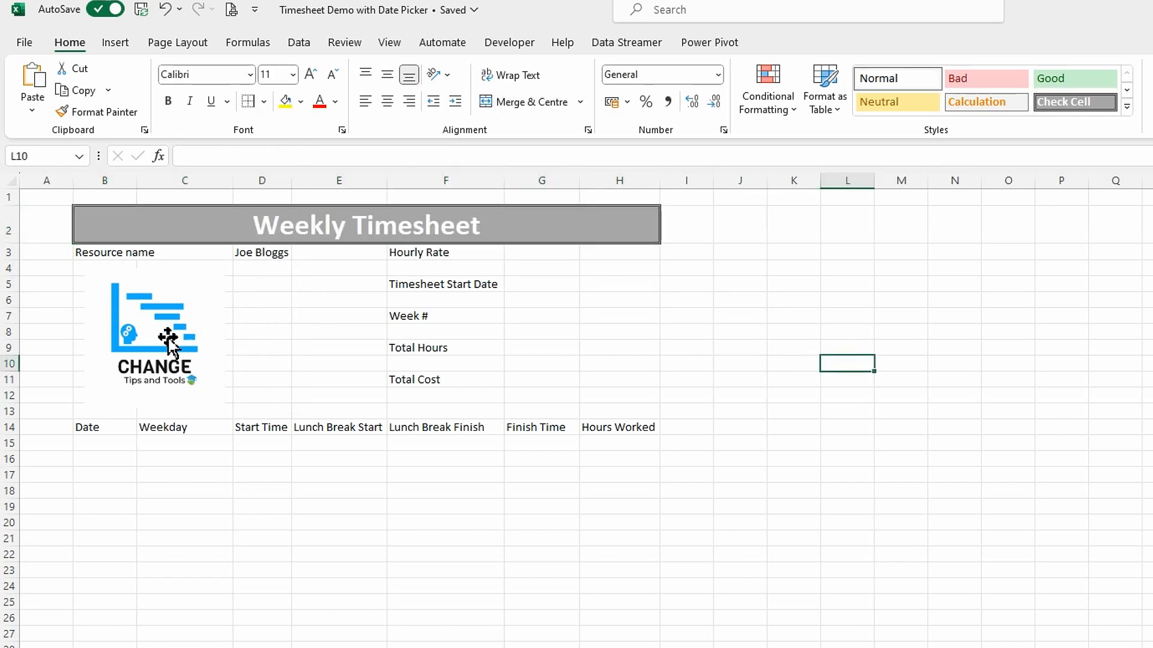
Step: Merge and centre the Resource name label across B3:C3 and the resource's name across D3:E3
click(175, 253)
drag(88, 249, 146, 249)
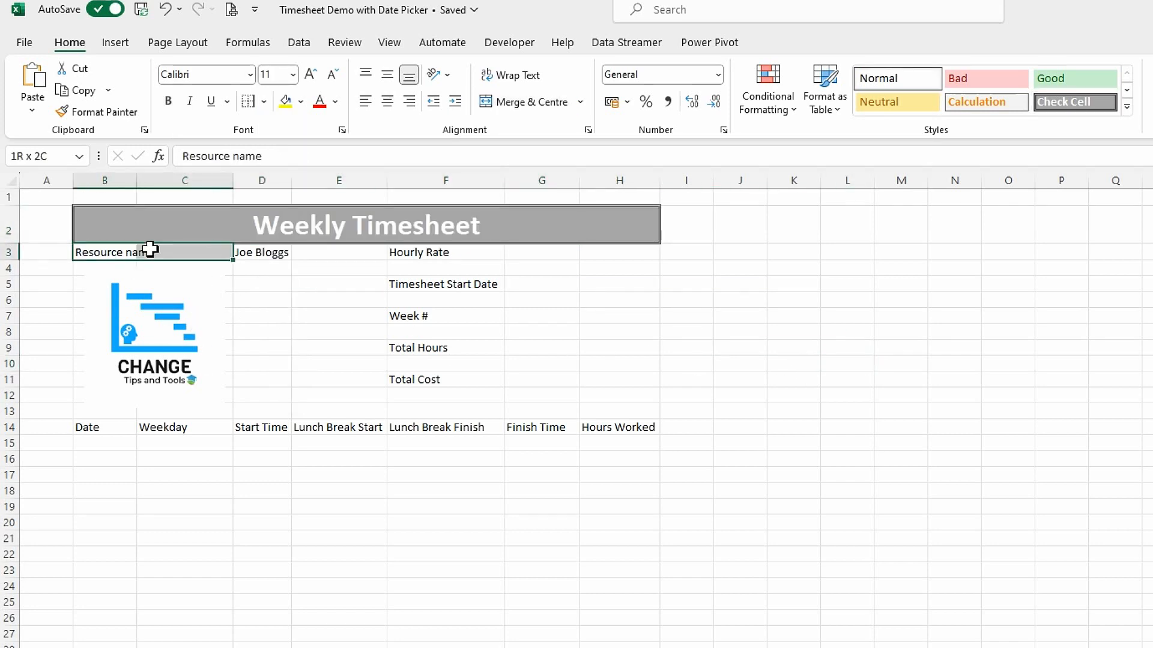
click(513, 102)
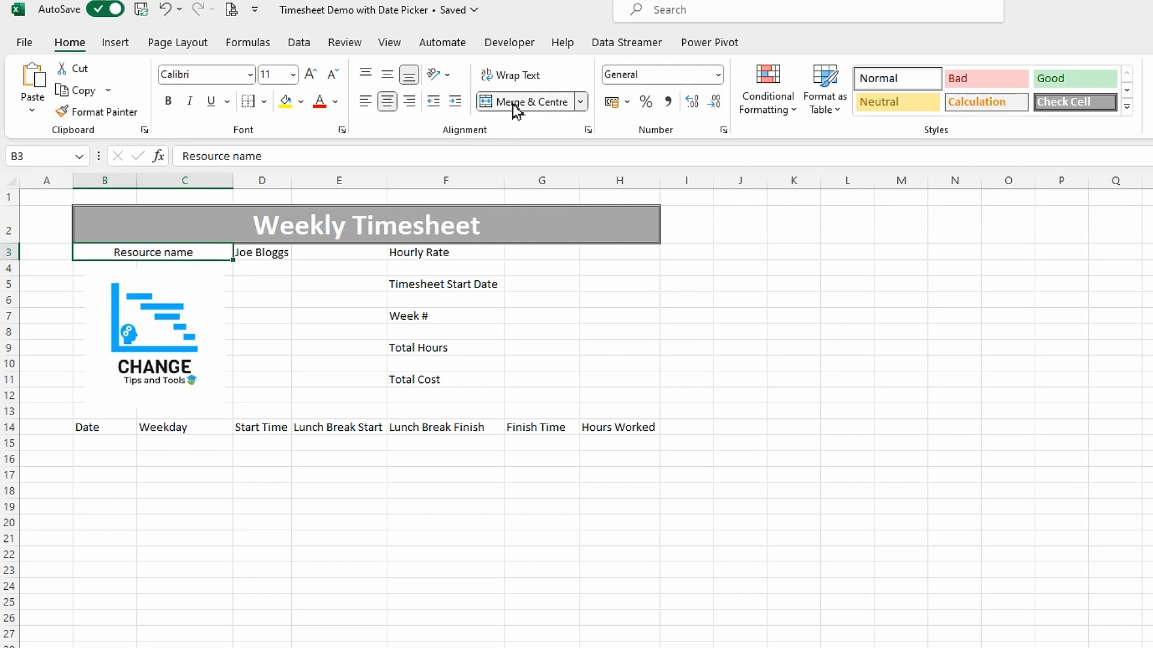
drag(252, 253, 325, 251)
click(513, 102)
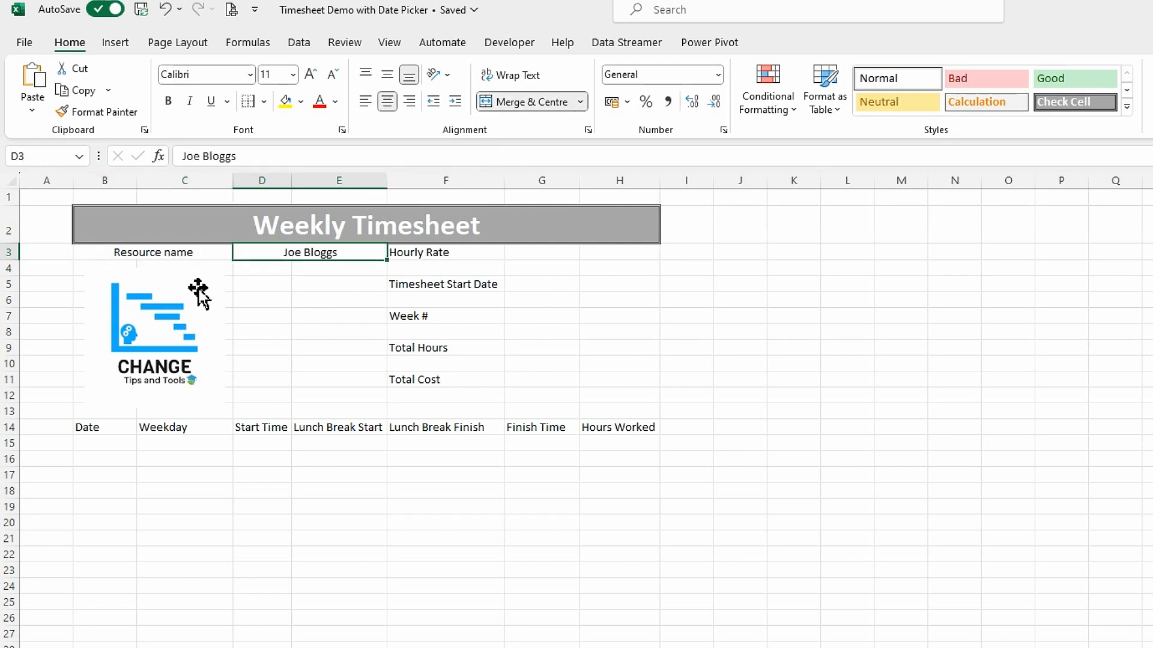
Step: Apply the Check Cell style to the Resource name and Hourly Rate labels in row 3
click(177, 251)
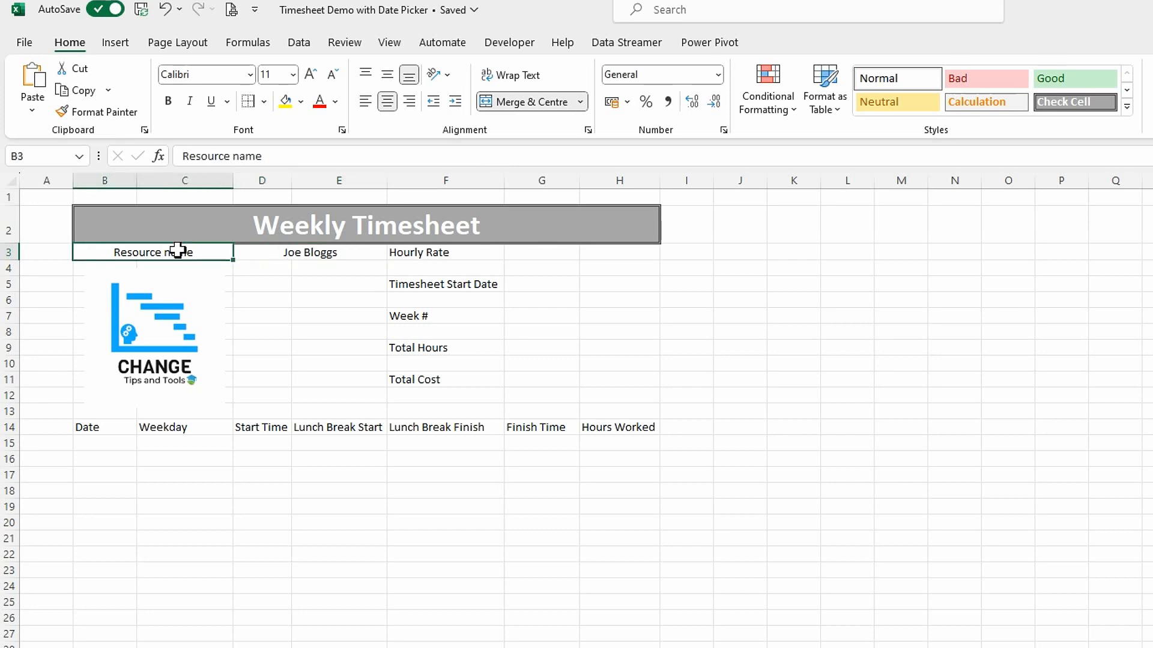
click(1058, 103)
click(437, 253)
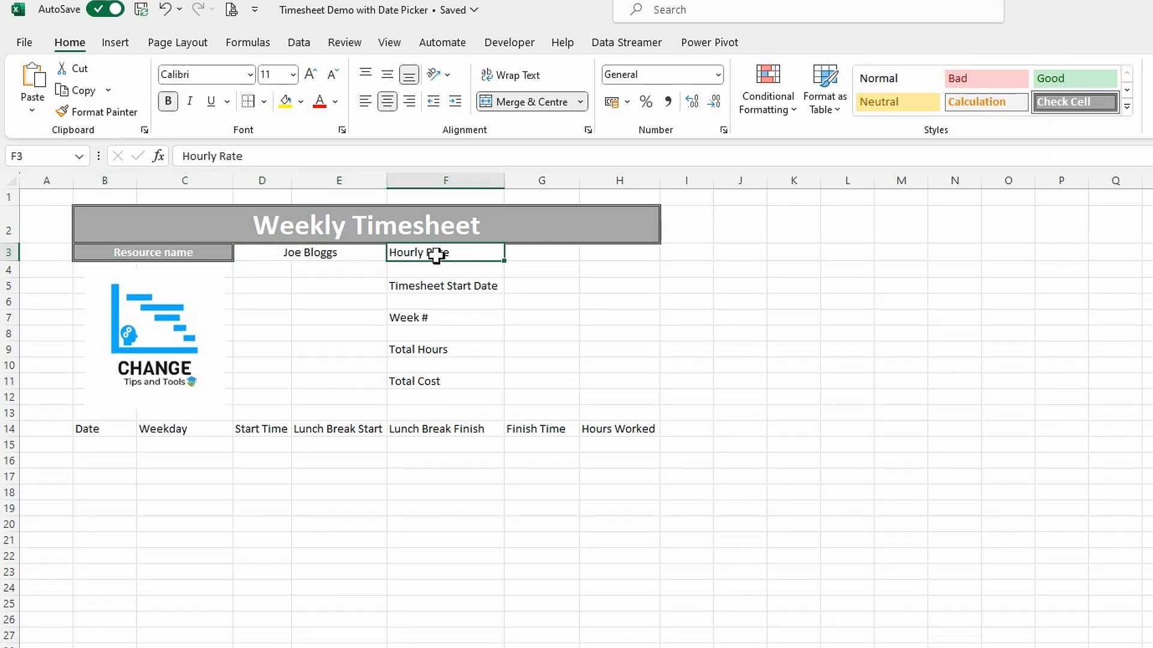
click(1057, 104)
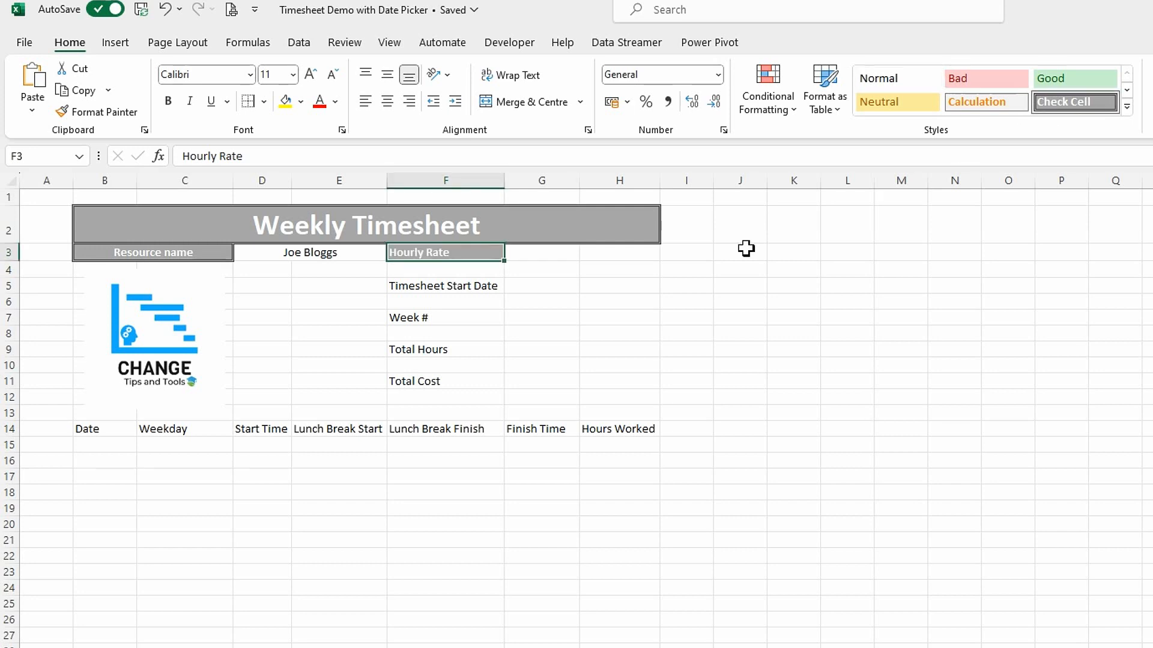
Step: Apply the Check Cell style to the Timesheet Start Date, Week #, Total Hours and Total Cost labels in column F
click(476, 288)
click(1078, 104)
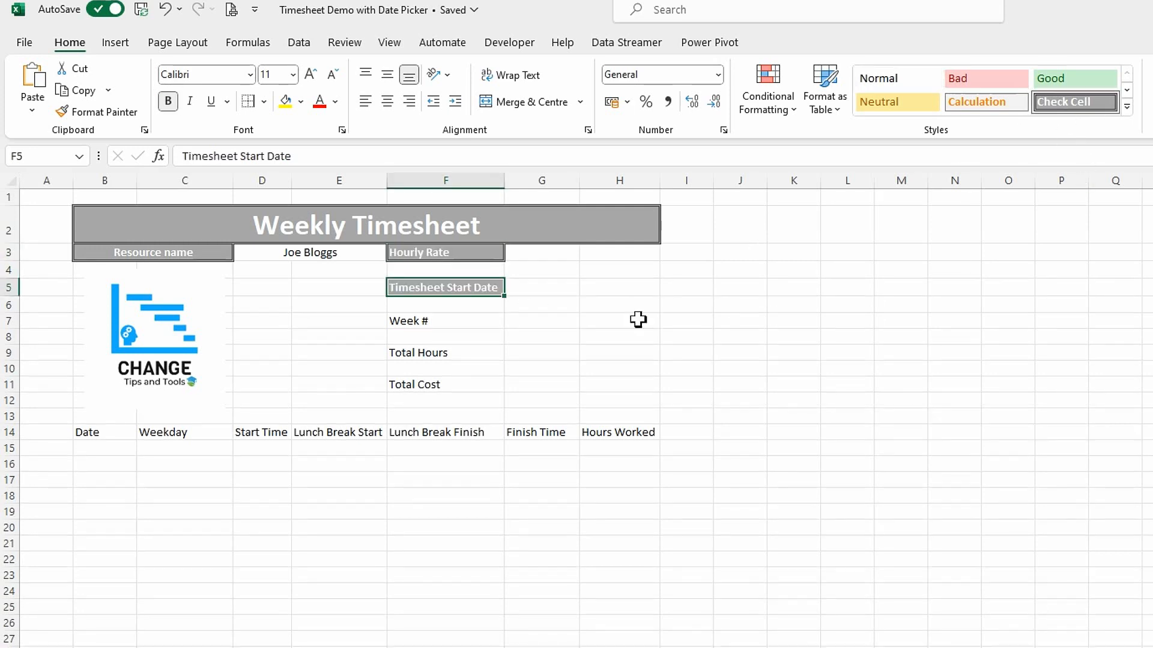
click(481, 323)
click(1068, 106)
click(479, 360)
click(1054, 104)
click(456, 397)
click(1100, 106)
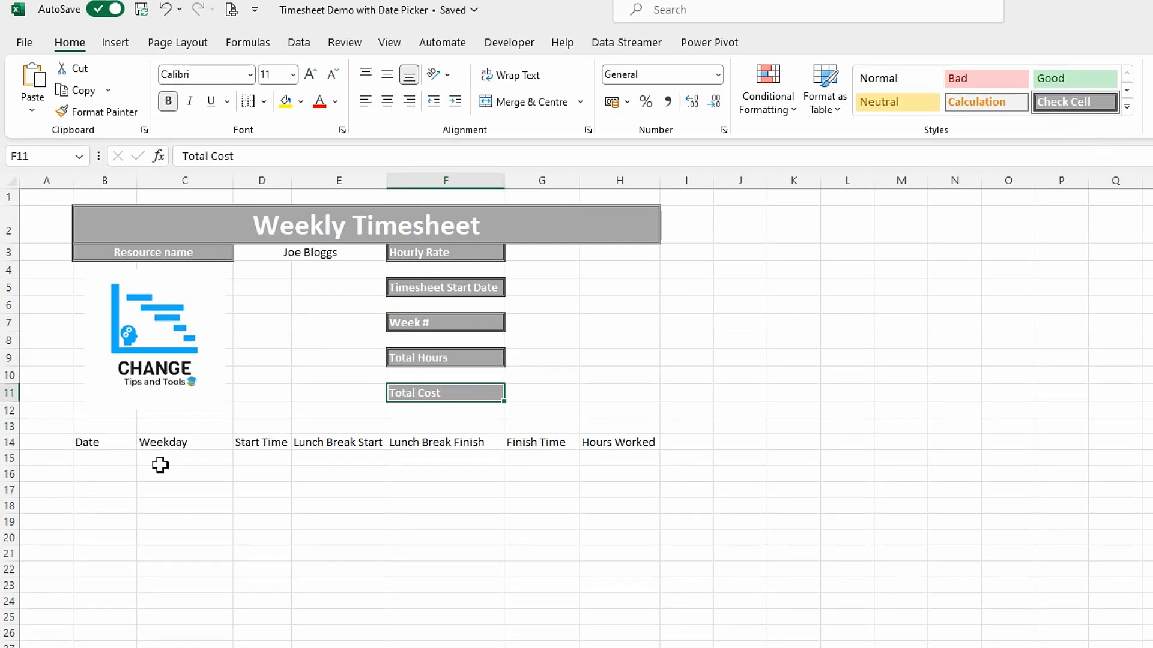
Step: Apply the Check Cell style to the table headings from Date to Hours Worked in B14:H14
drag(90, 442, 612, 447)
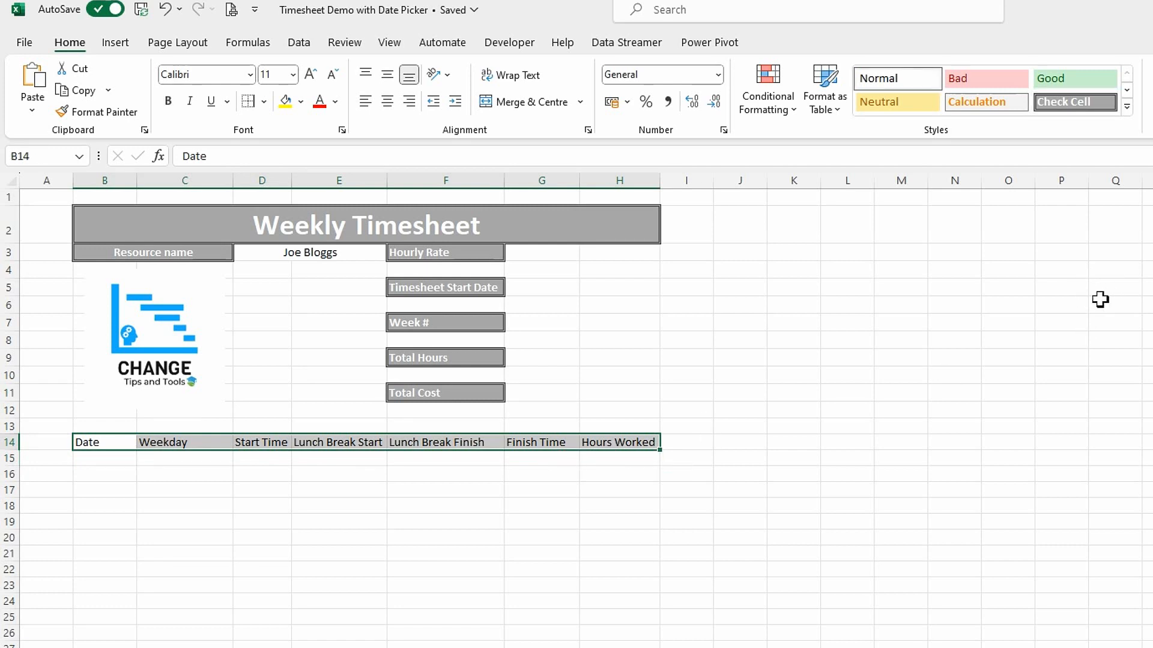
click(1080, 104)
click(363, 553)
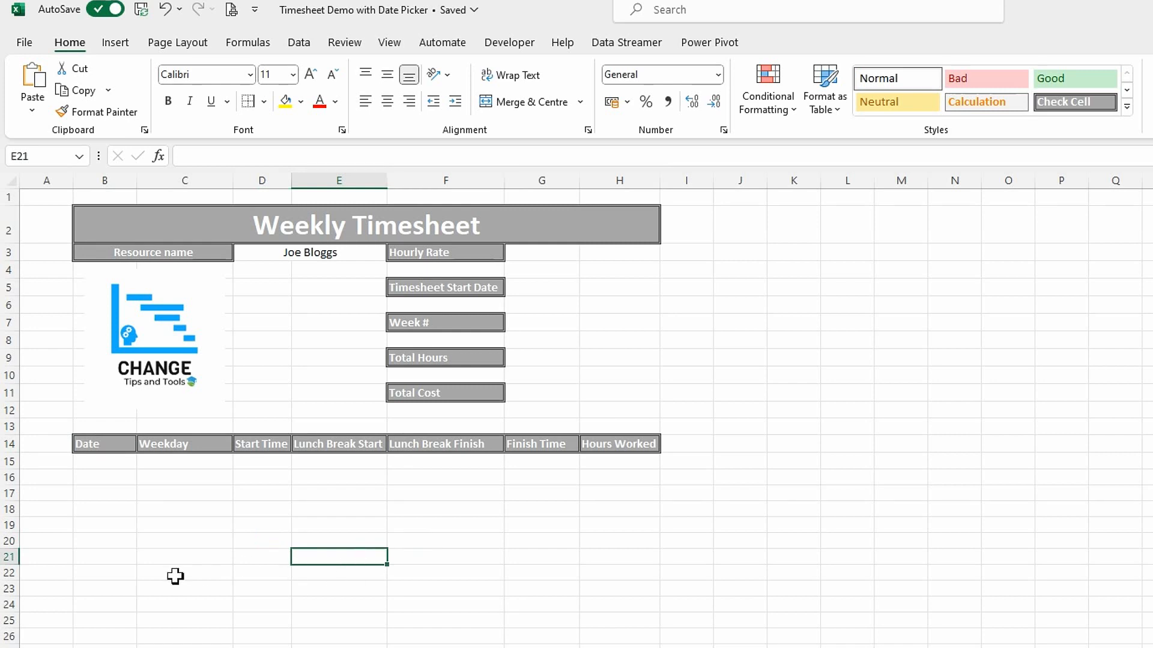
Step: Merge and centre G3:H3 beside Hourly Rate and format the merged cell as Currency
drag(548, 255, 610, 252)
click(524, 103)
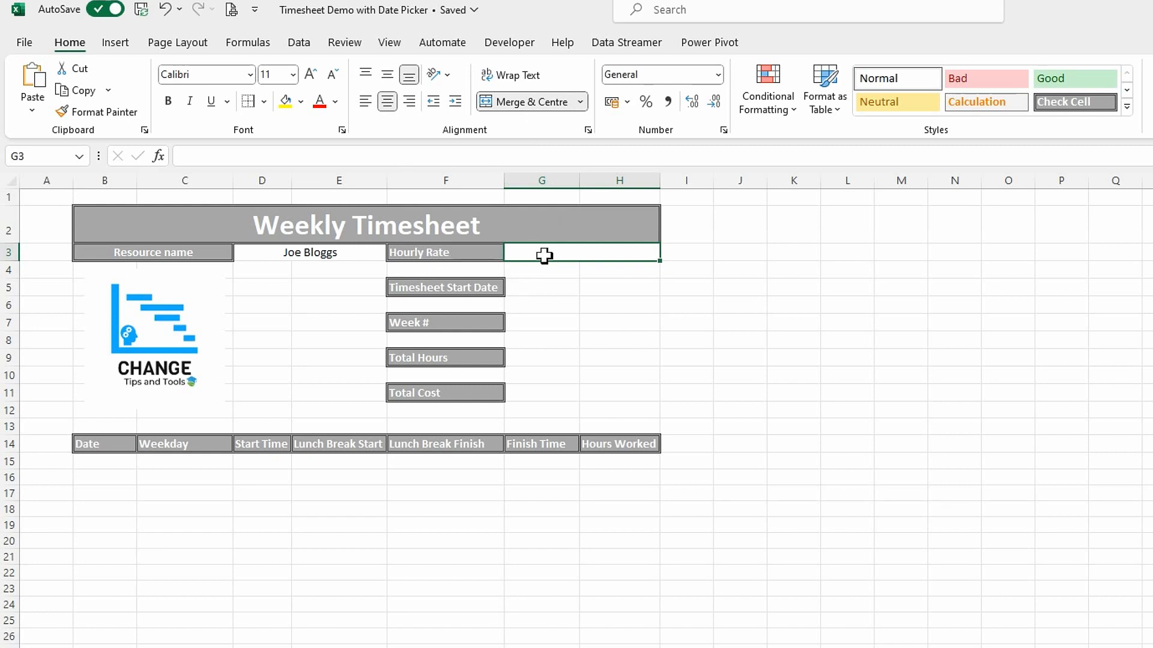
click(718, 74)
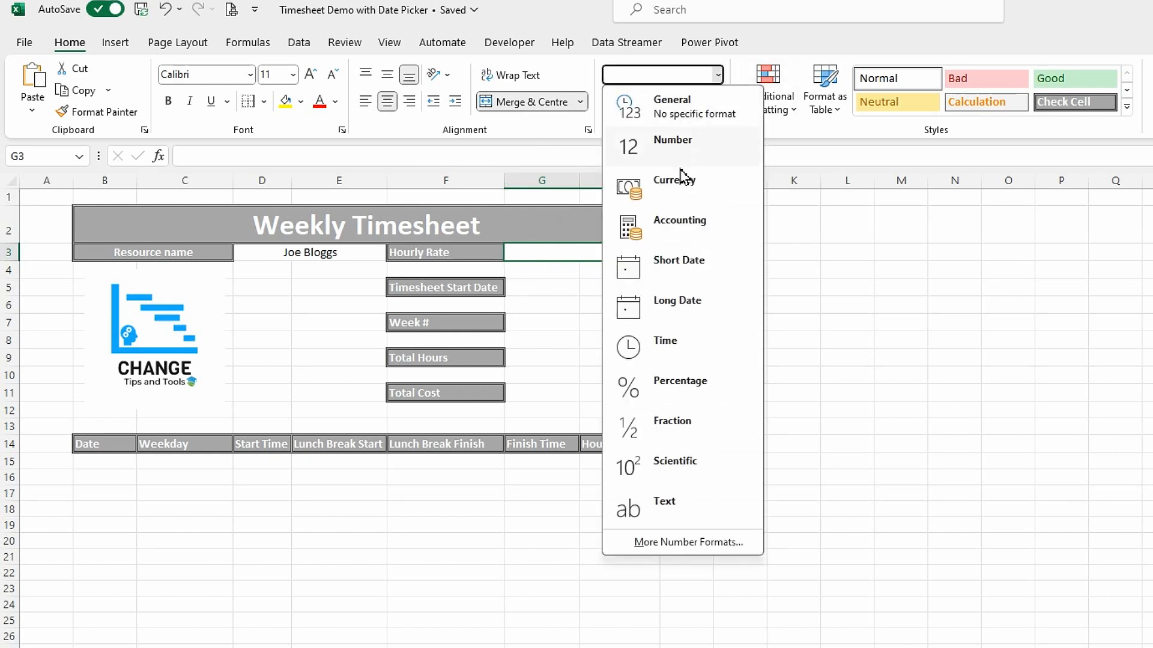
click(671, 186)
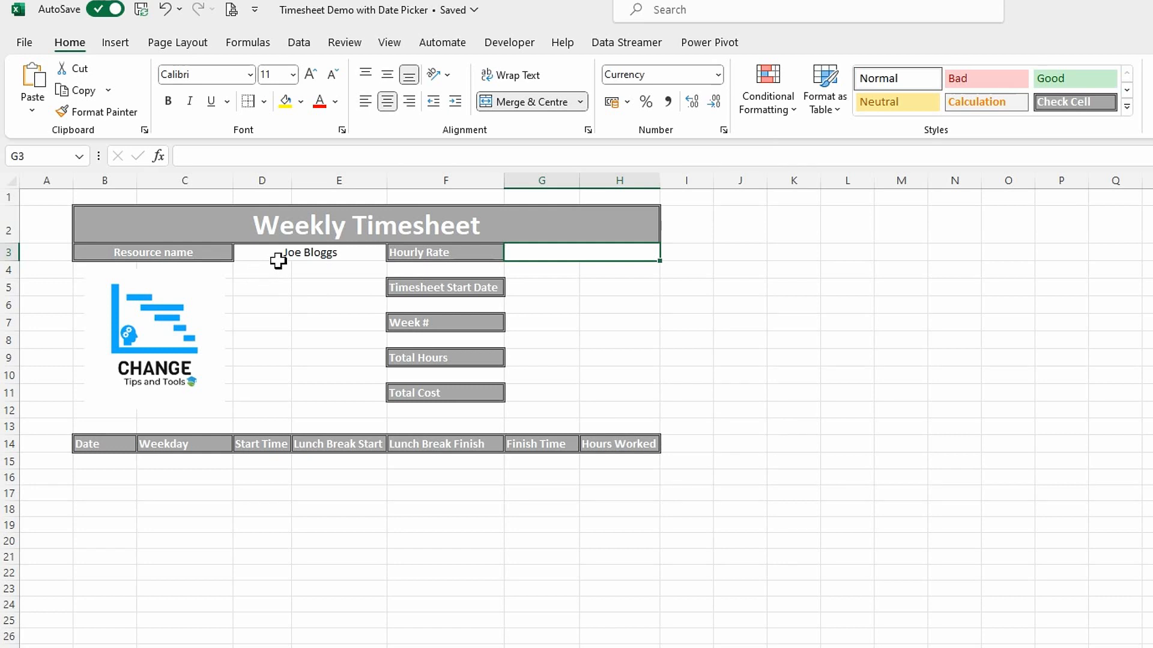
Step: Merge and centre G5:H5 beside Timesheet Start Date and format the merged cell as Short Date
drag(540, 296, 591, 294)
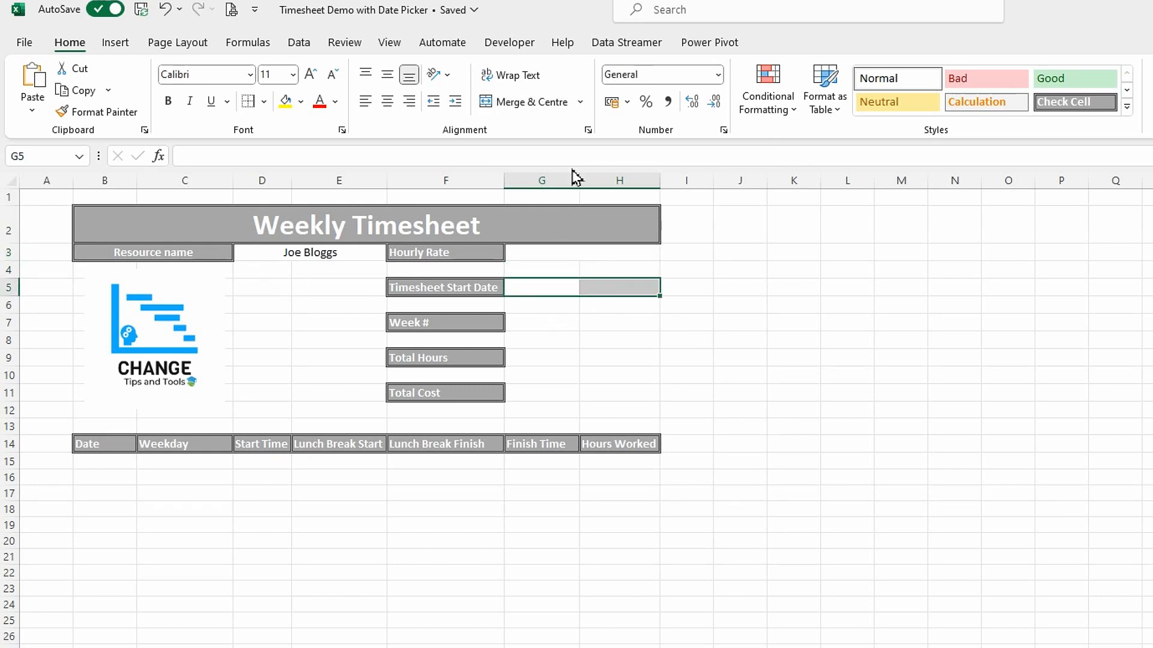
click(503, 108)
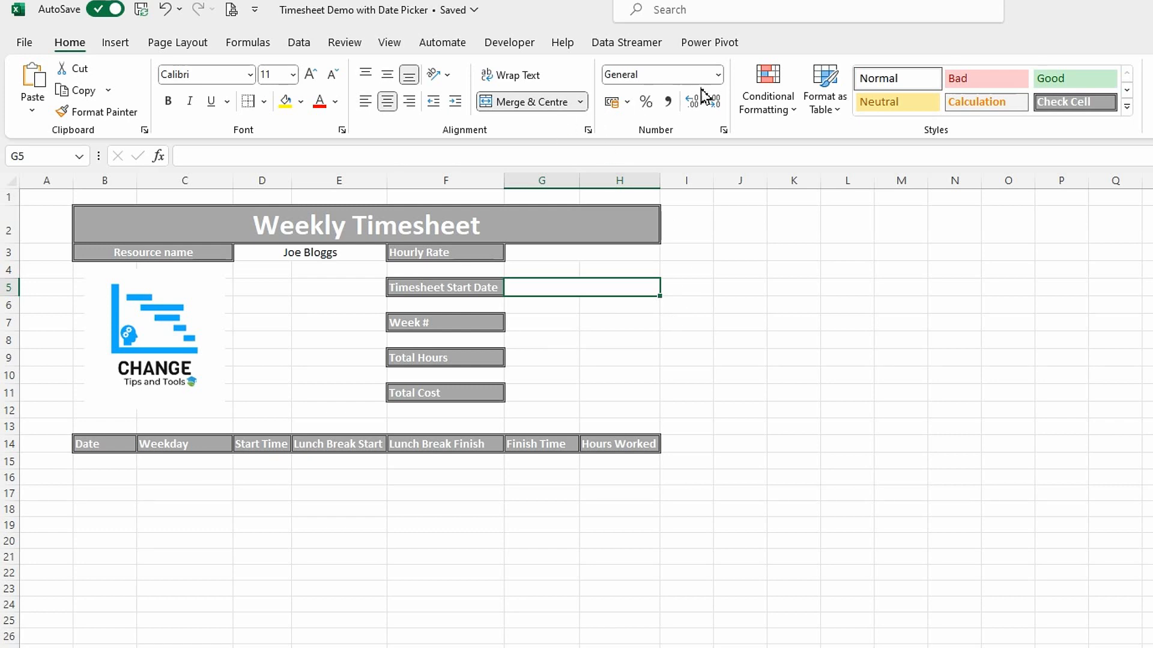
click(718, 74)
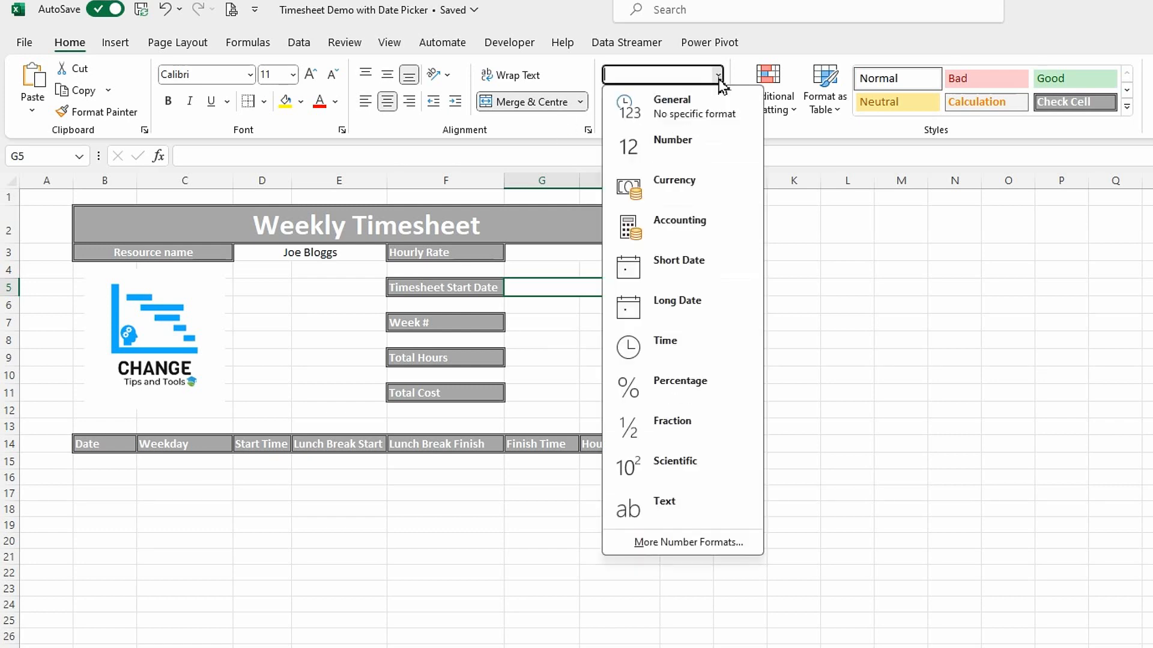
click(649, 268)
Step: Merge and centre G7:H7, G9:H9 and G11:H11 beside the Week #, Total Hours and Total Cost labels
drag(541, 326, 608, 327)
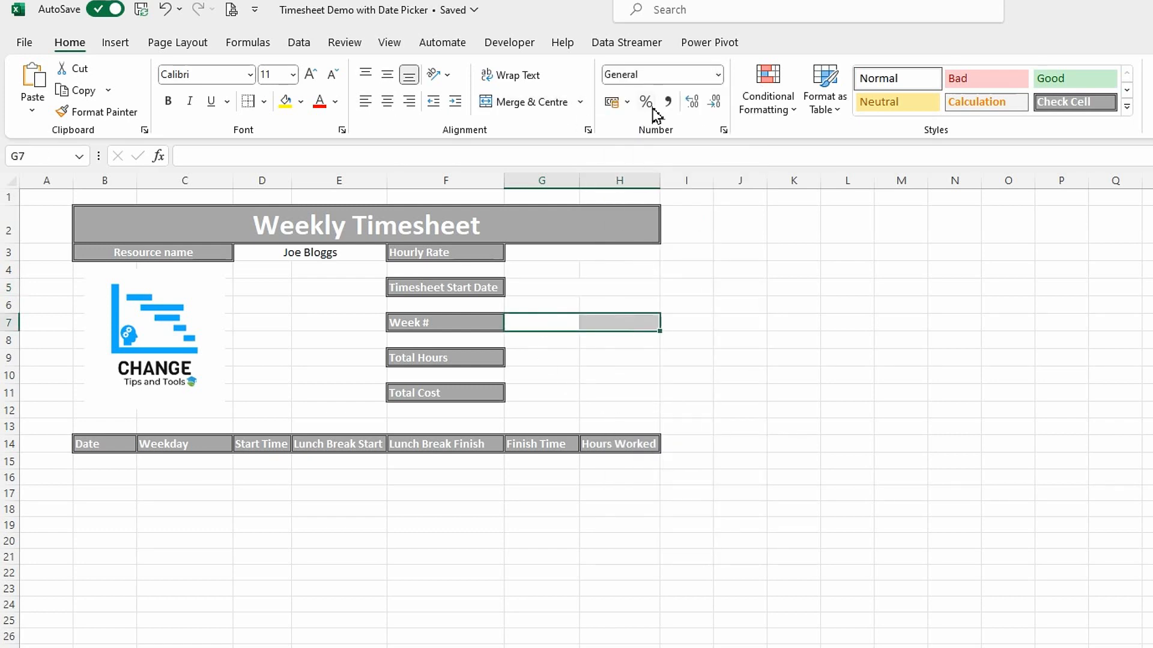
click(524, 102)
drag(543, 358, 591, 356)
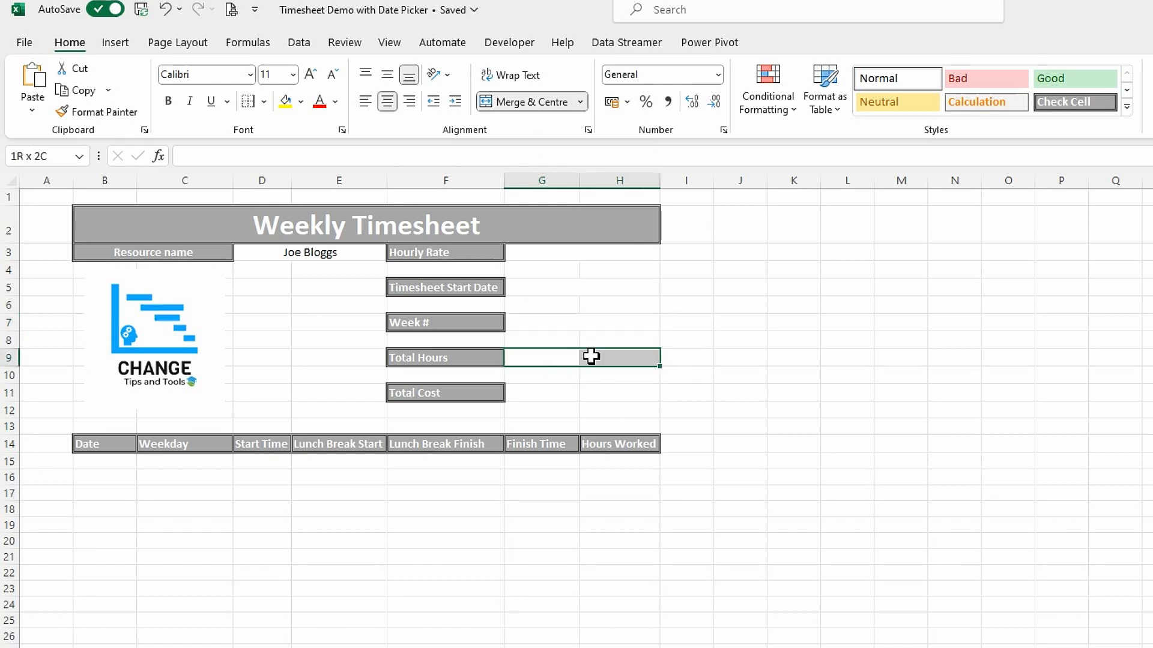
click(526, 102)
drag(527, 394, 584, 394)
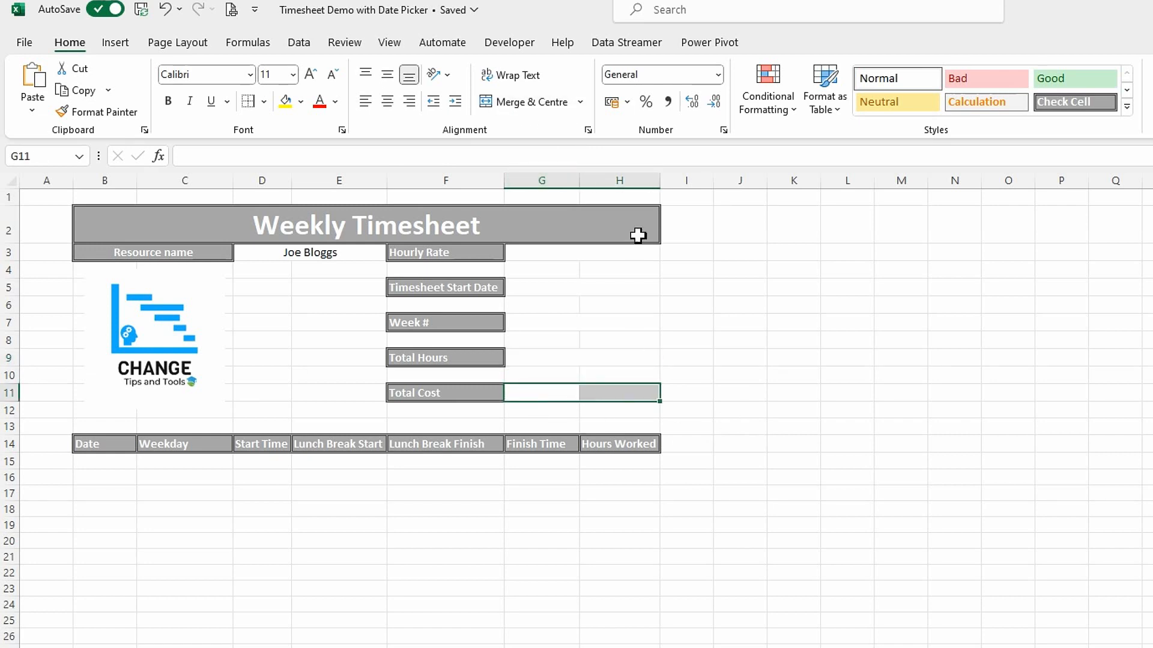
click(521, 109)
click(745, 327)
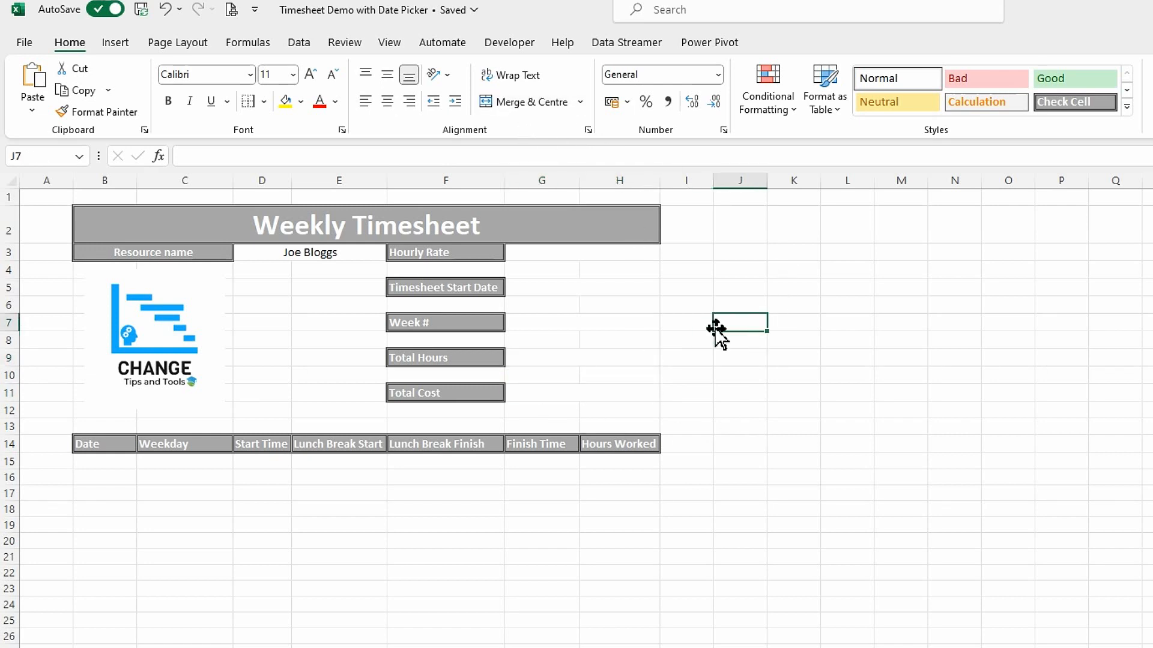
Step: Apply the Calculation style to the merged cells beside Week #, Total Hours and Total Cost
click(284, 249)
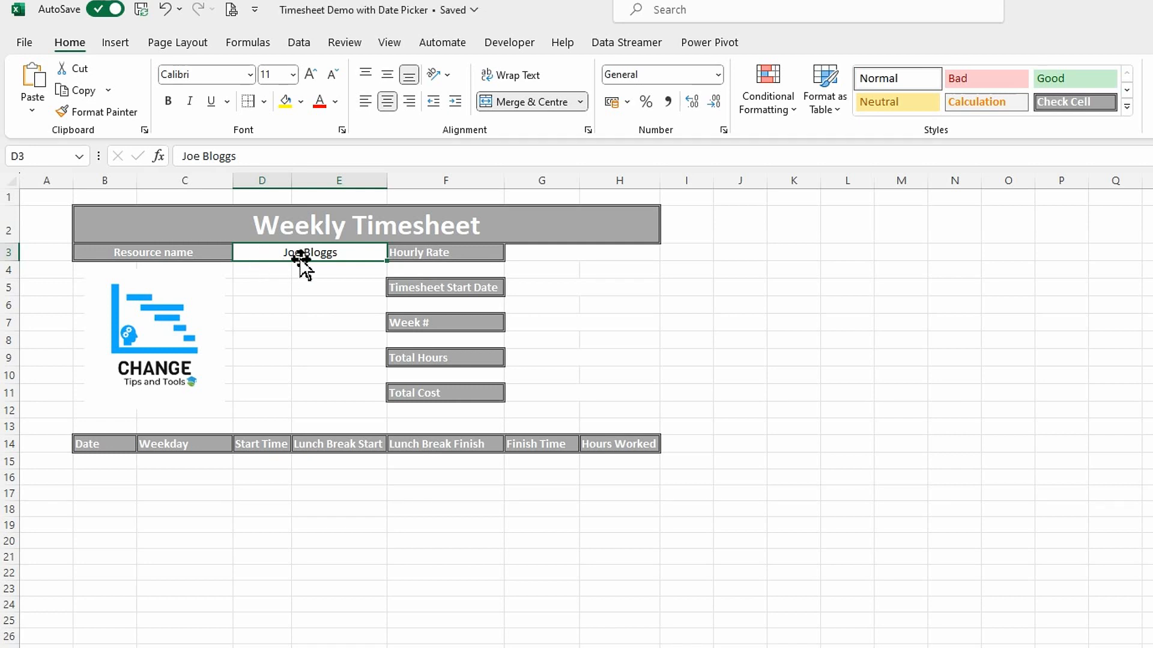
click(557, 289)
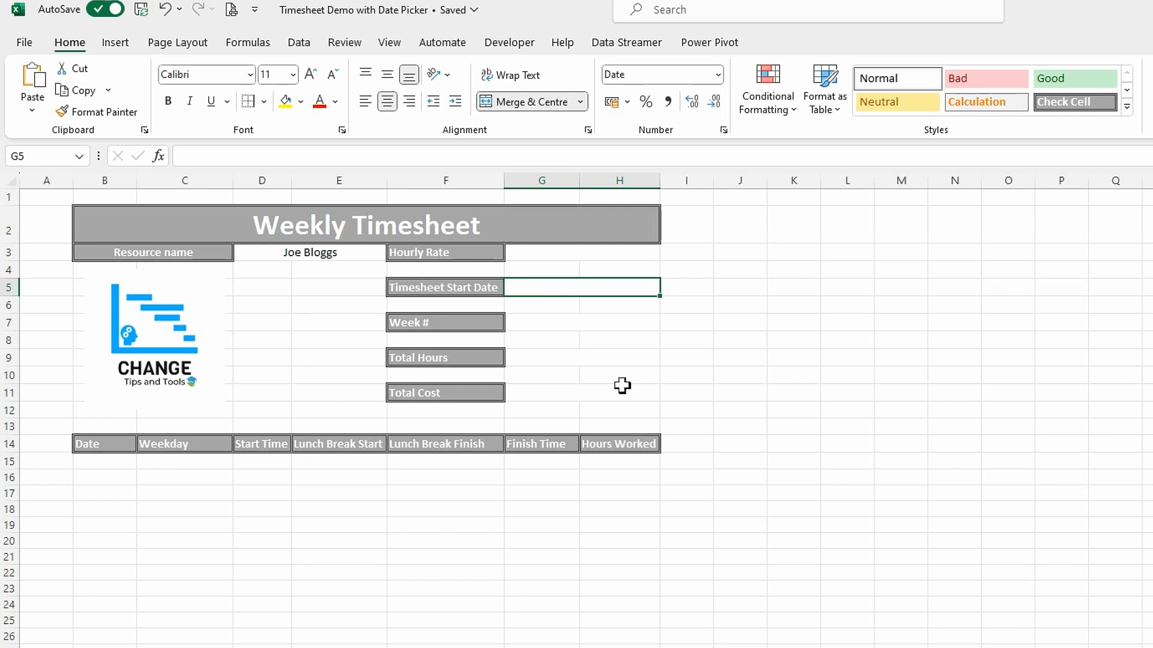
click(556, 328)
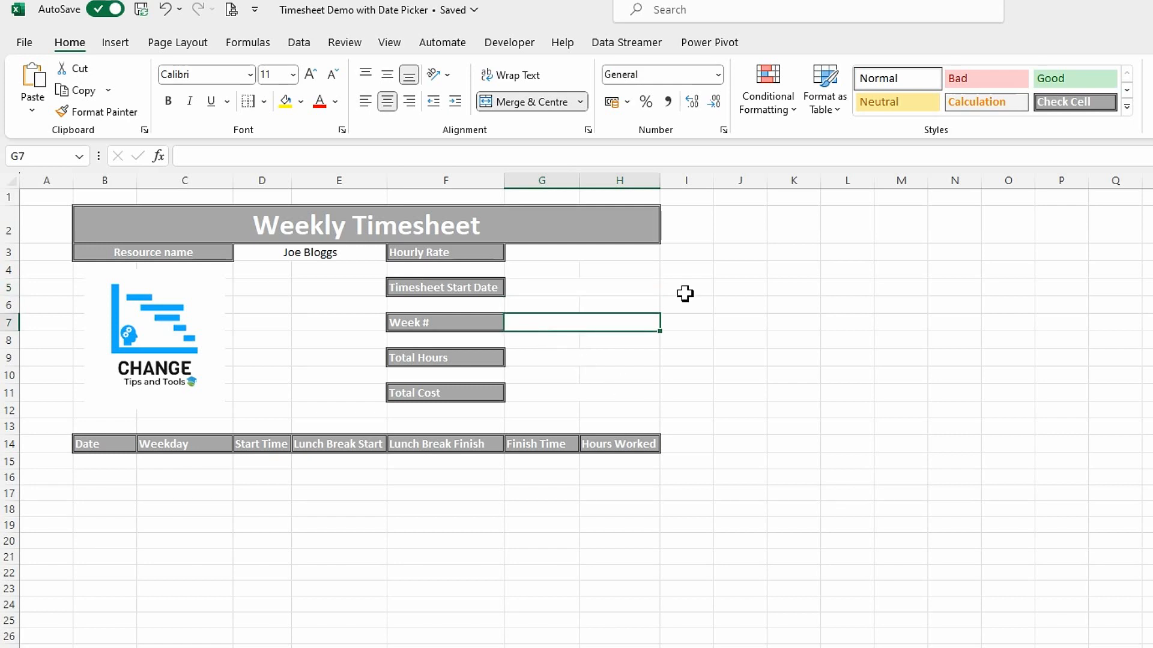
click(976, 105)
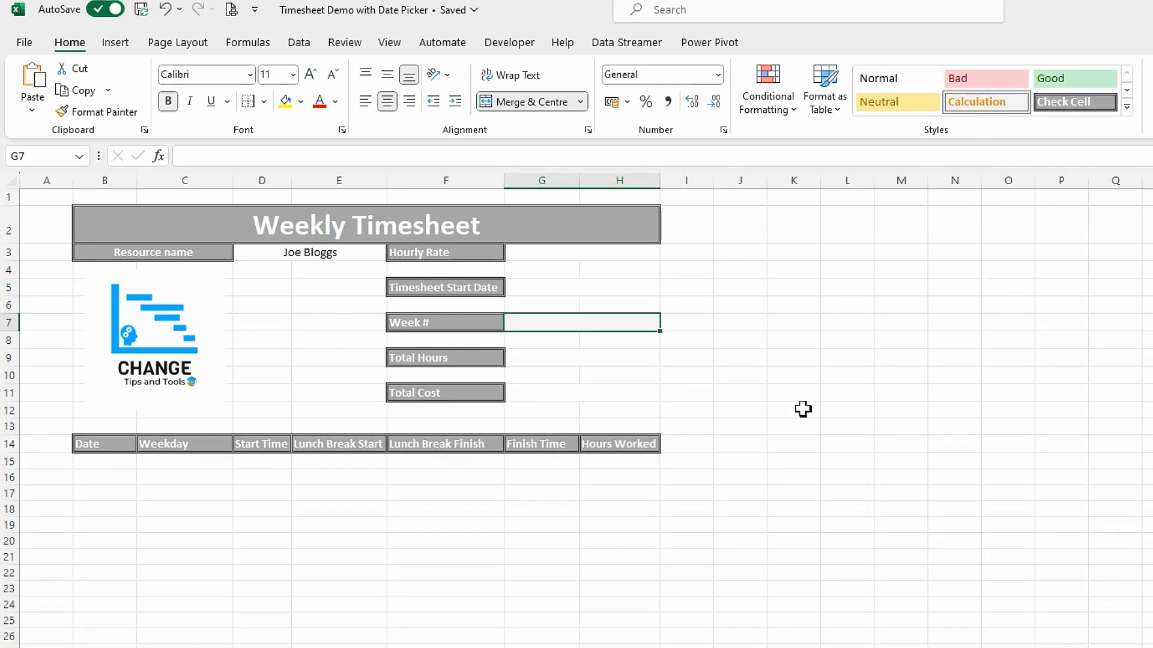
click(552, 364)
click(992, 105)
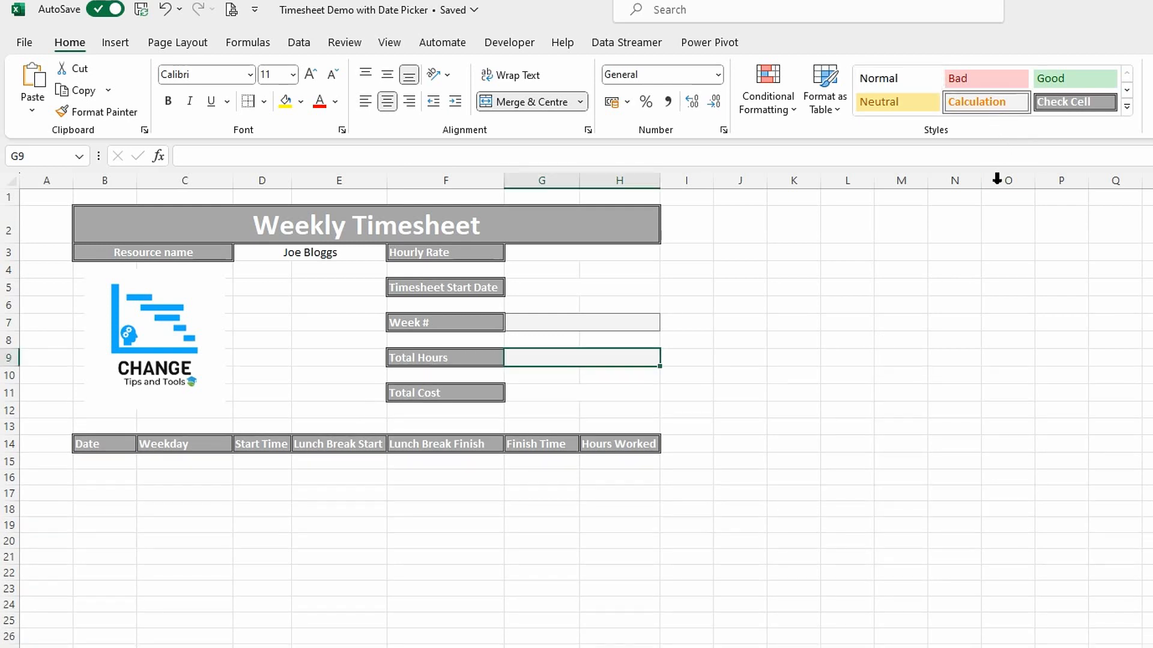
click(556, 395)
click(997, 106)
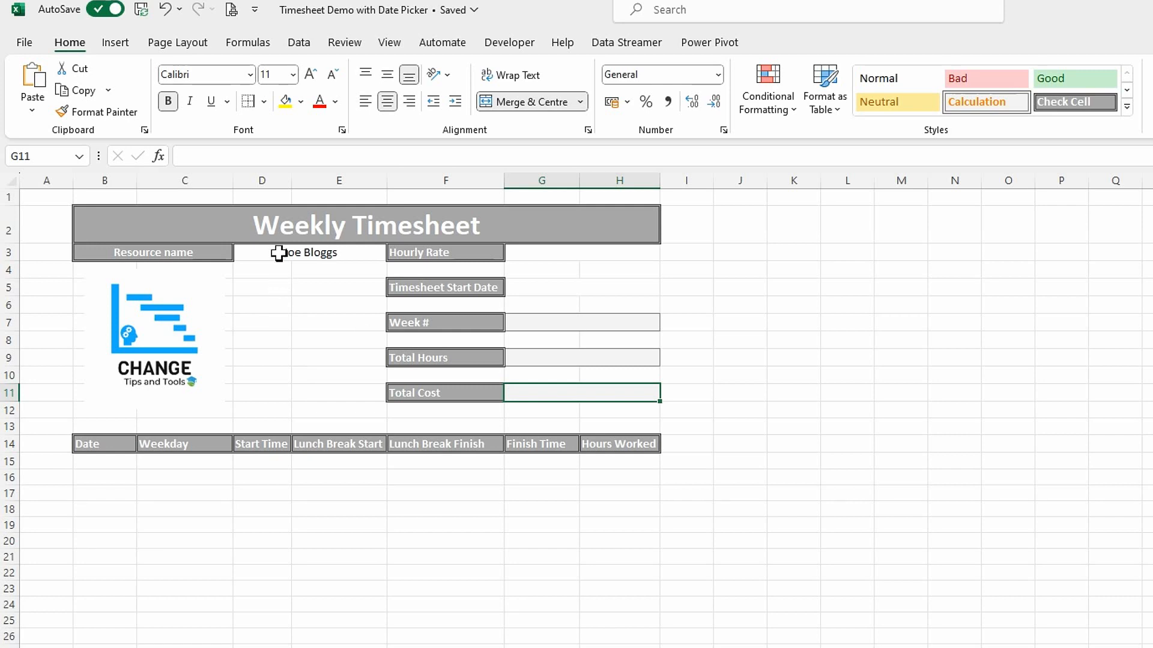
Step: Apply the Calculation style to the seven cells H15:H21 under Hours Worked
click(645, 444)
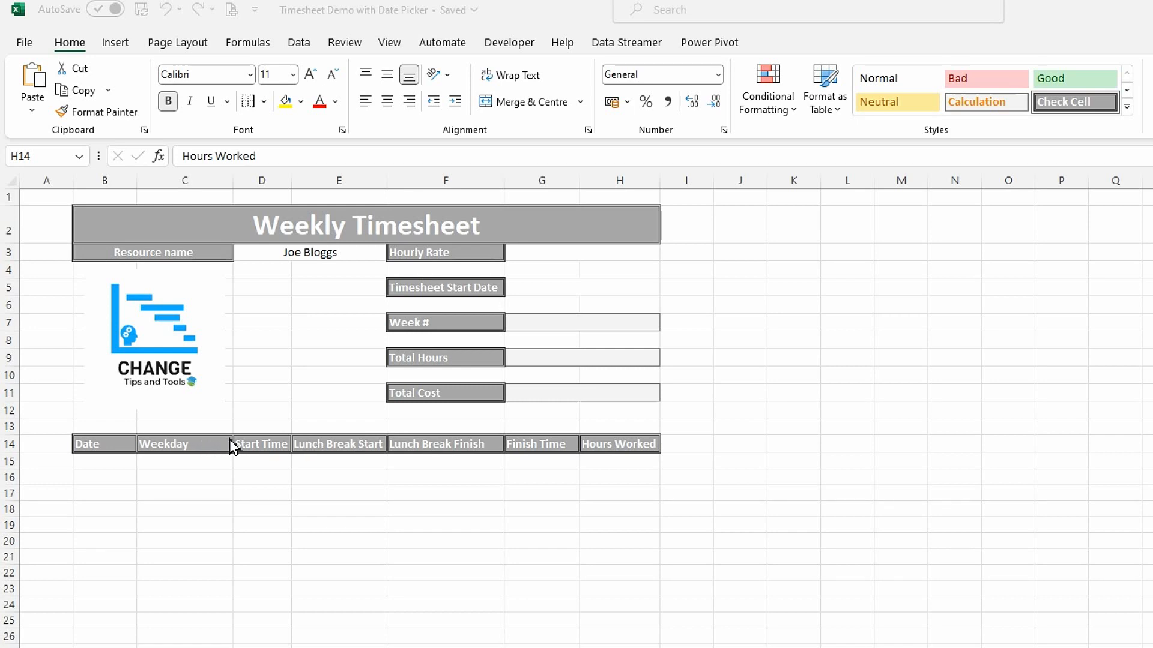
drag(618, 461, 612, 556)
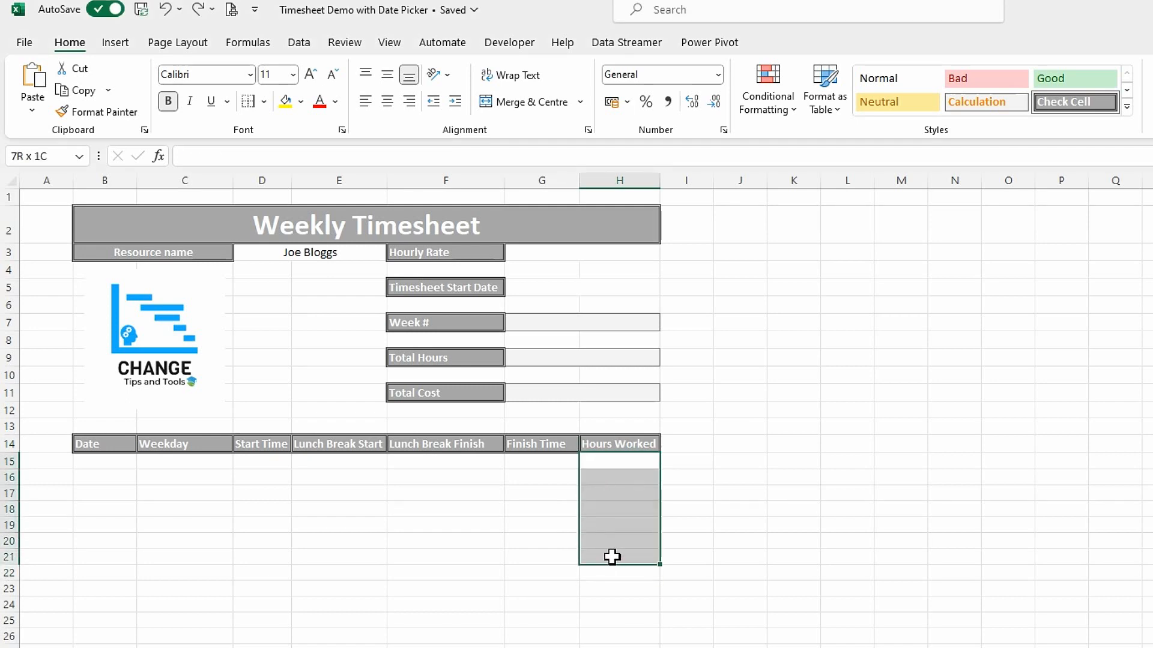
click(985, 102)
click(739, 460)
Step: Apply double-line outside borders to the resource name, Hourly Rate and Timesheet Start Date input cells
click(296, 256)
click(263, 102)
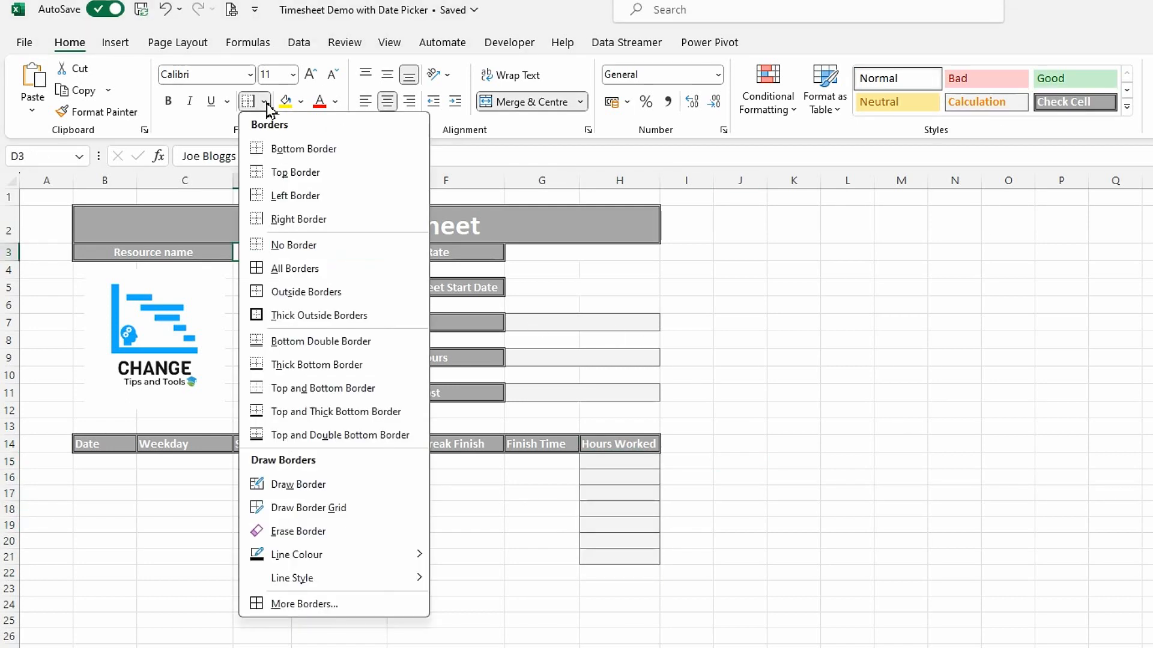
click(259, 22)
click(264, 103)
click(276, 287)
click(601, 254)
click(248, 102)
click(552, 287)
click(248, 102)
Step: Apply the same outside borders to the merged cells beside Week #, Total Hours and Total Cost
click(546, 322)
click(248, 101)
click(543, 357)
click(248, 102)
click(545, 392)
click(248, 102)
click(793, 393)
Step: Add a right border to H4:H13 and a left border to B4:B13 to close the header section's sides
drag(619, 271, 628, 427)
click(263, 103)
click(279, 221)
click(745, 361)
drag(89, 431, 98, 275)
click(263, 103)
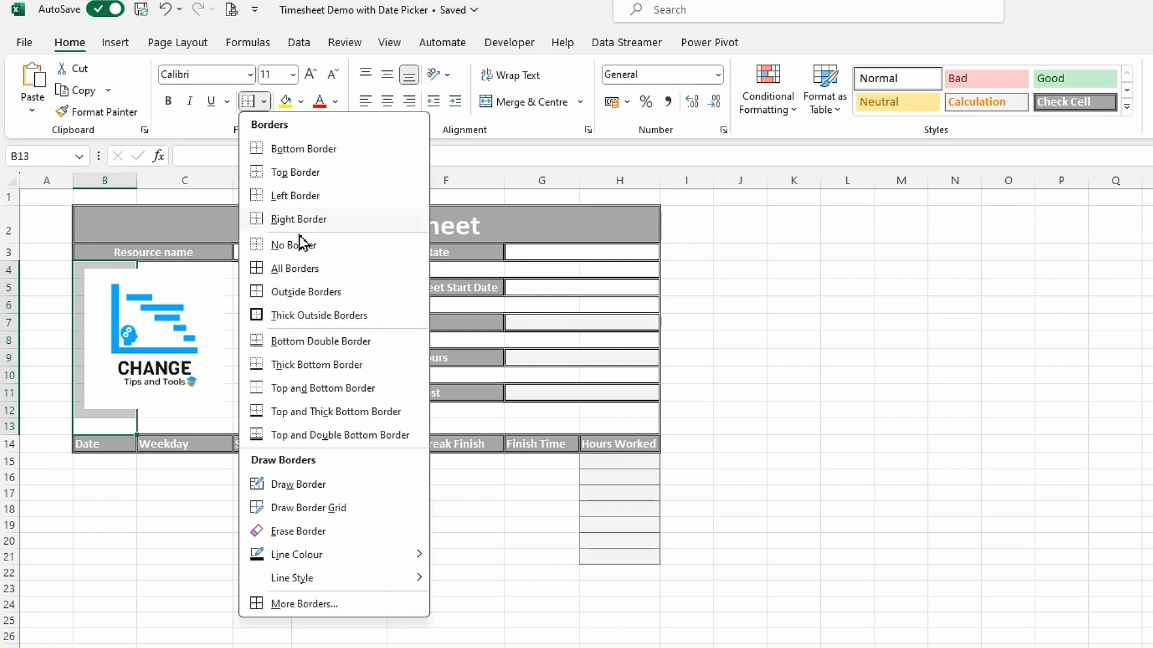
click(274, 198)
click(259, 572)
Step: Apply All Borders to the timesheet entry rows B15:H21
drag(96, 461, 600, 562)
click(263, 103)
click(279, 268)
click(686, 444)
Step: Delete the empty row 13 above the table headings
click(9, 426)
right_click(9, 426)
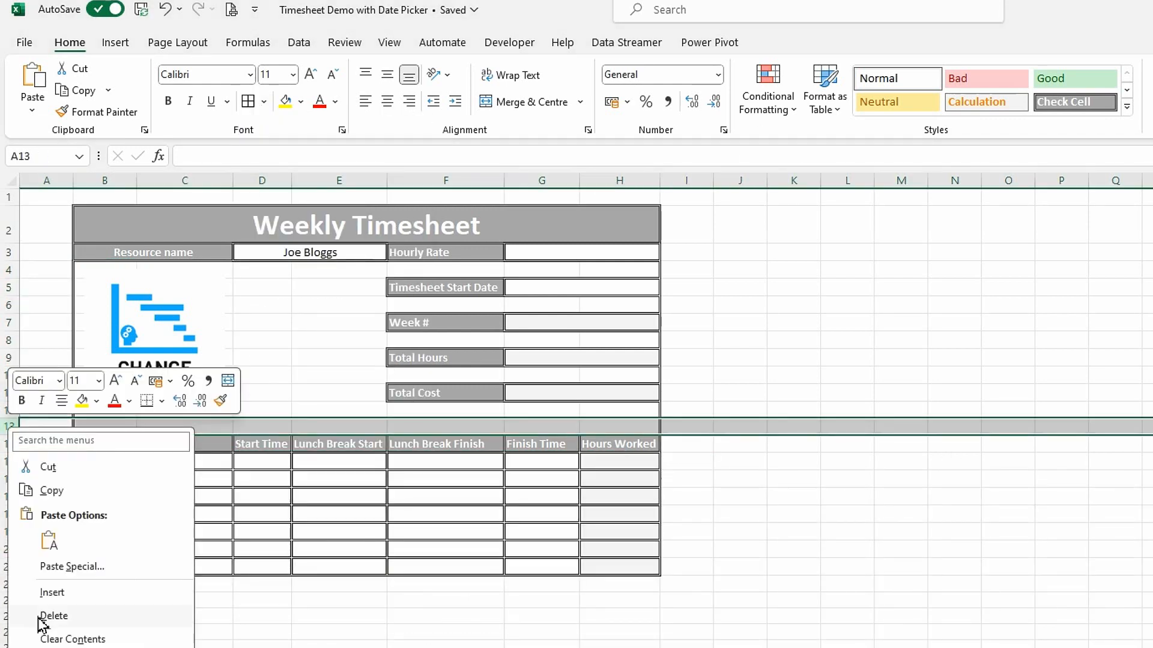
click(45, 616)
click(823, 359)
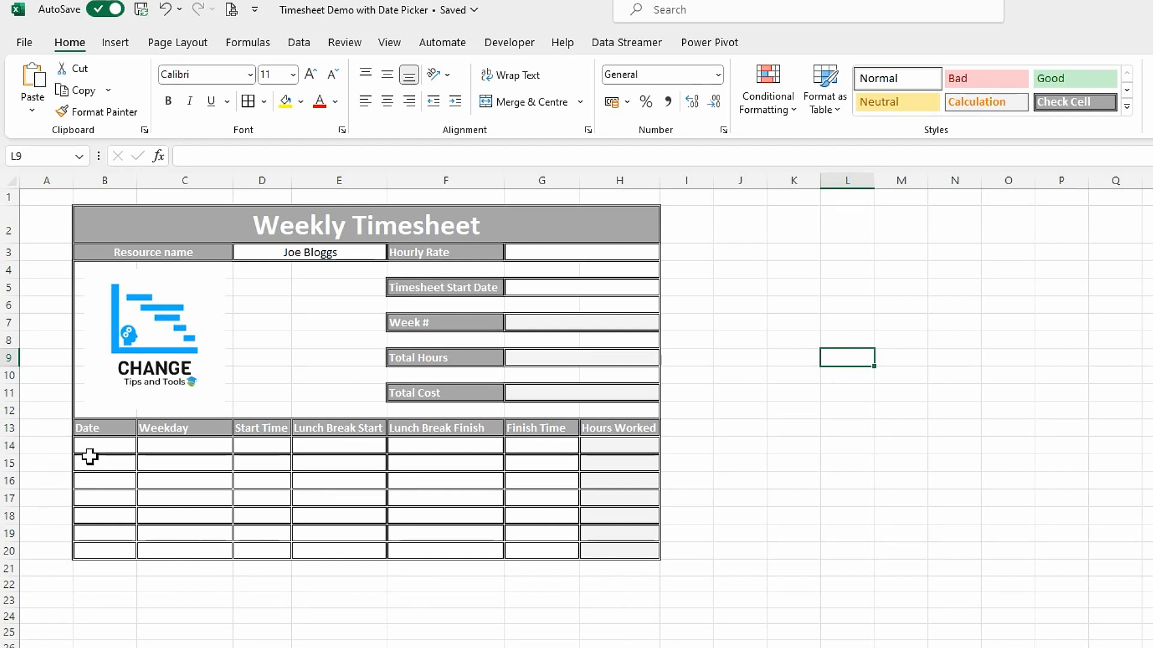
Step: Format the Date column cells B14:B20 as Short Date
drag(105, 453, 103, 546)
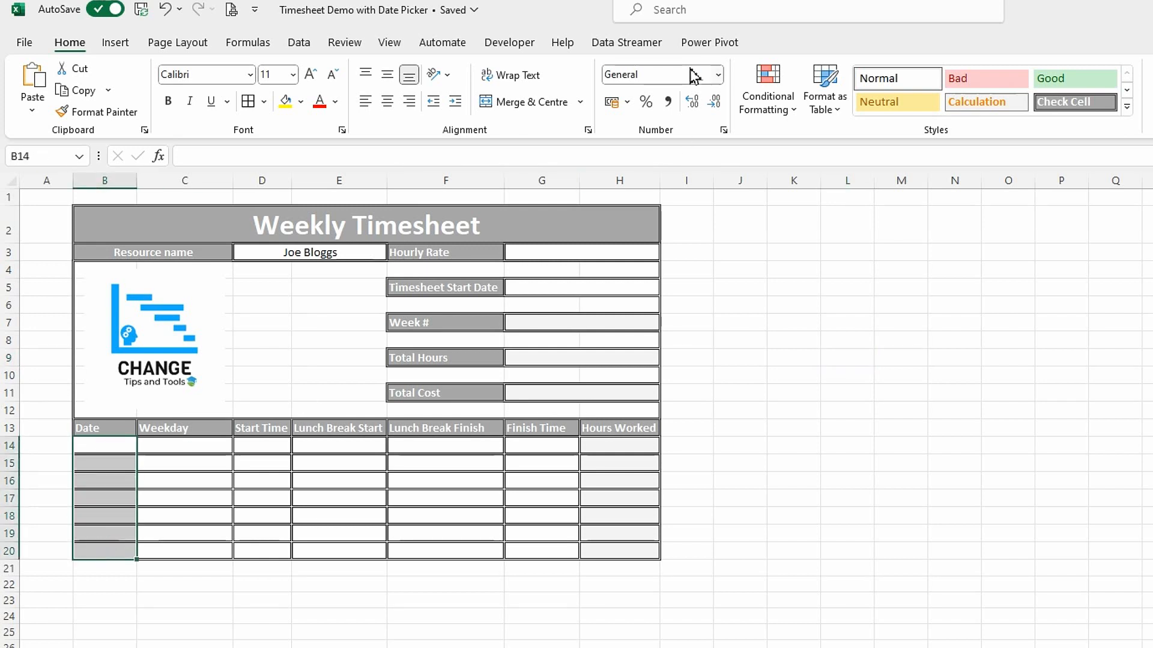
click(718, 74)
click(666, 279)
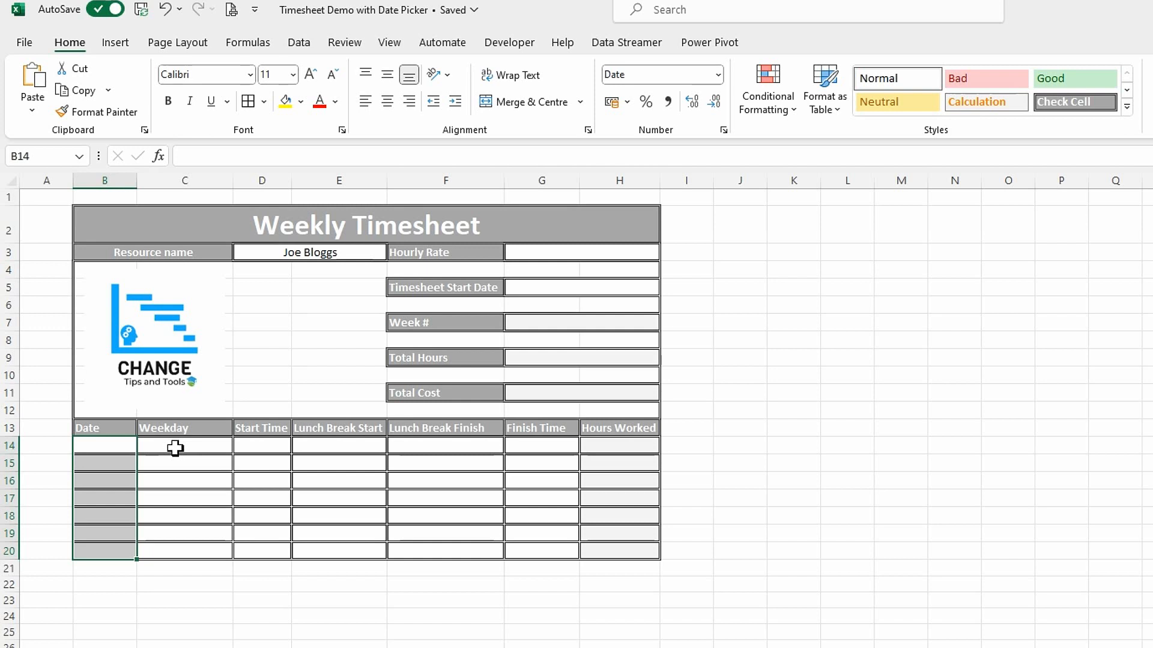
Step: Format the Hours Worked cells H14:H20 as Number
click(629, 451)
drag(630, 451, 632, 548)
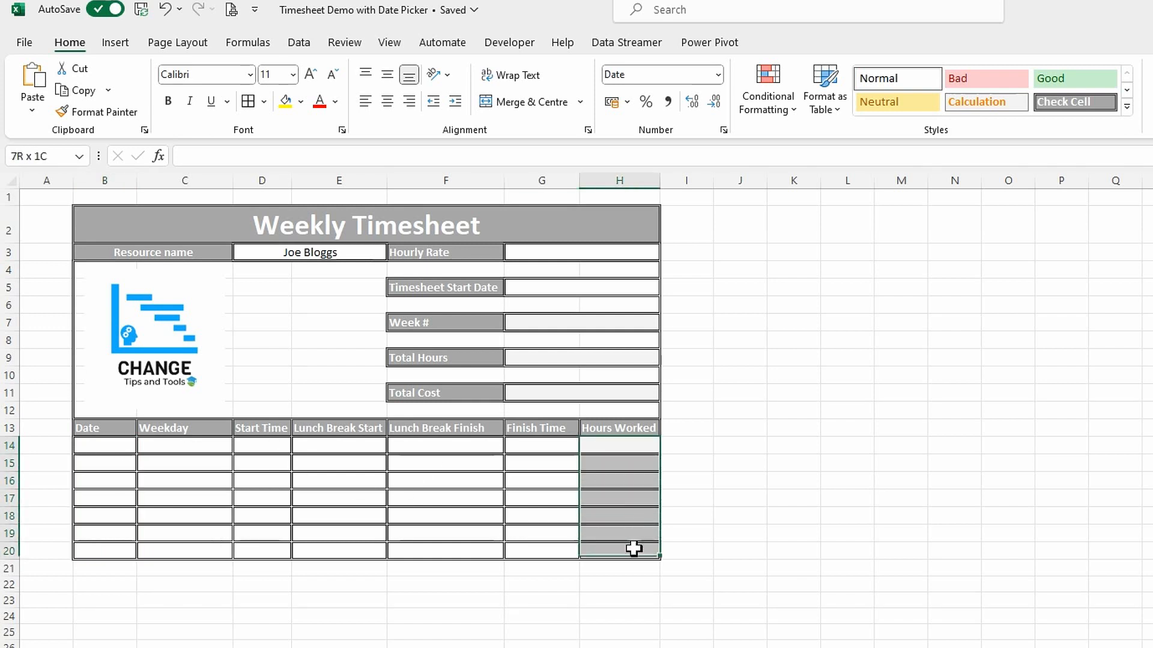
click(718, 75)
click(678, 151)
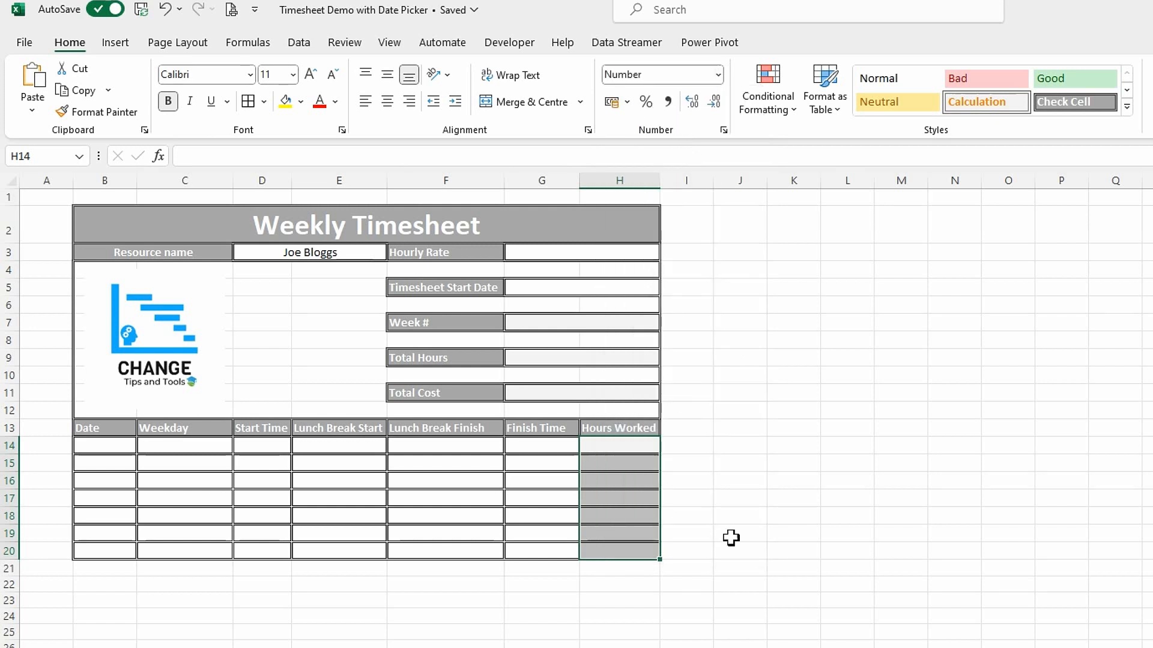
click(720, 467)
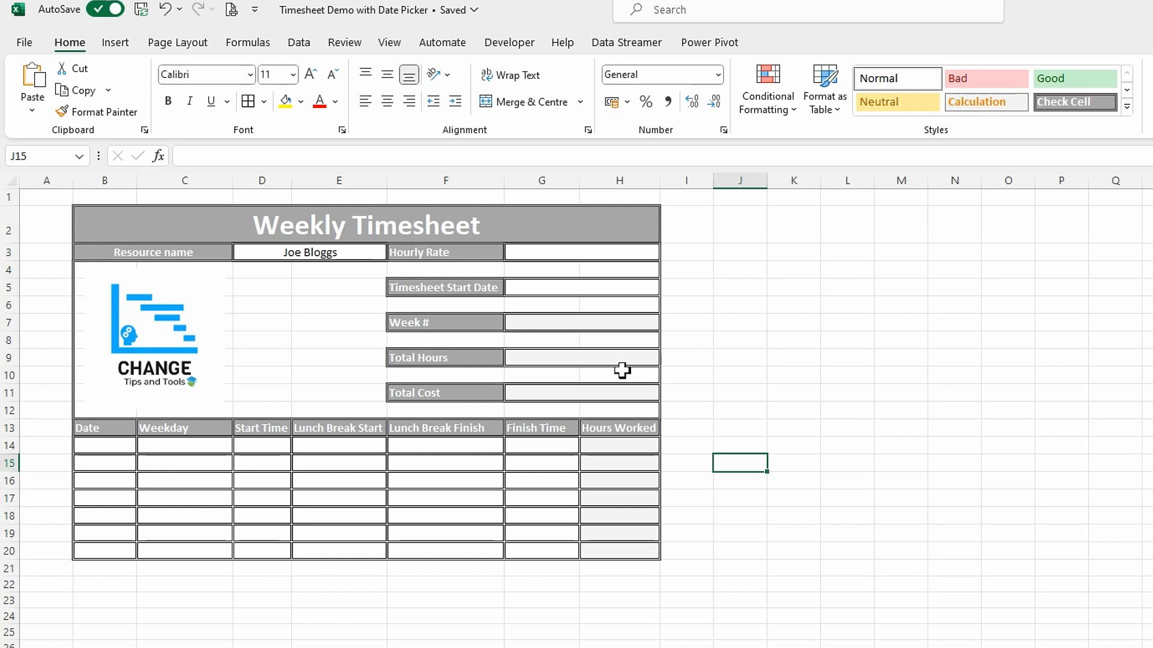
Step: Enter 10 as the Hourly Rate in G3
click(553, 255)
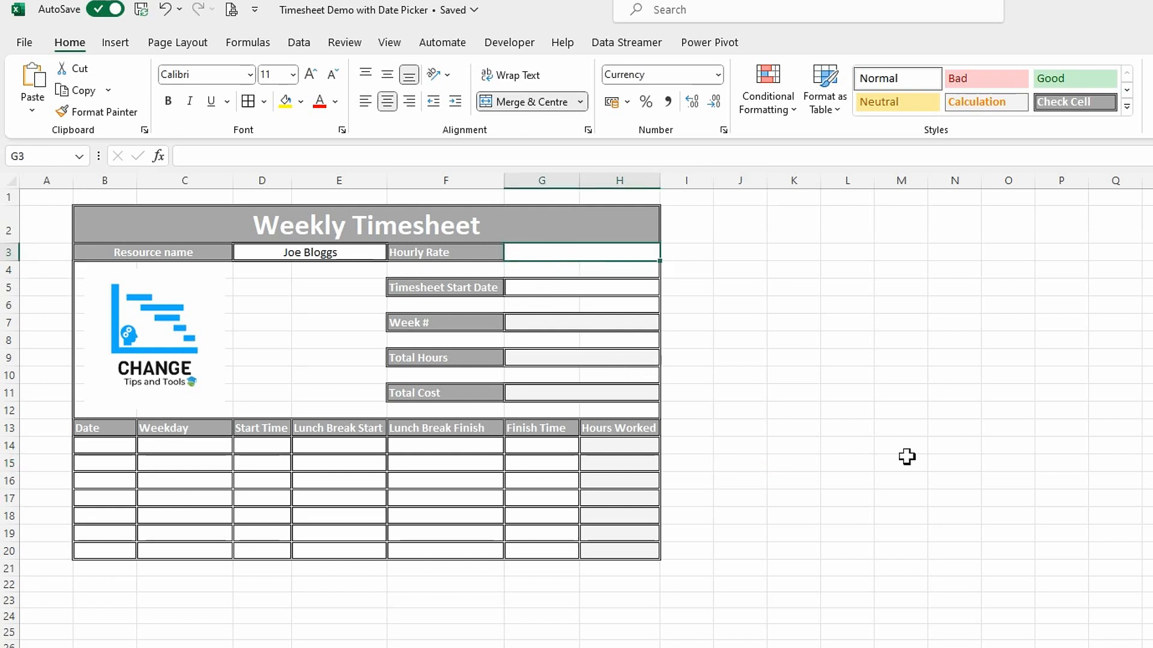
text(10)
key(Tab)
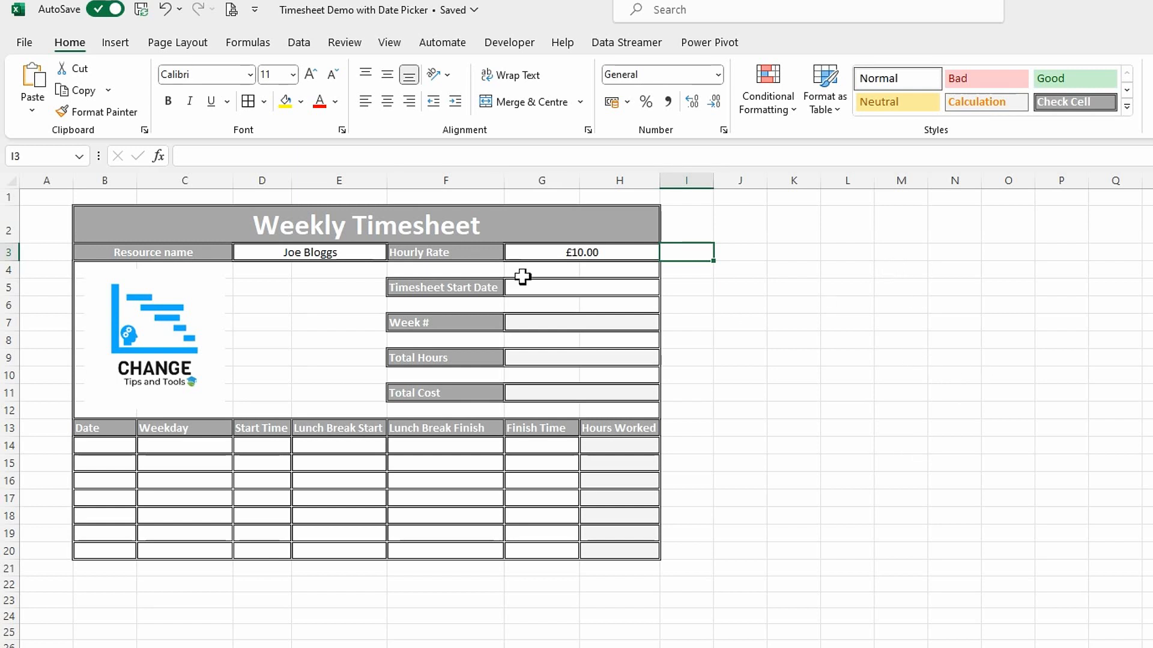
Step: Enter 04/12/2023 as the Timesheet Start Date in G5
click(545, 291)
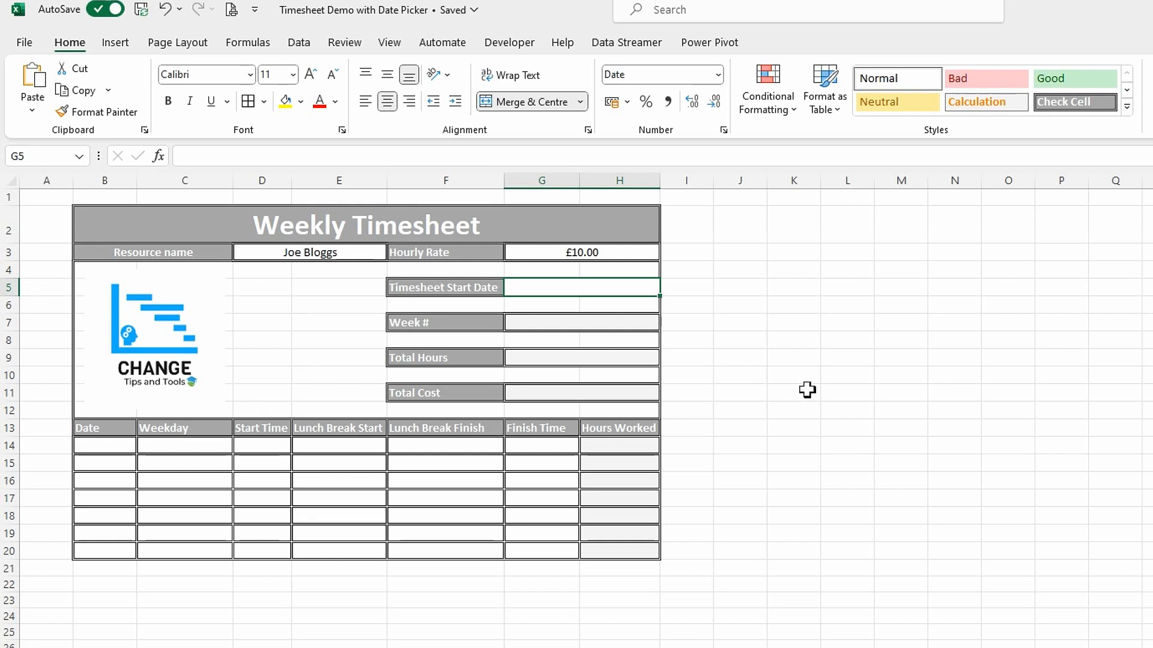
text(04/12/2023)
key(Tab)
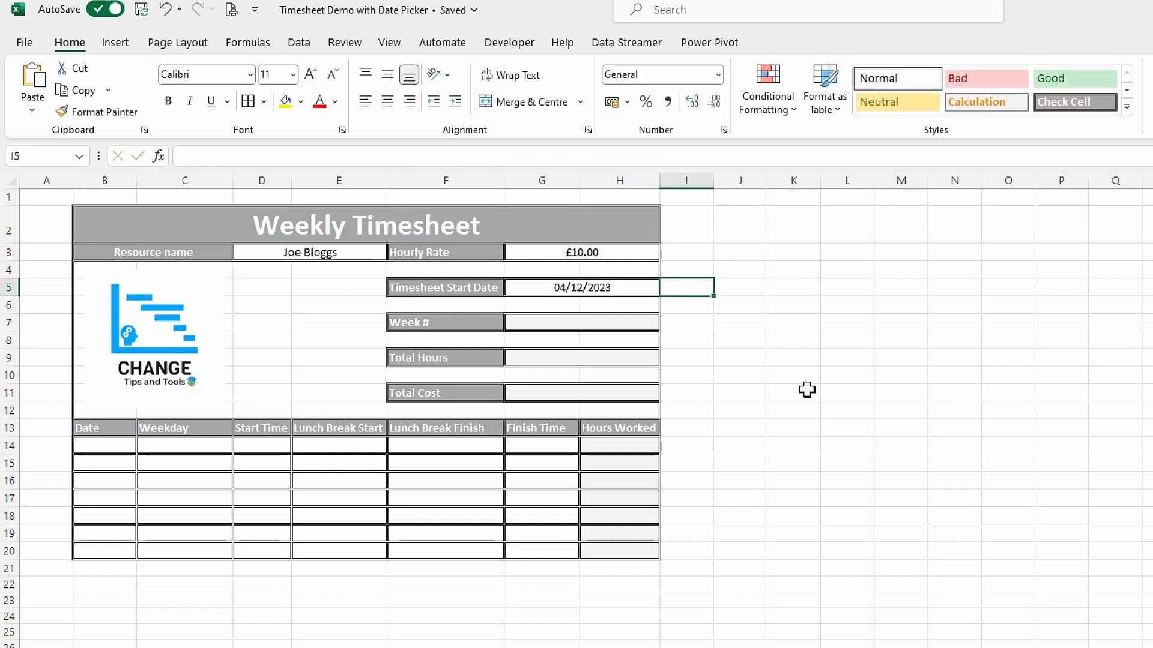
click(595, 292)
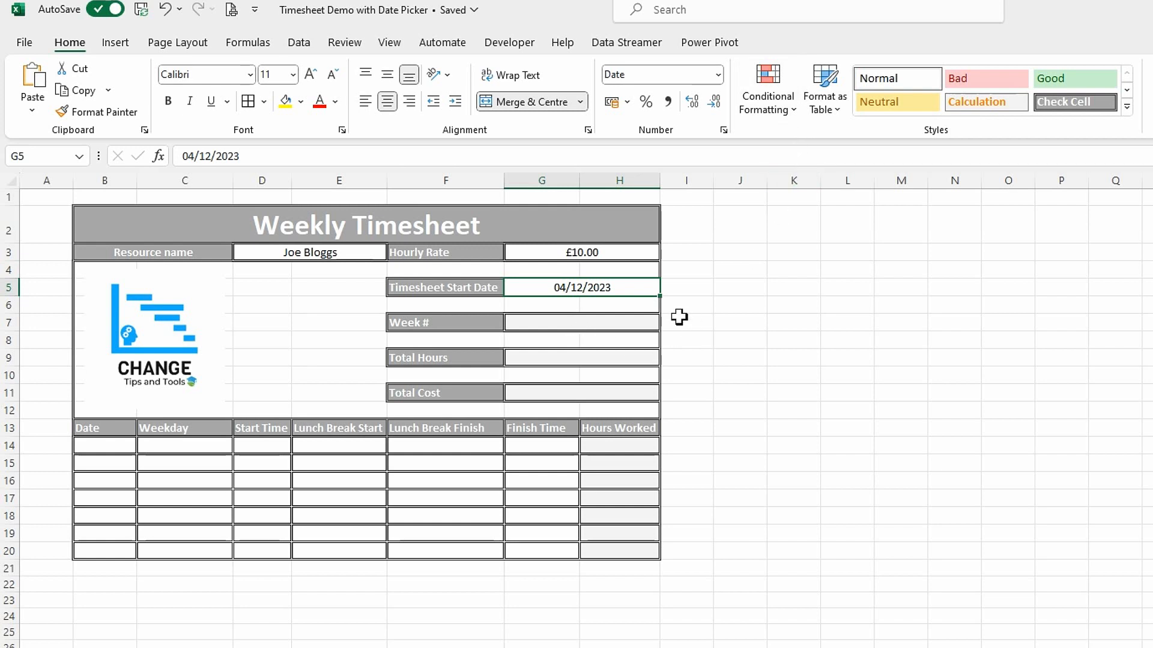
Step: Calculate the Week # in G7 from the Timesheet Start Date with =WEEKNUM(G5,21), using the Monday return type 21
click(571, 323)
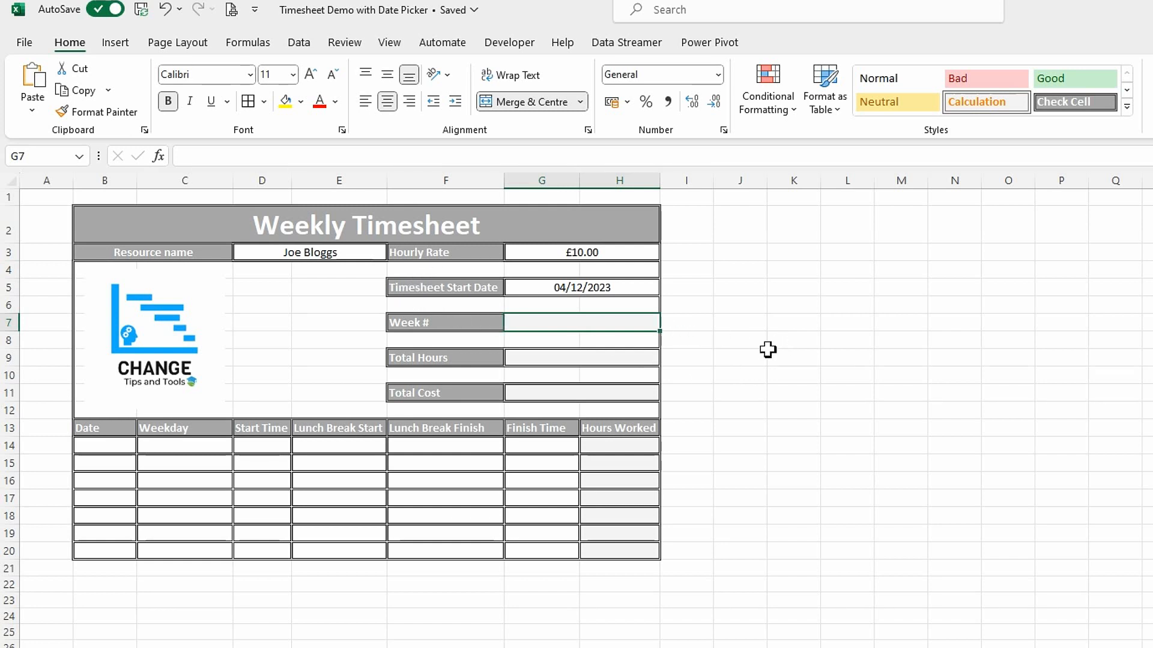
text(=)
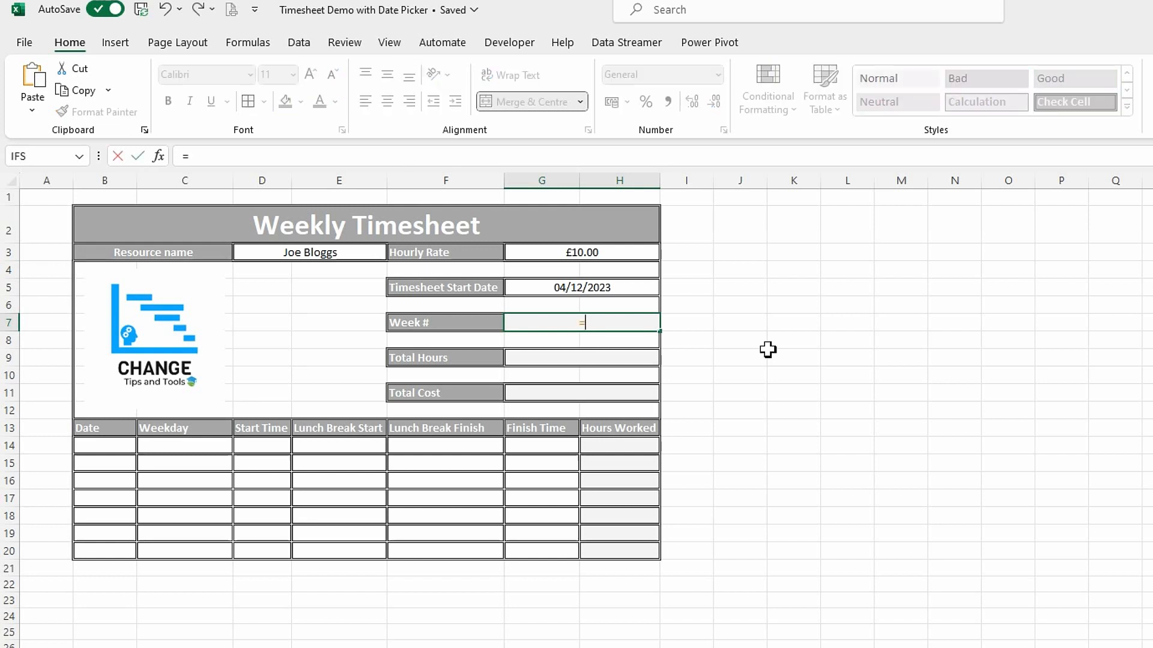
text(weeknum)
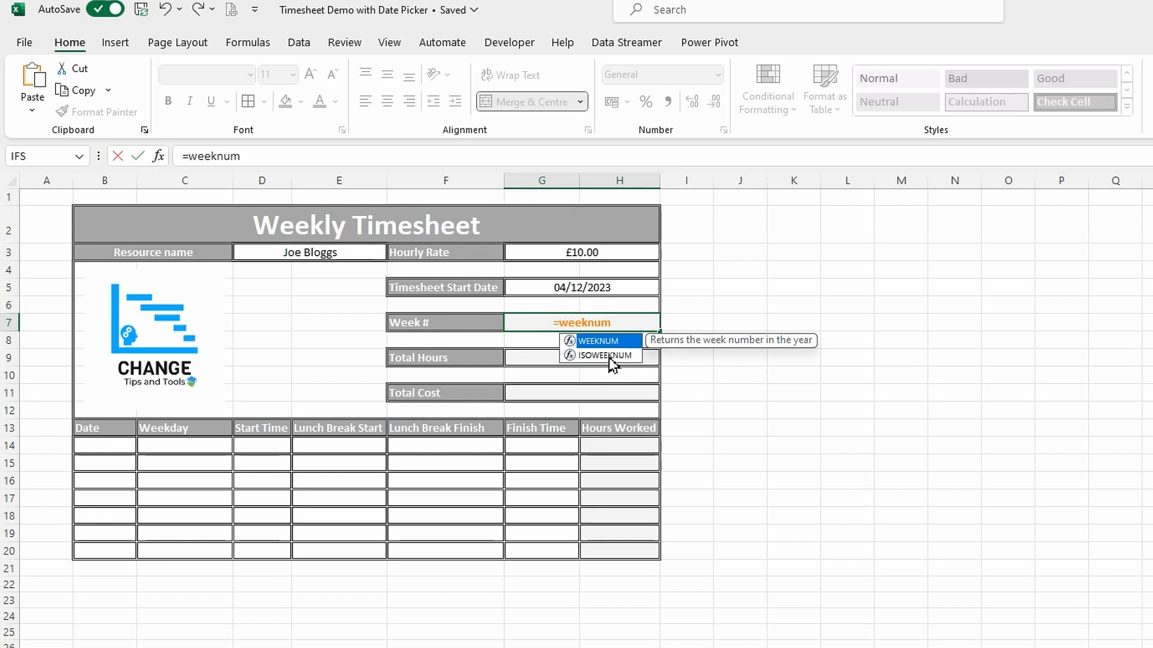
double_click(614, 341)
click(591, 288)
text(,)
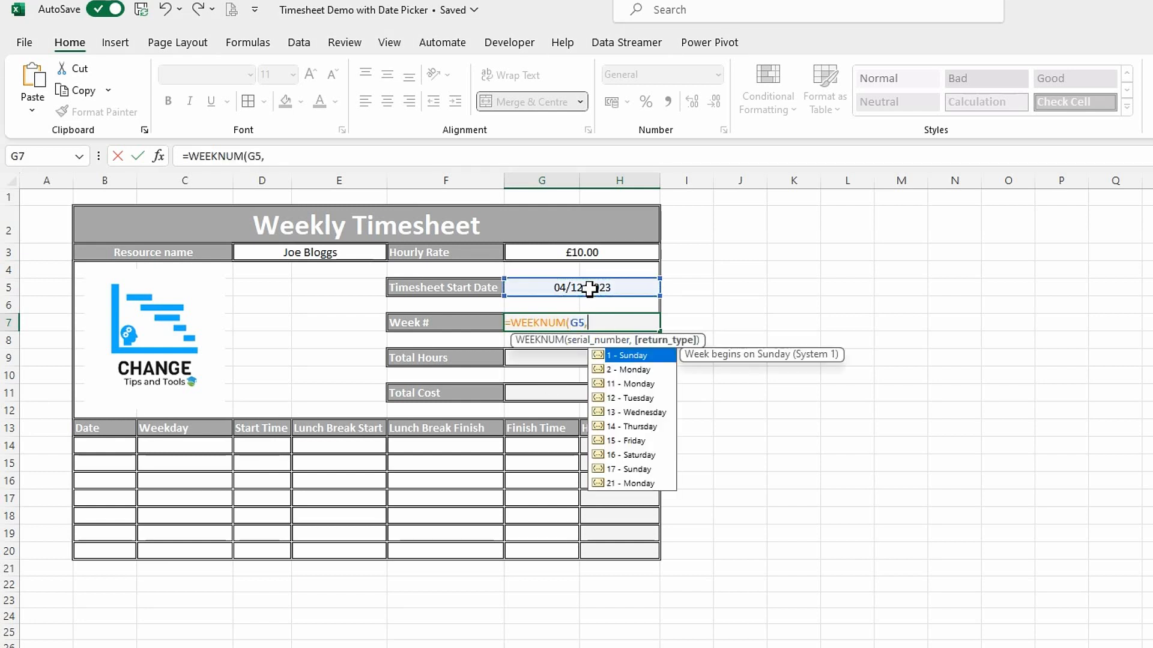
double_click(641, 484)
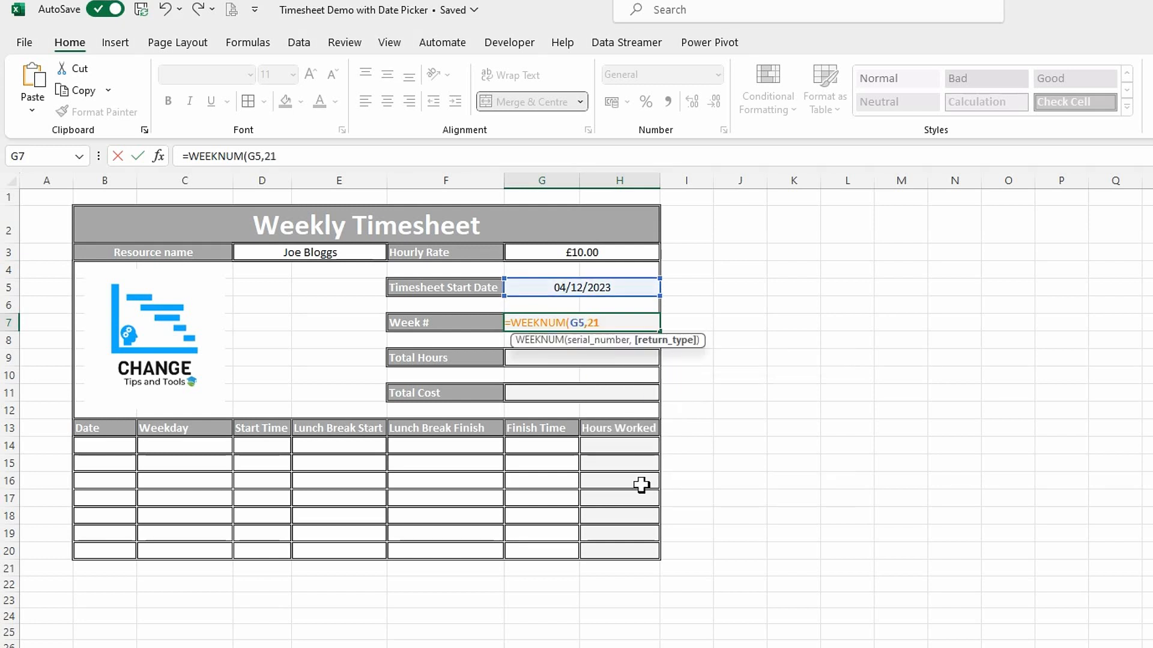
text())
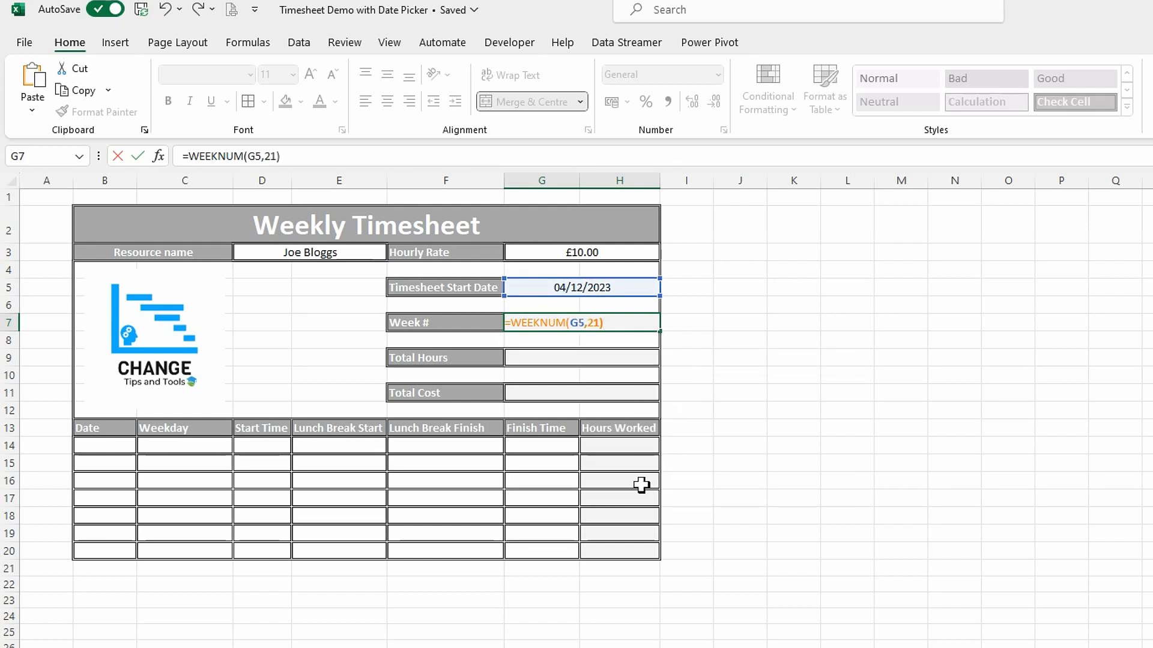
key(Return)
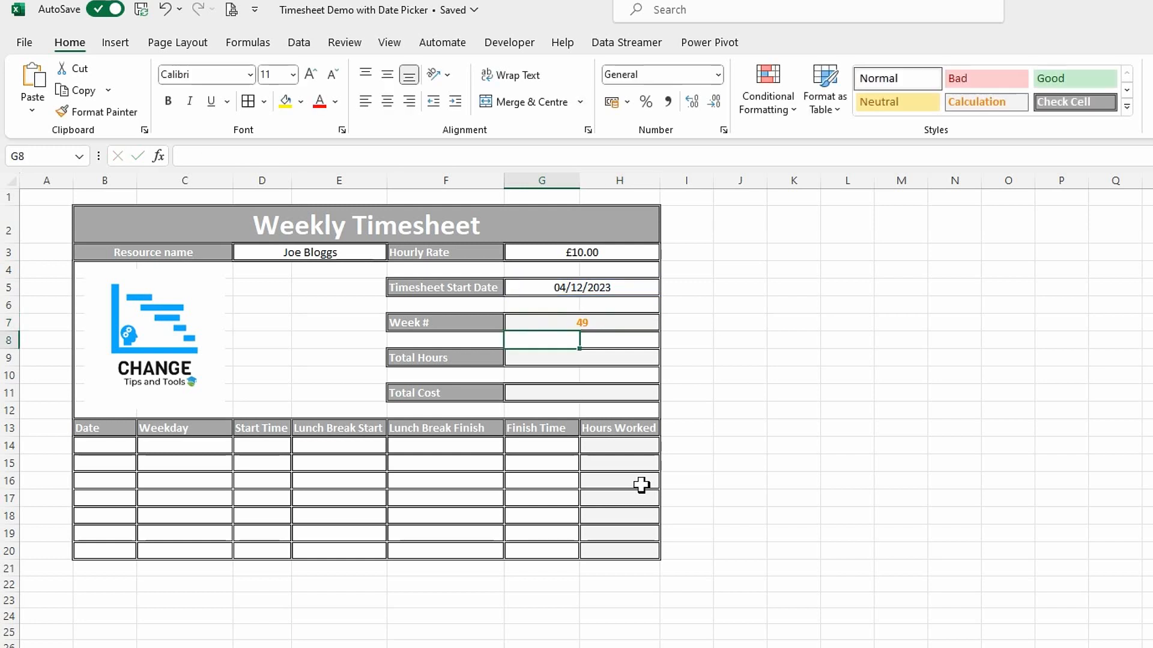
click(563, 322)
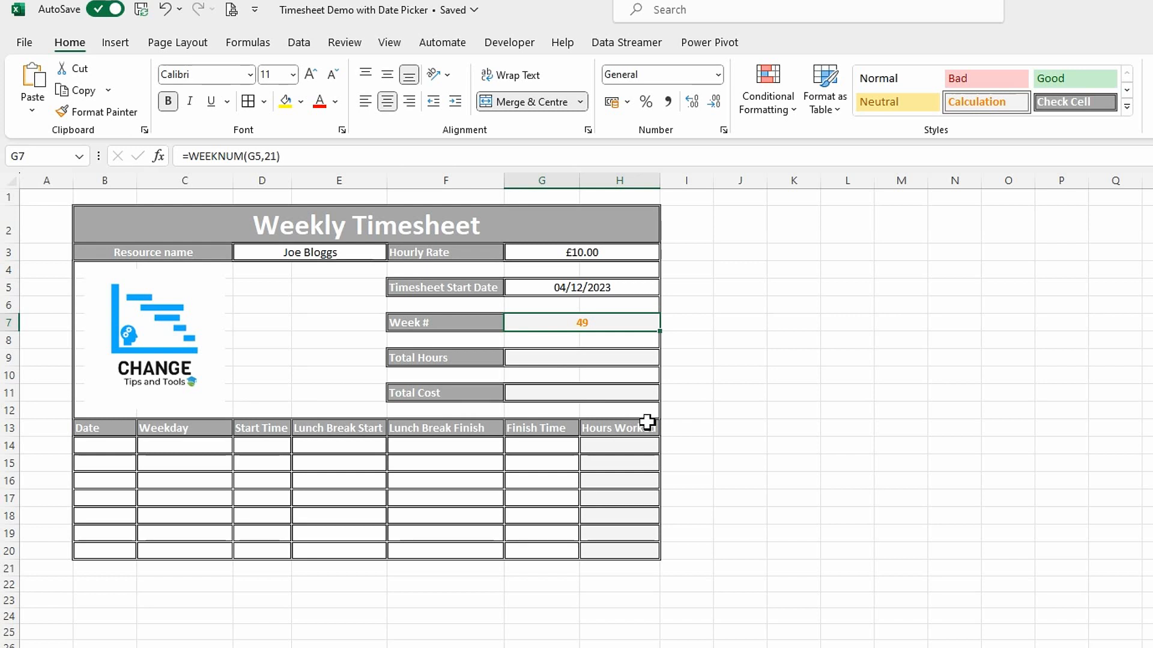
Step: Calculate Total Hours in G9 by summing the Hours Worked cells with =SUM(H14:H20)
click(577, 361)
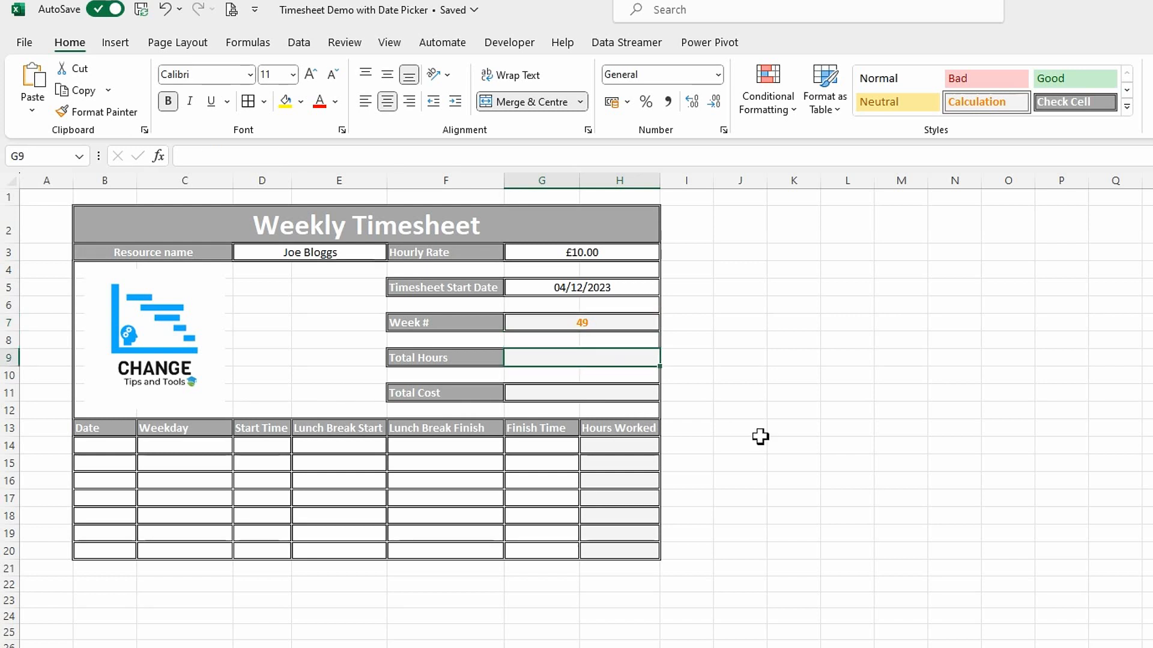
text(=sum)
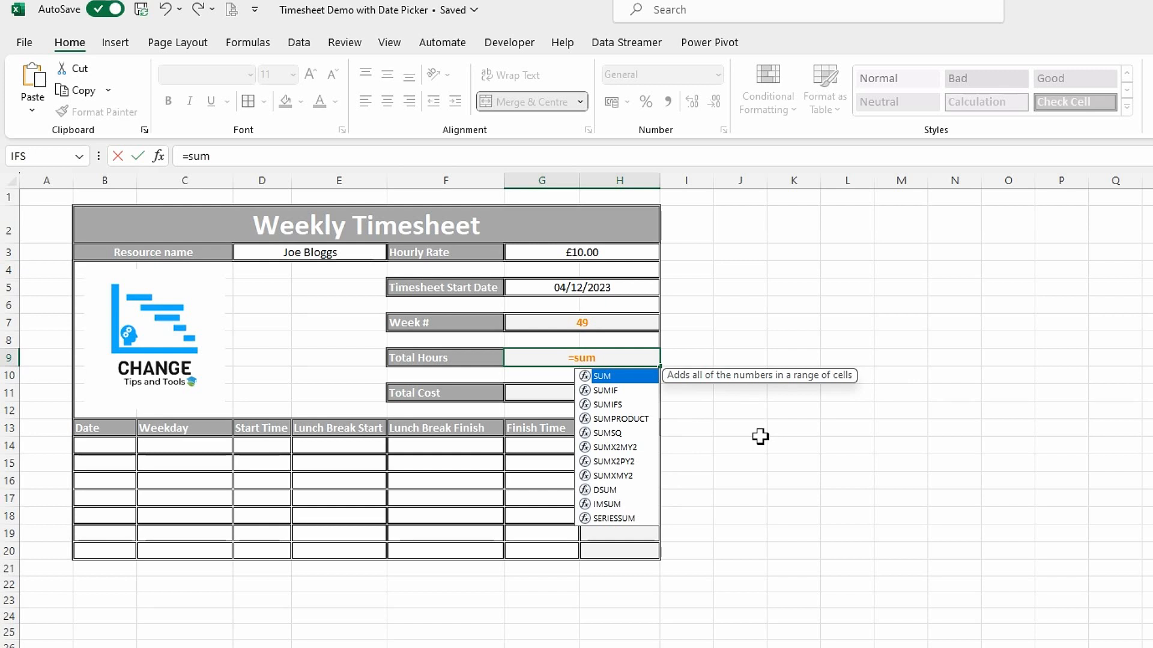
text(()
drag(607, 448, 613, 549)
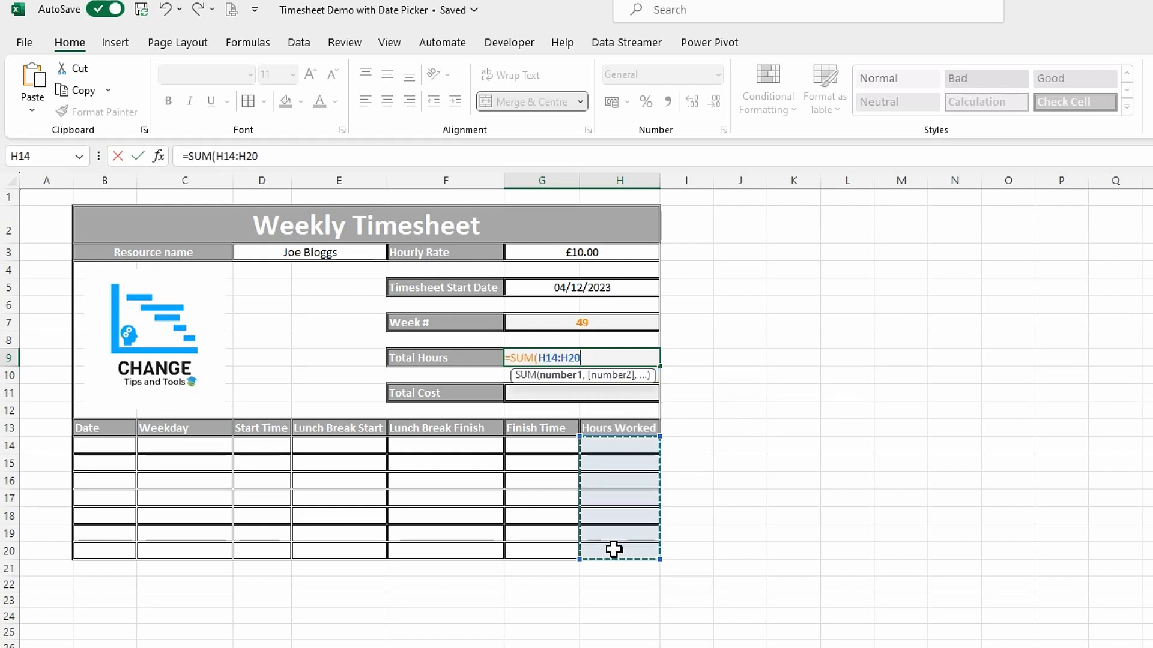
text())
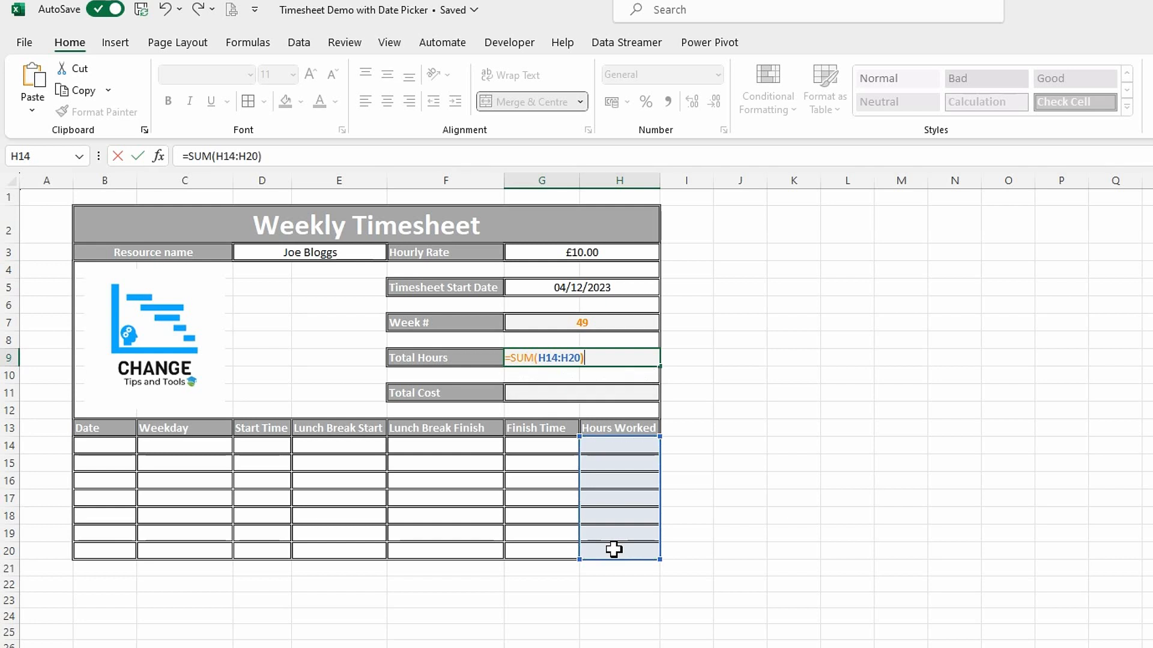
key(Return)
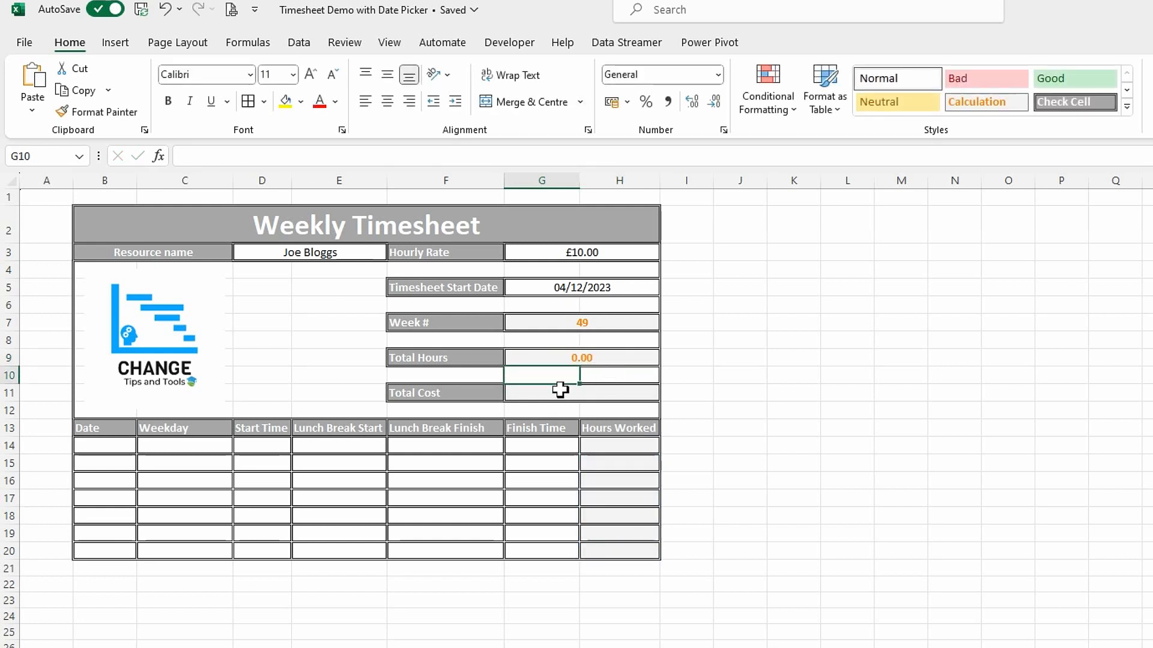
Step: Calculate Total Cost in G11 by multiplying the Hourly Rate by Total Hours with =G3*G9
click(538, 391)
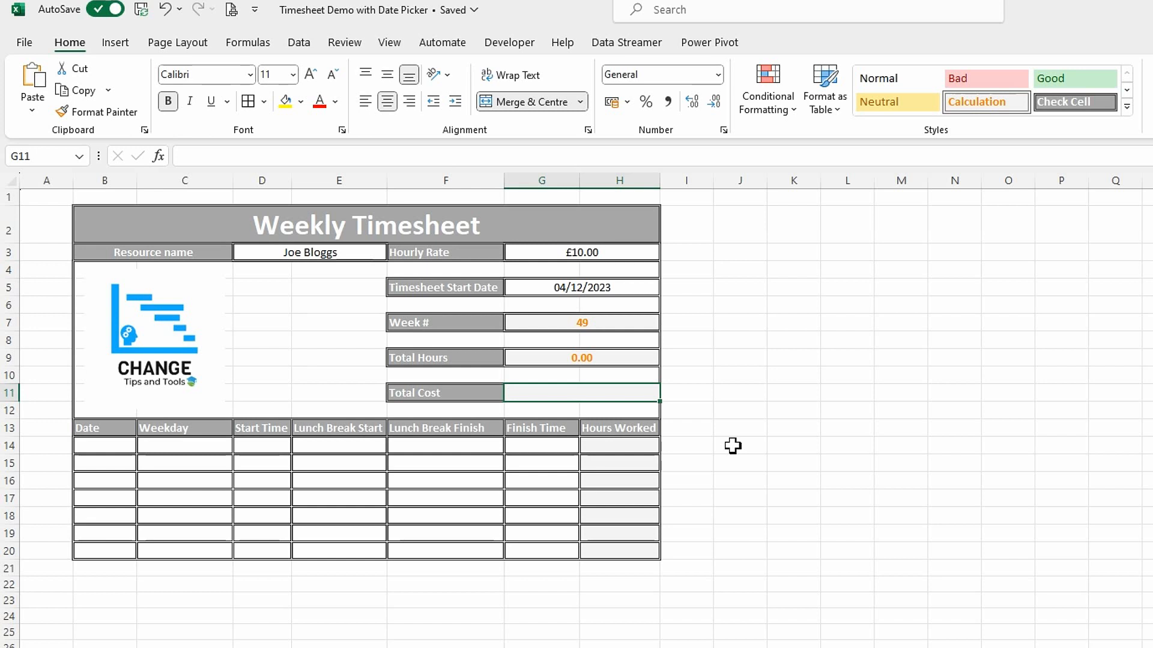
text(=)
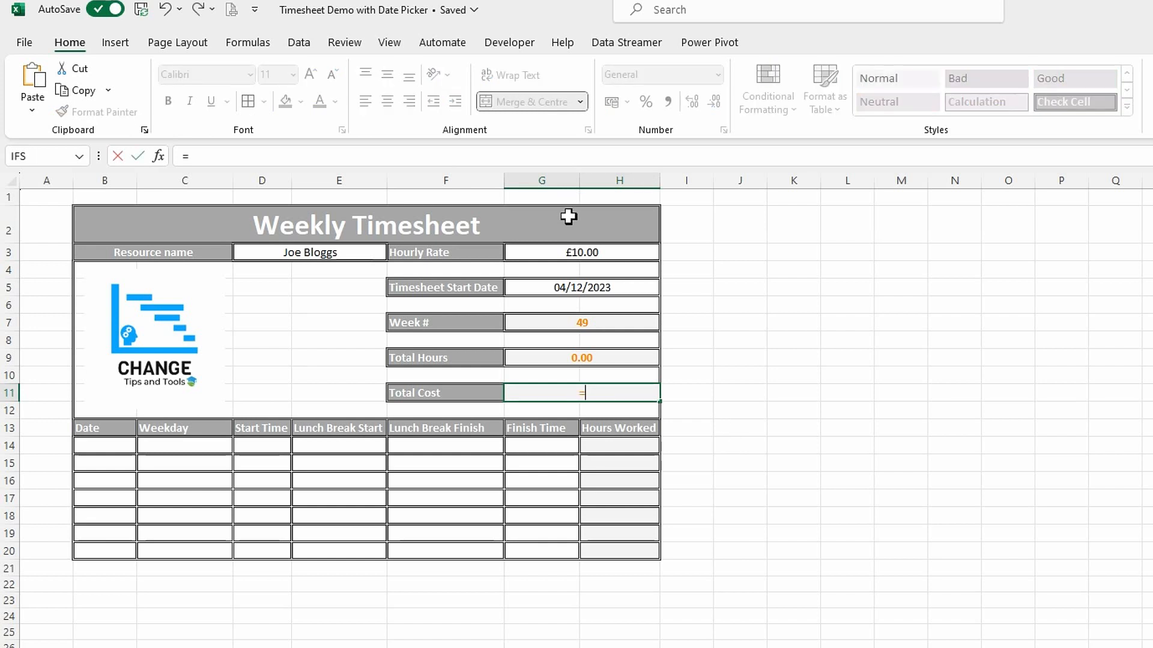
click(563, 252)
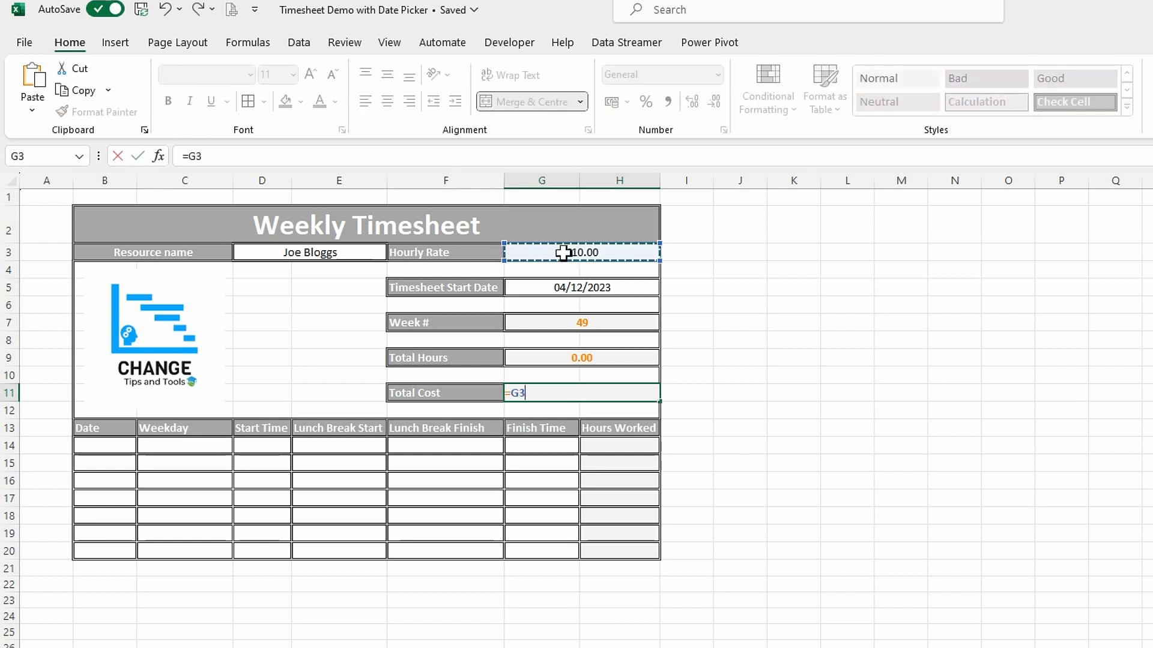
text(*)
click(579, 359)
key(Return)
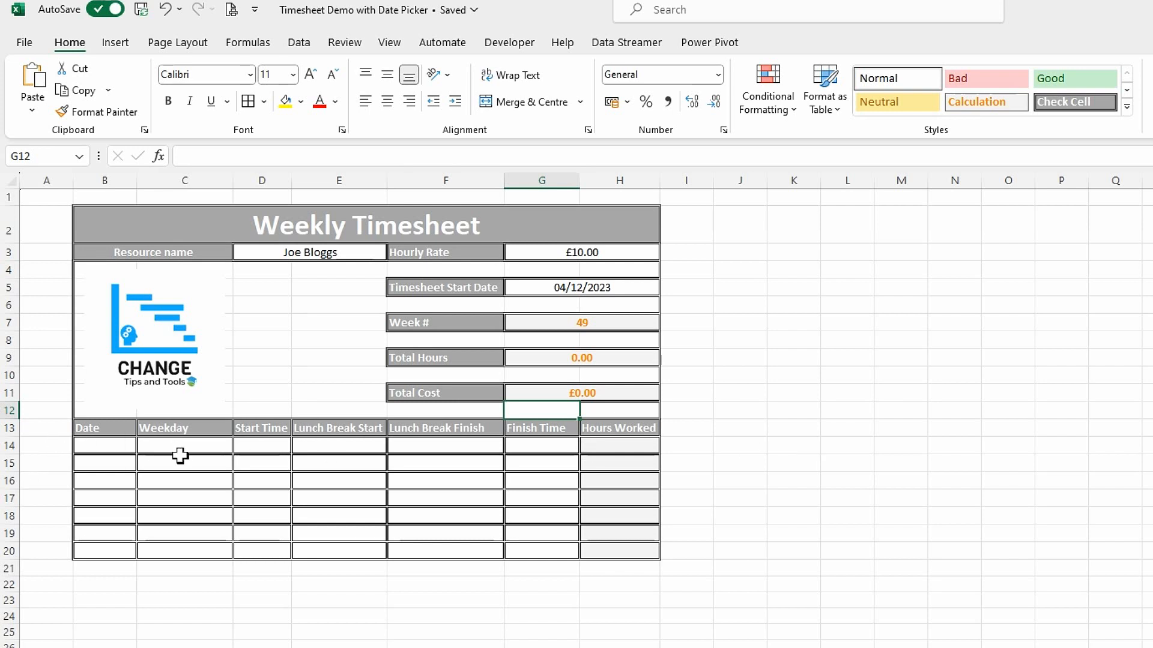
Step: Fill the first Date cell B14 from the Timesheet Start Date with =IF(G5<>"",G5,"")
click(115, 447)
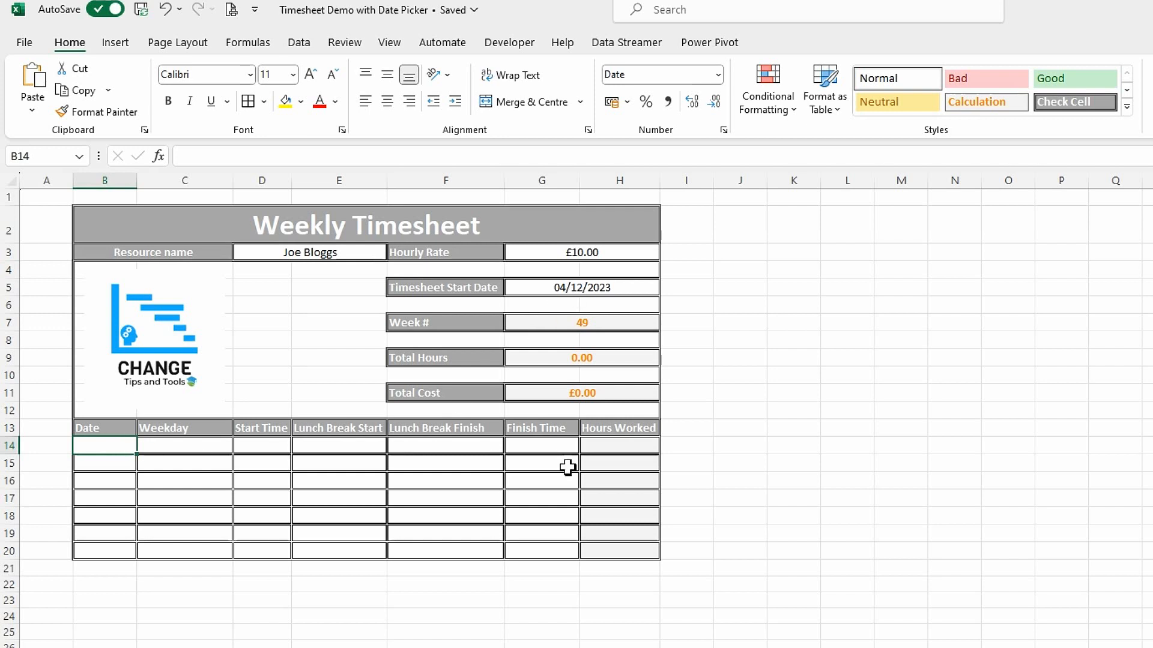
text(=)
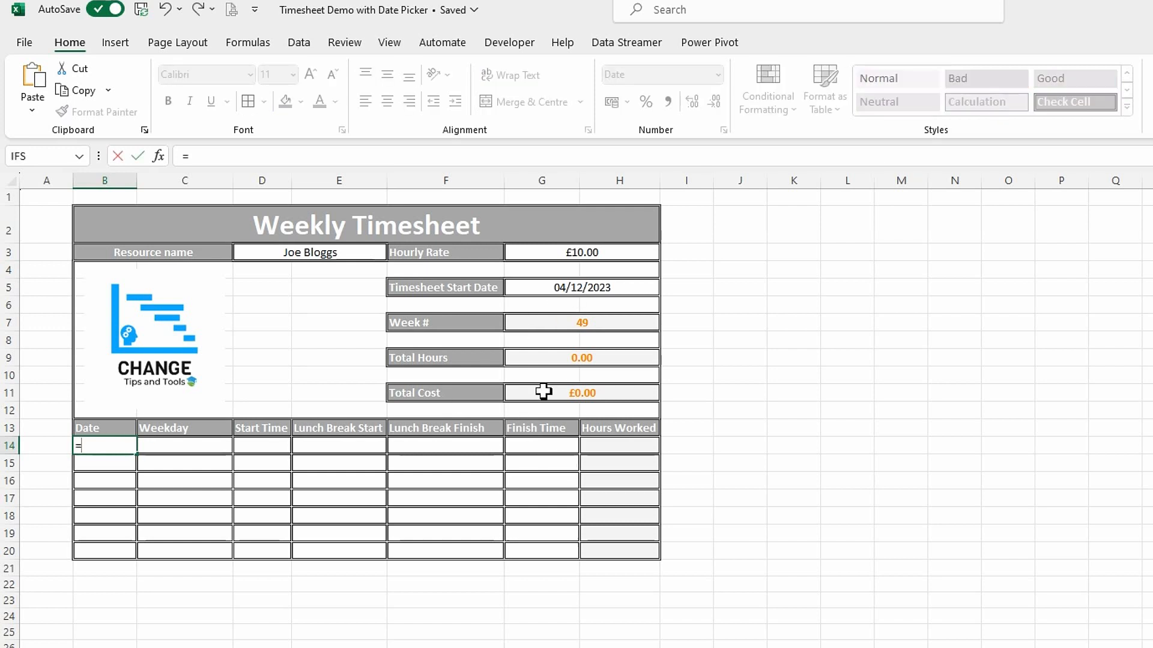
click(585, 289)
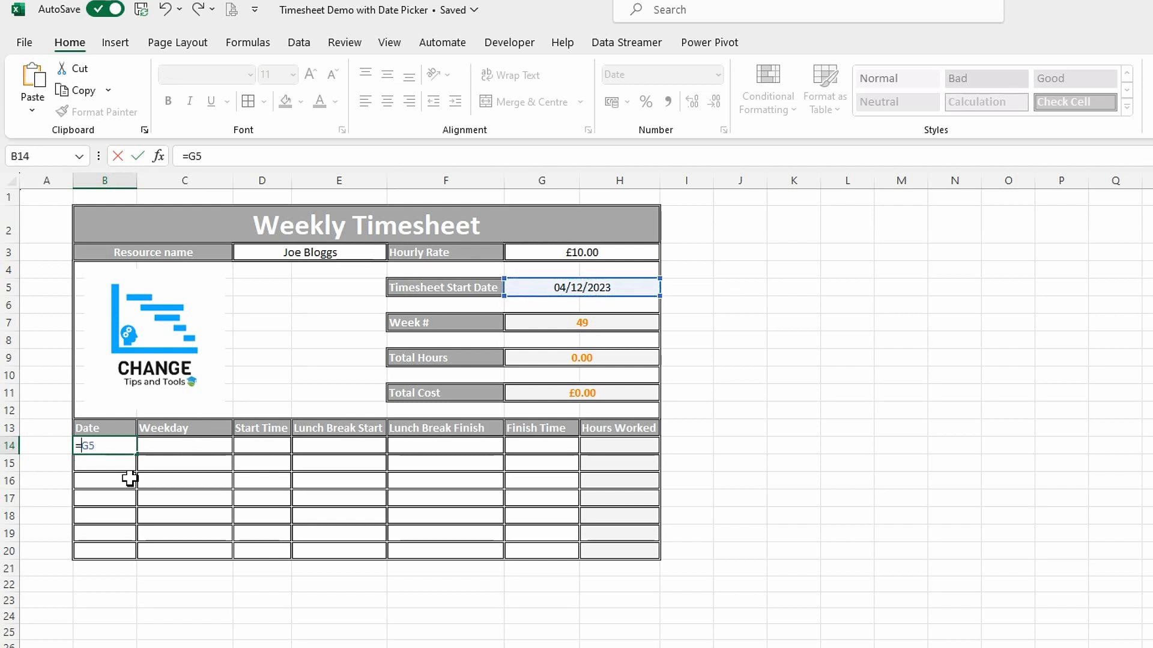
text(if()
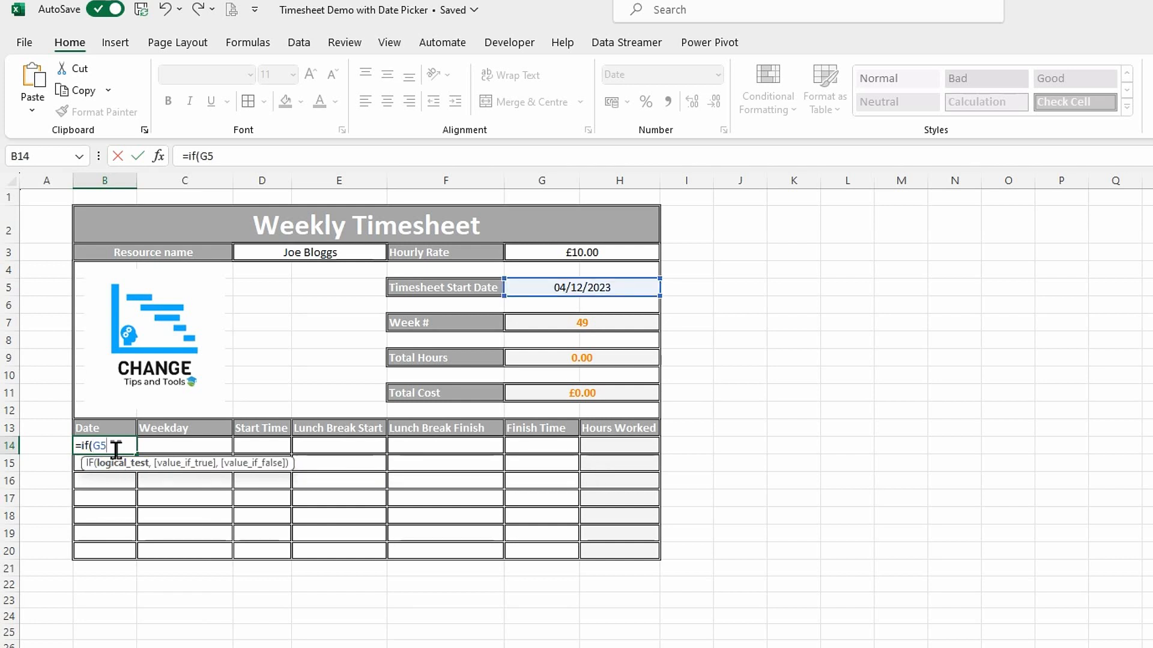
text(<>"",)
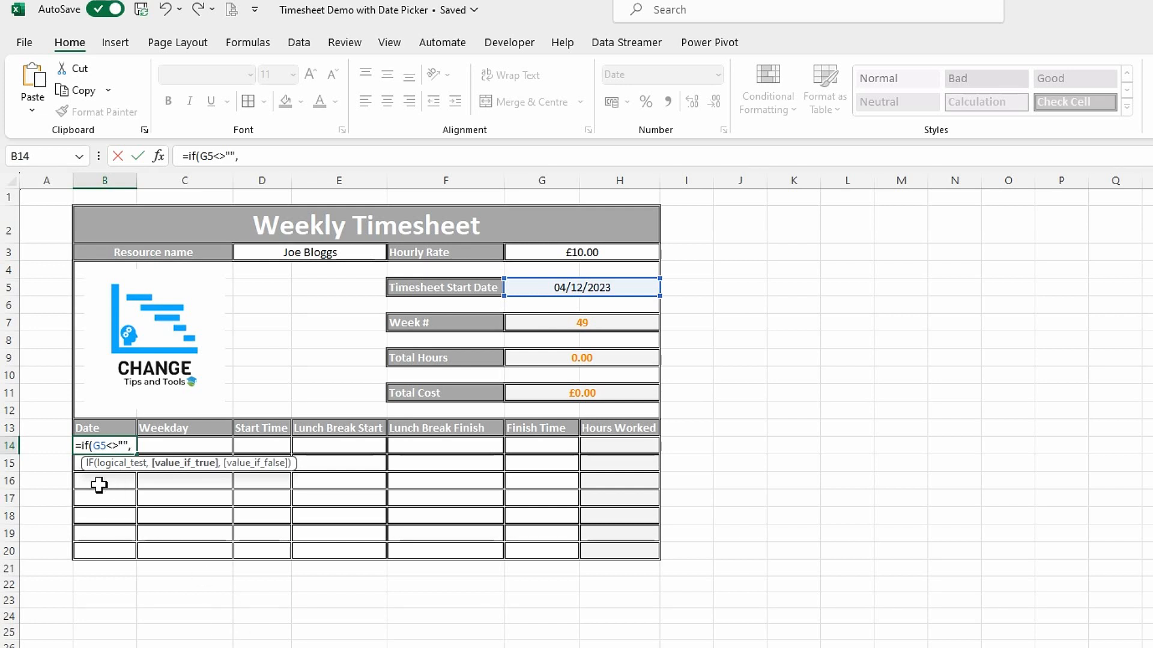
click(575, 289)
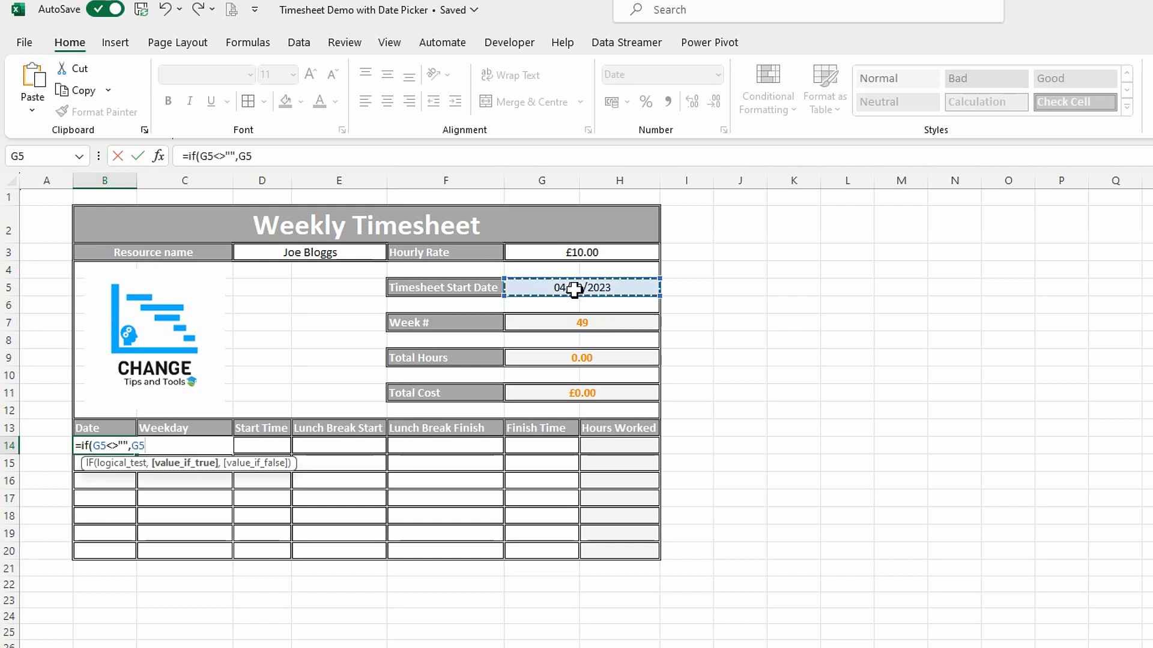
text(,)
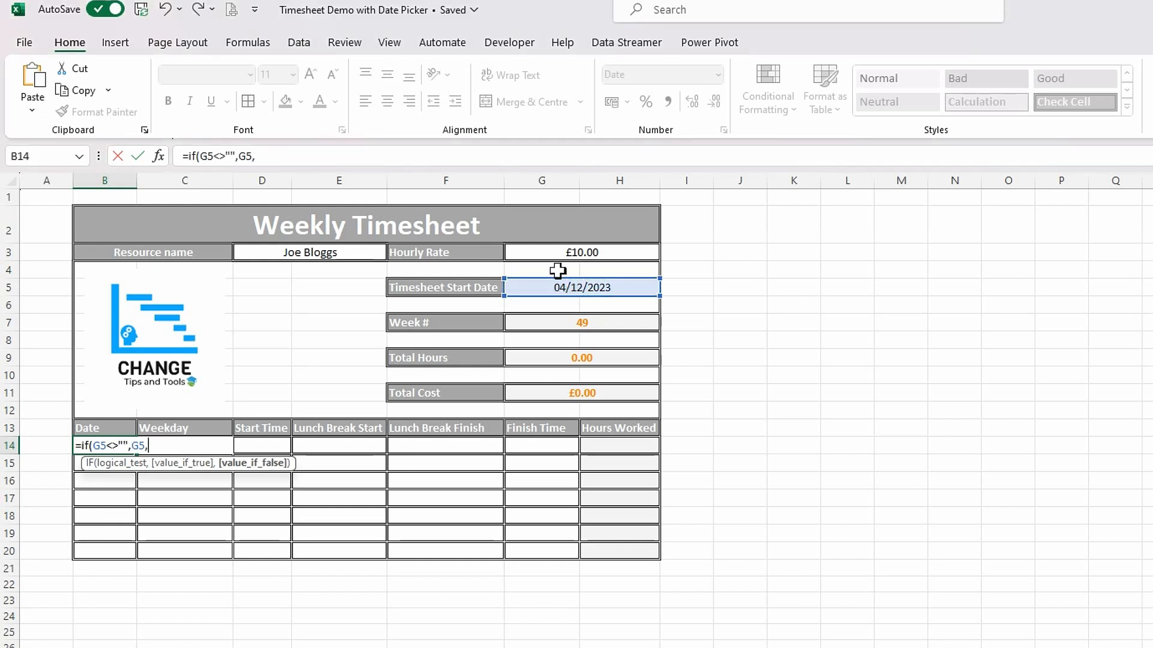
text(""))
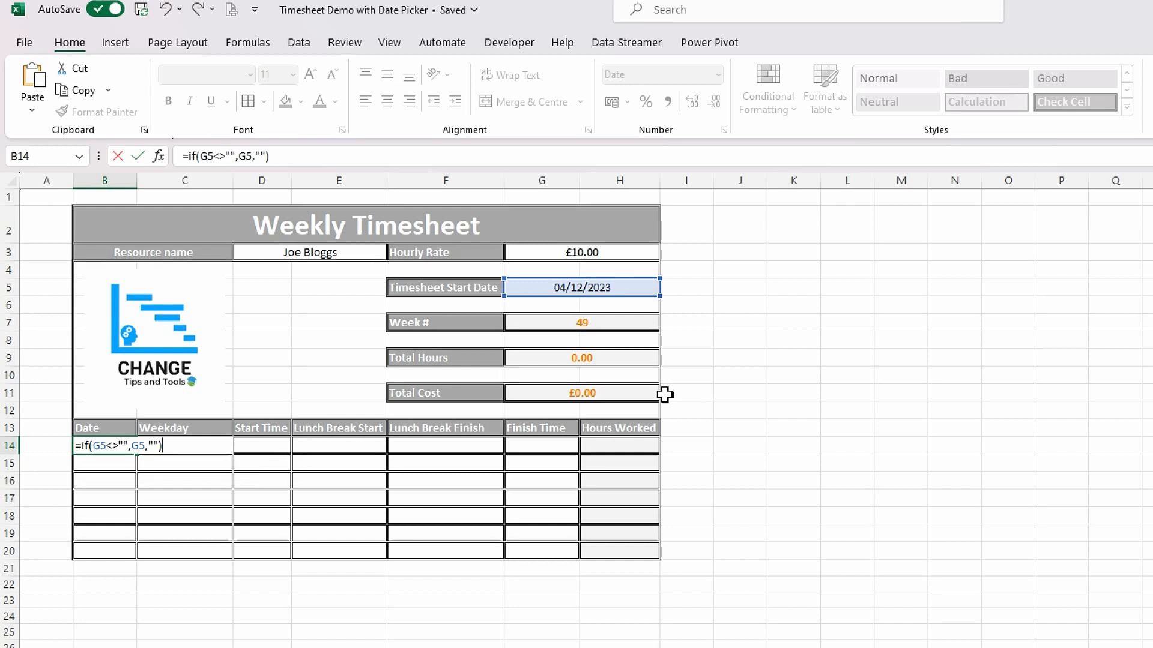
key(Return)
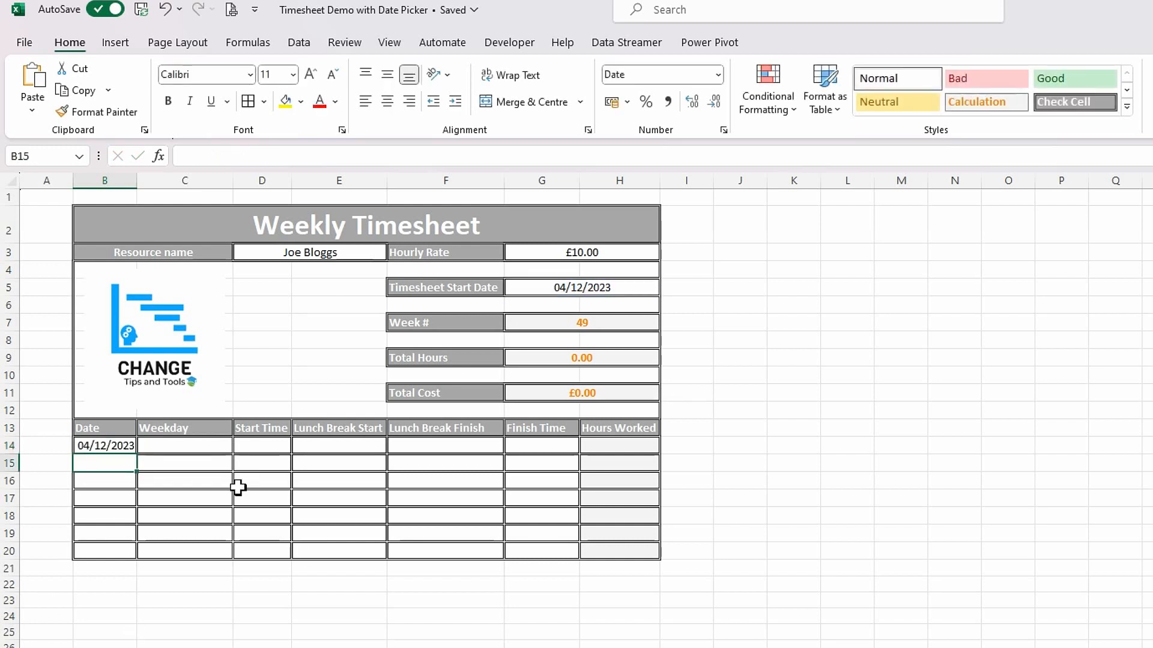
Step: Enter =WEEKDAY(B14,2) in the first Weekday cell C14, using the Monday (1) to Sunday (7) numbering
click(190, 447)
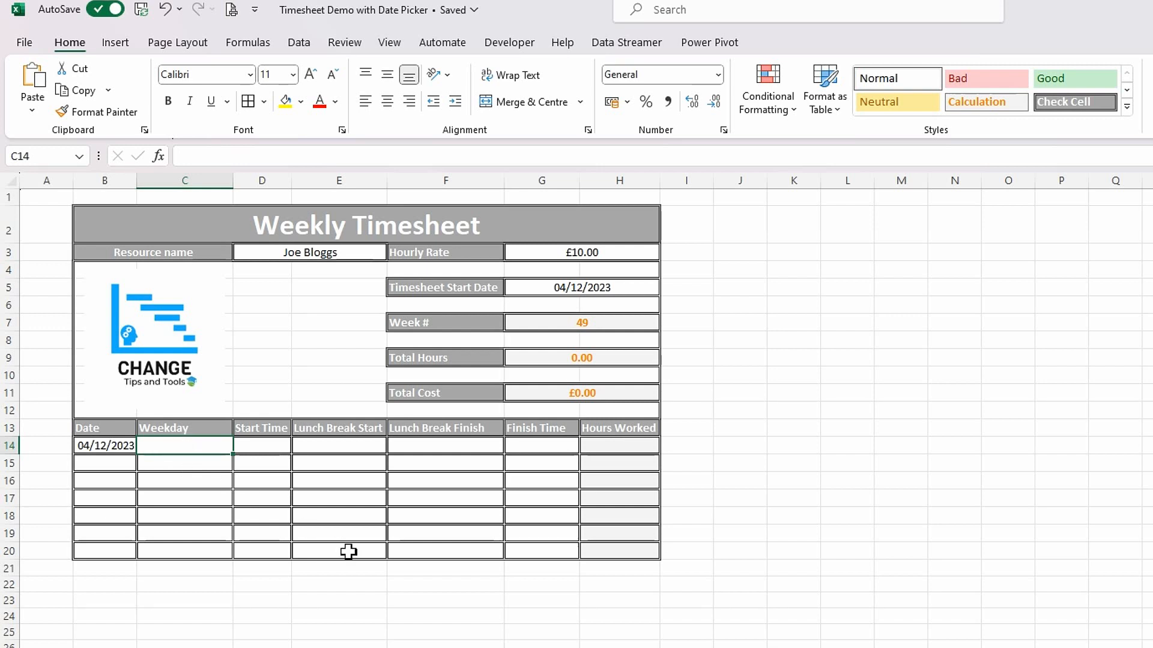
text(=weekd)
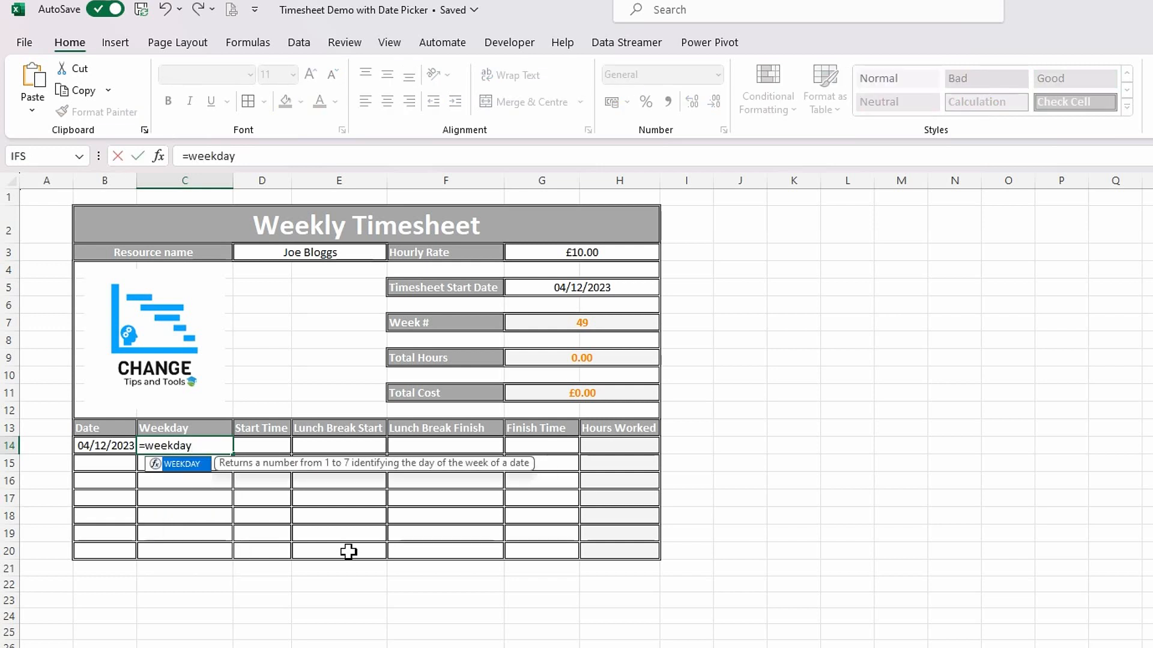
text(ay)
key(Tab)
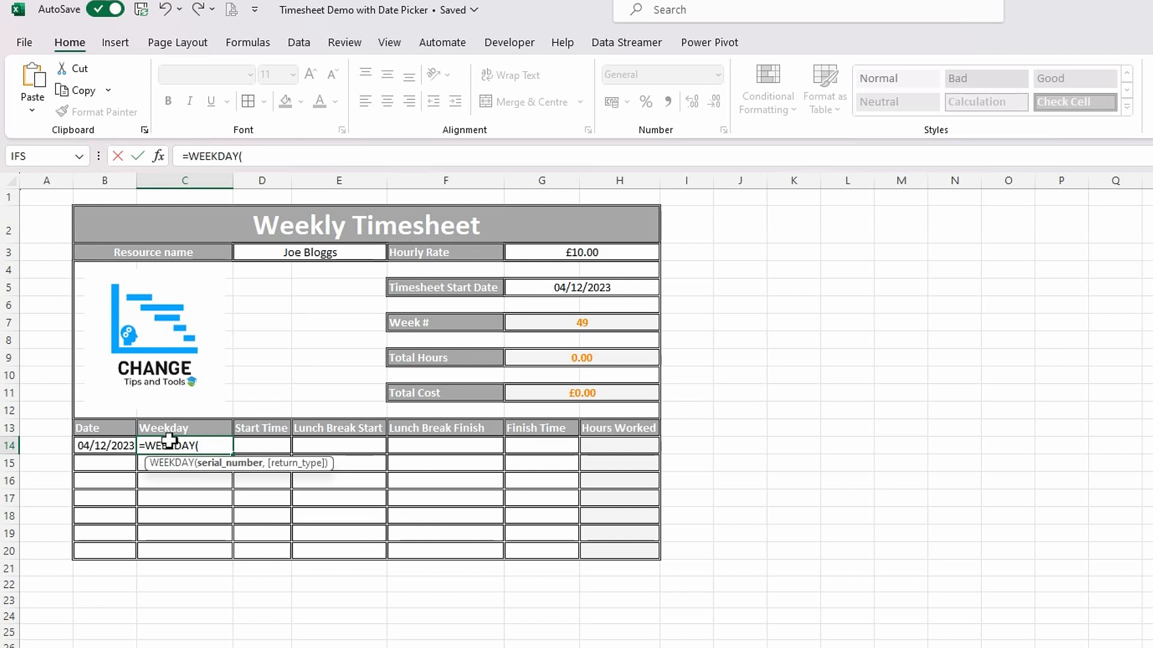
click(96, 448)
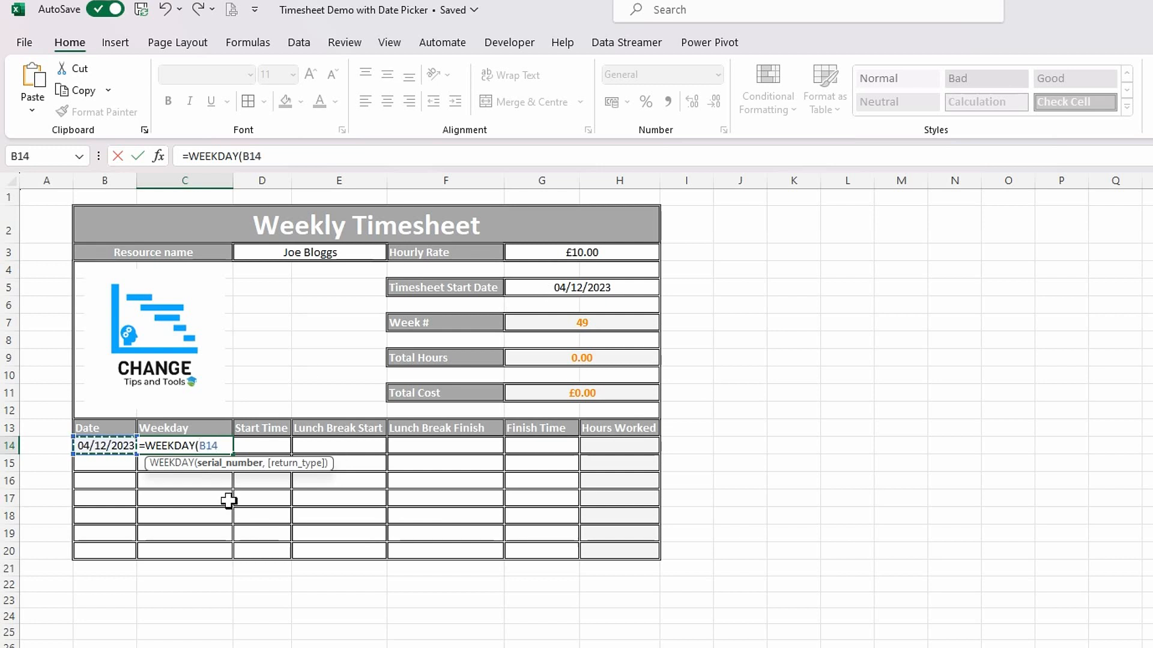
text(,)
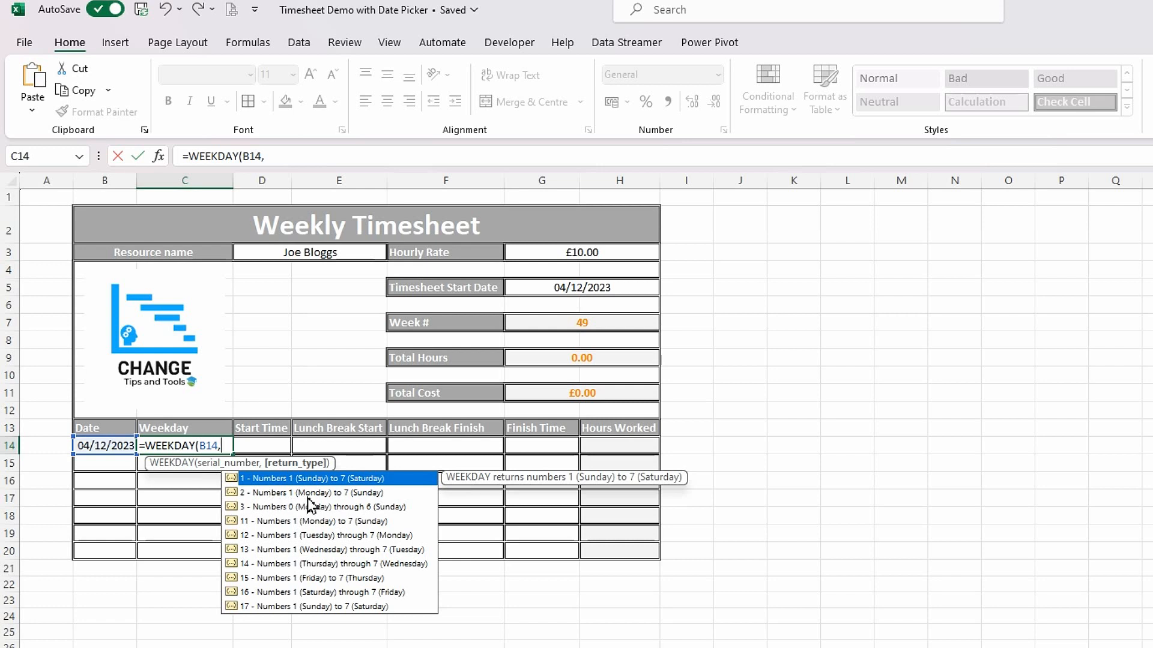
click(371, 495)
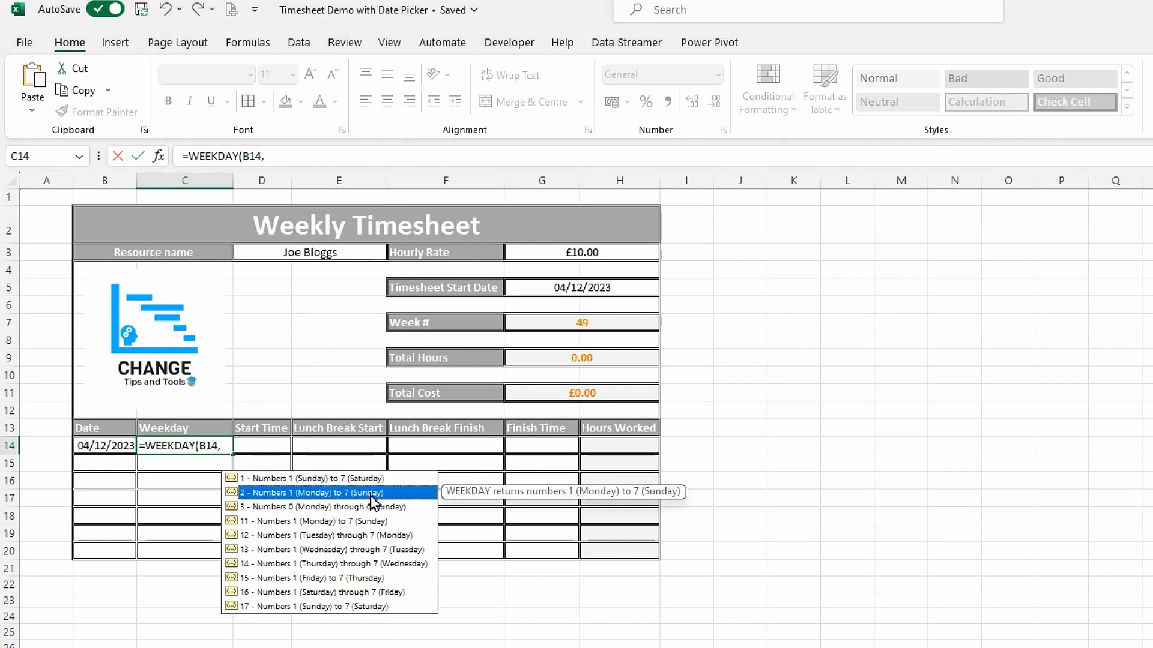
double_click(370, 494)
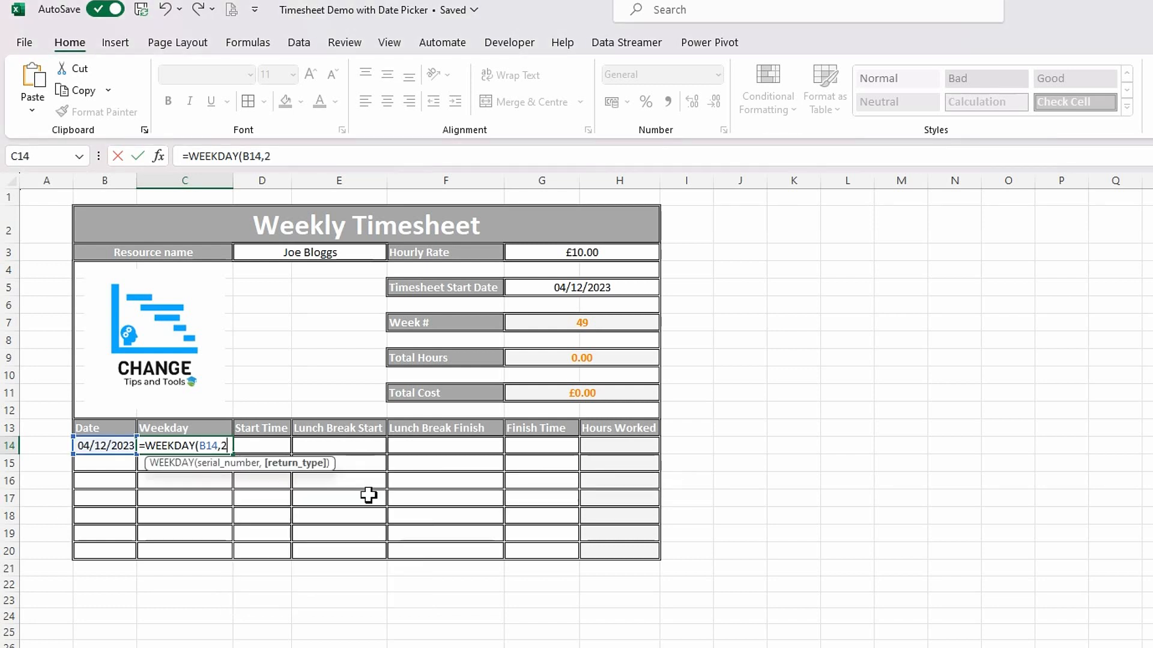
text())
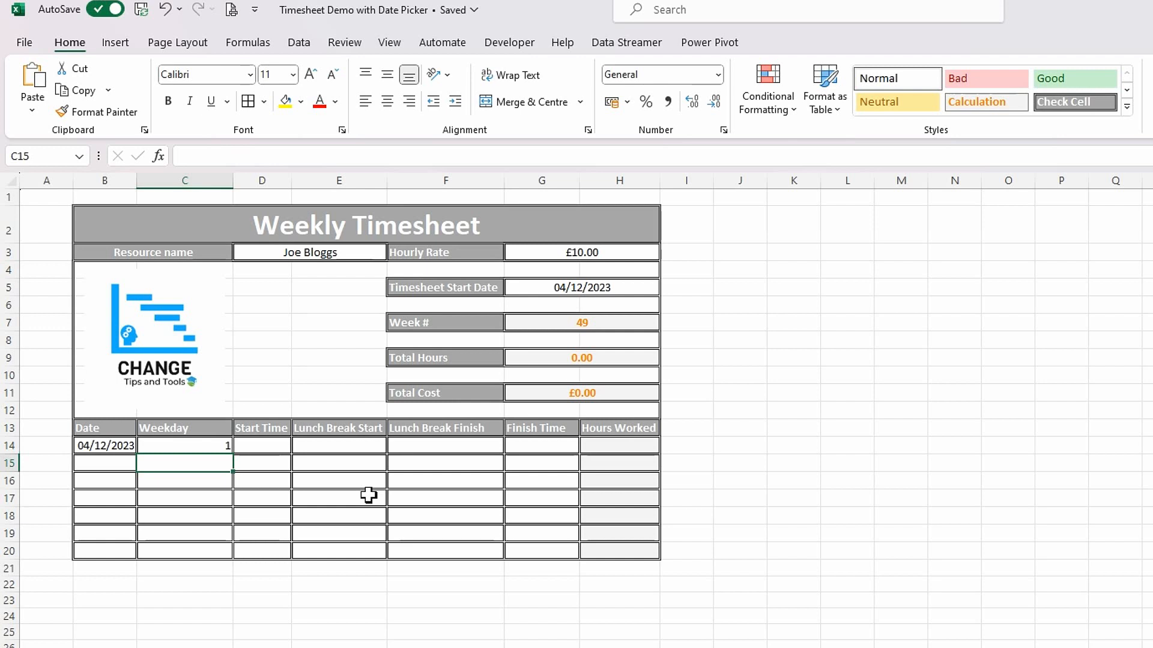
click(203, 445)
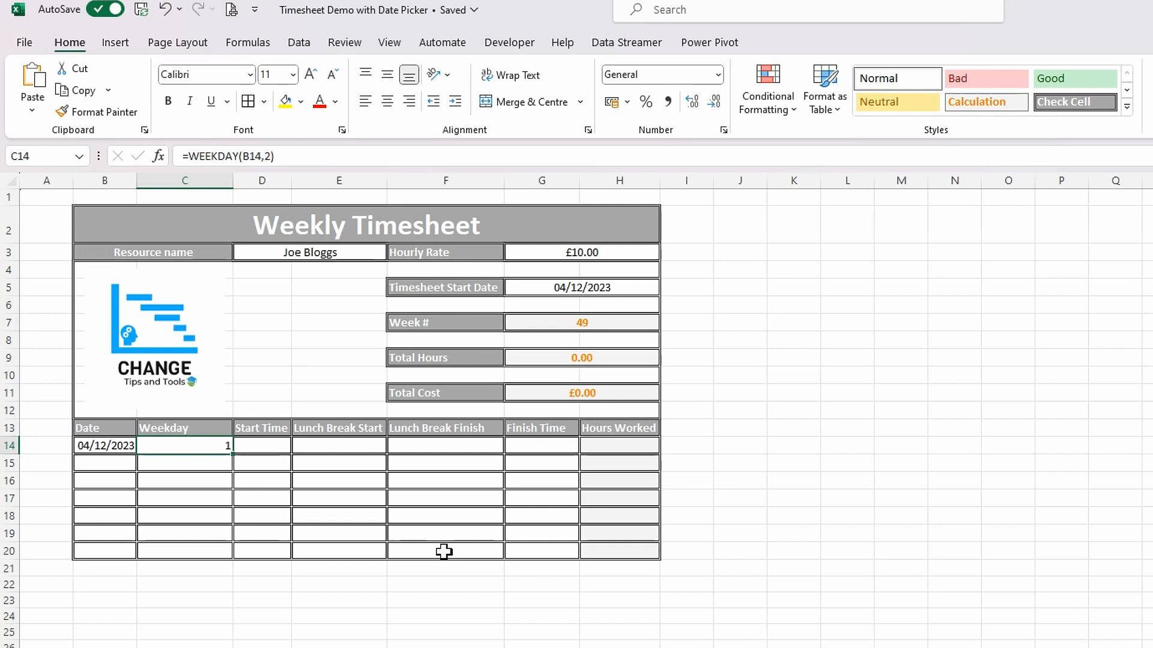
Step: Wrap the WEEKDAY formula in C14 in a CHOOSE function, using WEEKDAY(B14,2) as the index number
click(193, 158)
text(choose)
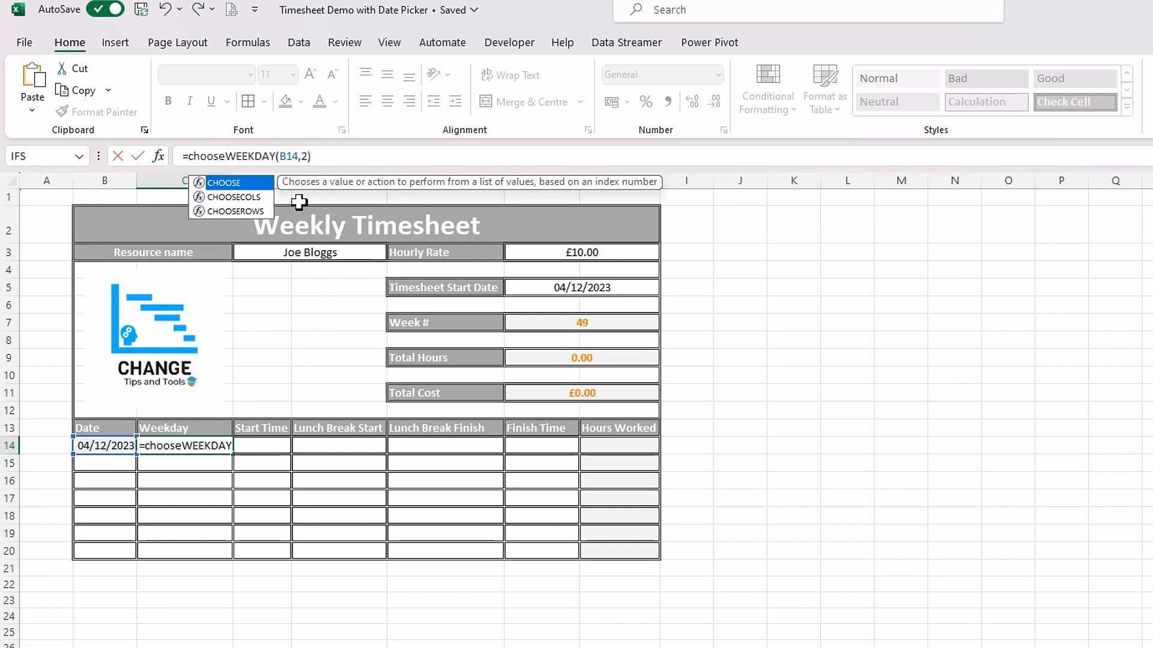
key(Escape)
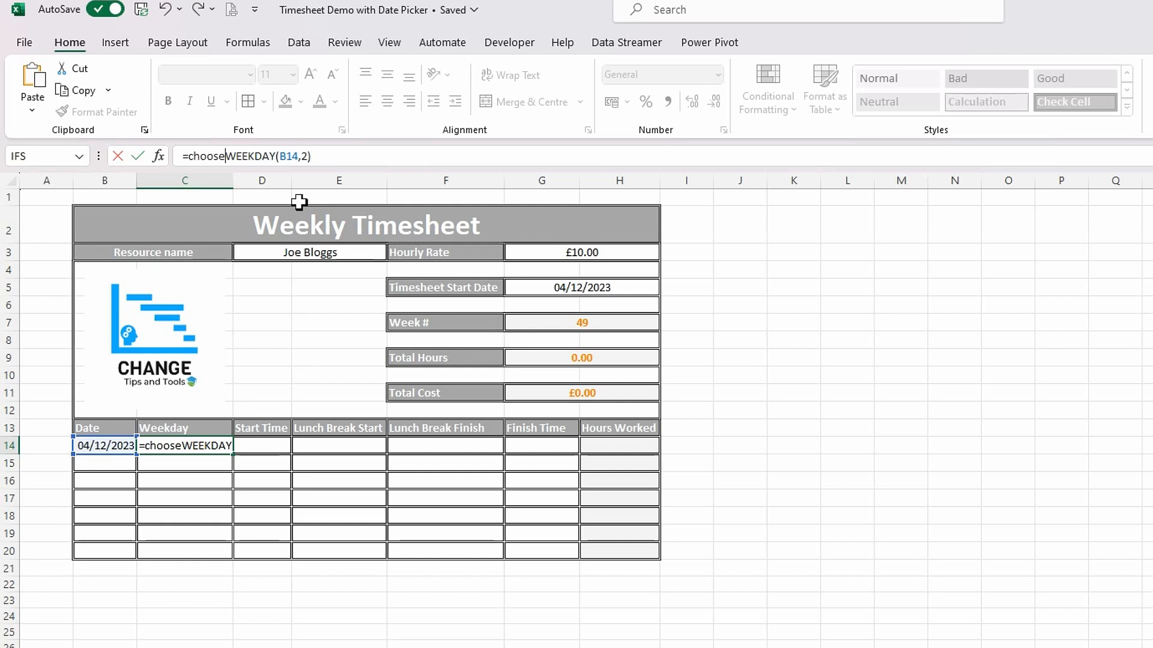
text(()
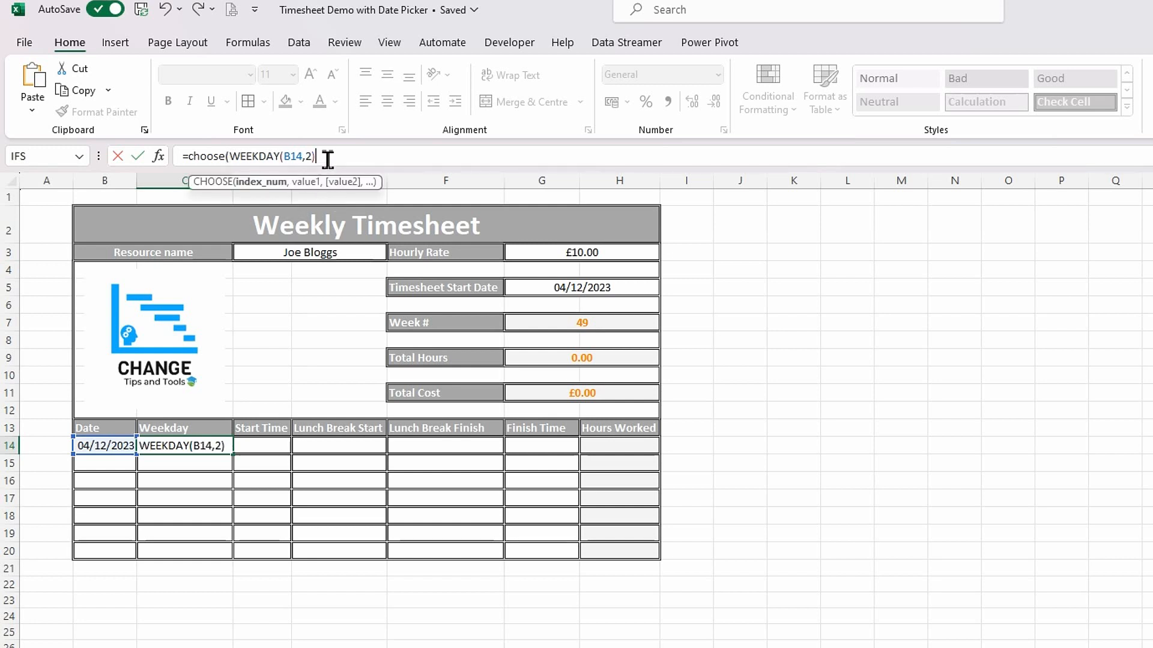
text(,)
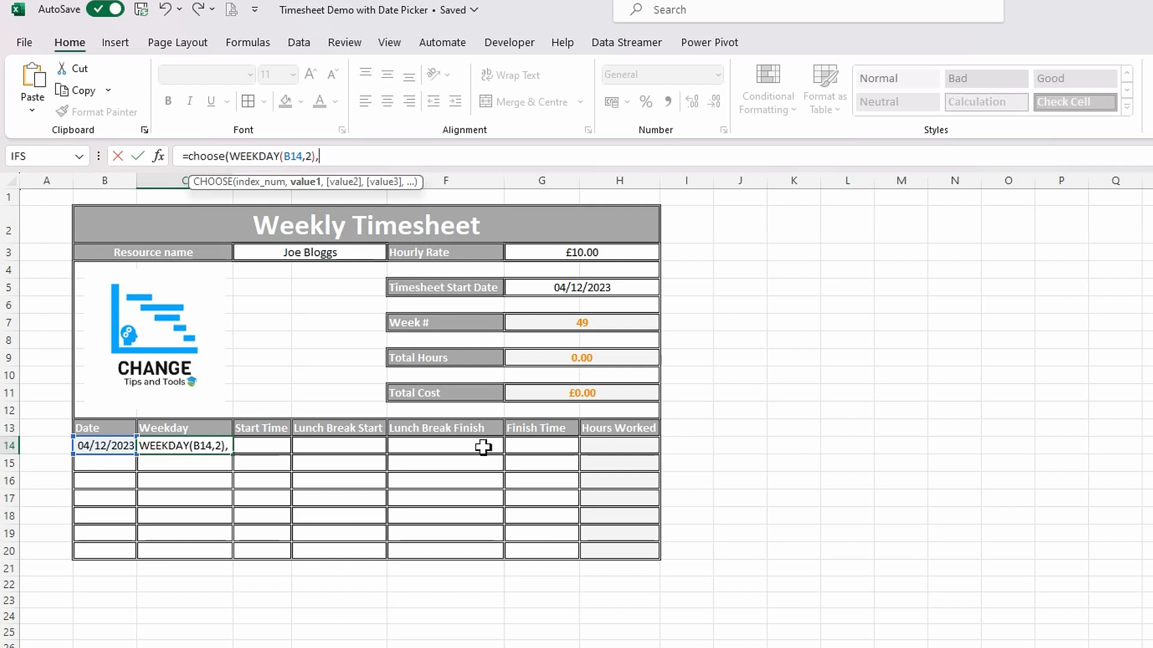
Step: Complete the CHOOSE formula in C14 with the values "Monday", "Tuesday", "Wednesday", "Thursday", "Friday", "Saturday" and "Sunday"
text("Monday)
key(BackSpace)
key(BackSpace)
key(BackSpace)
key(BackSpace)
text(i)
key(BackSpace)
text(nday)
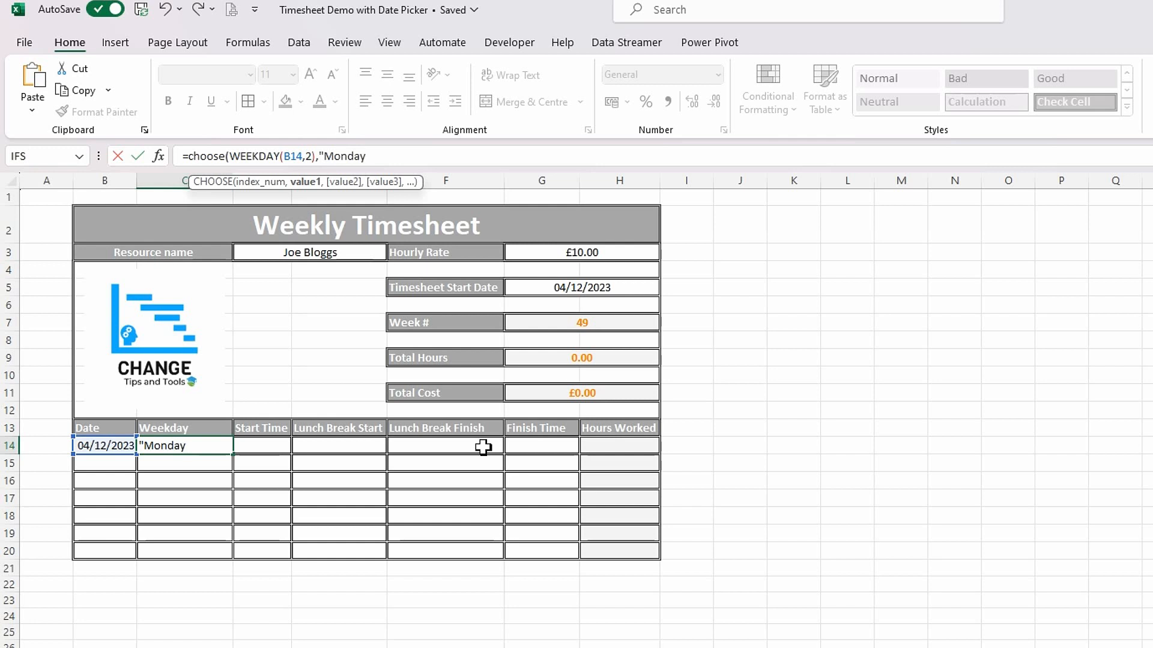
text(","Tuesday","W)
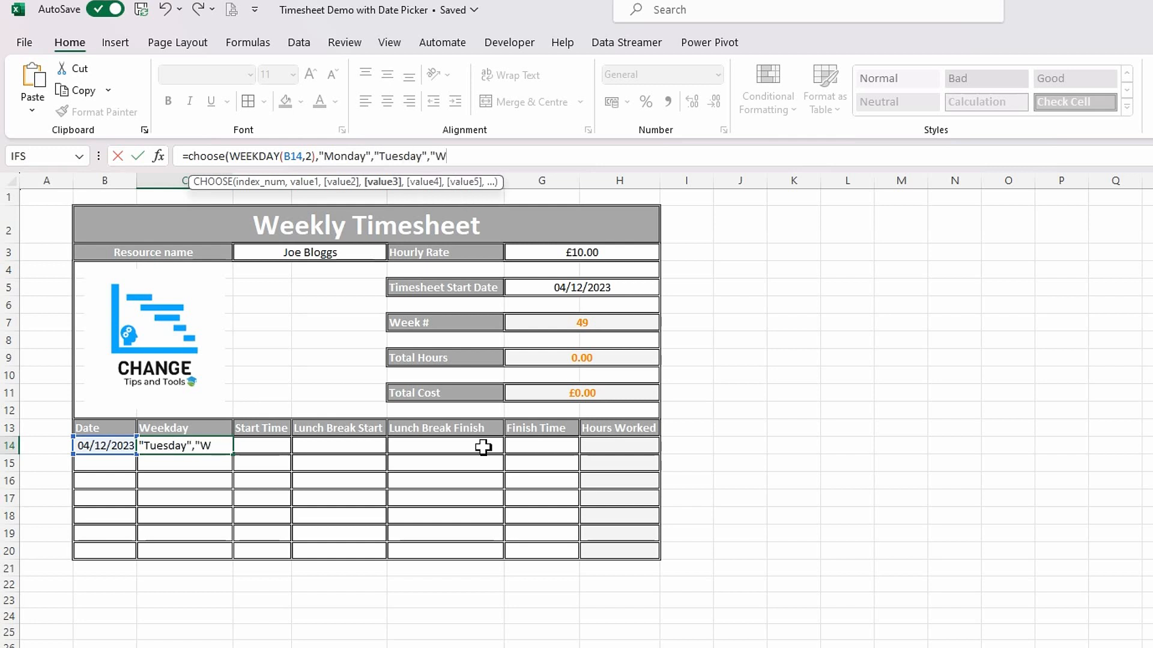
text(ednesday","Thursday","Wednesday","Thursday)
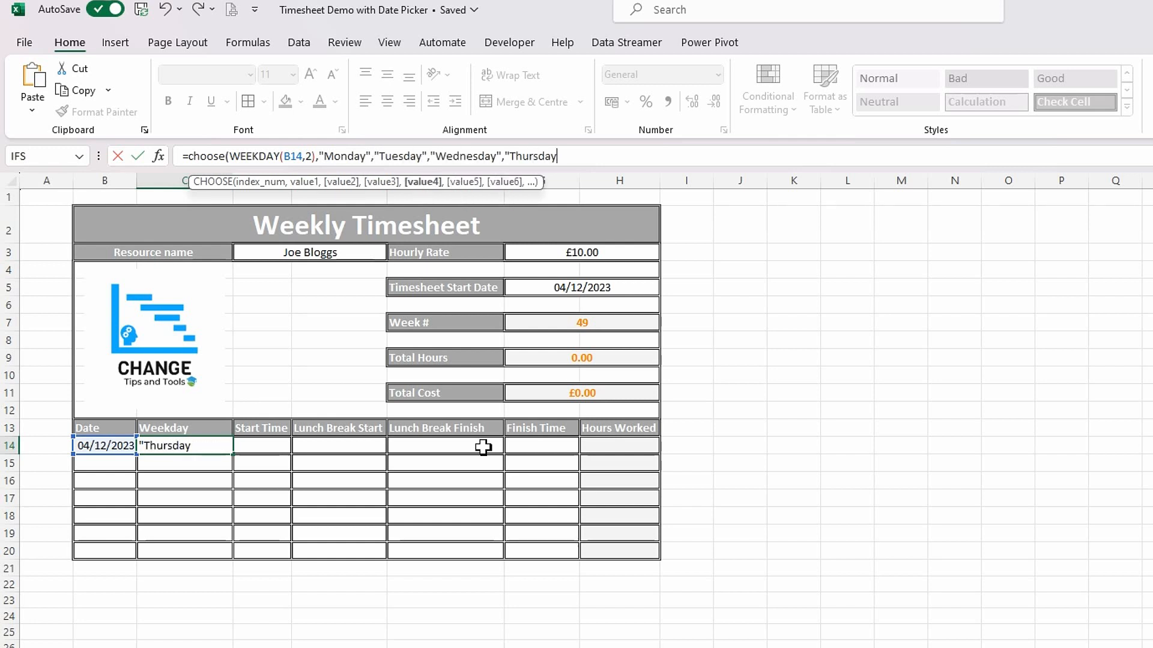
key(BackSpace)
key(BackSpace)
text(Fr)
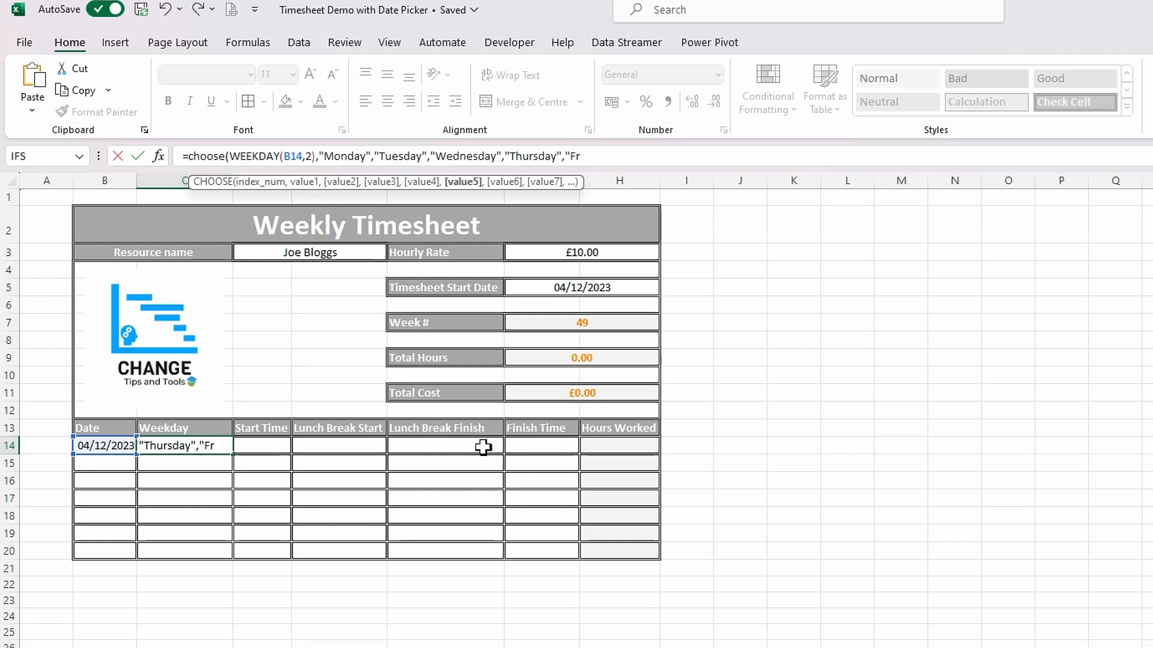
text(iday","Saturday)
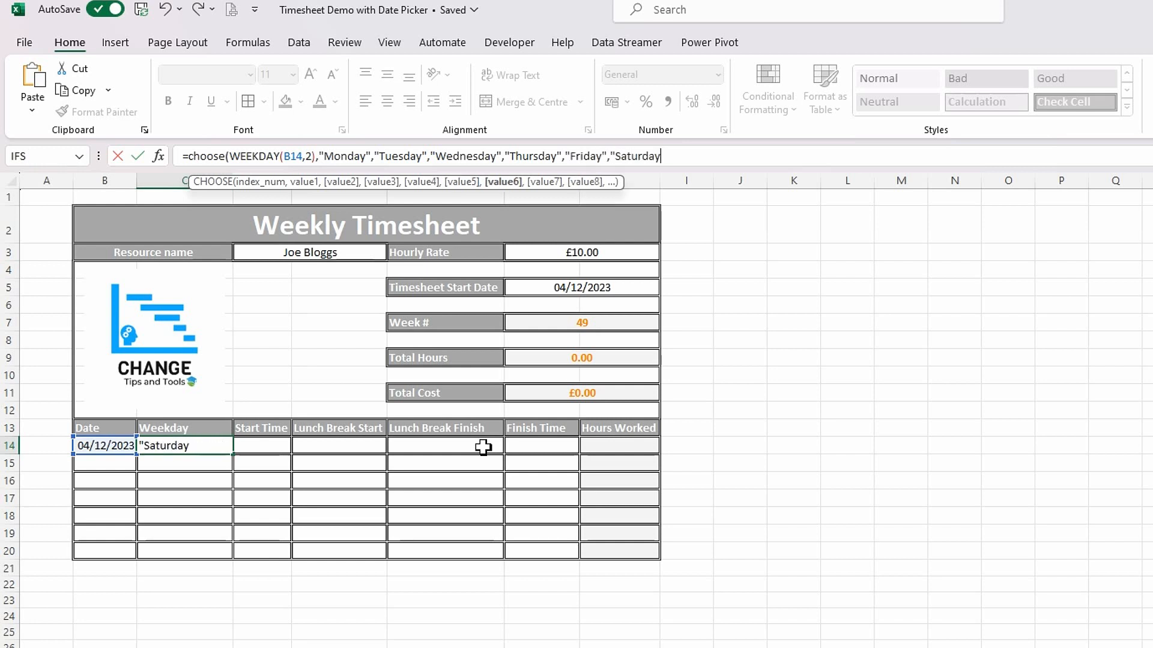
text(","Sunday")
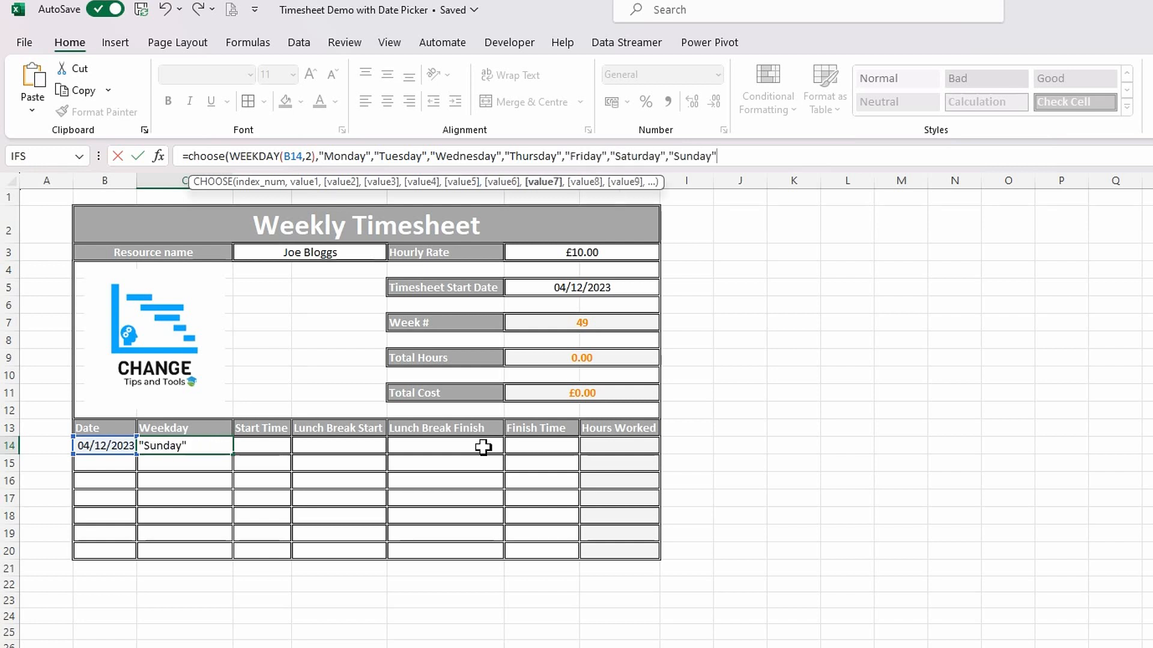
text())
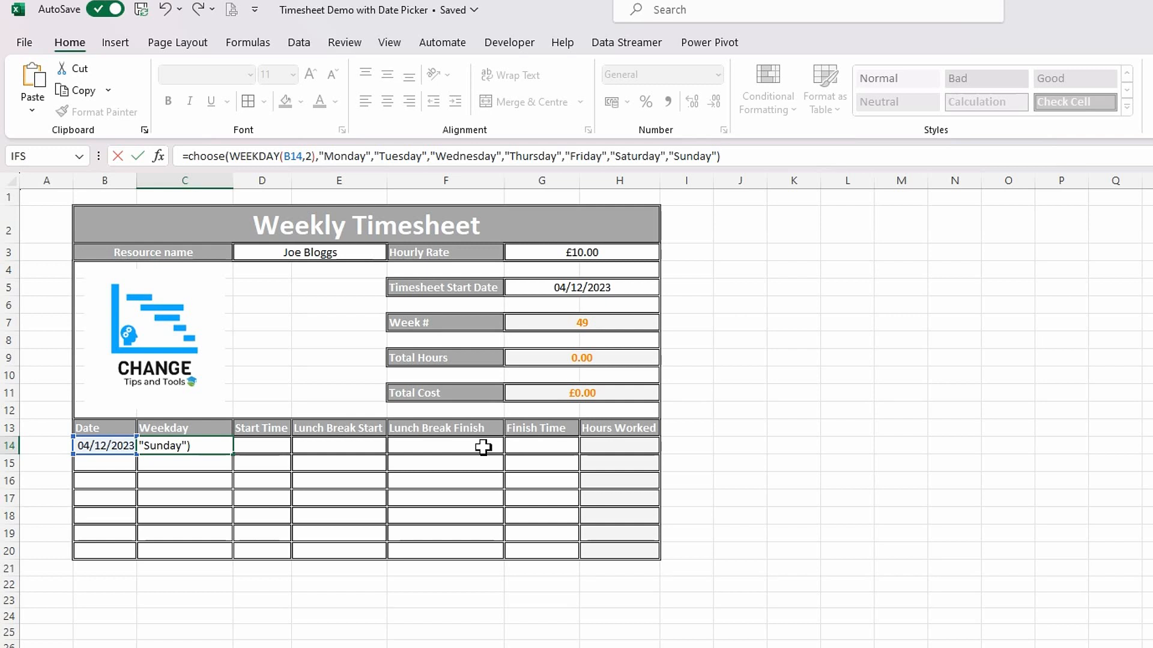
key(Return)
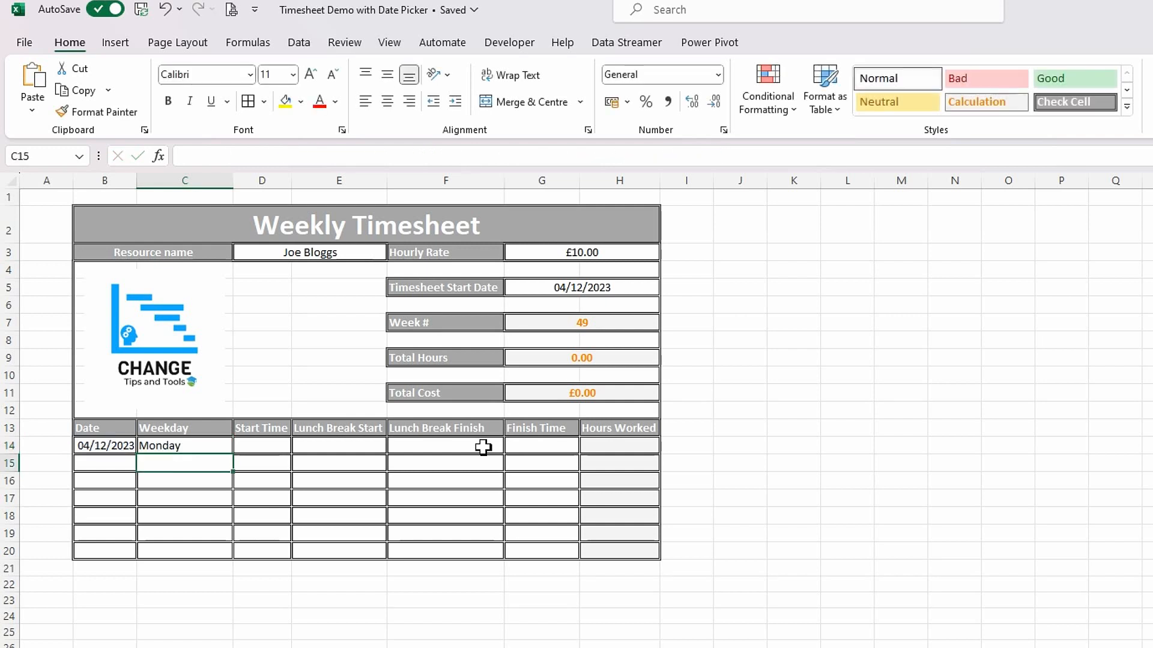
click(173, 443)
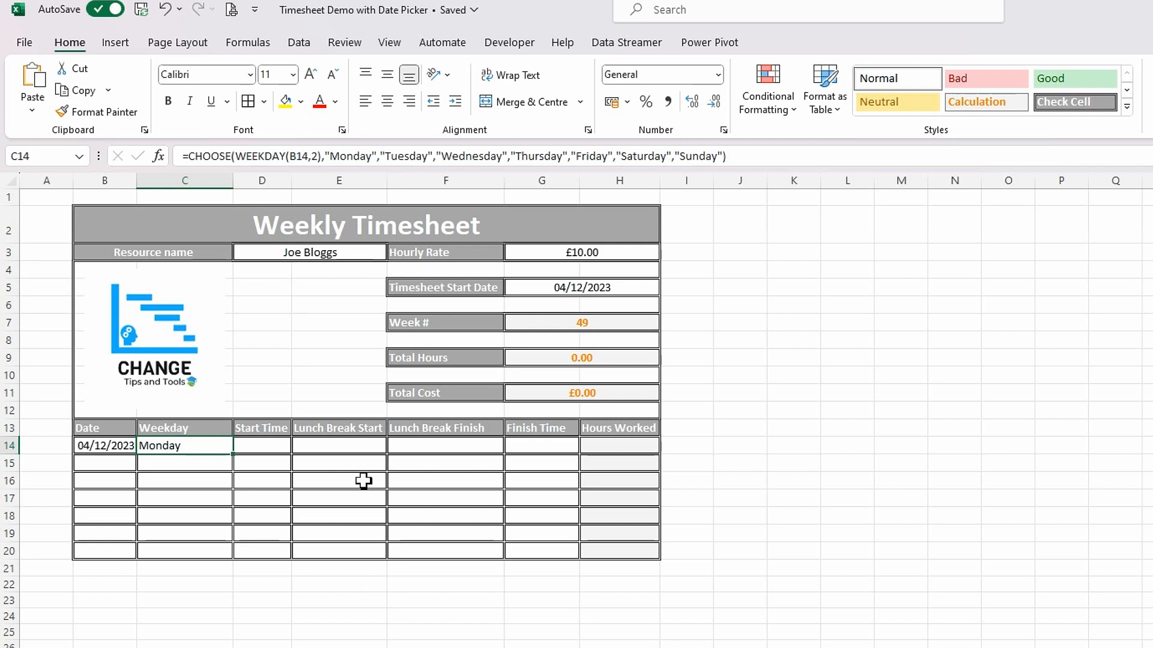
Step: Centre the Weekday heading and the cells below it, C13:C20, horizontally
drag(195, 428, 175, 553)
click(387, 101)
click(256, 504)
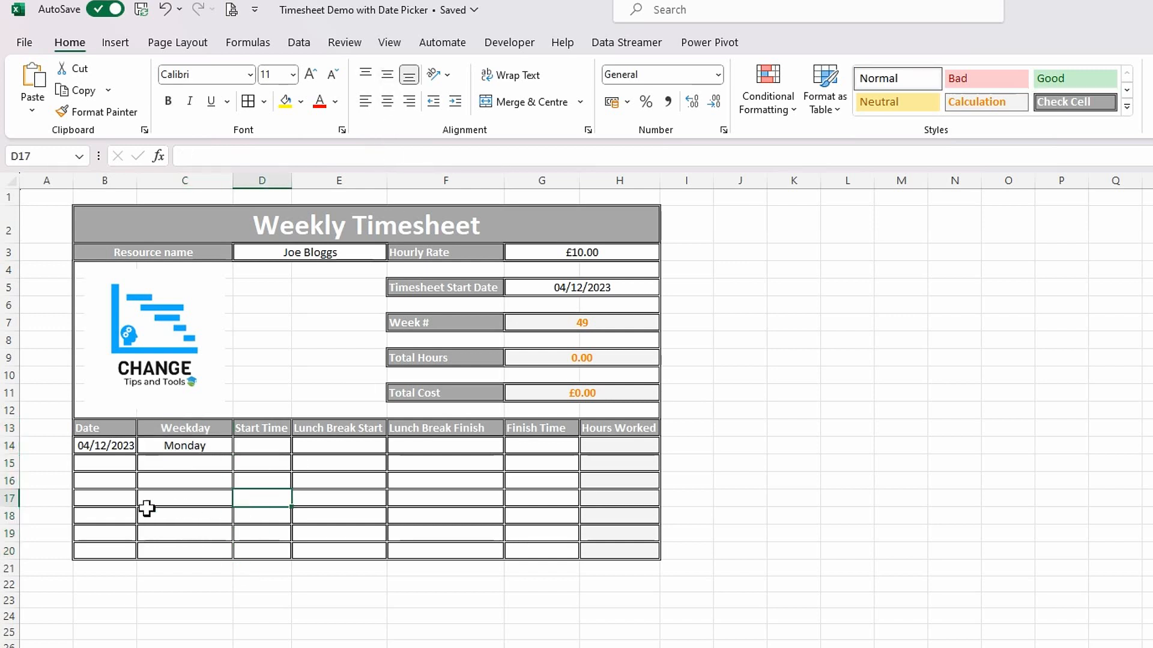
Step: Wrap the CHOOSE formula in C14 in an IF that tests B14<>"" and returns "" when the date is empty
click(168, 445)
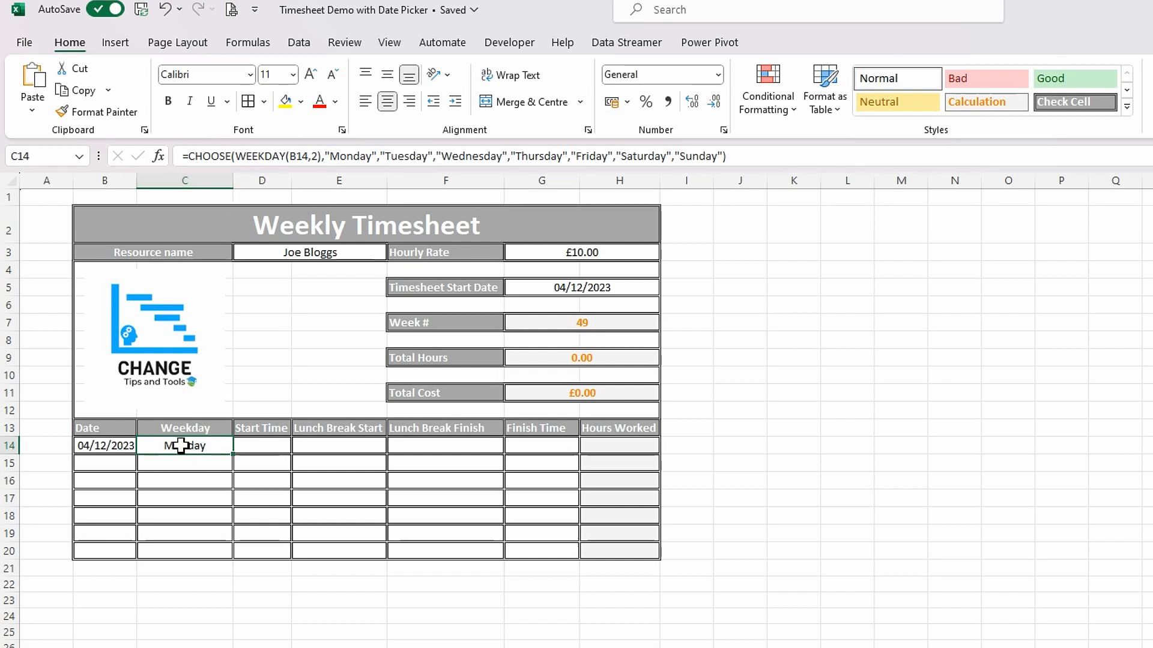
click(191, 158)
text(if()
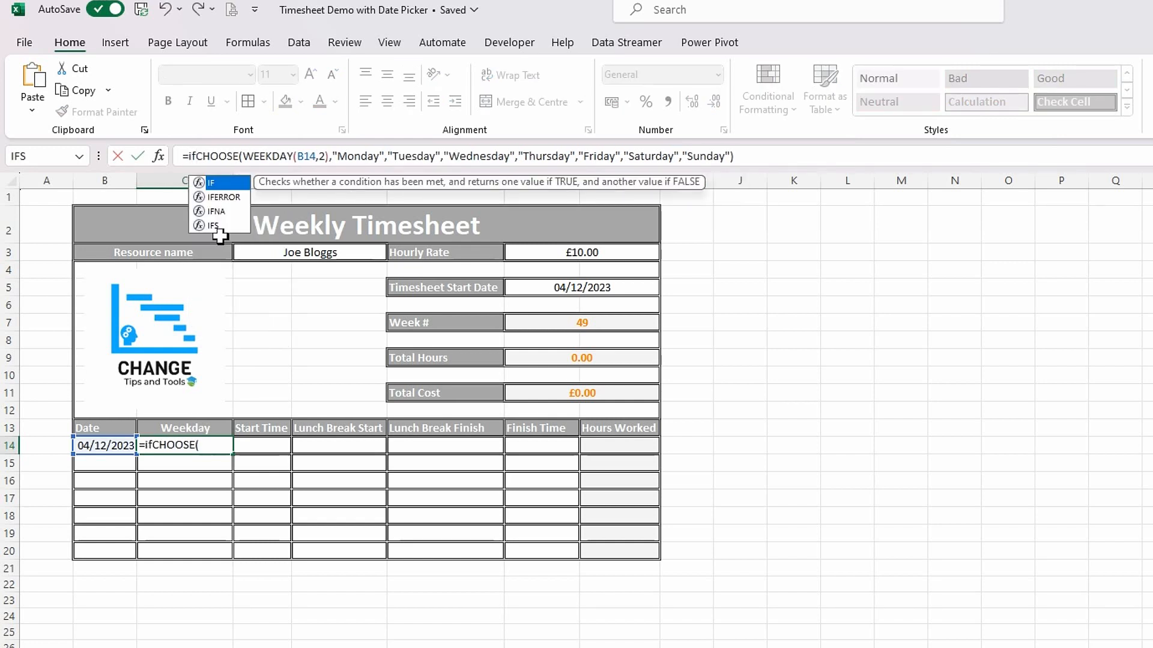
click(100, 448)
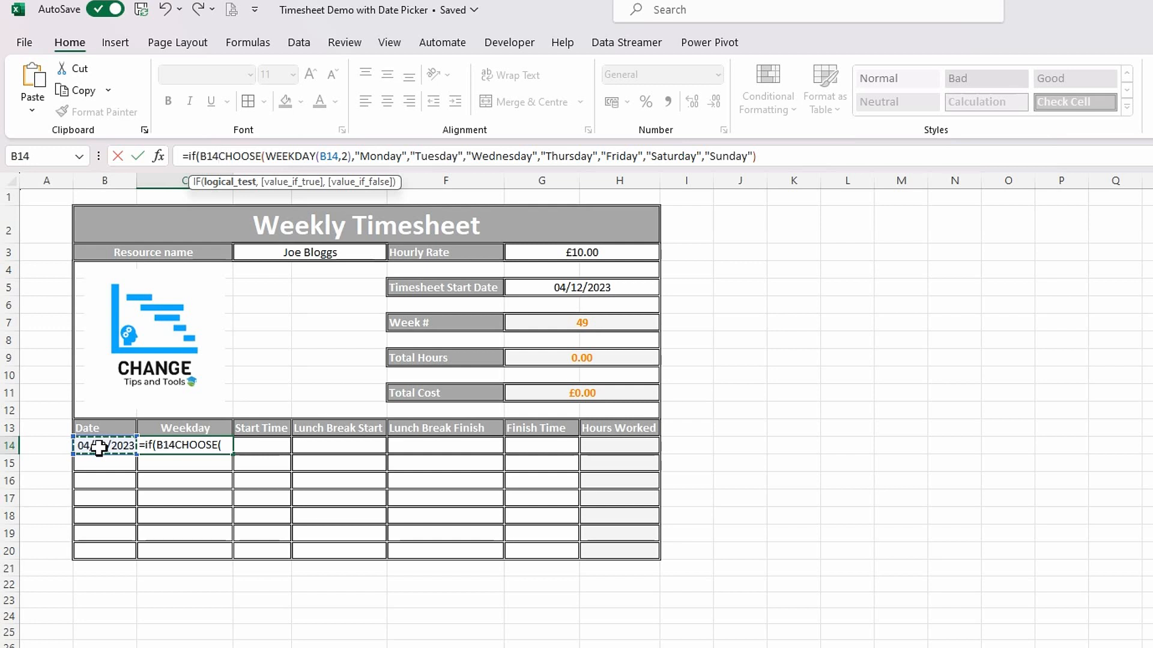
text(<>"")
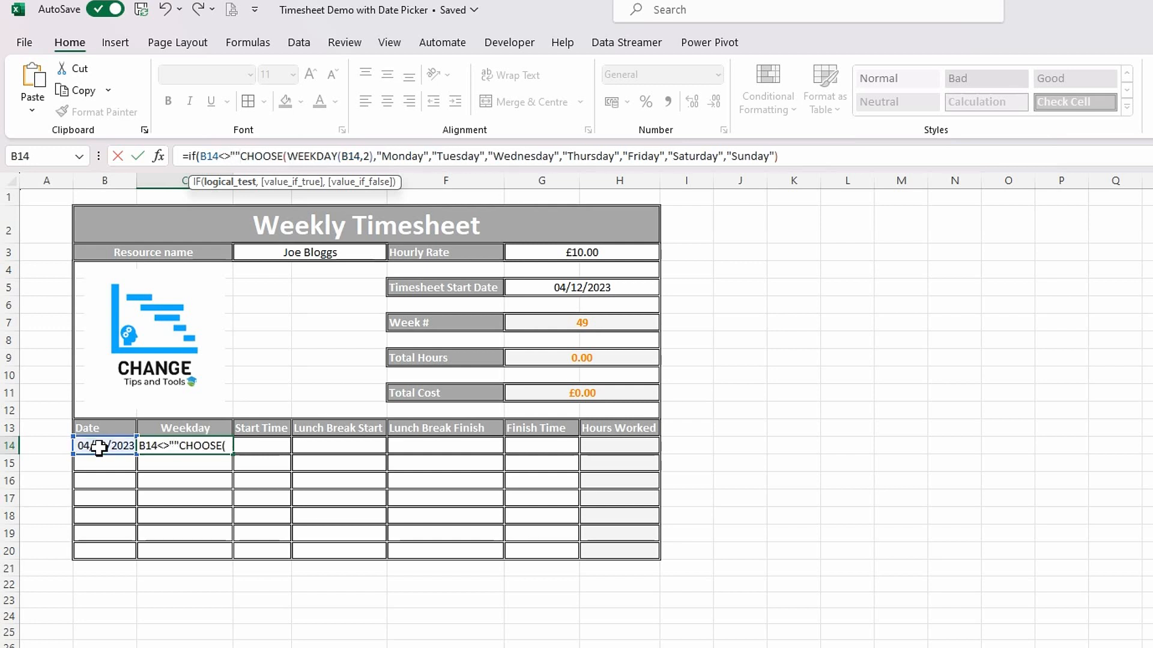
text(,)
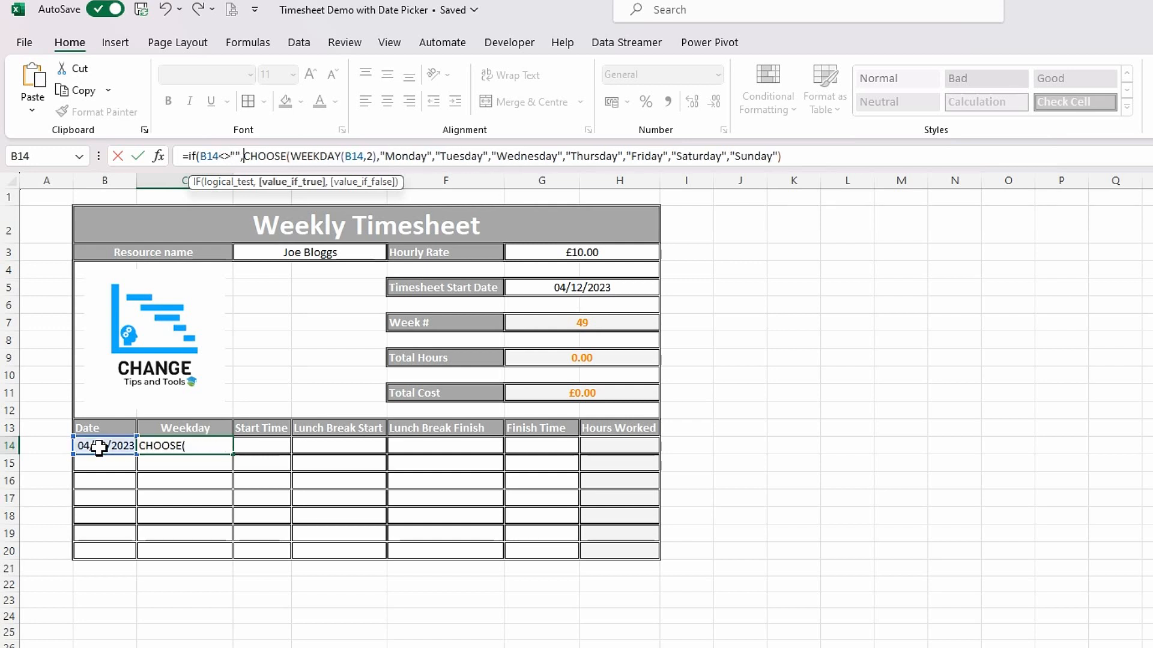
click(790, 159)
text(,)
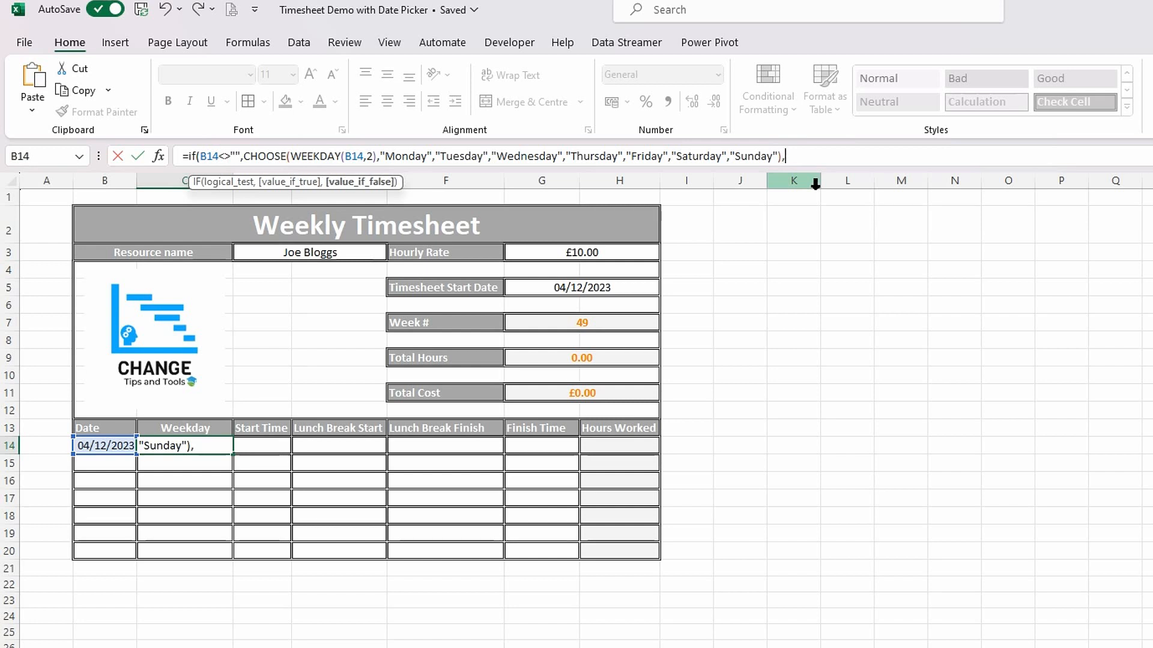
text(""))
key(Return)
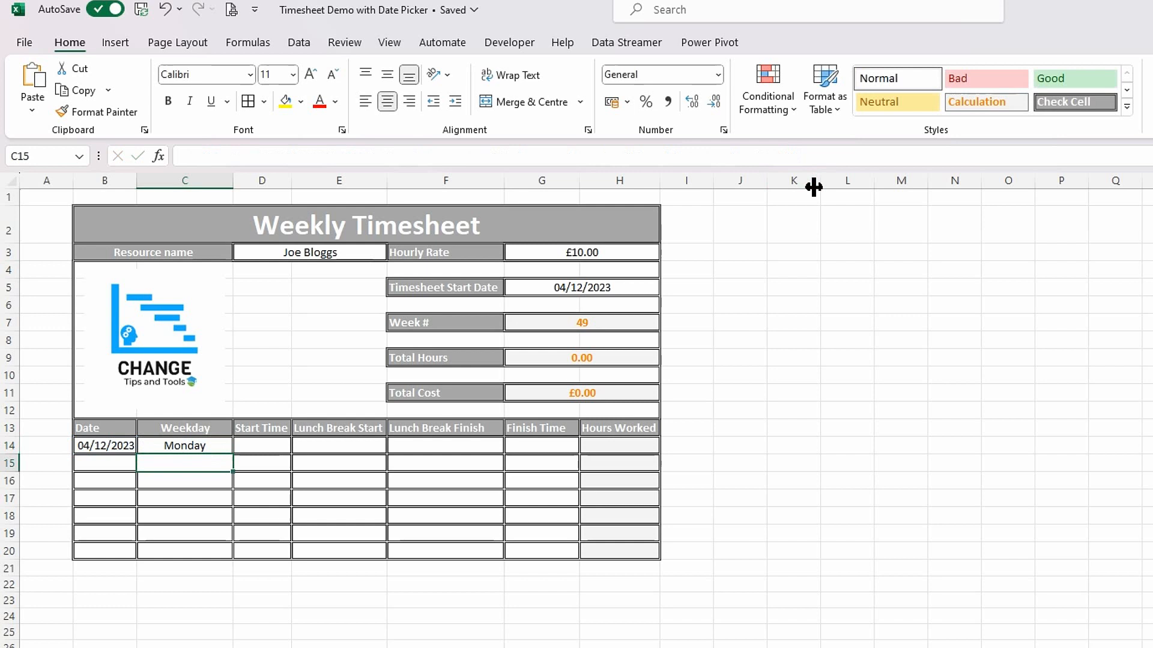
click(198, 444)
Step: Calculate the second Date in B15 as one day after the first with =IF(B14<>"",B14+1,"")
click(103, 466)
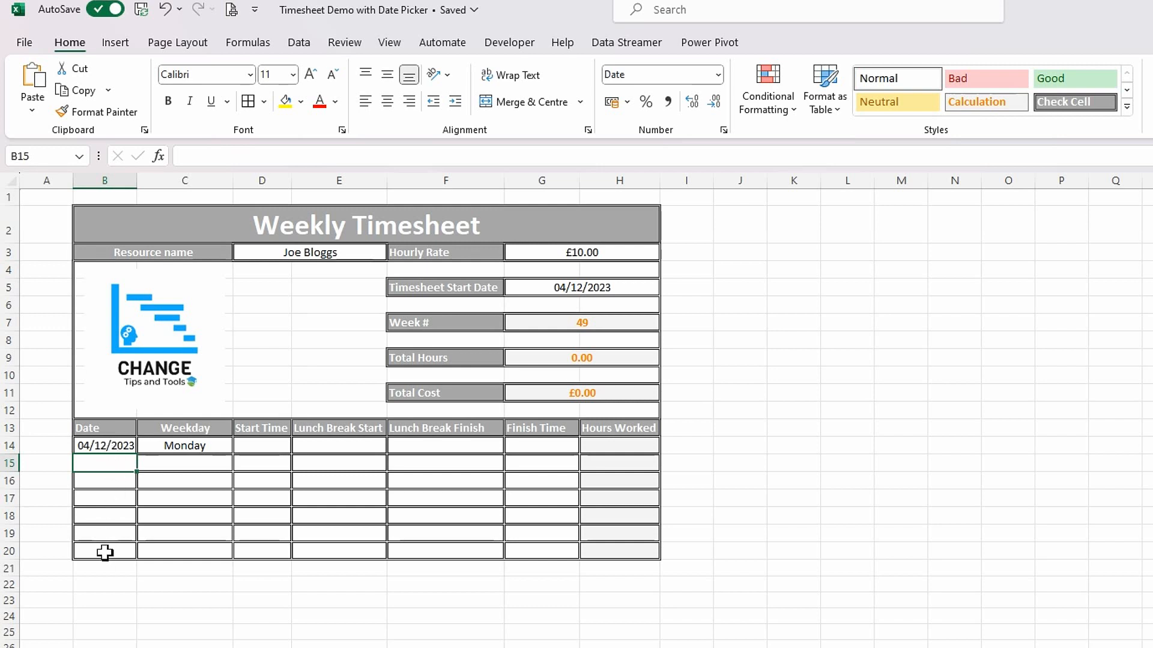
click(108, 444)
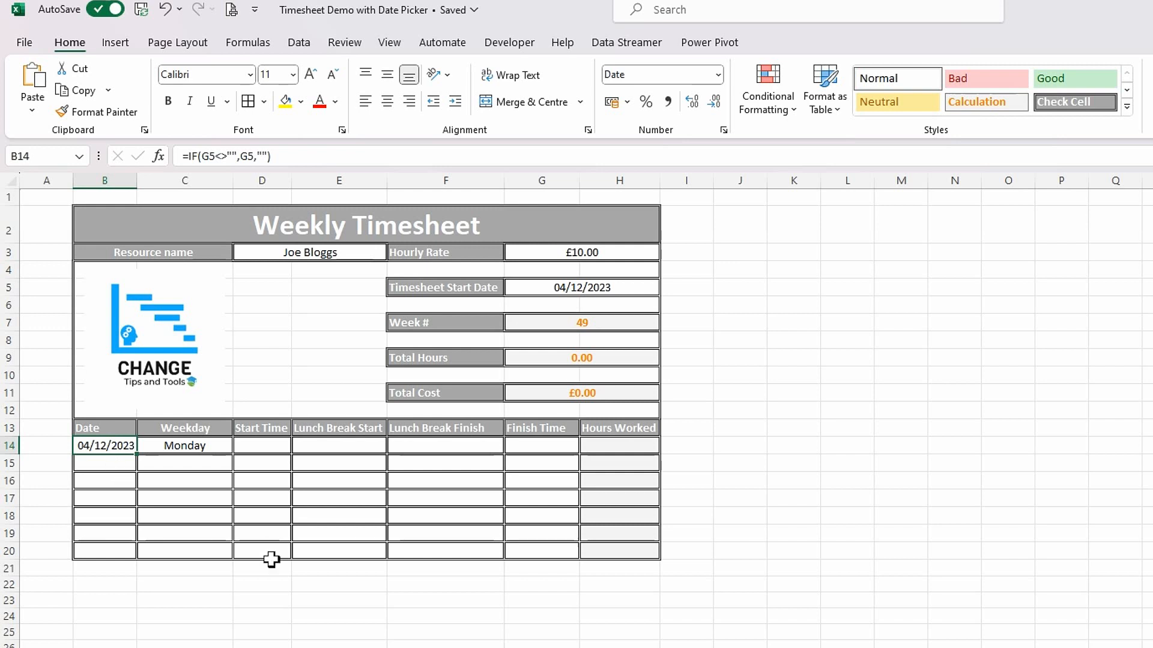
click(110, 466)
text(=)
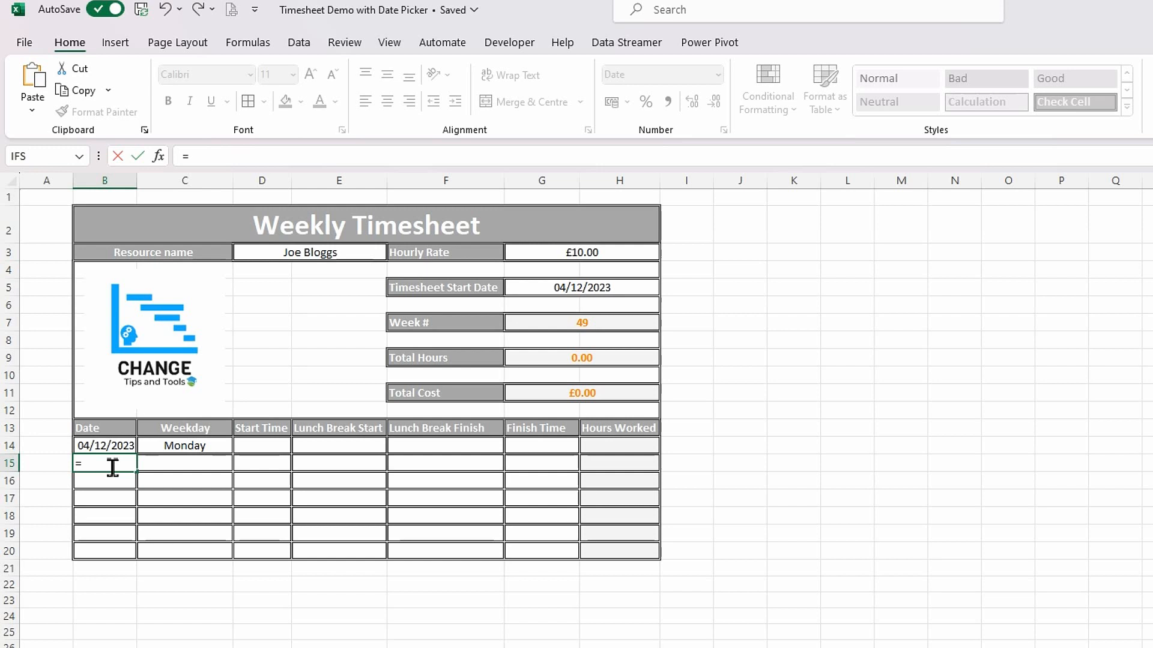
text(if()
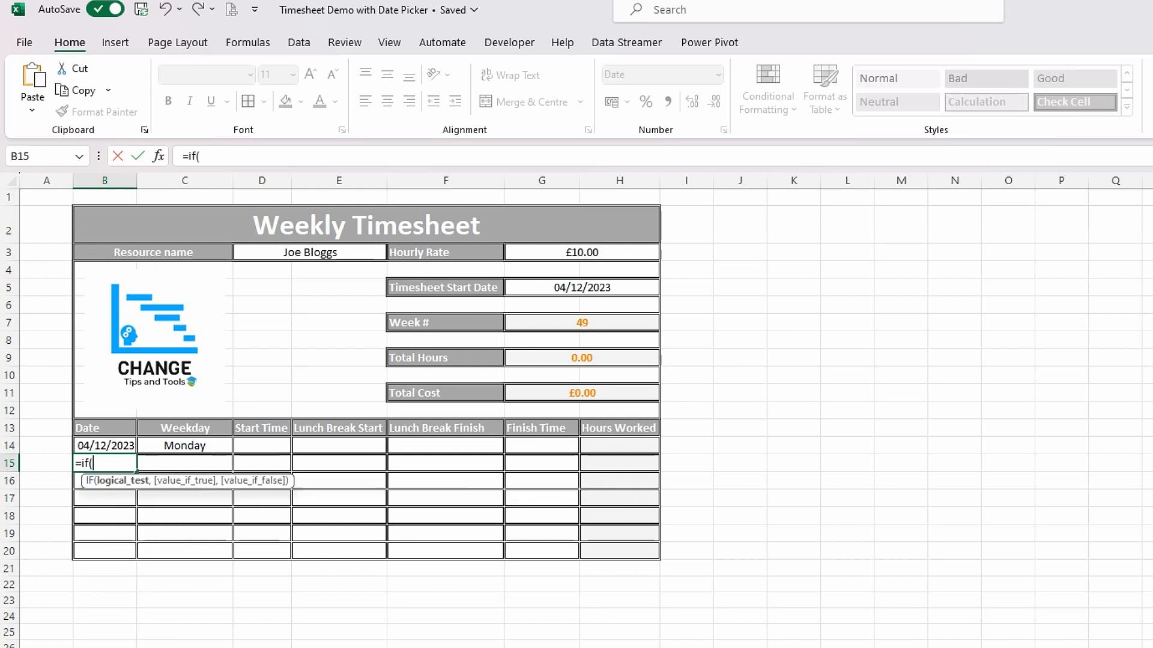
click(99, 446)
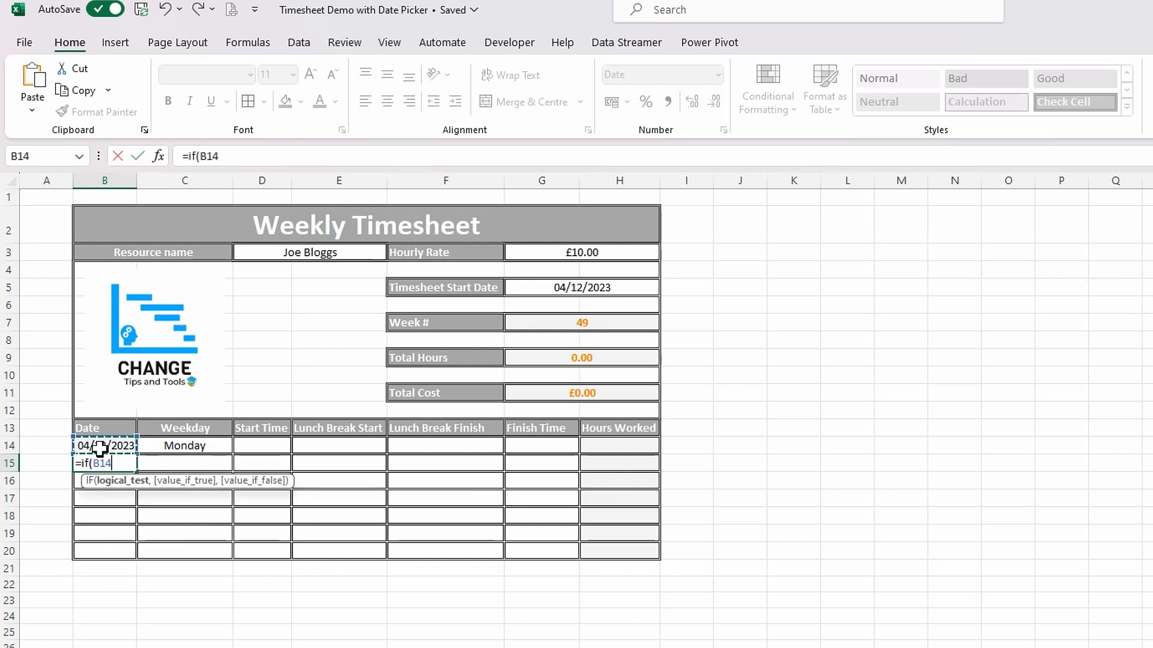
text(<>"",)
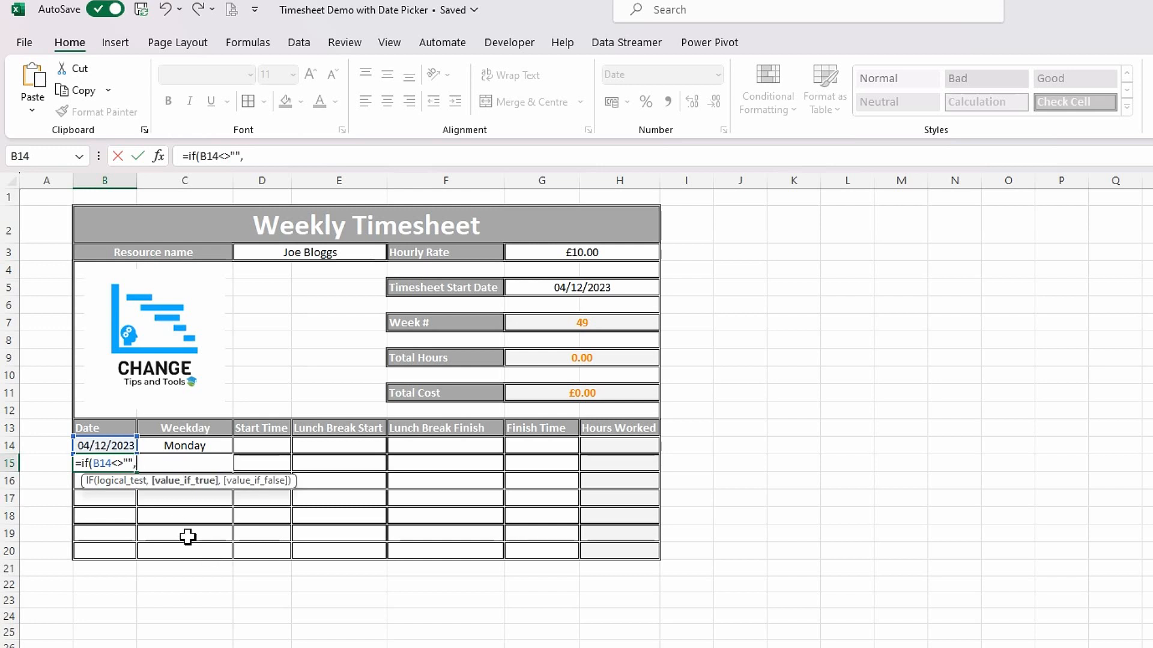
click(106, 445)
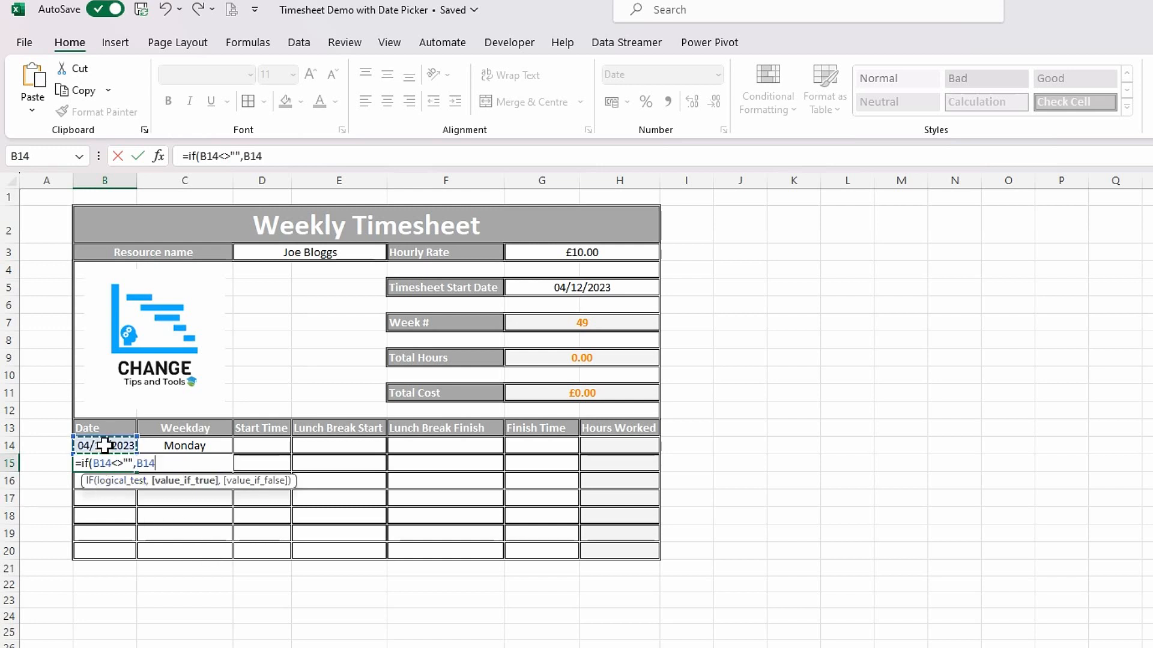
text(+1,"")
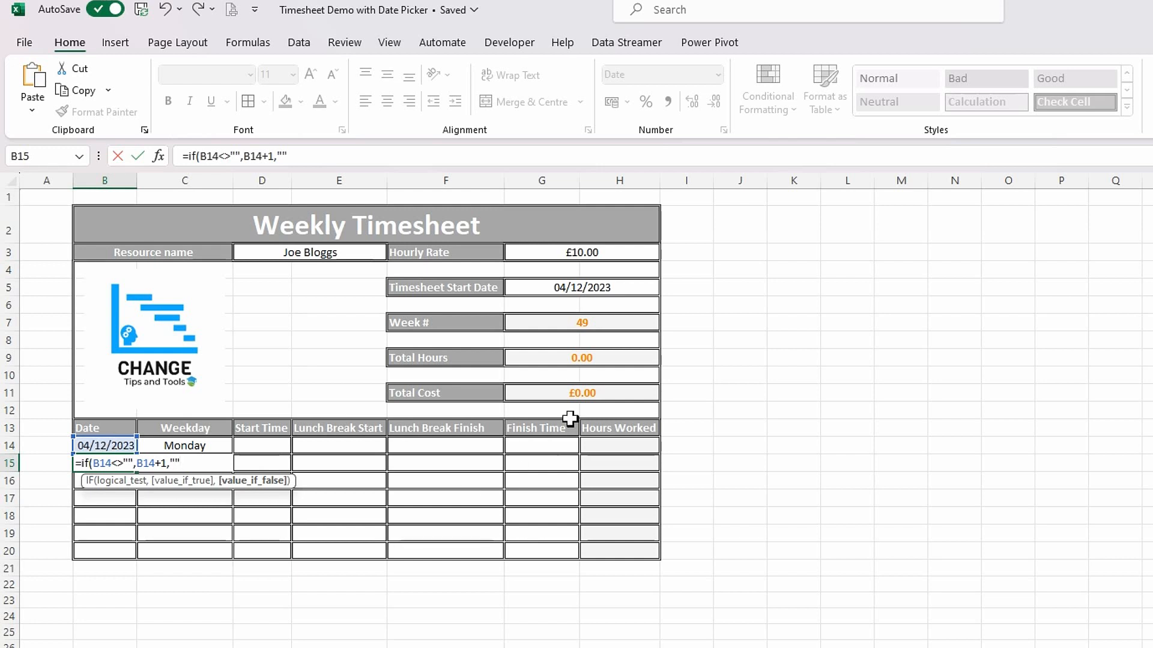
text())
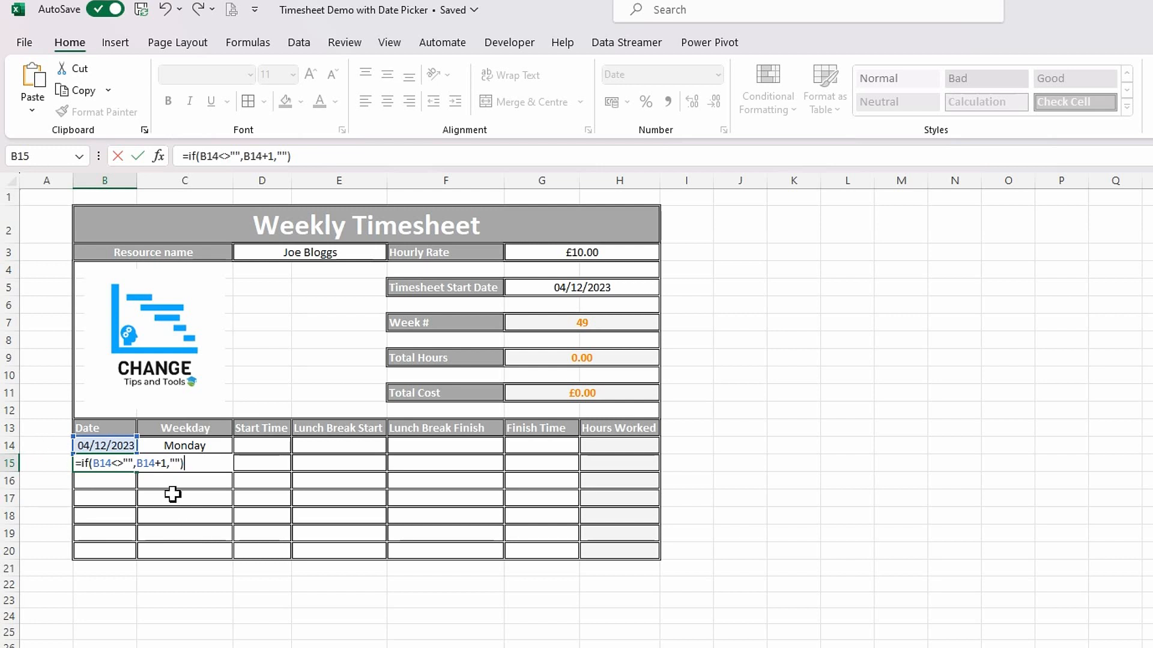
key(ctrl+Return)
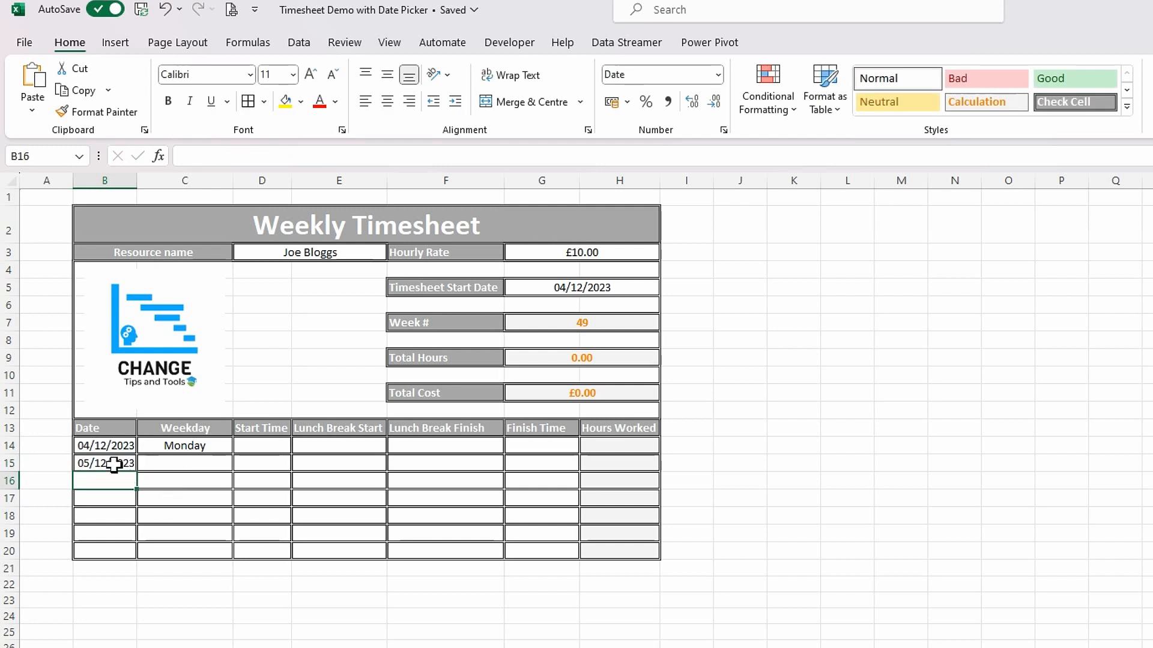
Step: Fill the Date formula from B15 down to B20 and the Weekday formula from C14 down to C20
drag(137, 475, 135, 558)
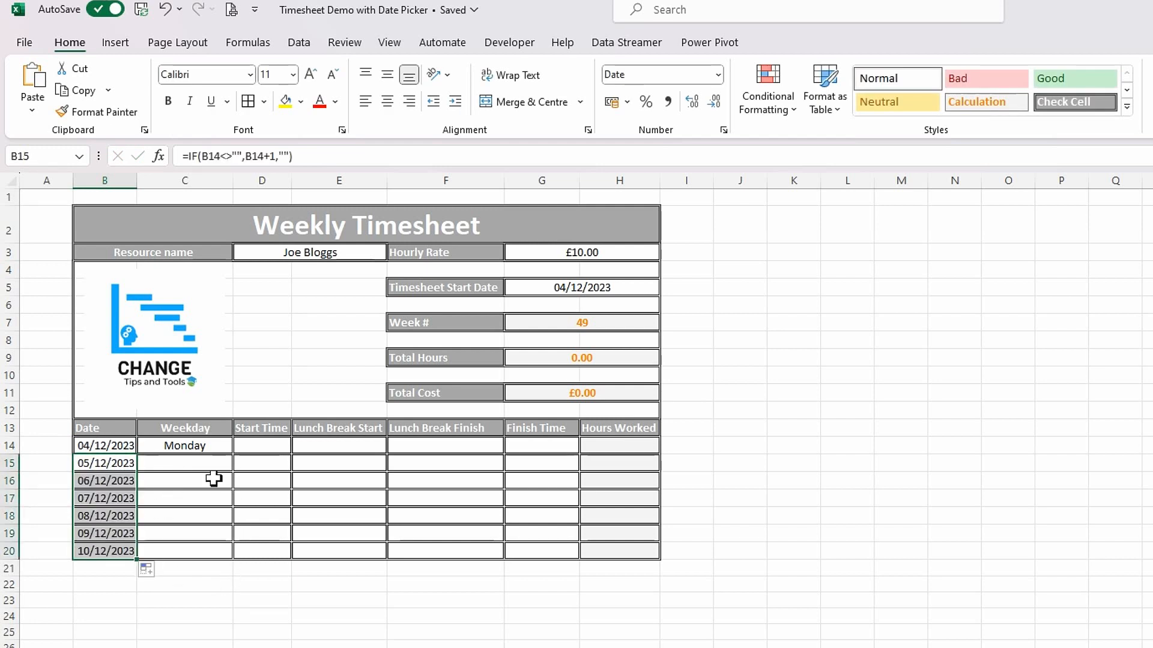
click(201, 446)
drag(233, 455, 223, 553)
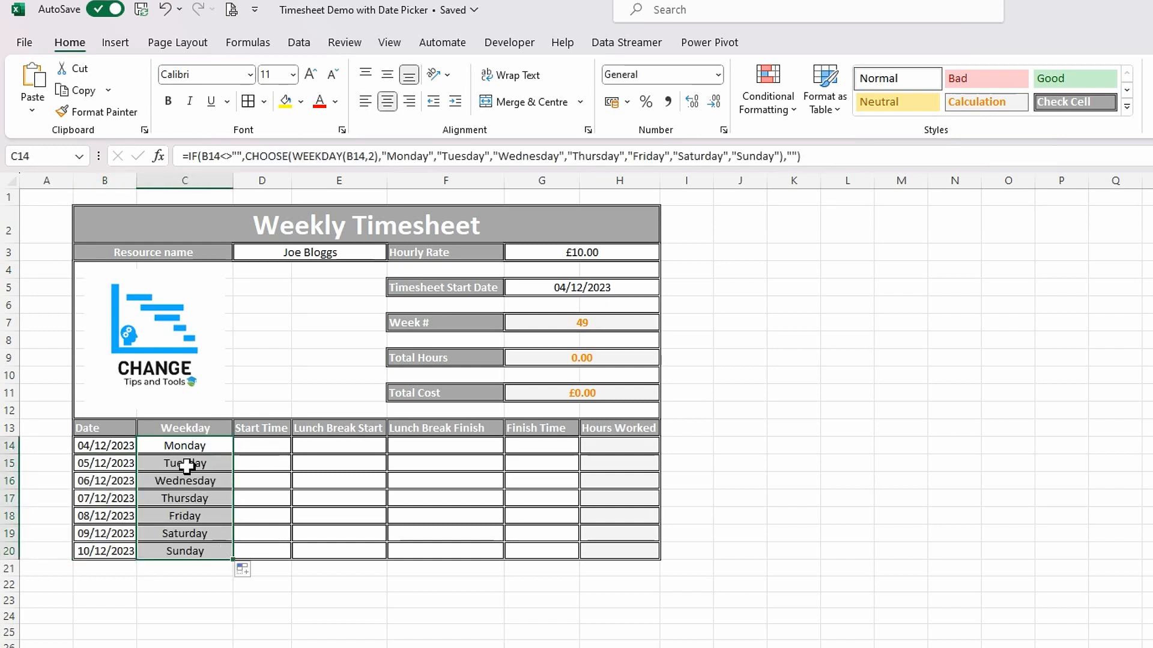
click(247, 465)
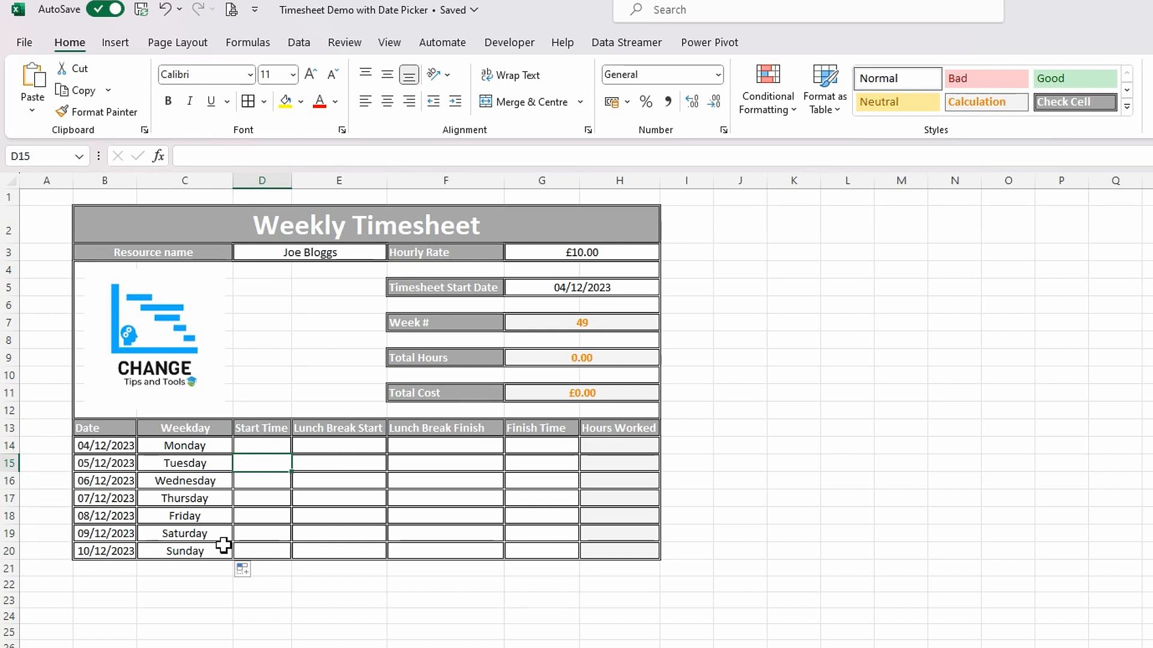
Step: Shade the date and weekday cells B14:C20 with the lightest gold theme fill colour
drag(105, 448, 186, 554)
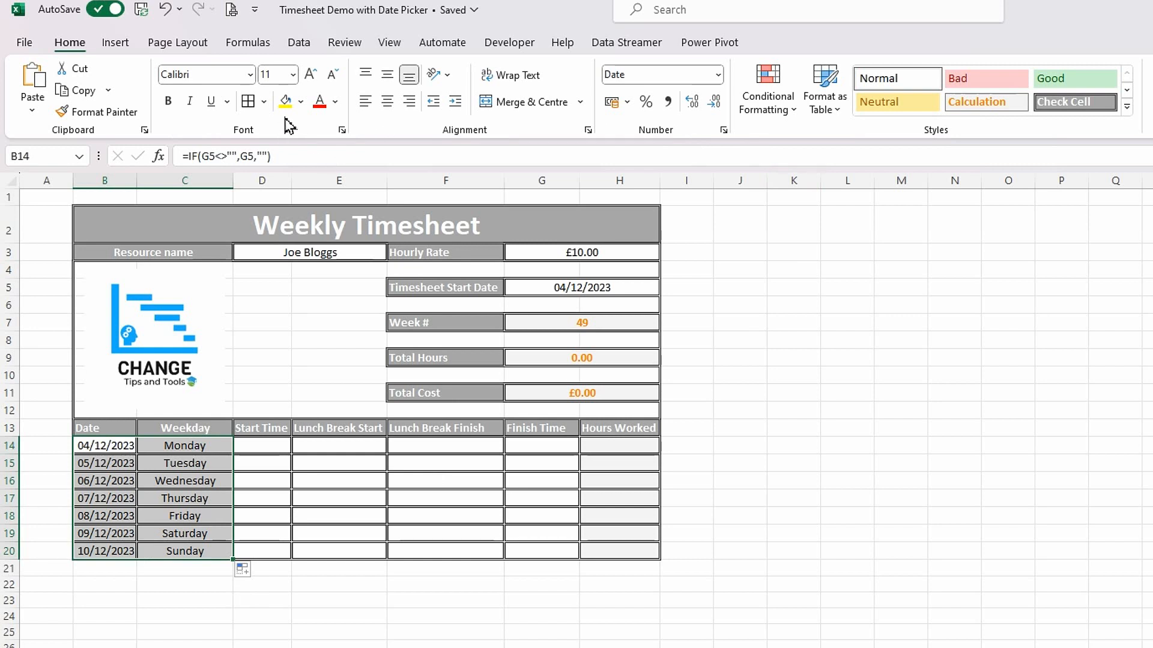
click(301, 101)
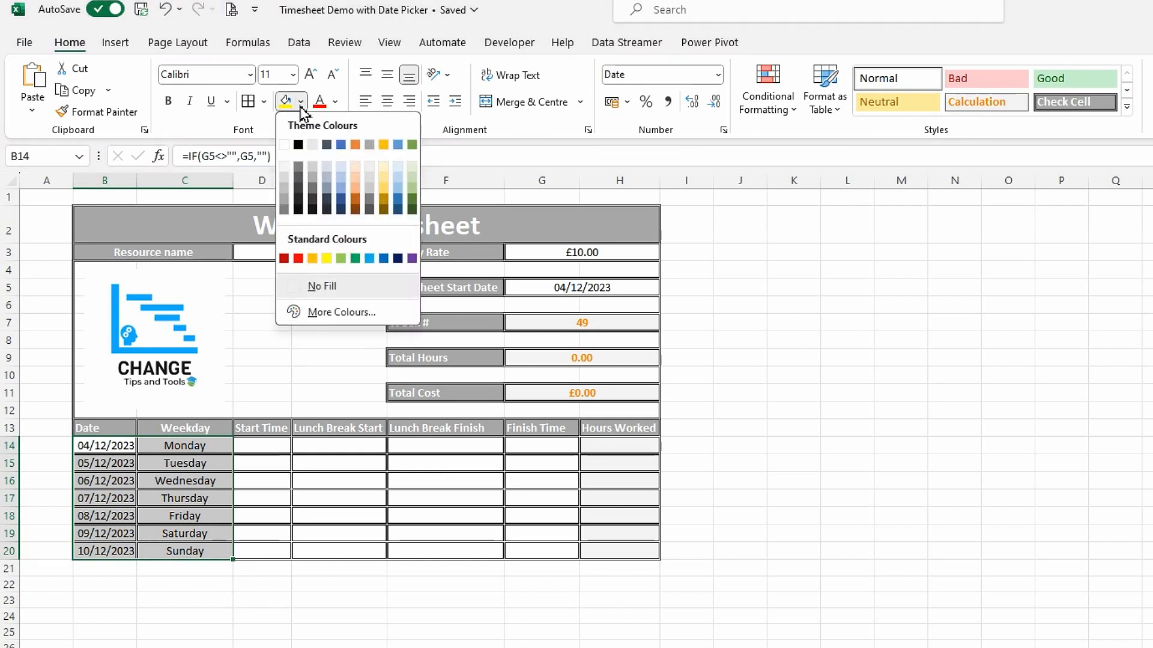
click(385, 166)
Step: Enter Monday's times in row 14: start 9:00 am, lunch break start 12:00 pm, lunch break finish 12:30 pm and finish 5:00 pm
click(260, 449)
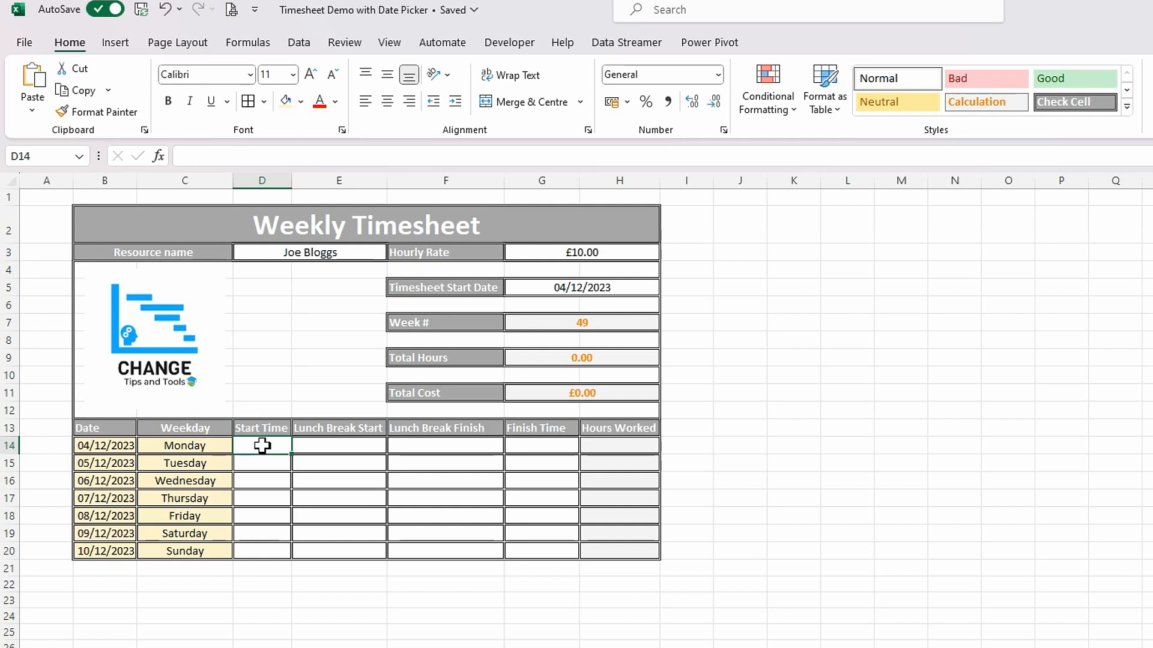
text(9:00)
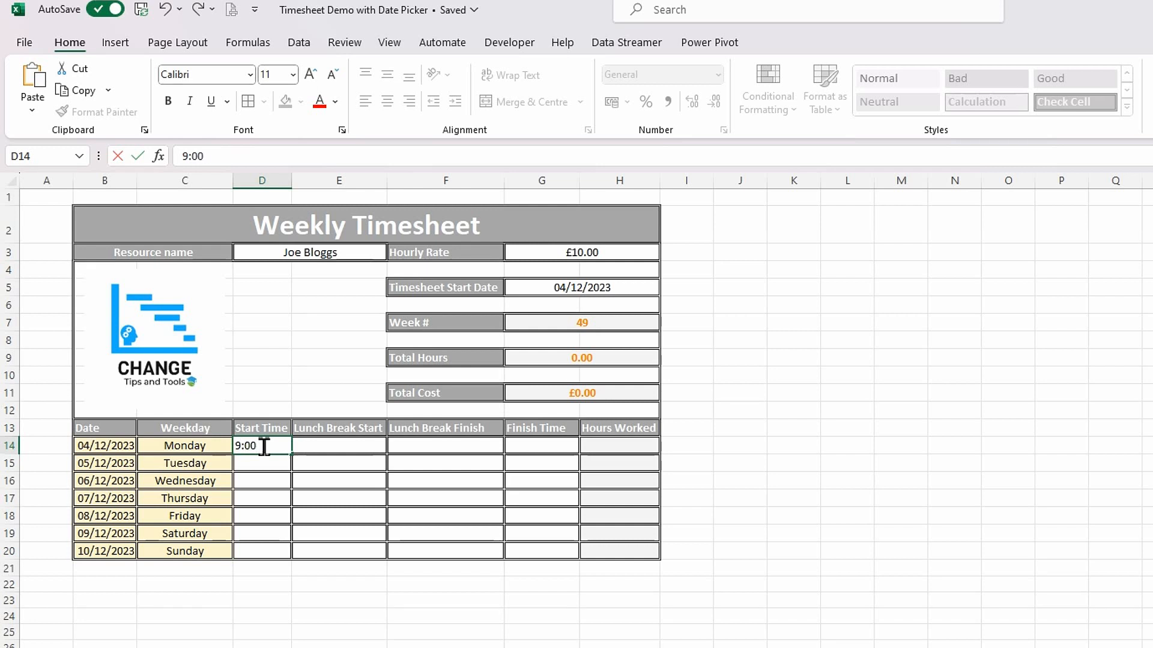
text(am)
key(Tab)
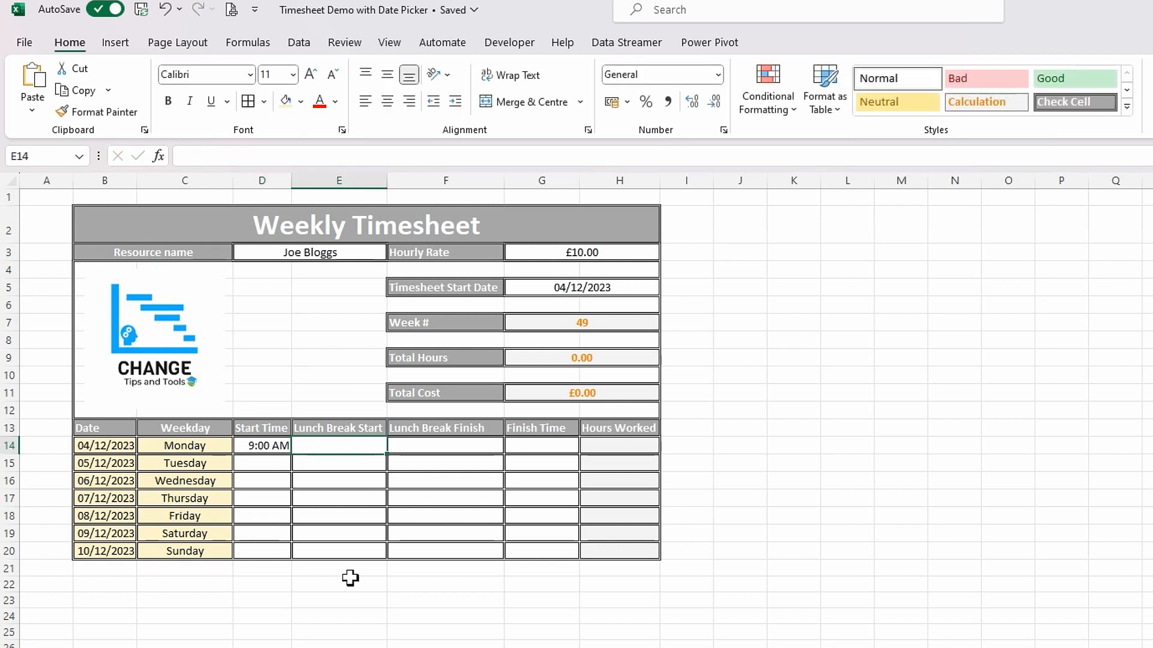
text(12)
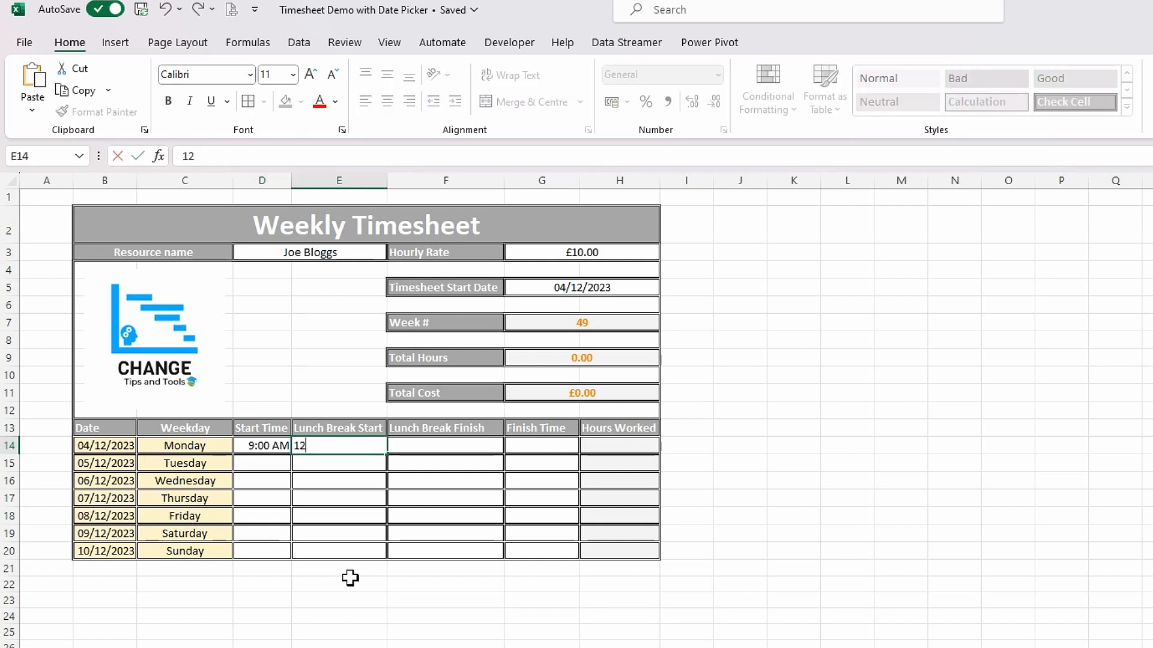
text(:00 pm)
key(Tab)
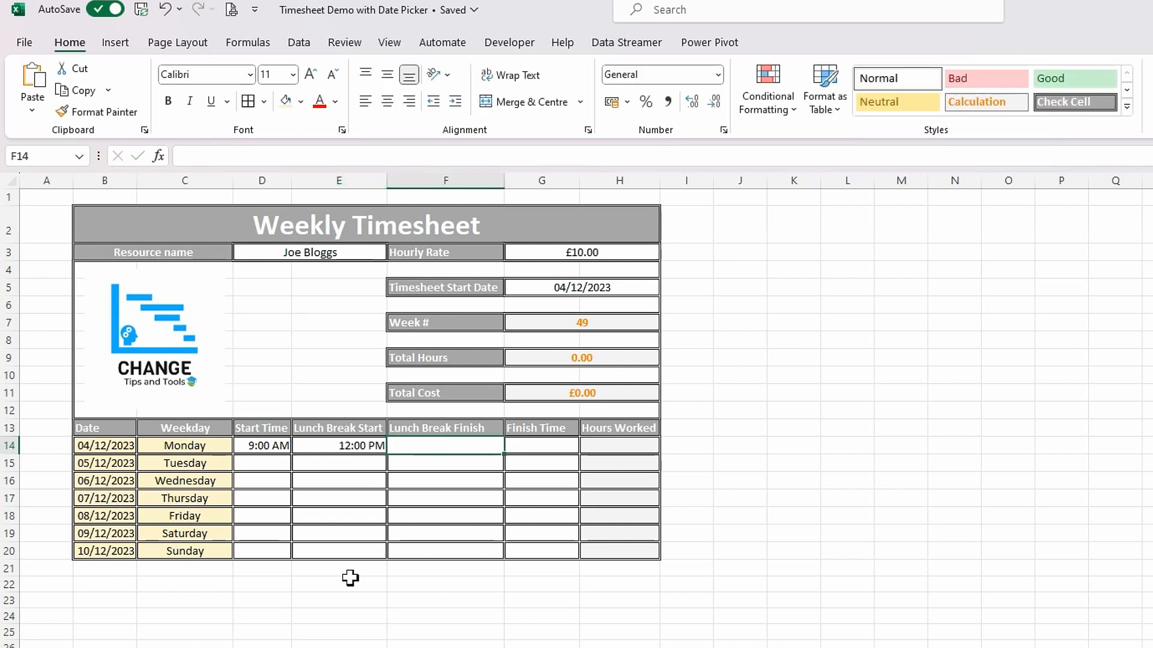
text(12:30 pm)
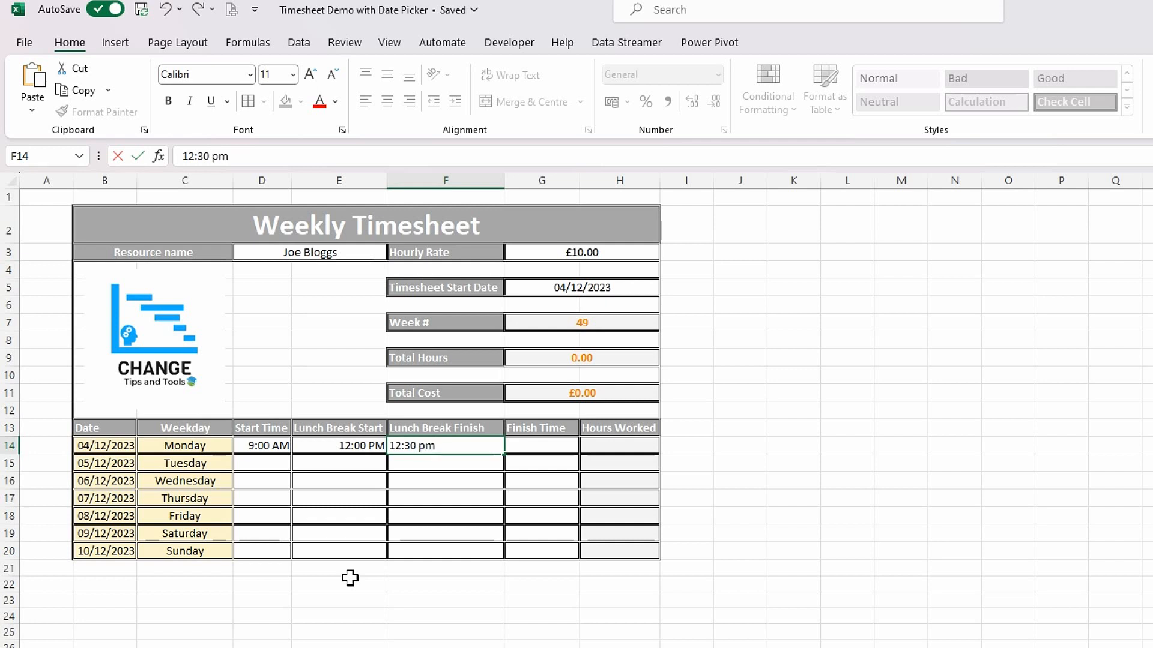
key(Tab)
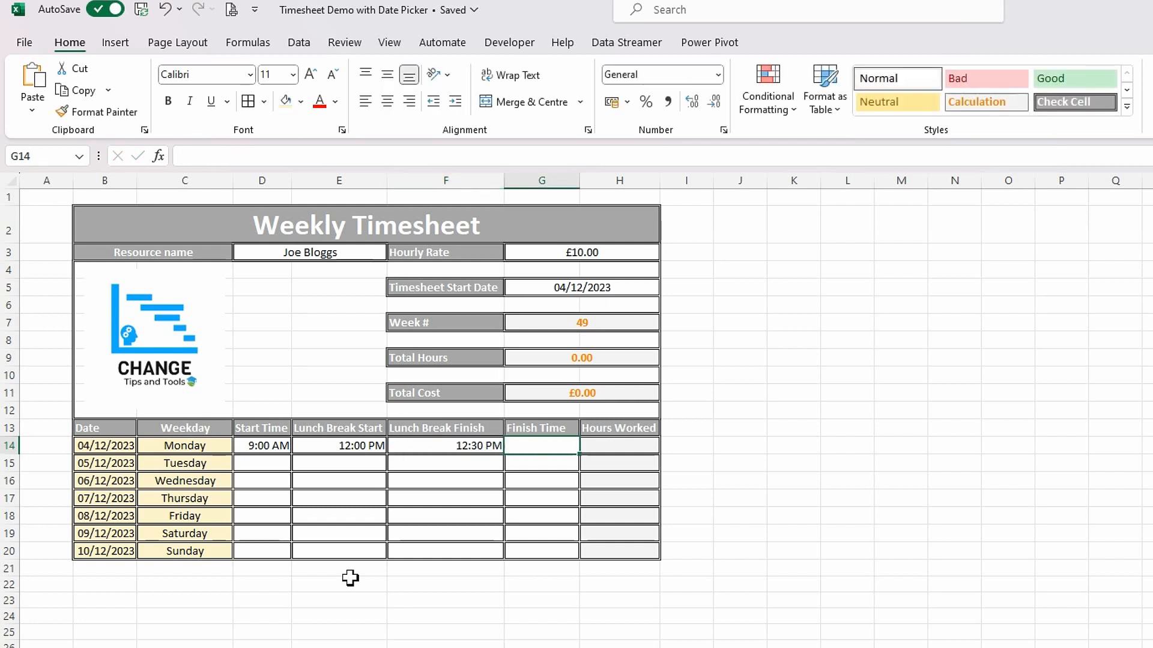
text(5)
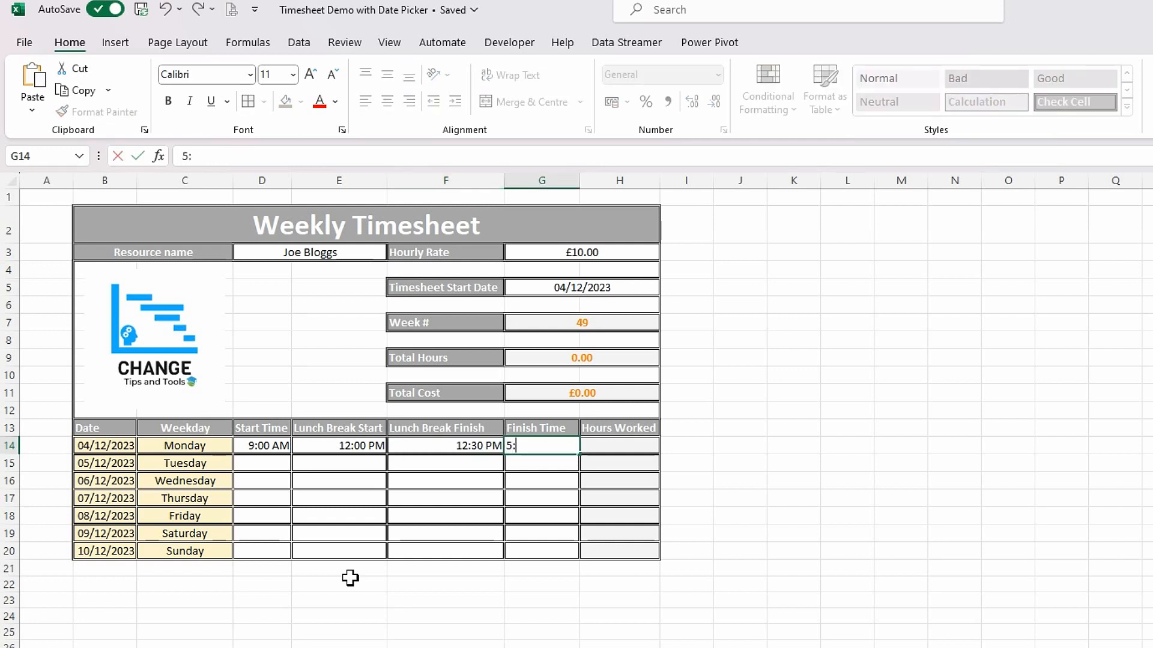
text(:00 pm)
key(Tab)
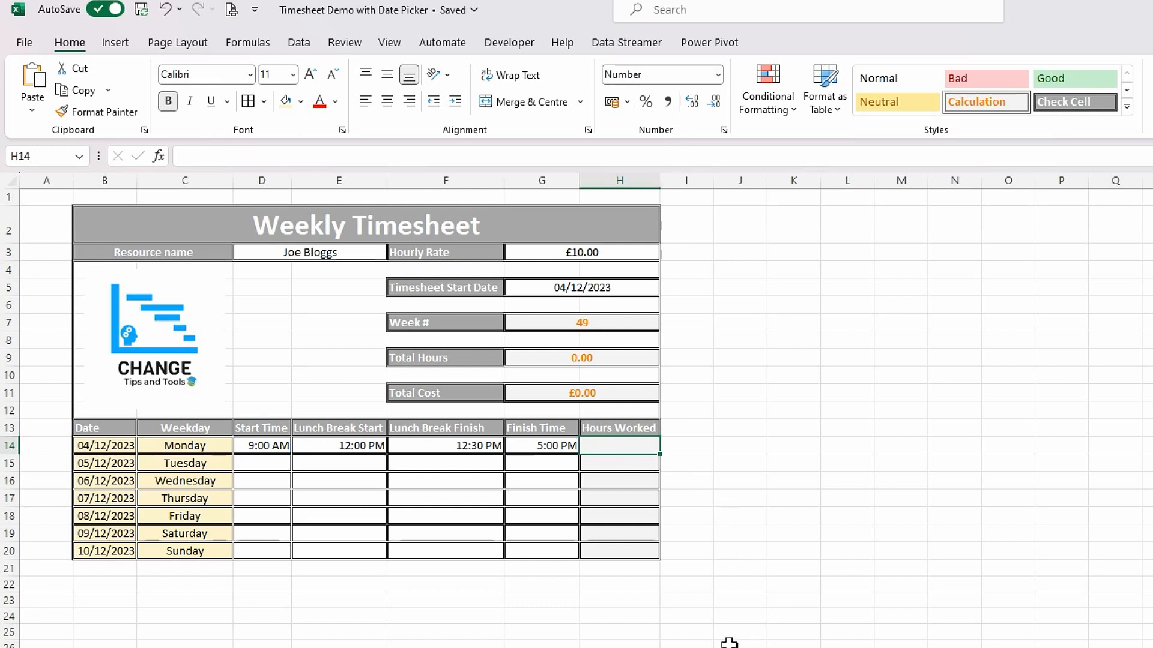
Step: Write the Hours Worked formula in H14 as finish minus start time, less the lunch break: =(G14-D14)-(F14-E14)
text(=()
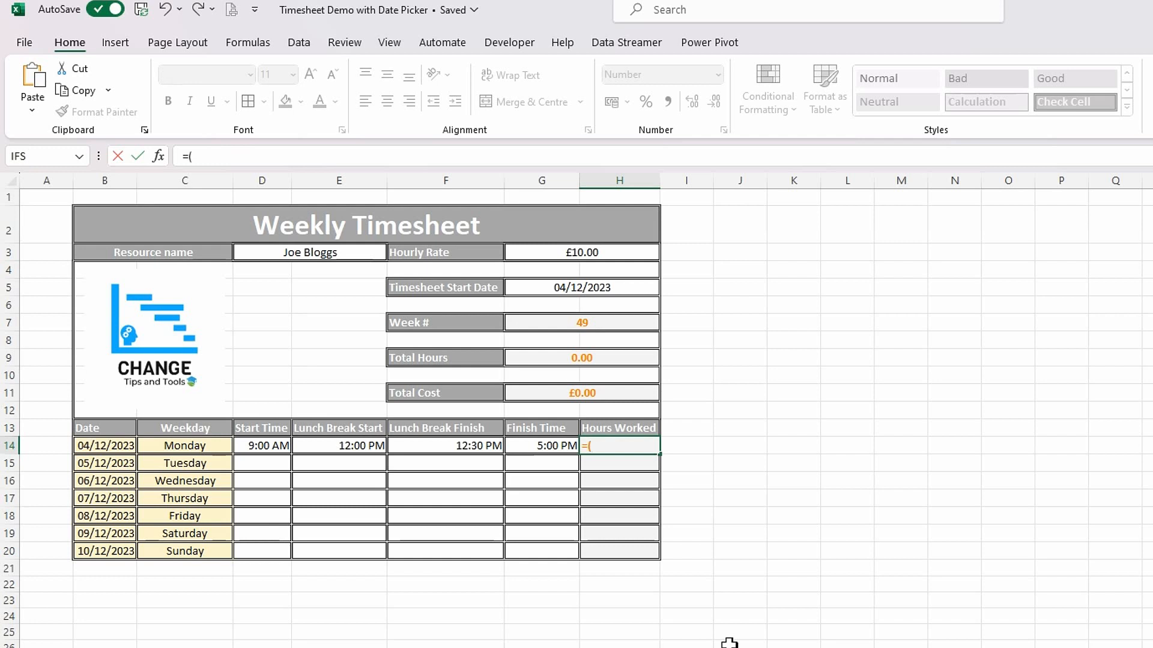
click(536, 448)
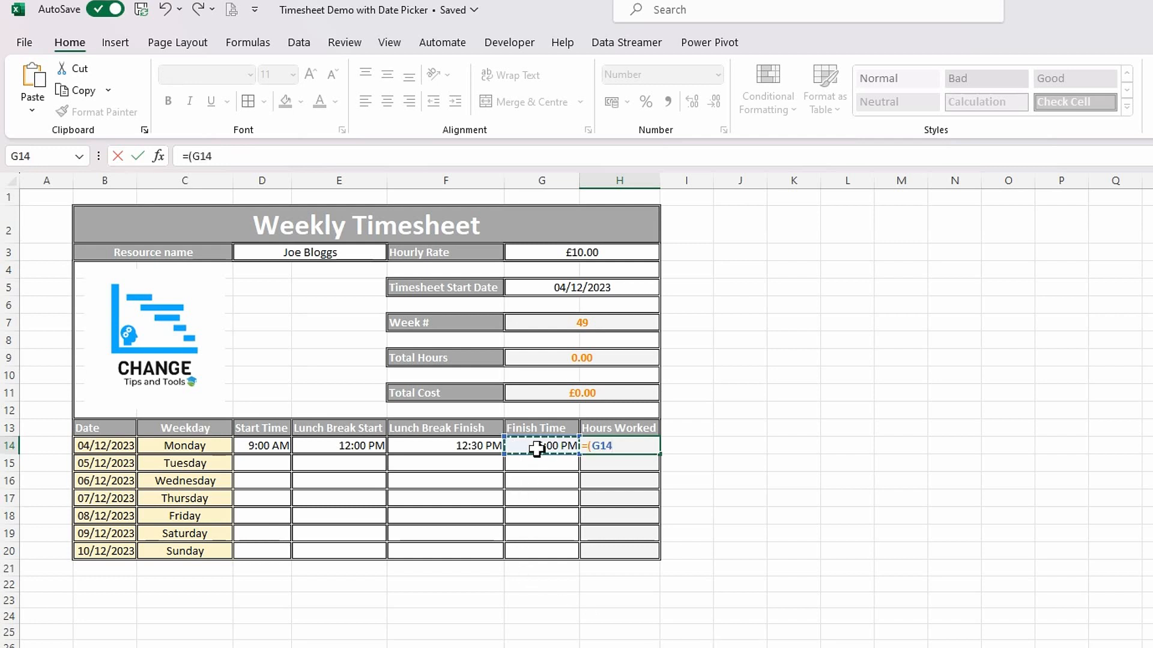
text(-)
click(261, 450)
text())
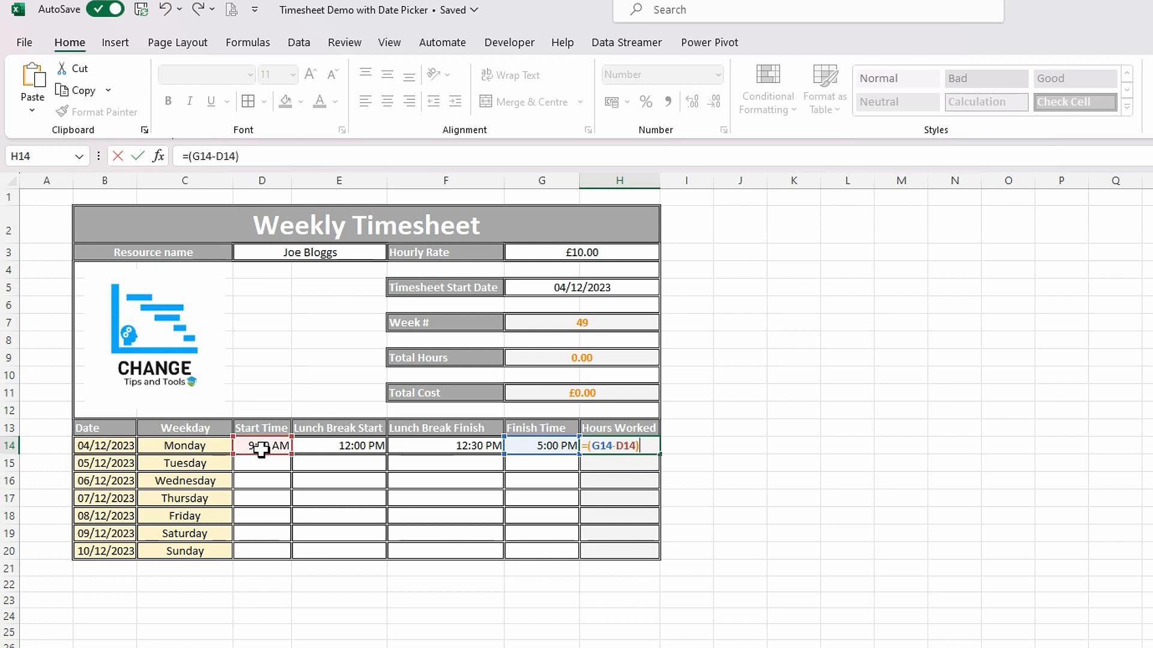
text(-)
text(()
click(458, 446)
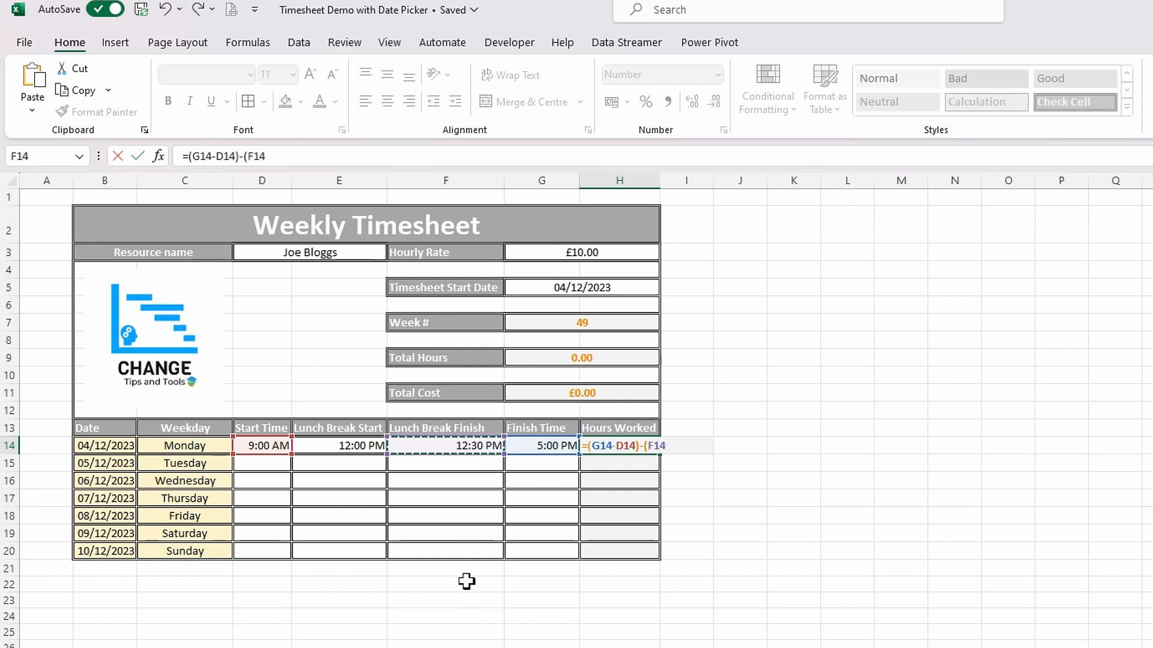
text(-)
click(338, 448)
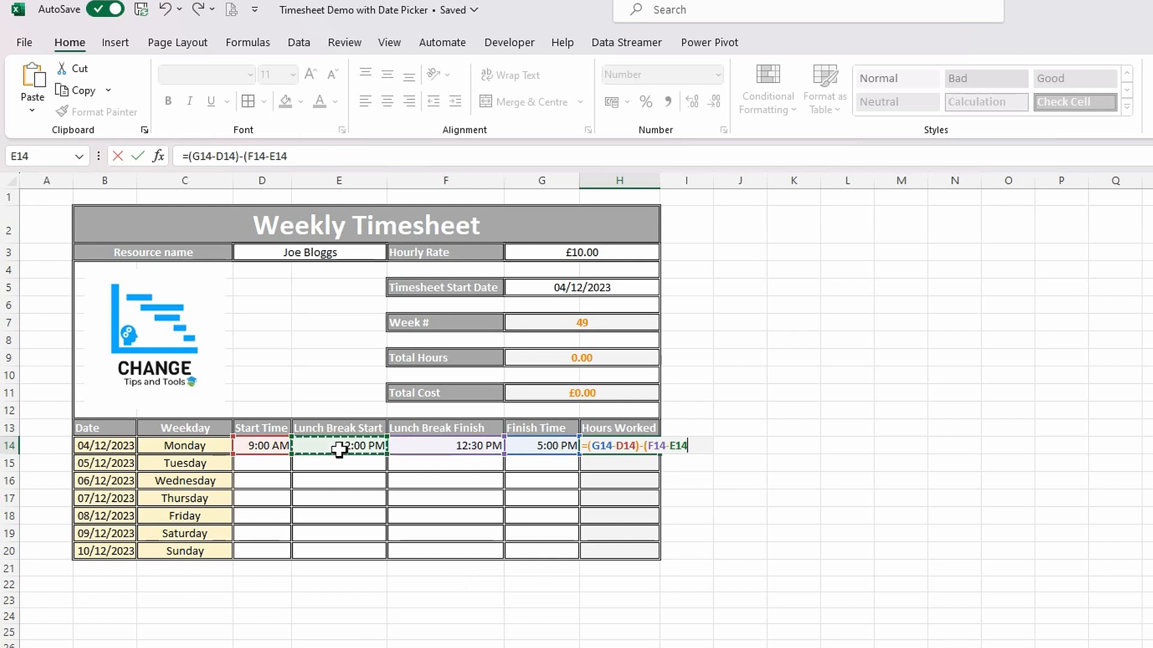
text())
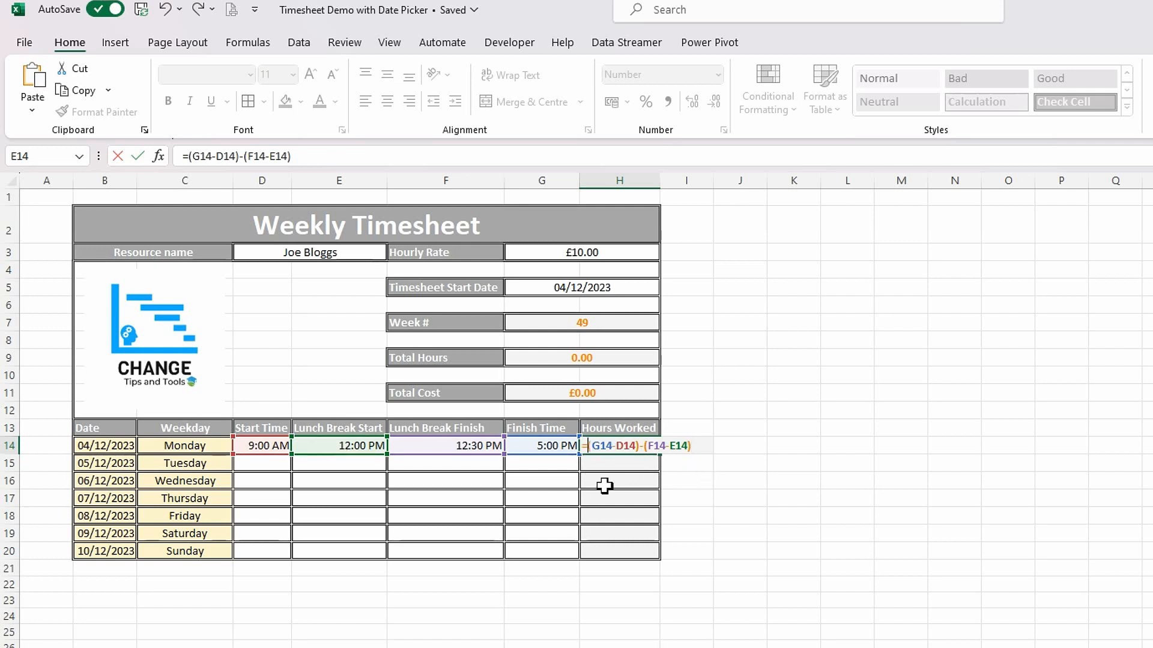
Step: Enclose the whole H14 calculation in brackets and multiply it by 24, giving =((G14-D14)-(F14-E14))*24
text(()
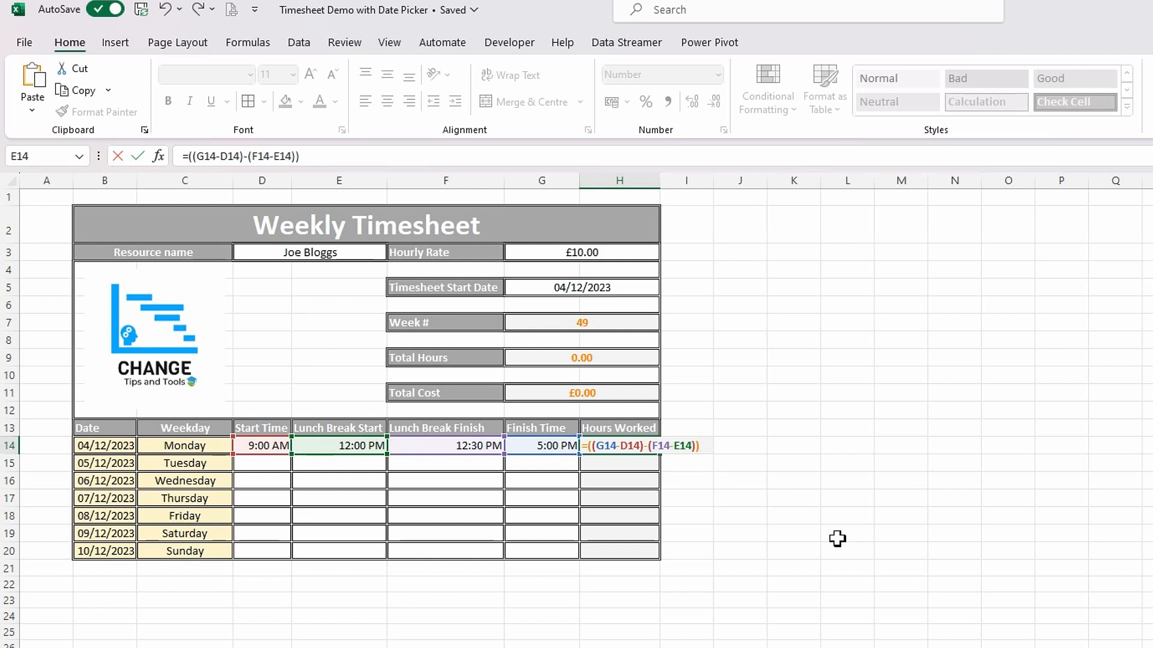
text()*24)
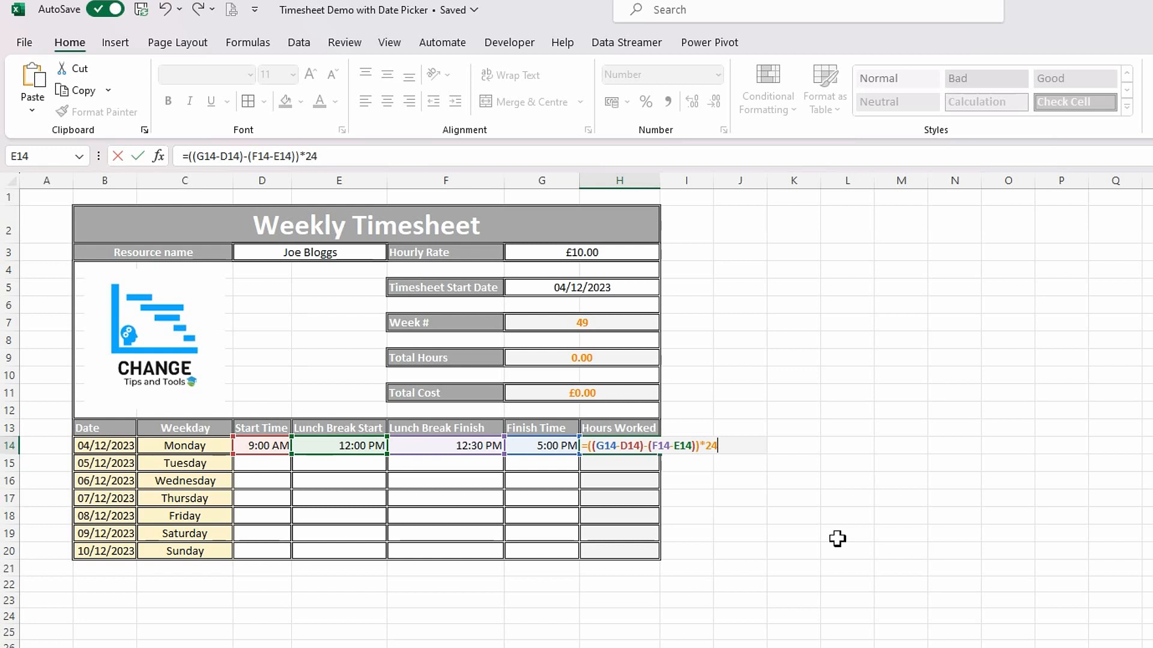
key(Return)
Step: Add an IF around the H14 formula with the test AND(D14<>"",E14<>"",F14<>"",G14<>"")
click(646, 451)
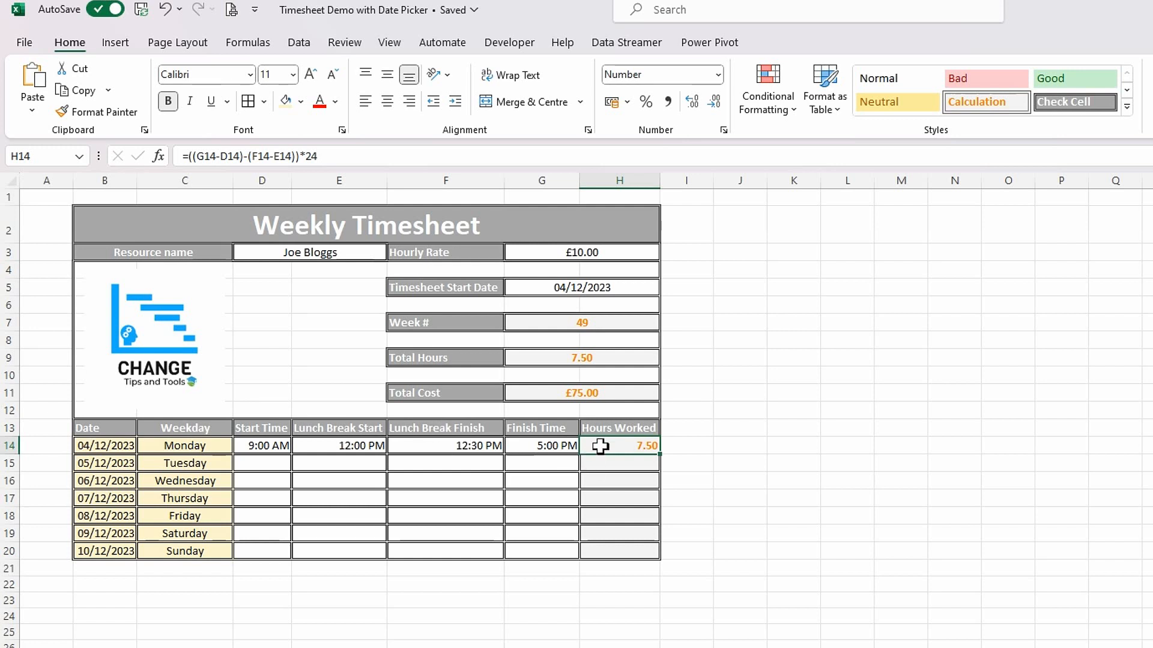
click(191, 156)
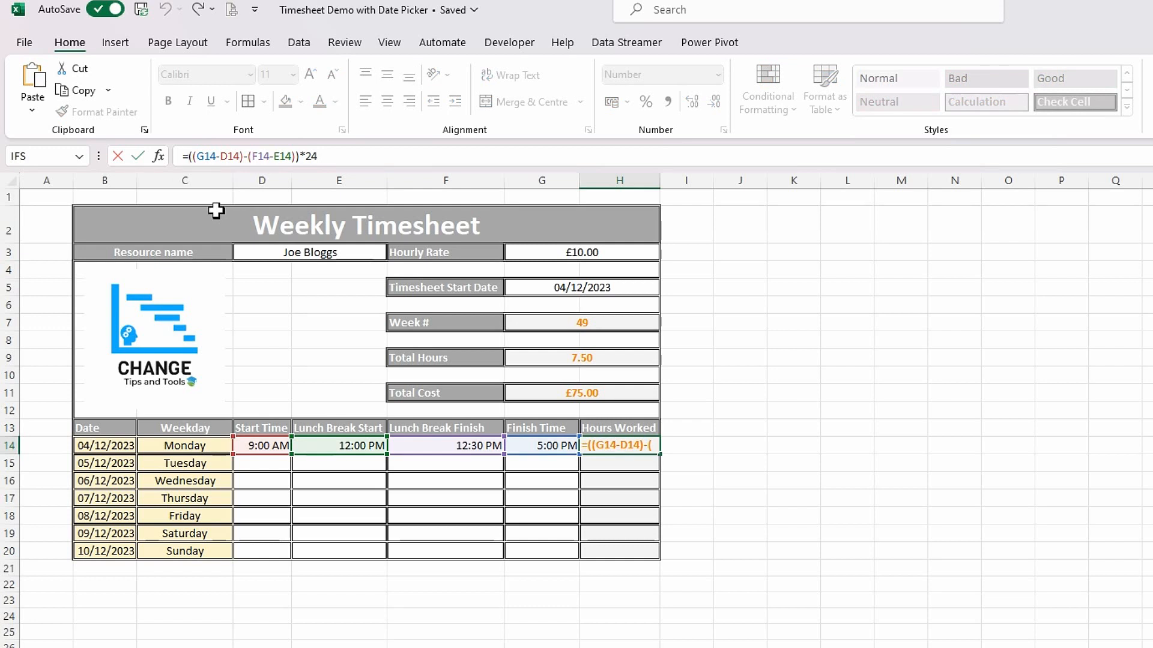
text(if()
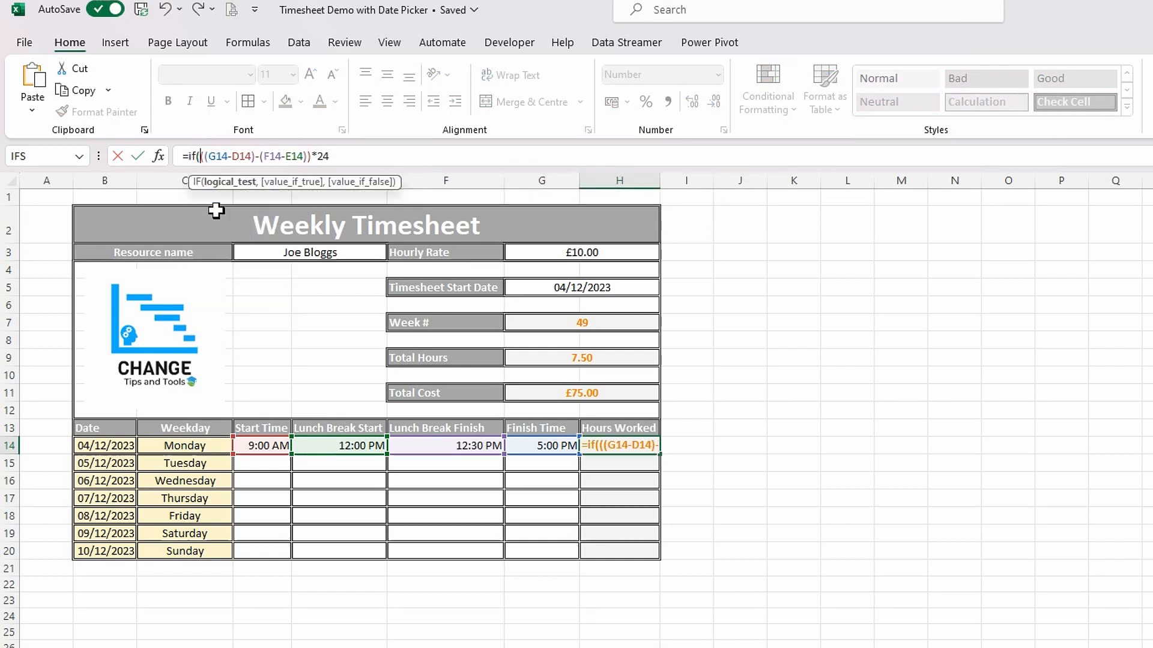
text(and()
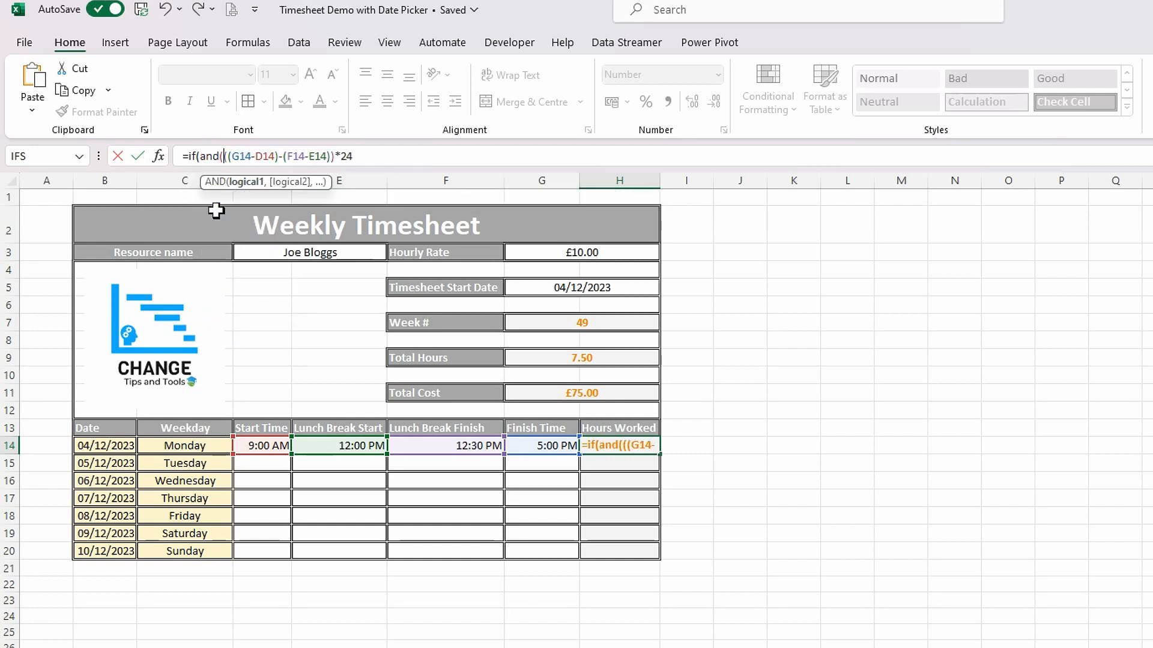
click(262, 447)
text(<>")
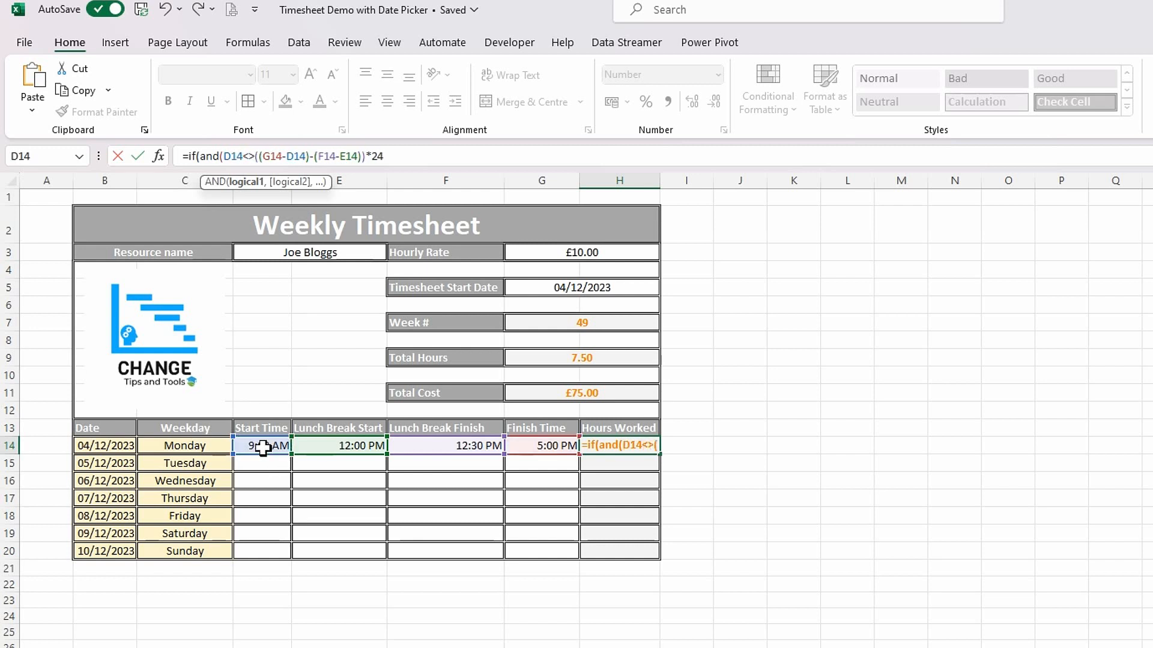
text(",)
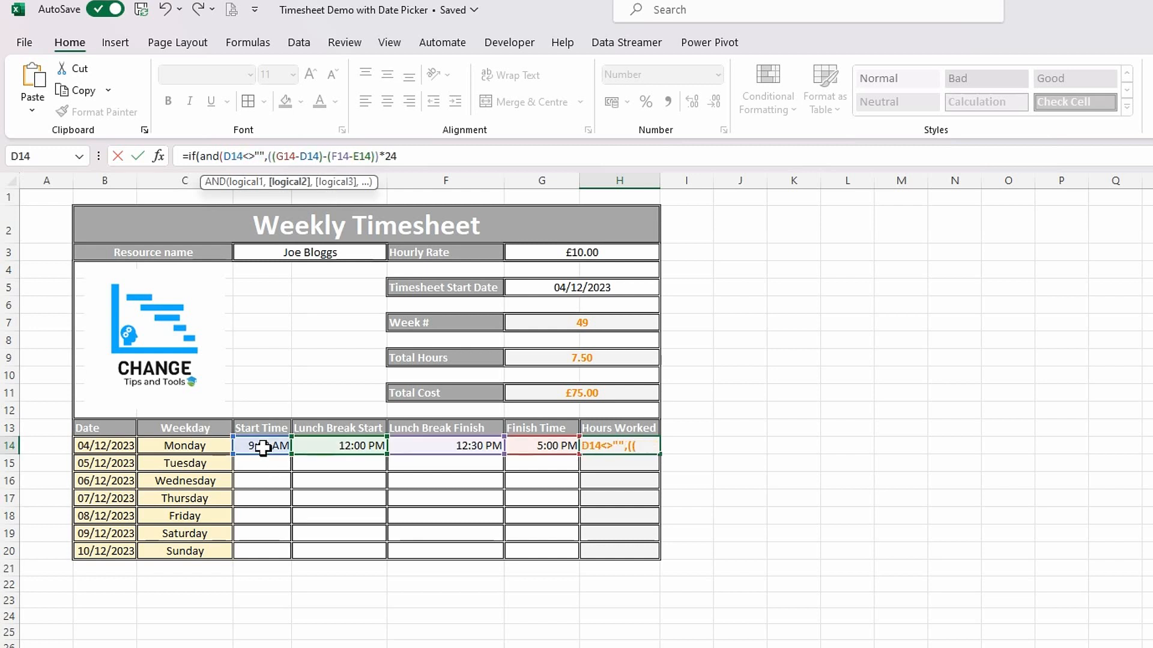
click(333, 445)
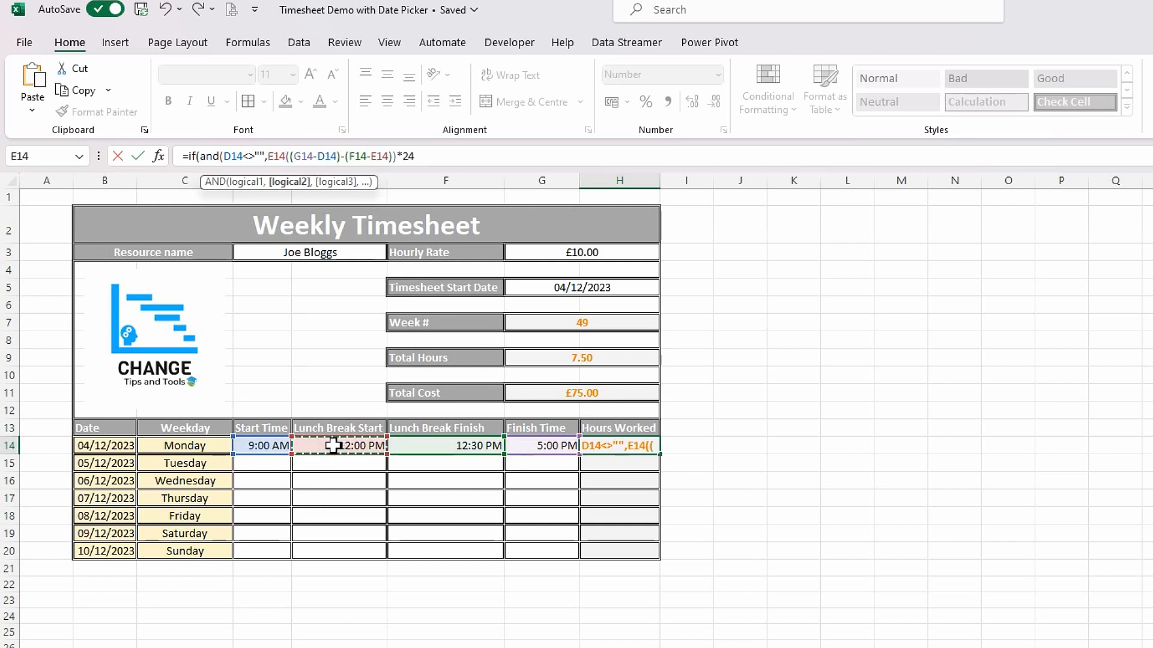
text(<>"")
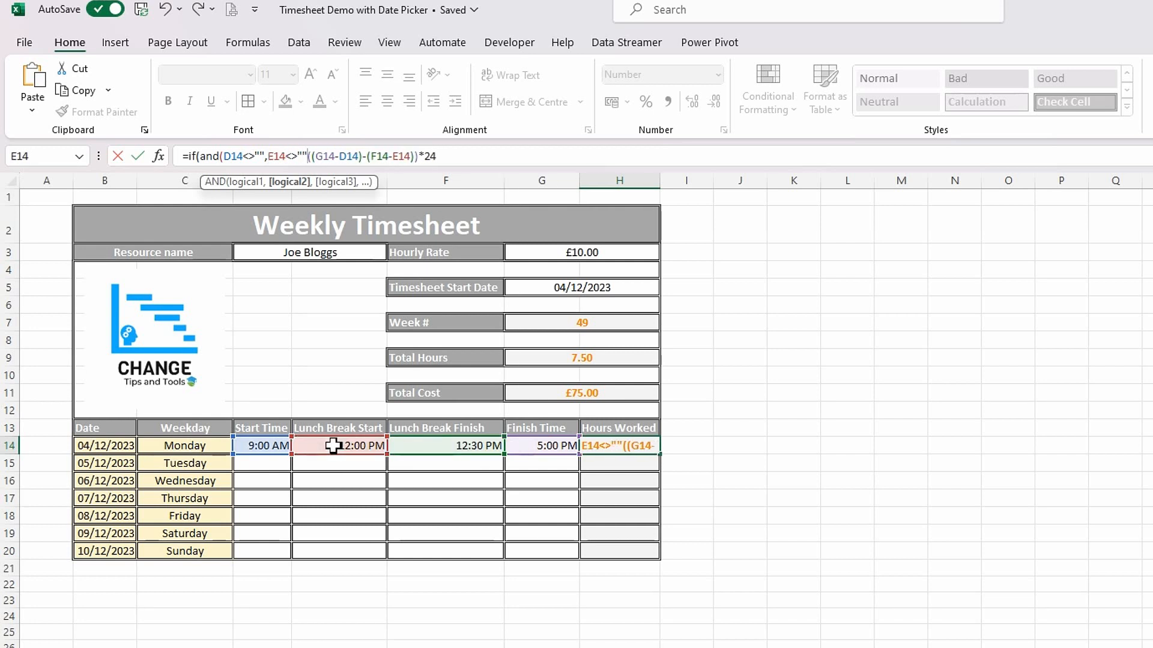
text(,)
click(437, 449)
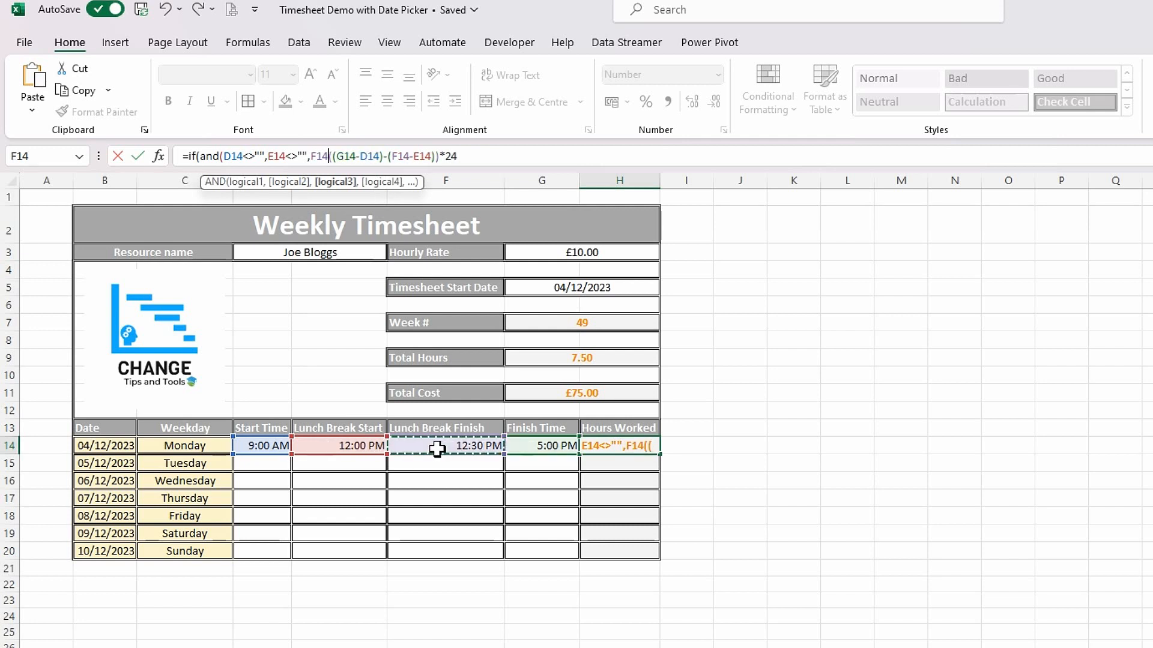
text(<>"",)
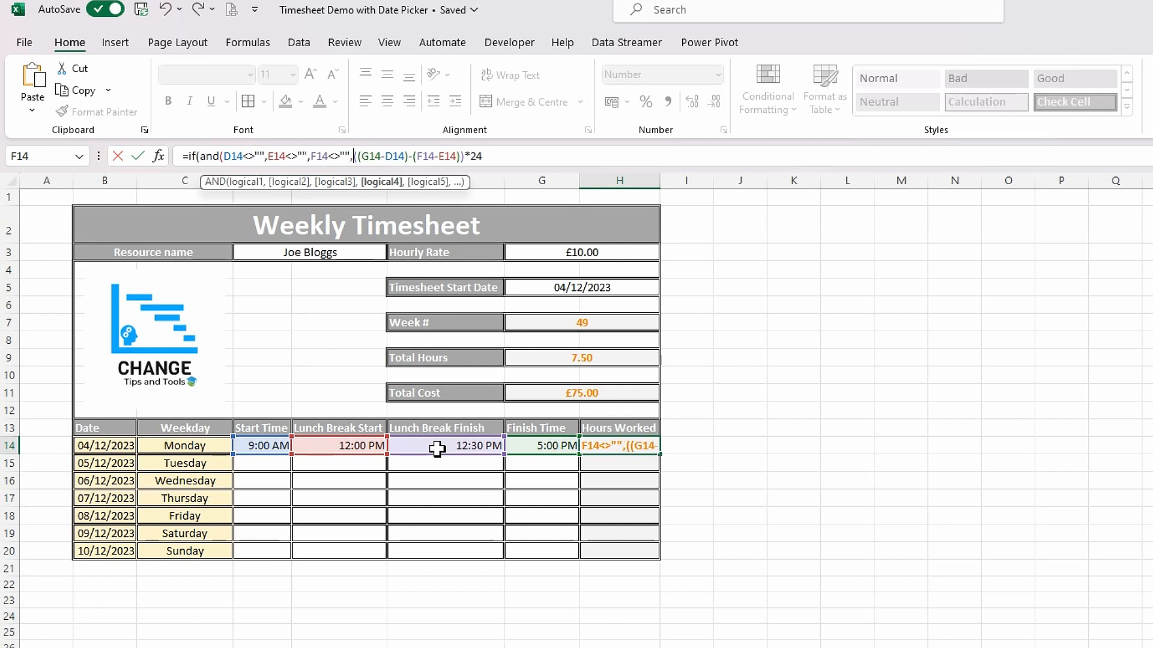
click(537, 446)
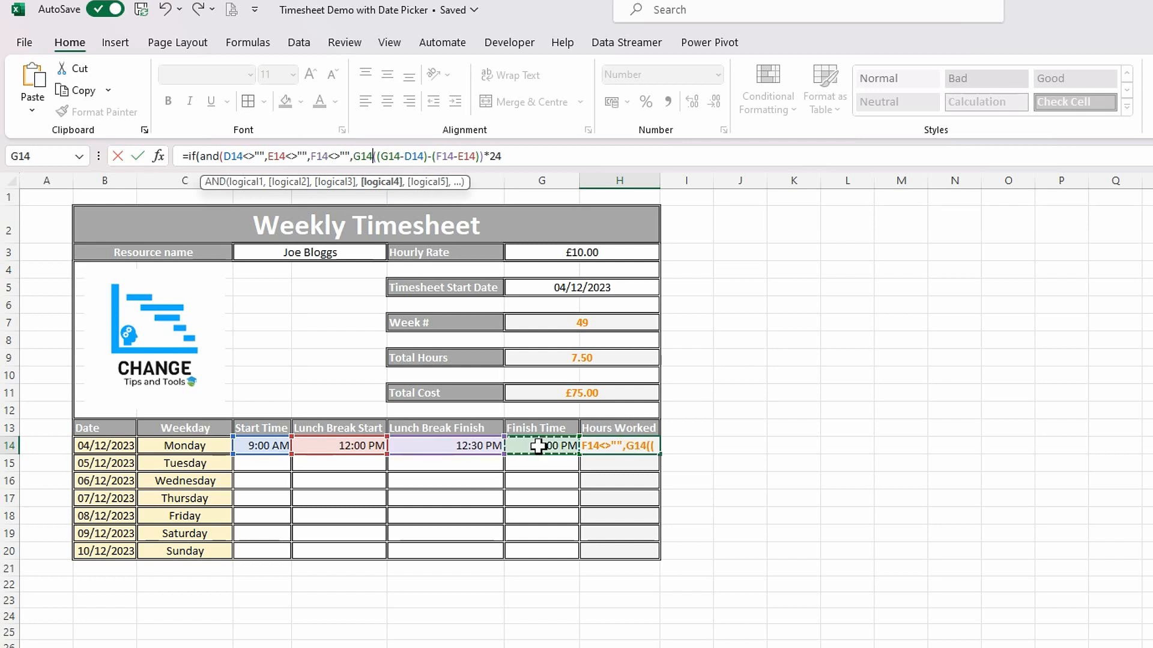
text(<>)
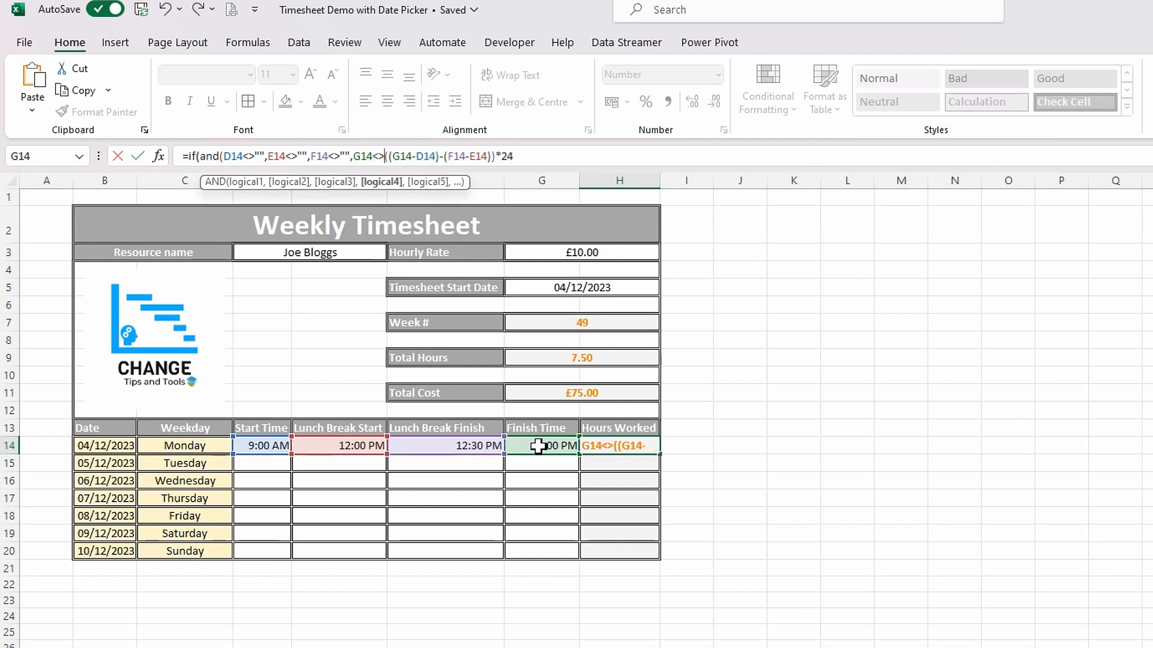
text("")
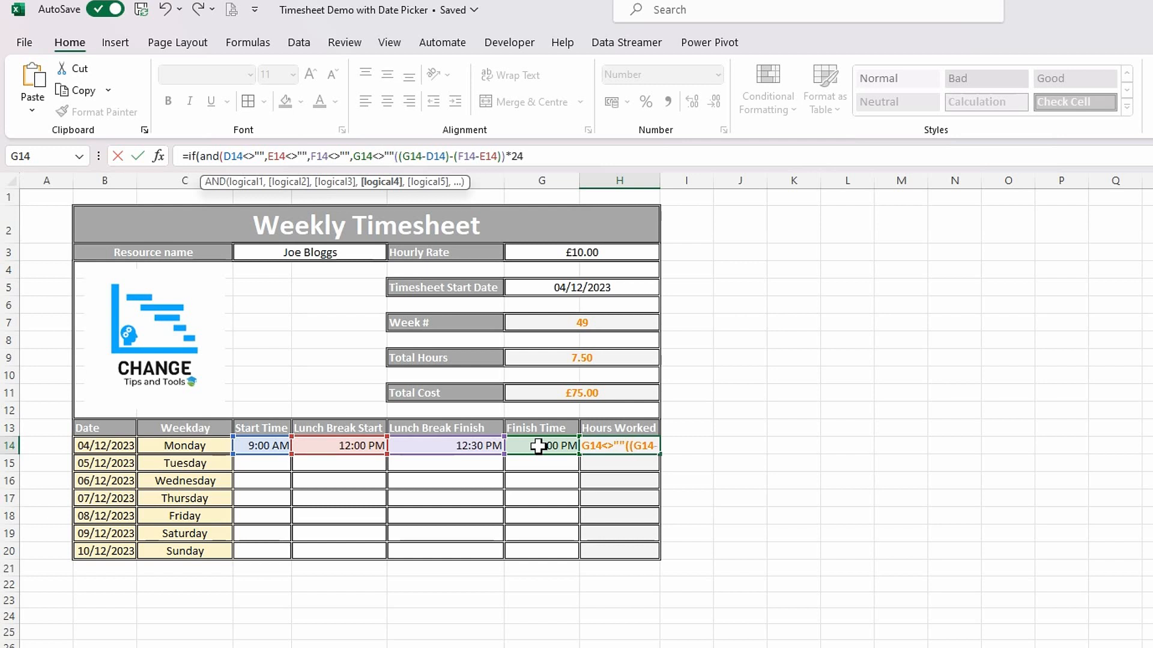
text())
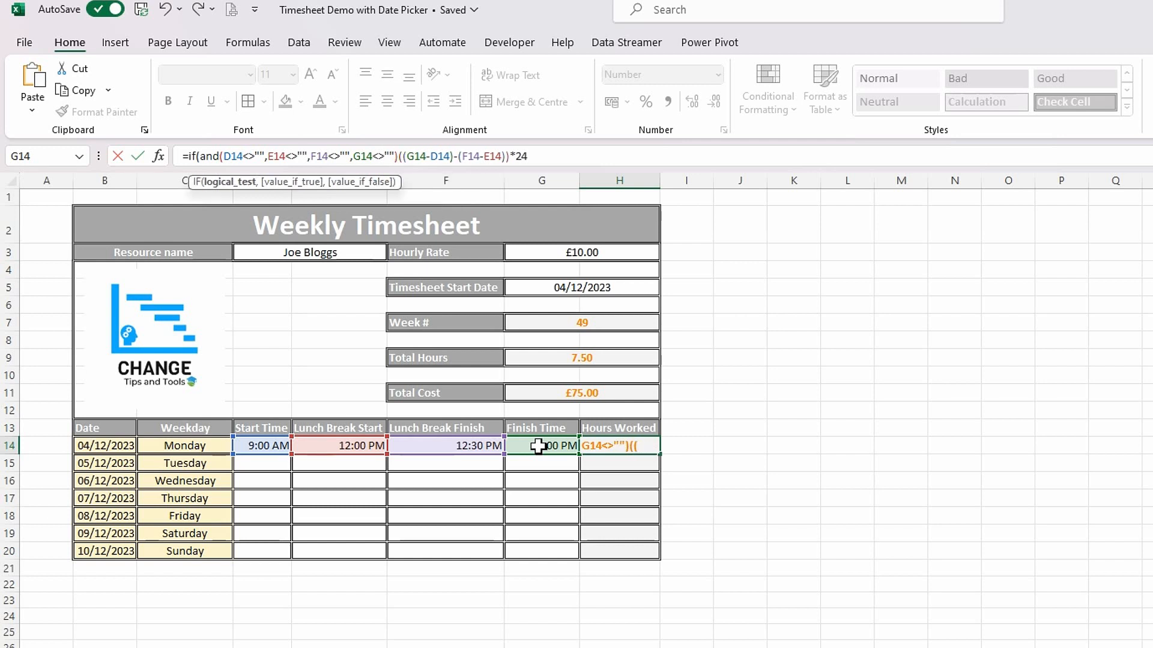
Step: Complete the IF formula in H14 with the hours calculation as the value if true and 0 as the value if false
text(,)
click(551, 166)
text(,)
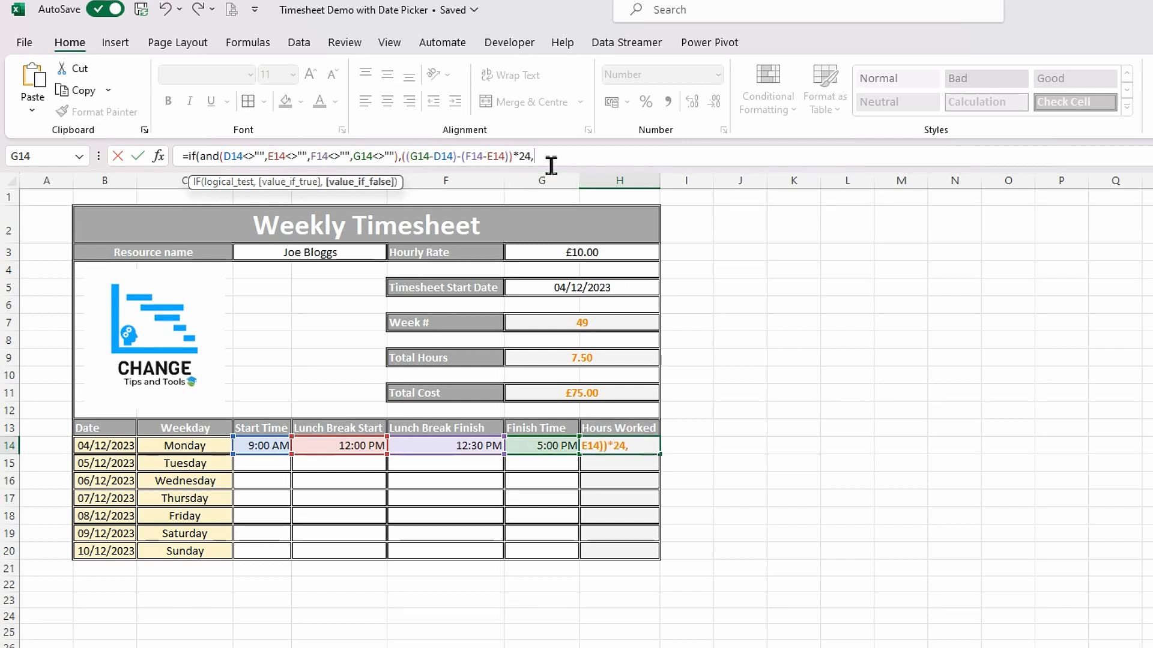
text(0))
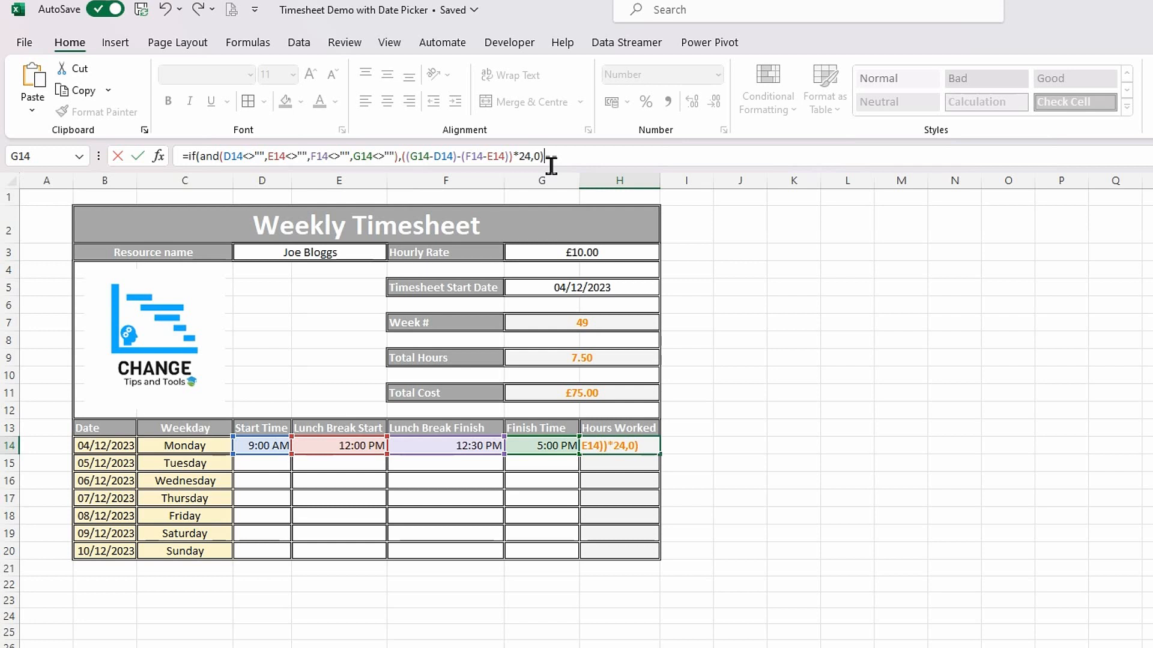
key(Return)
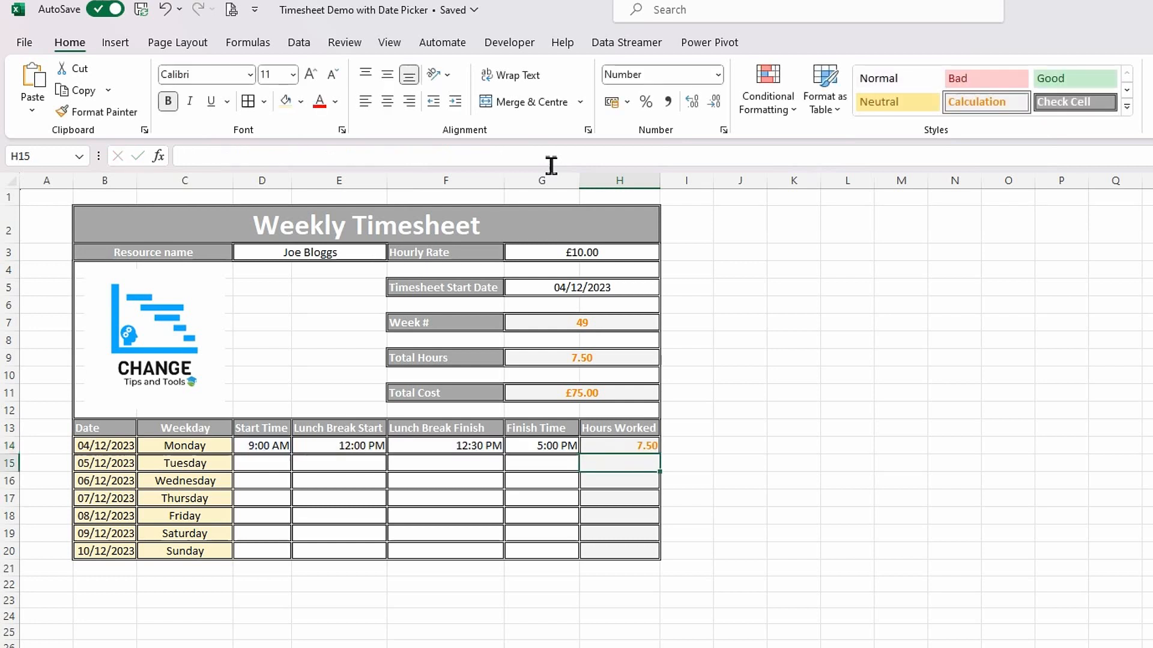
Step: Test the H14 formula with the text "bob" as Monday's lunch break finish in F14, and undo the entry
click(424, 449)
click(355, 443)
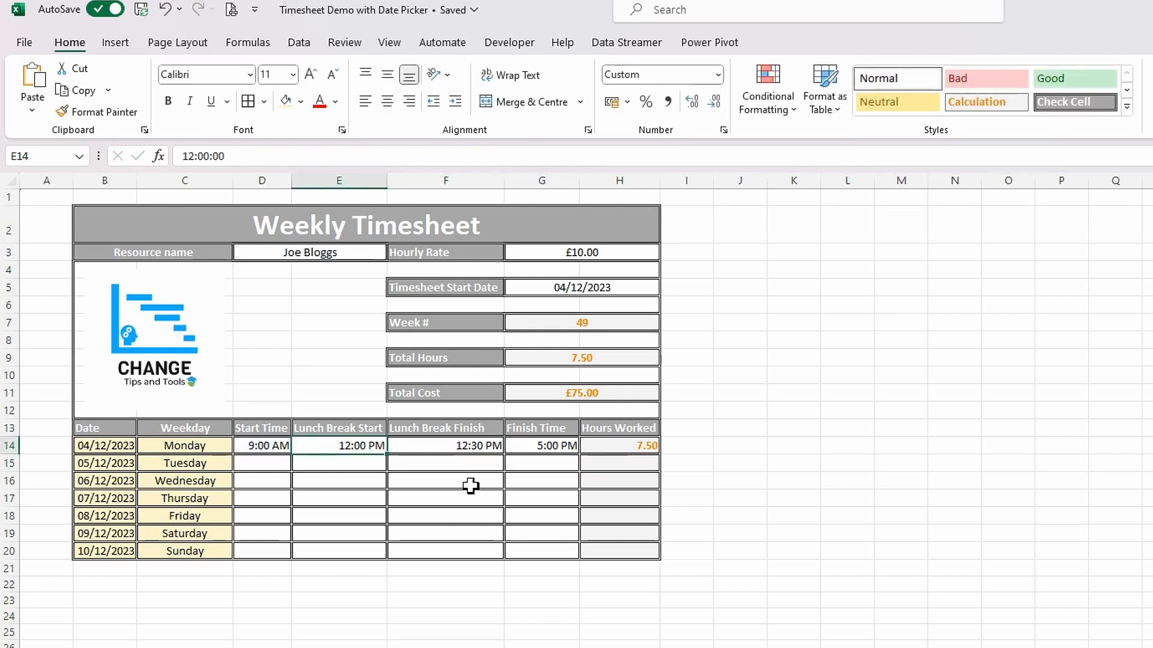
click(425, 446)
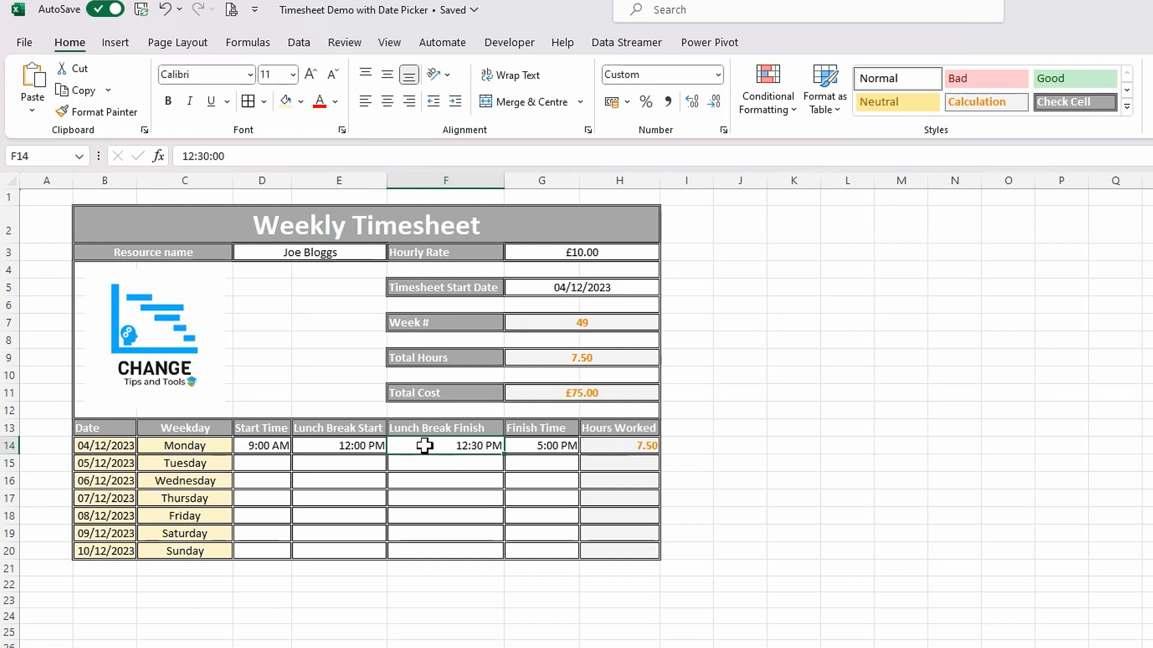
text(bob)
key(Tab)
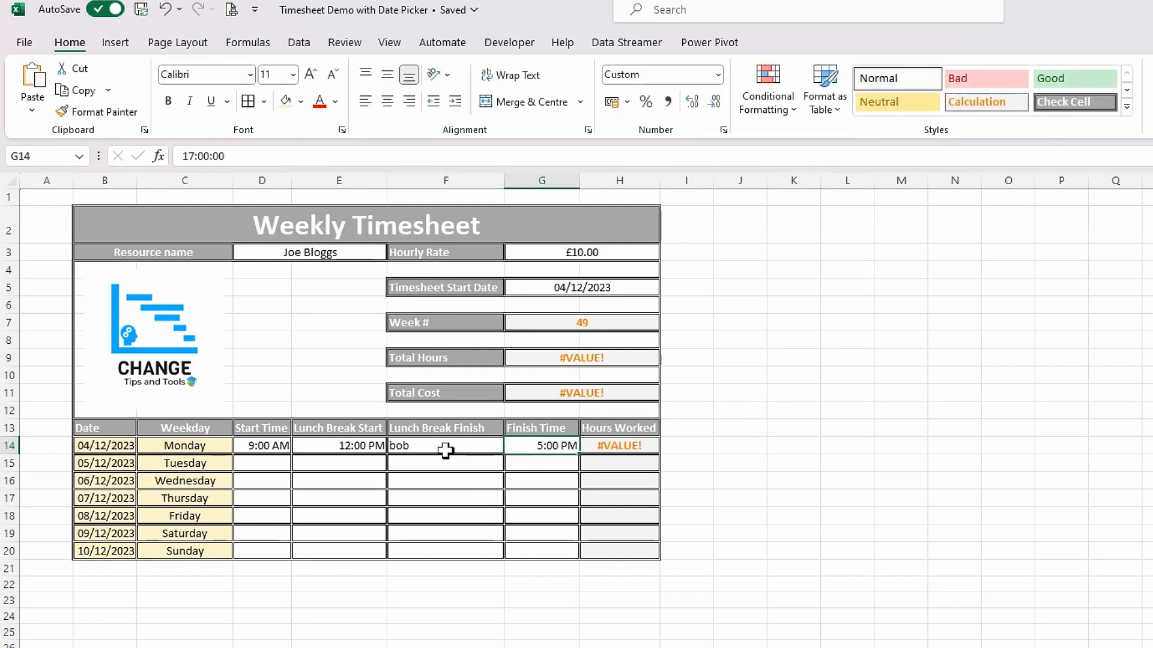
key(ctrl+z)
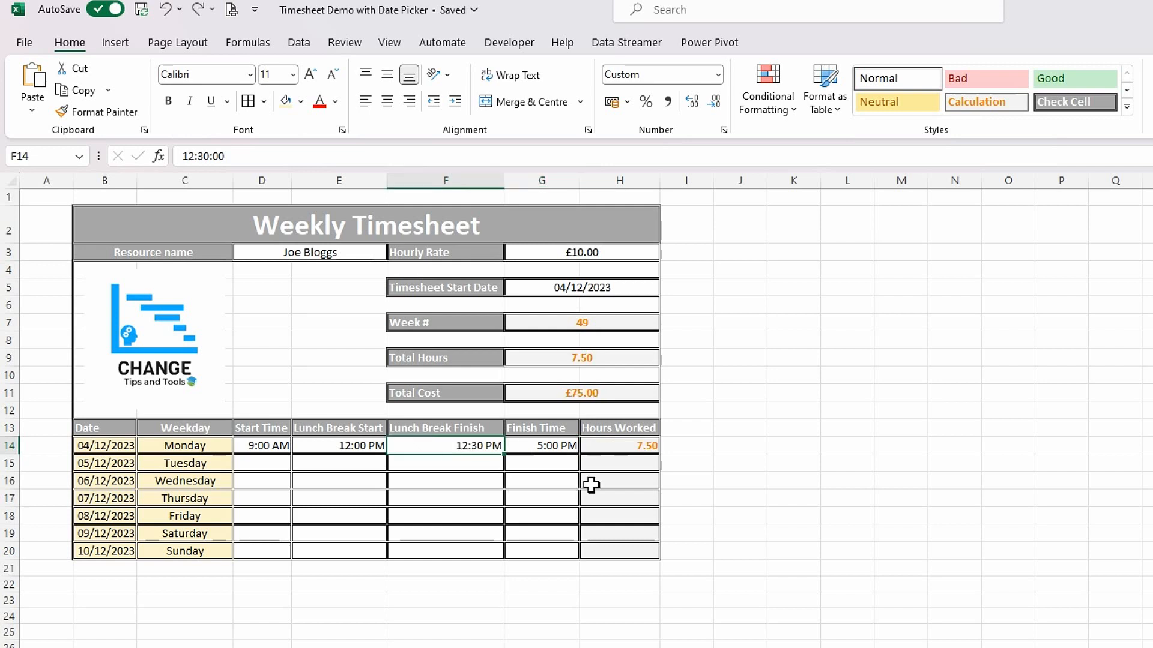
Step: Wrap the H14 formula in IFERROR with 0 as the value if error
click(618, 448)
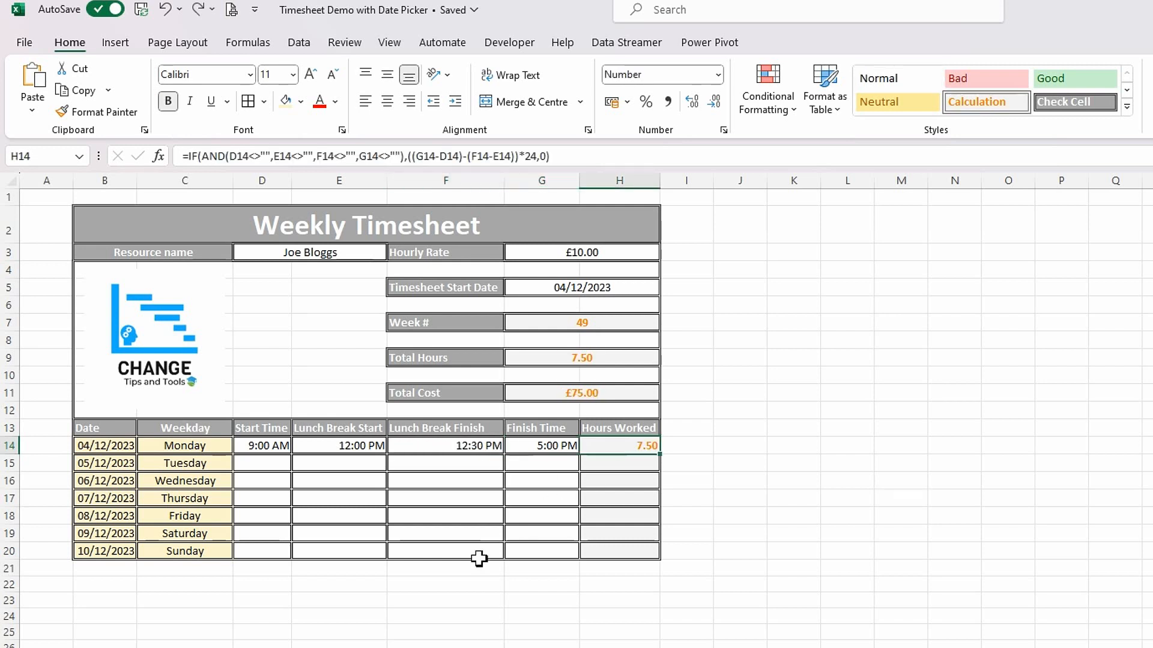
click(188, 156)
text(iferro)
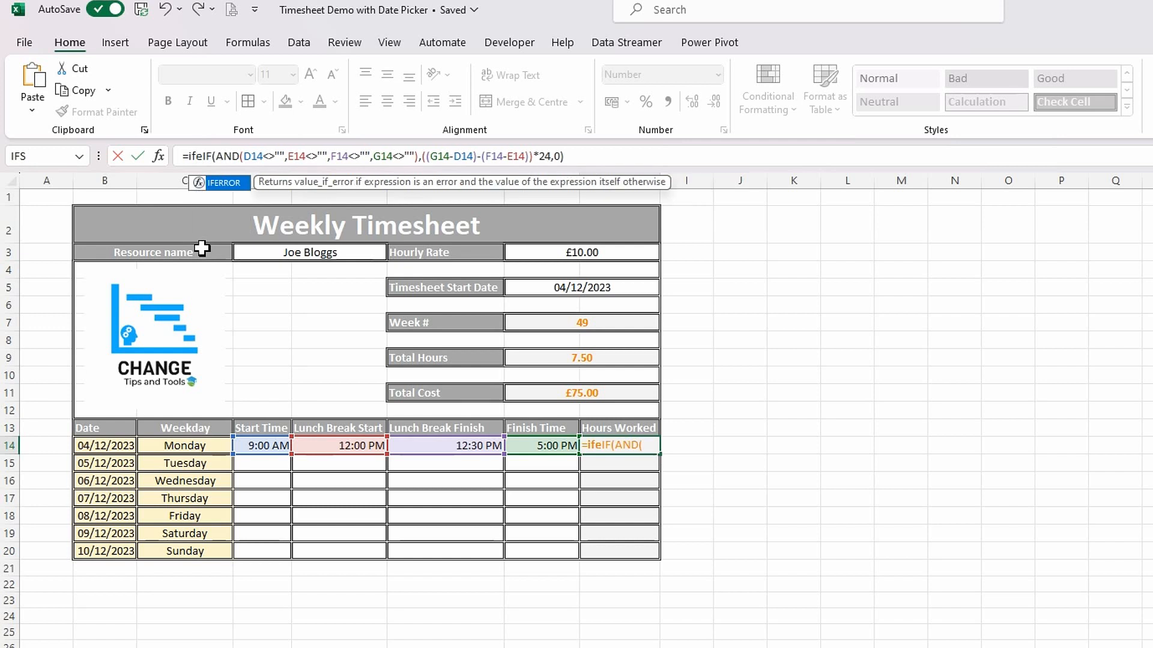
text(r()
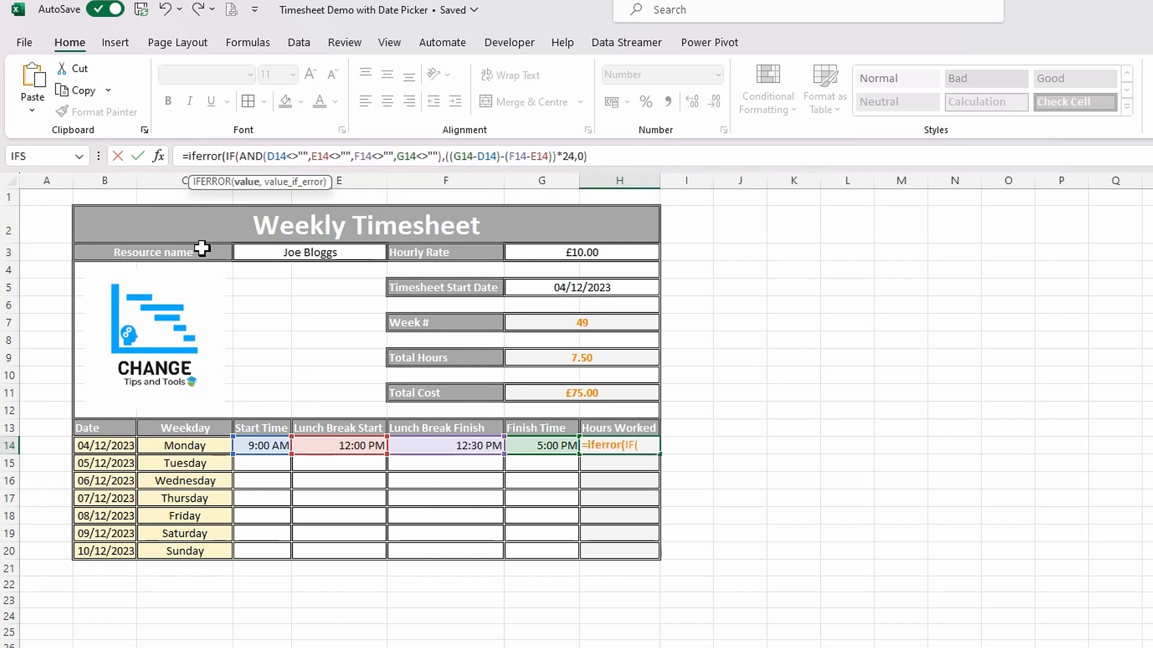
click(593, 156)
text(,)
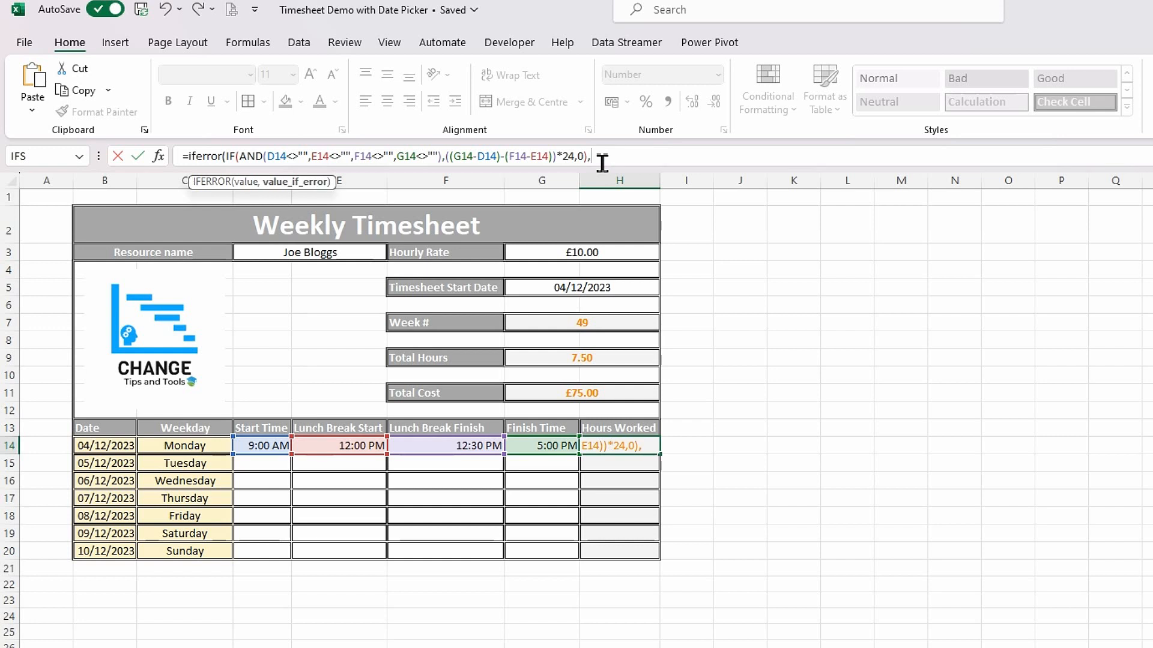
text(0))
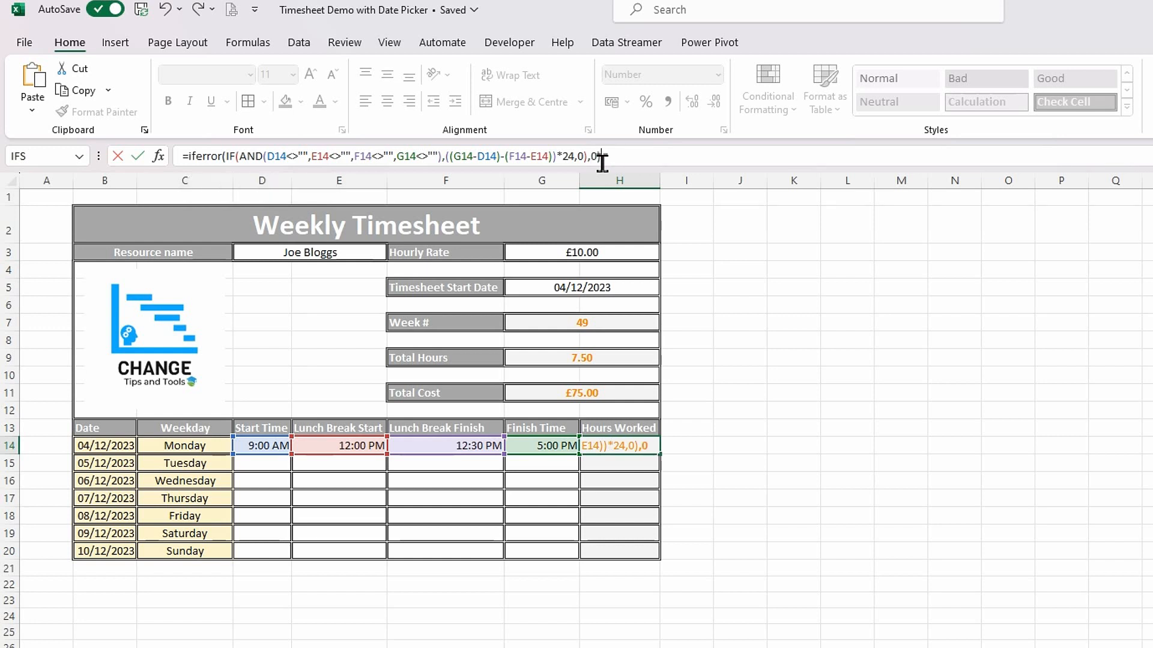
key(Return)
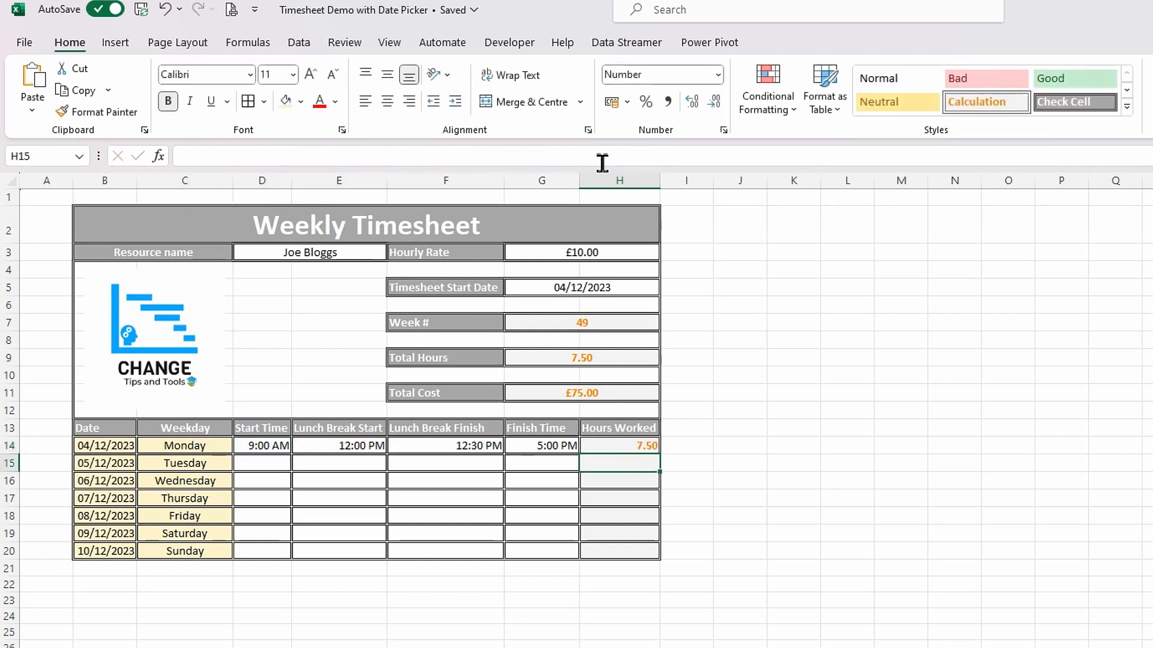
Step: Retest the IFERROR formula by entering "bob" in F14, and restore the original lunch break finish time
click(421, 445)
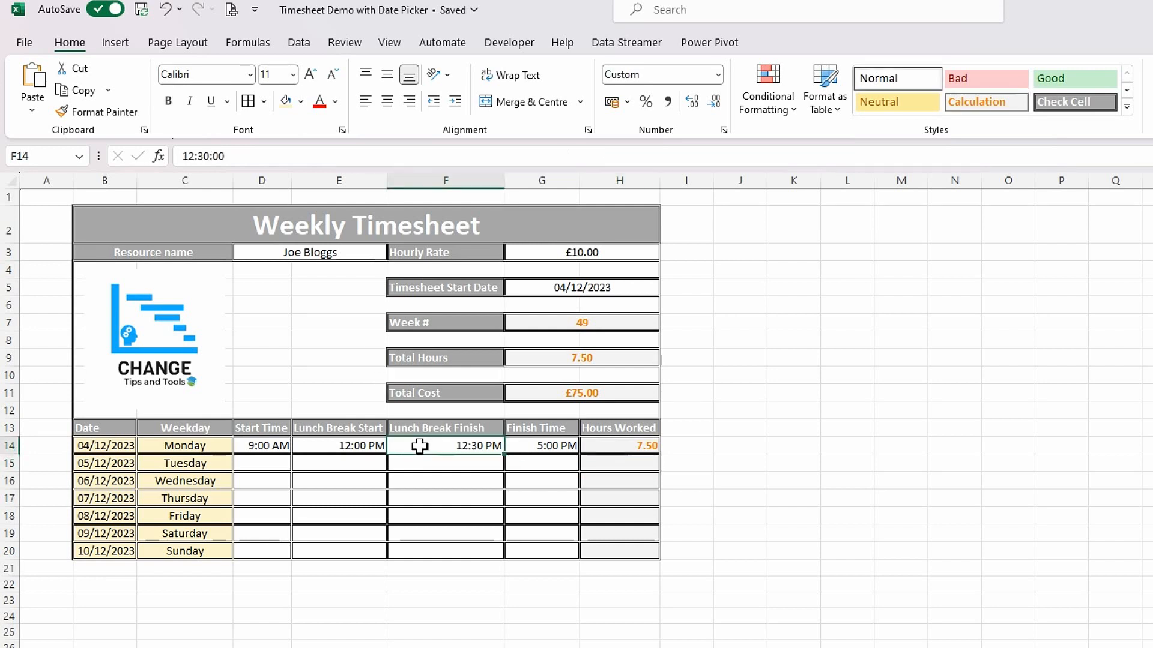
text(bob)
key(Tab)
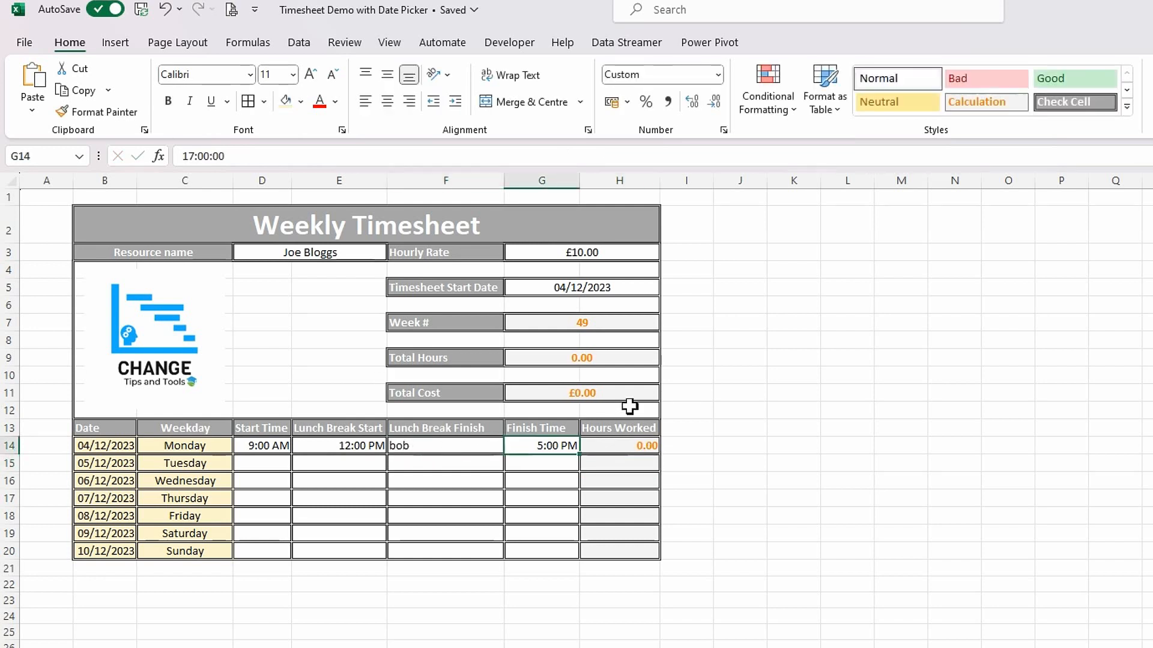
click(432, 445)
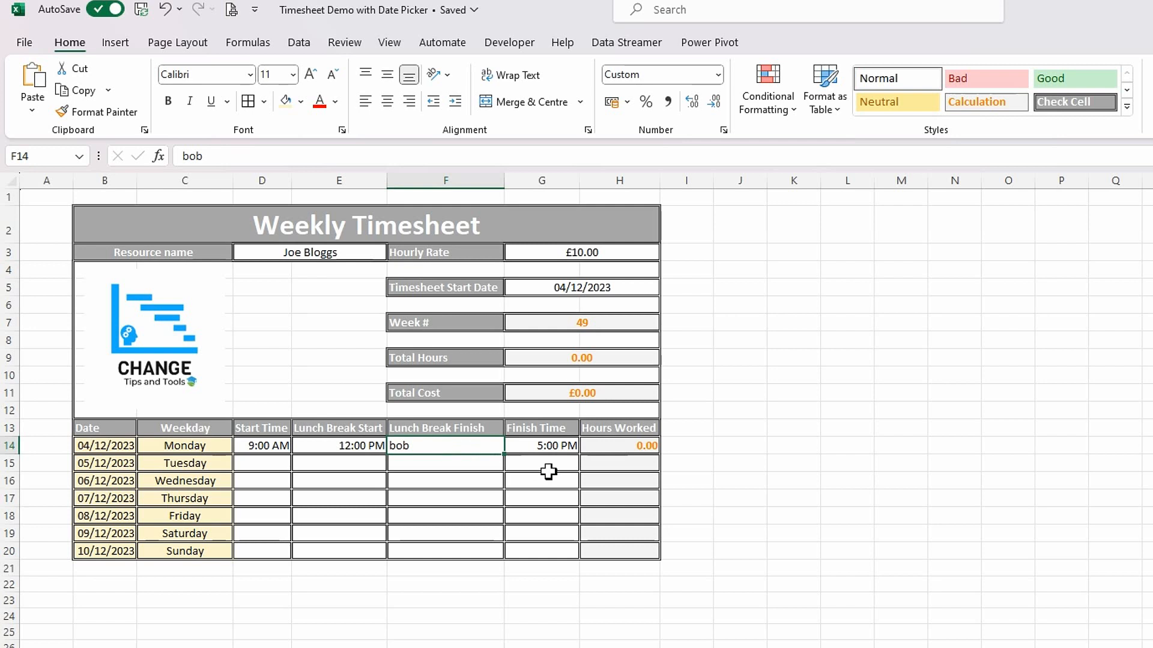
key(ctrl+z)
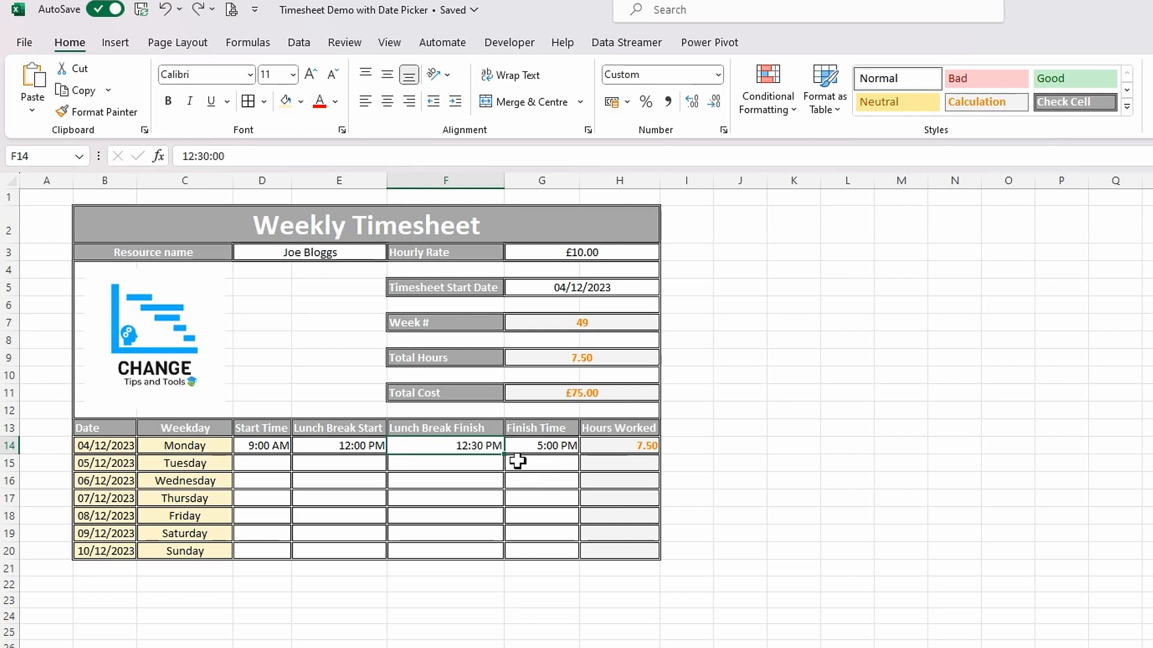
click(482, 463)
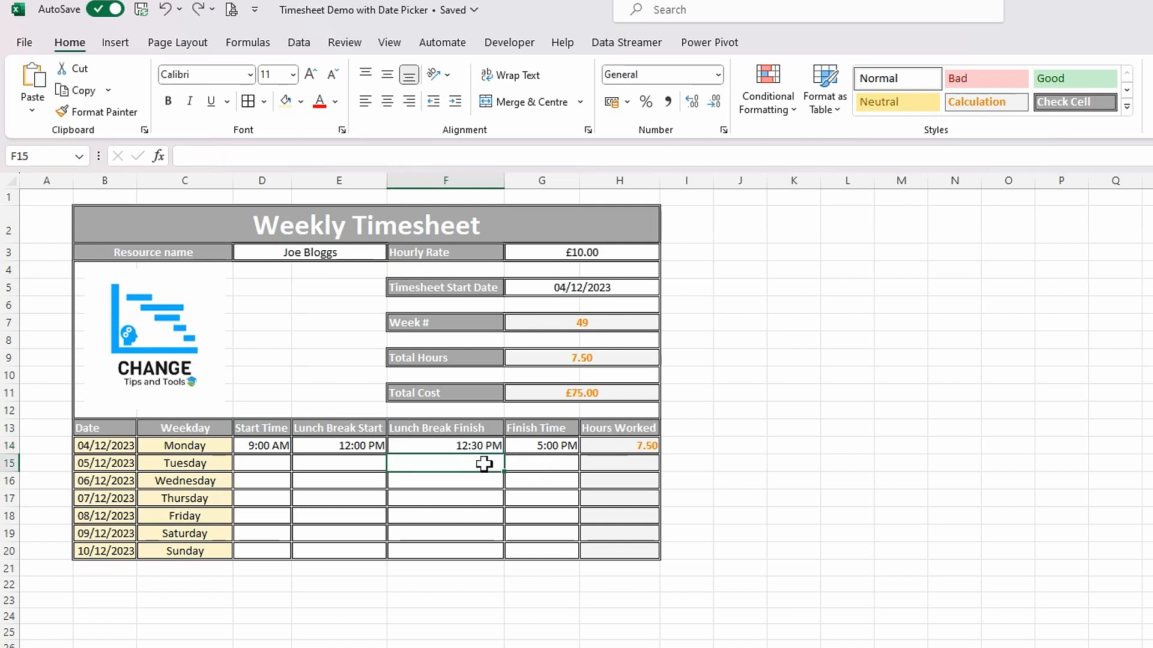
Step: Fill the Hours Worked formula from H14 down to H20 and copy Monday's times in D14:G14 down to row 20
click(625, 446)
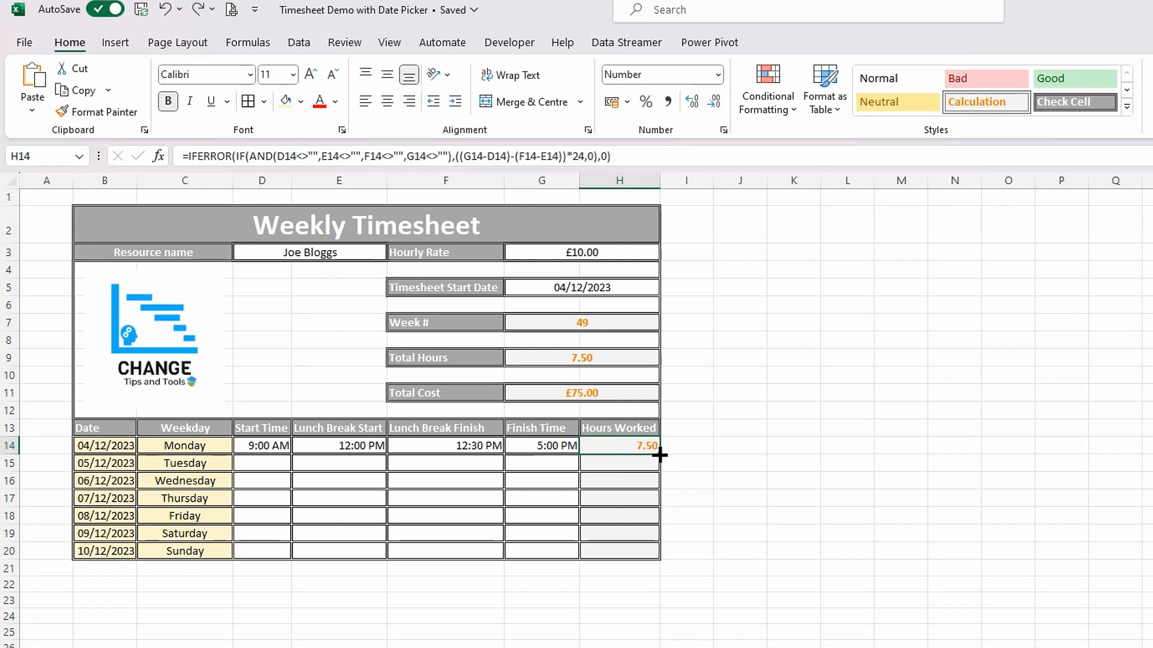
drag(659, 455, 659, 555)
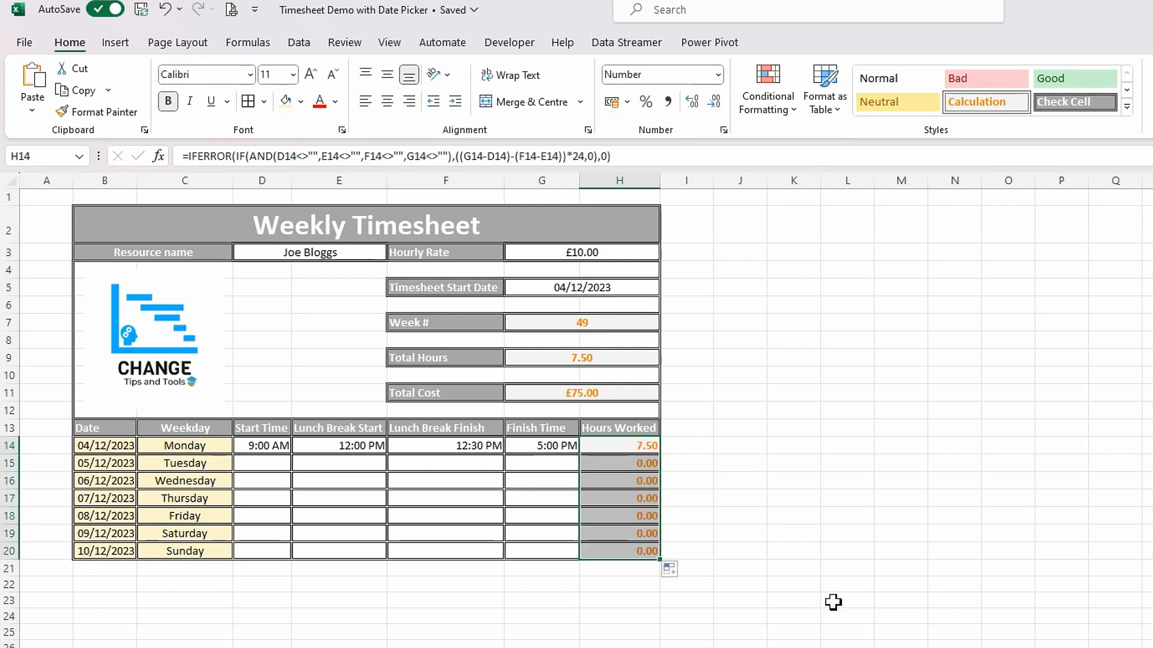
drag(265, 445, 567, 551)
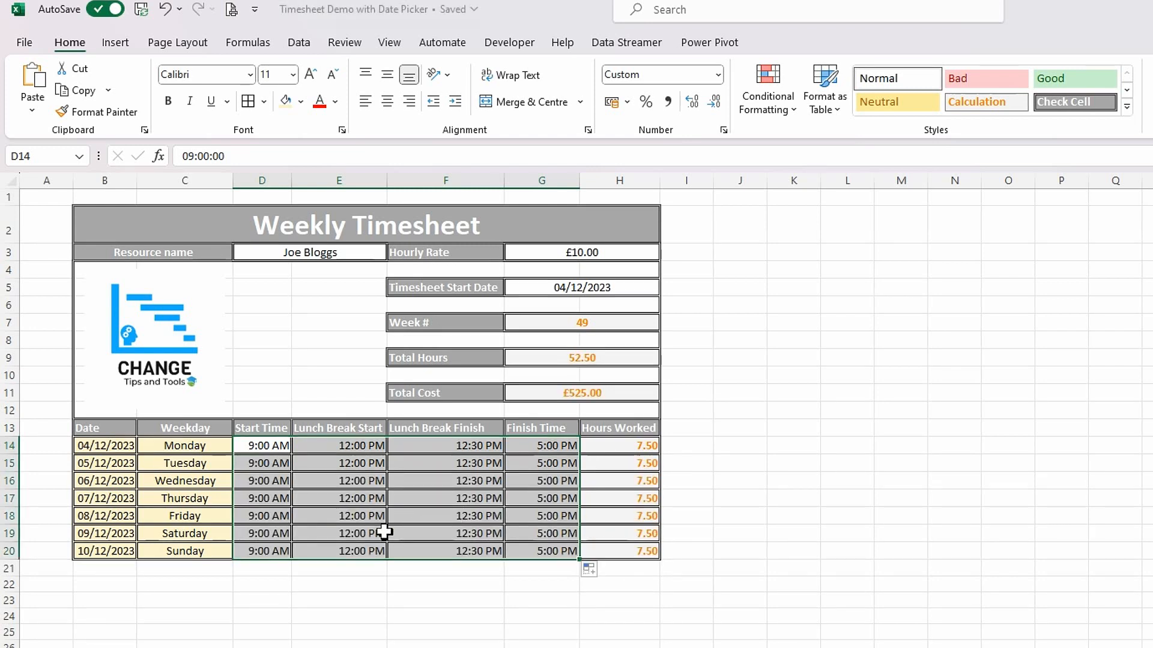
click(256, 281)
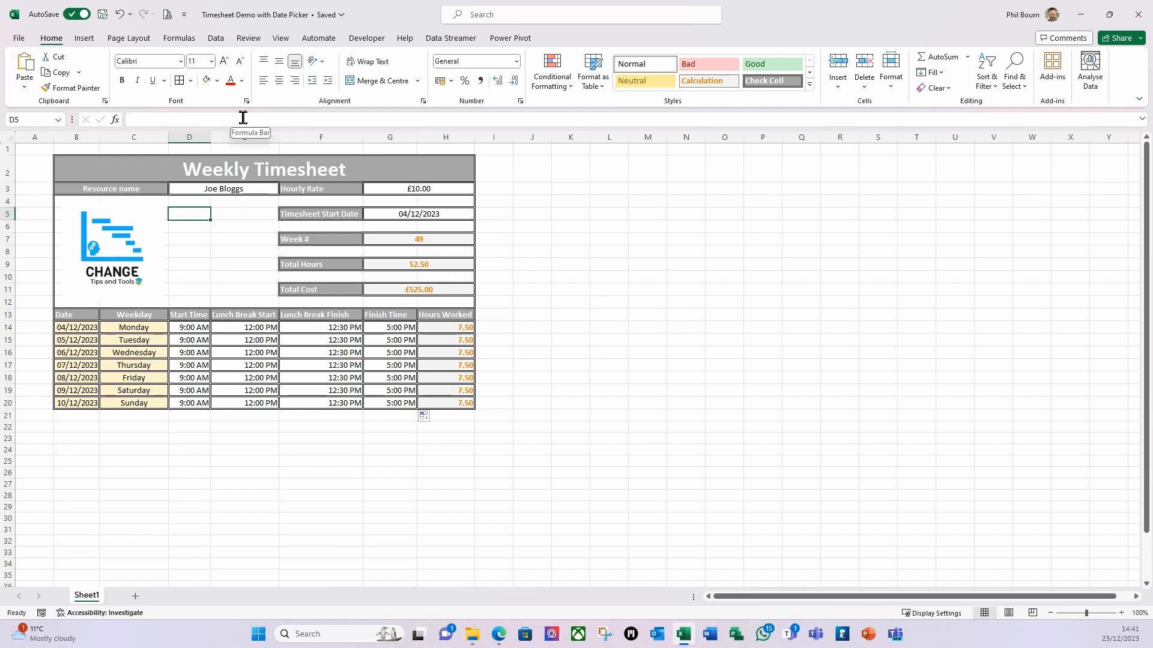
Step: Search the Office Add-ins store for "mini calendar"
click(372, 39)
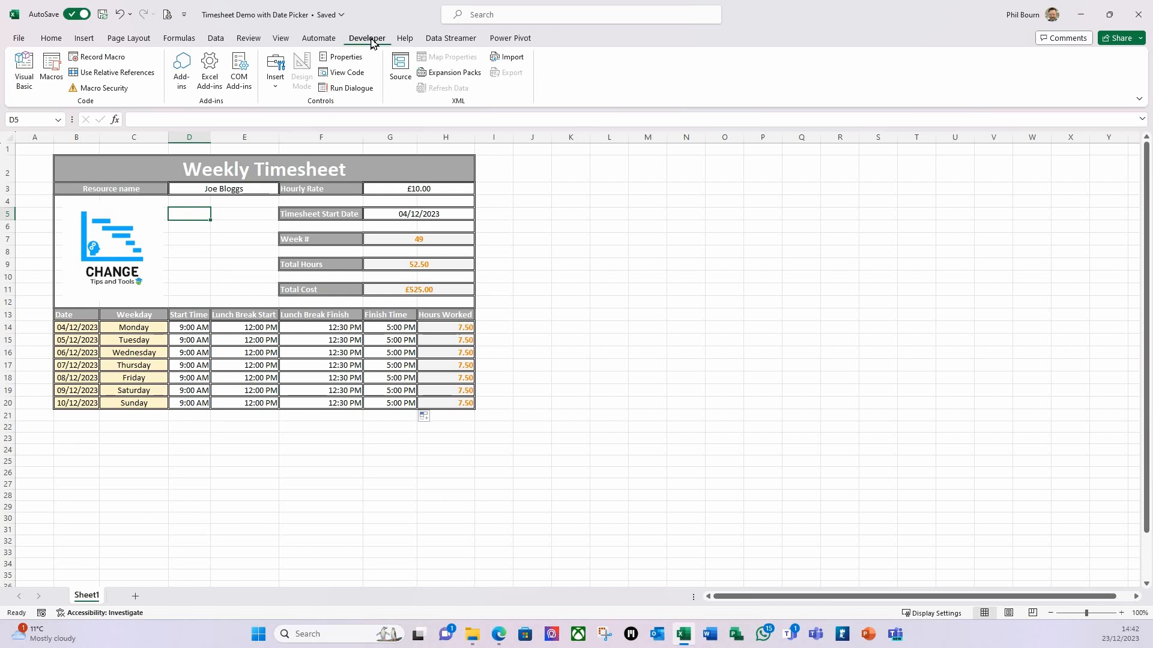
click(59, 39)
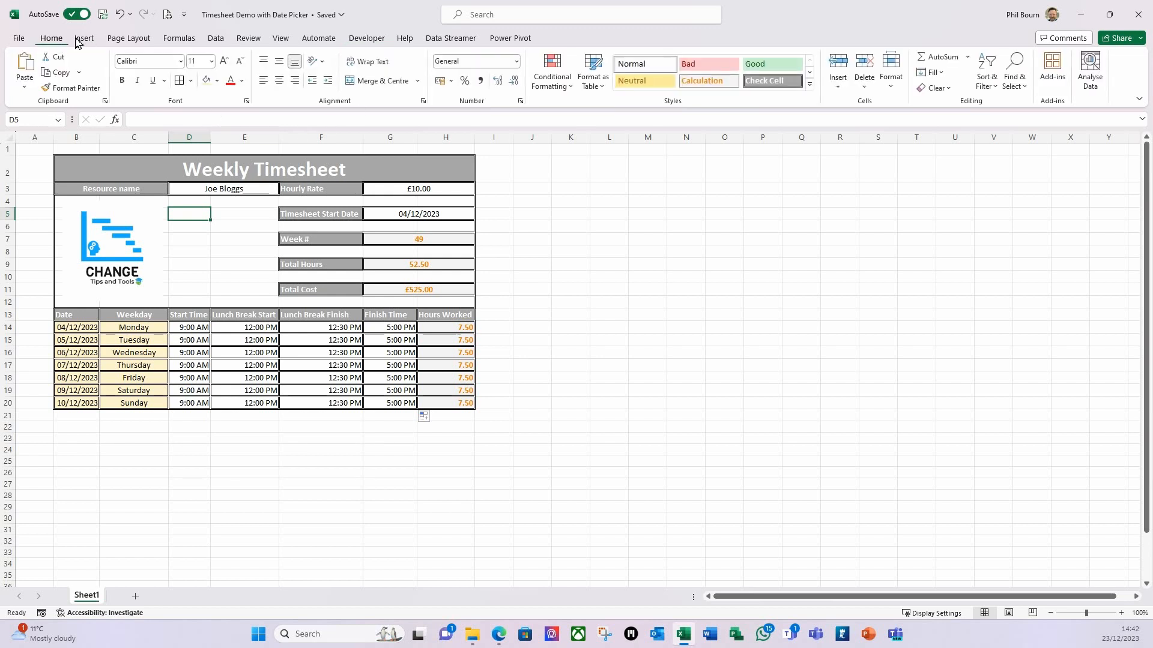
click(1051, 78)
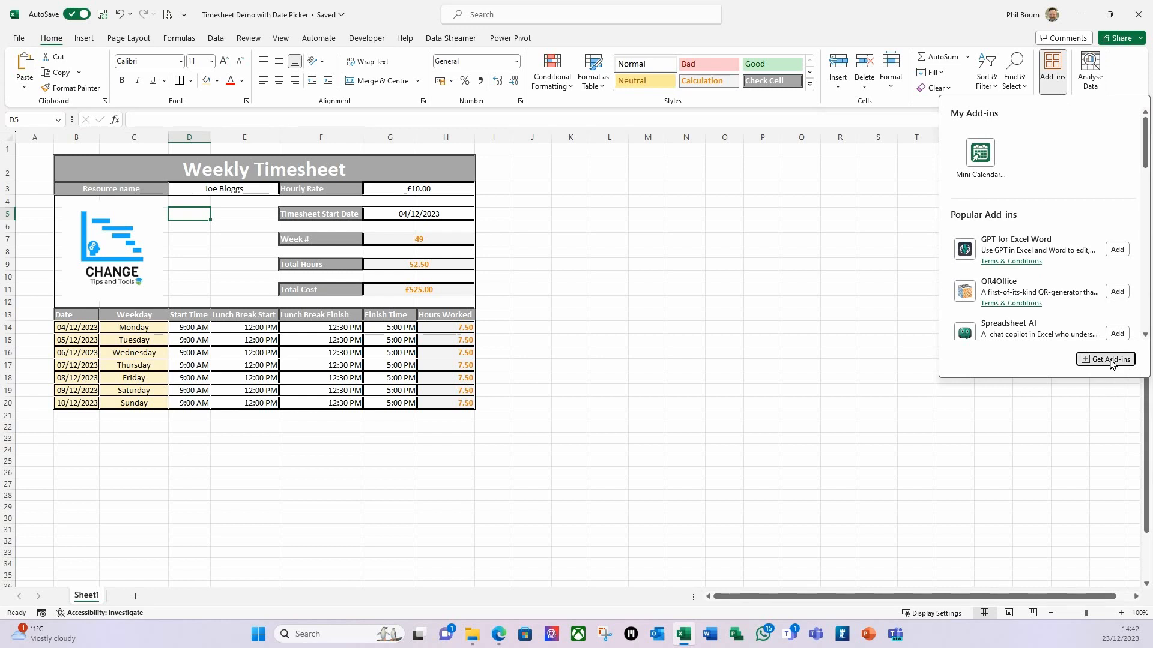
click(1109, 359)
click(429, 95)
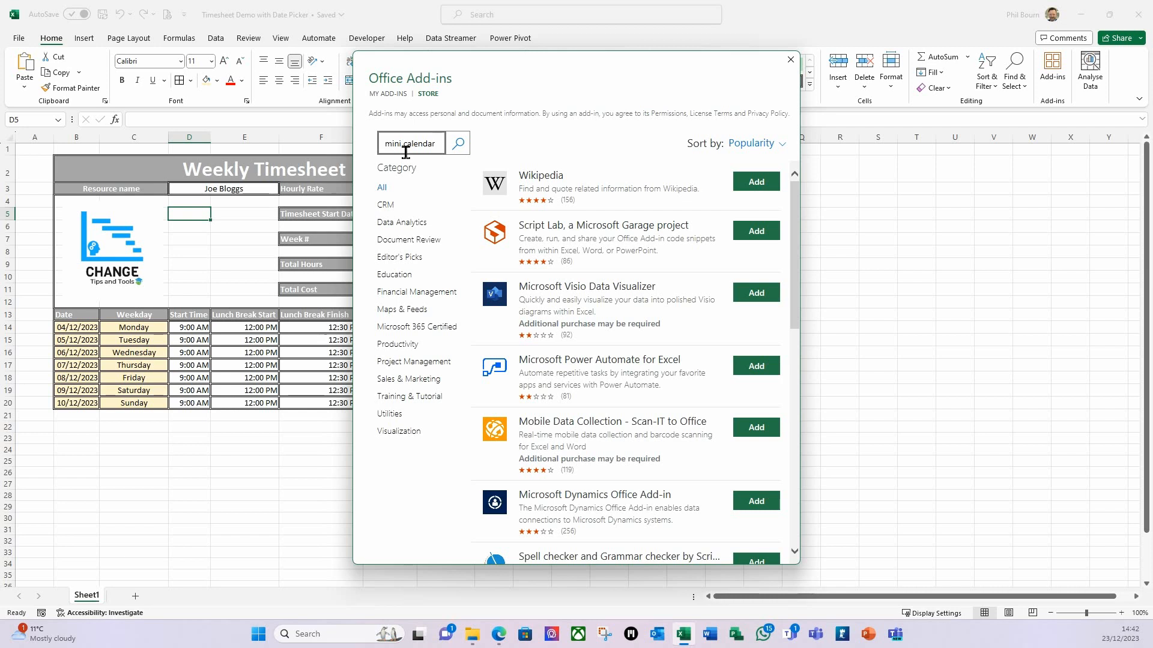
key(Return)
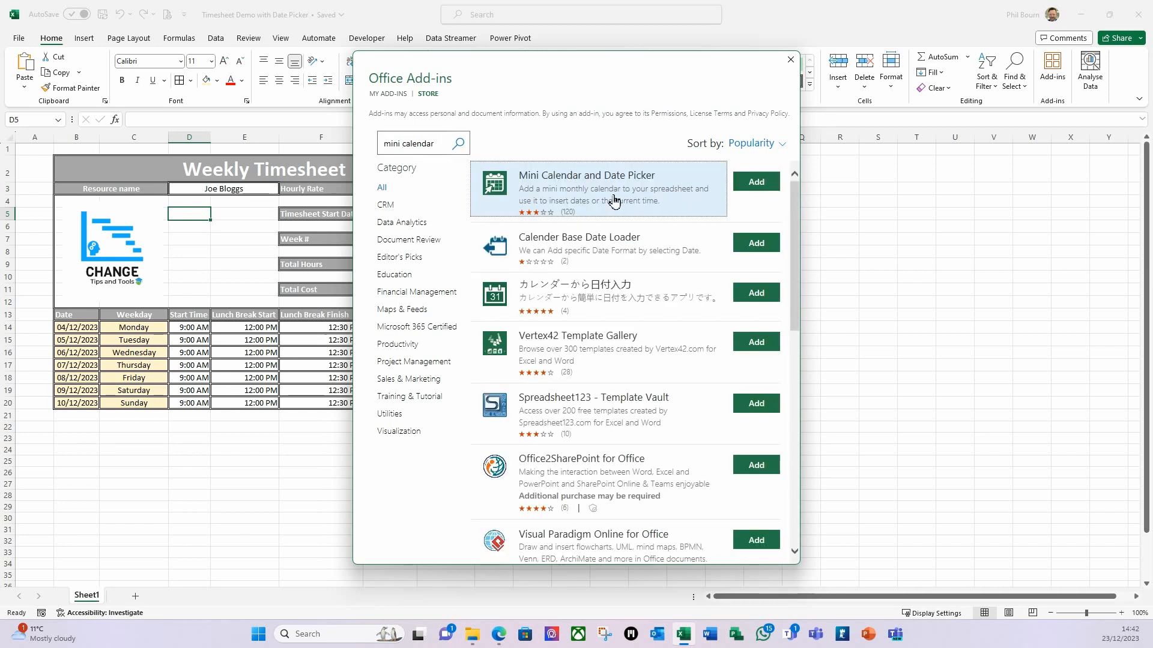
Step: Add the Mini Calendar and Date Picker add-in, accept its licence terms, and place the calendar beside the top of the timesheet
click(756, 181)
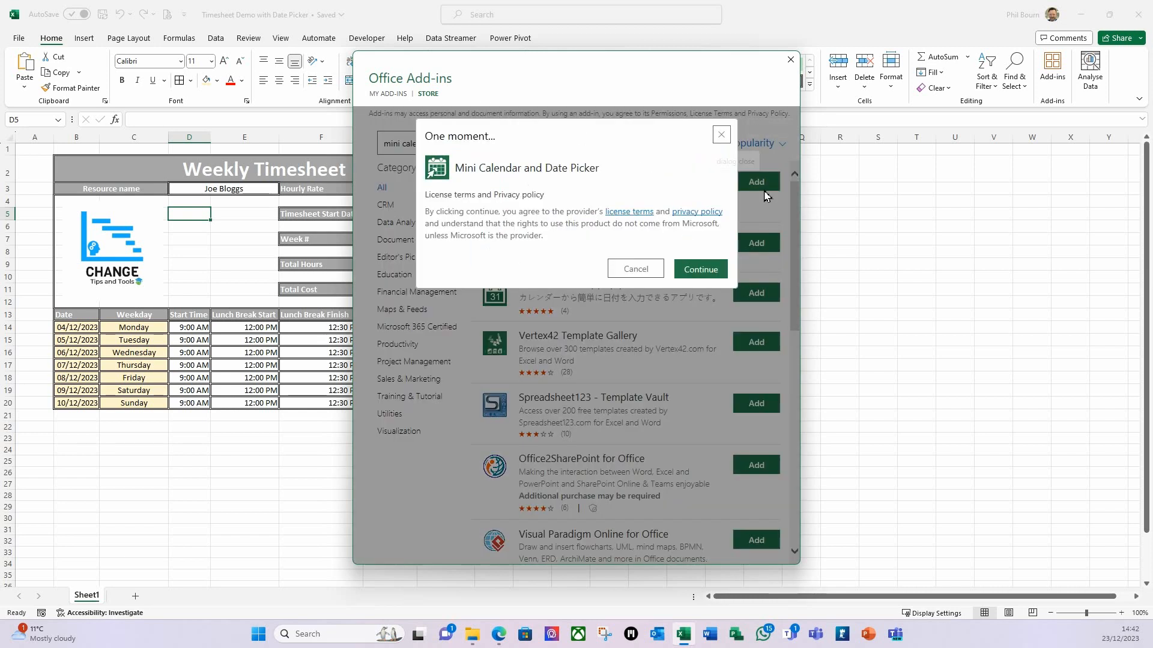
click(706, 273)
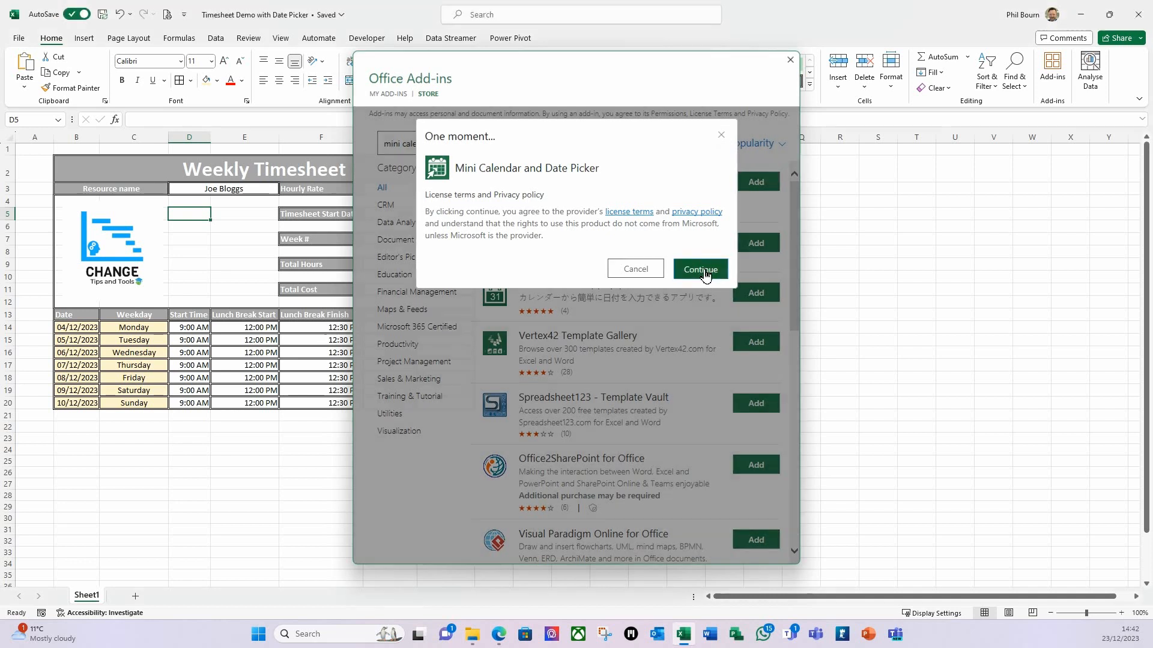
drag(627, 297, 634, 178)
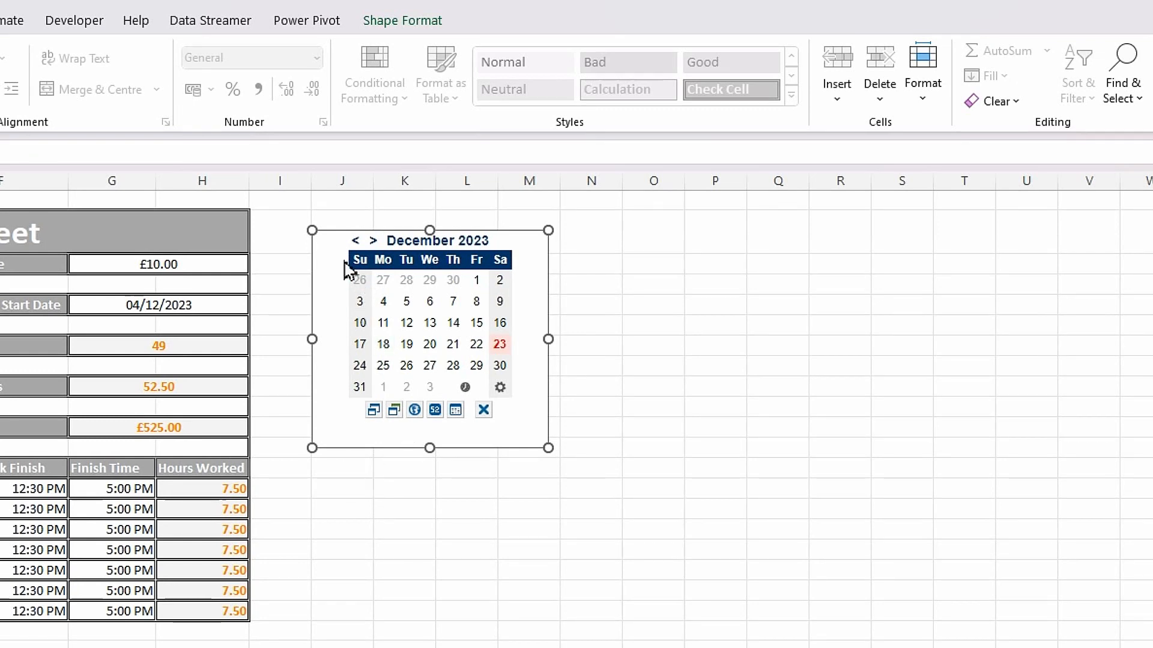
Step: Set the mini calendar's weeks to start on Monday and reduce the calendar's display size
click(415, 410)
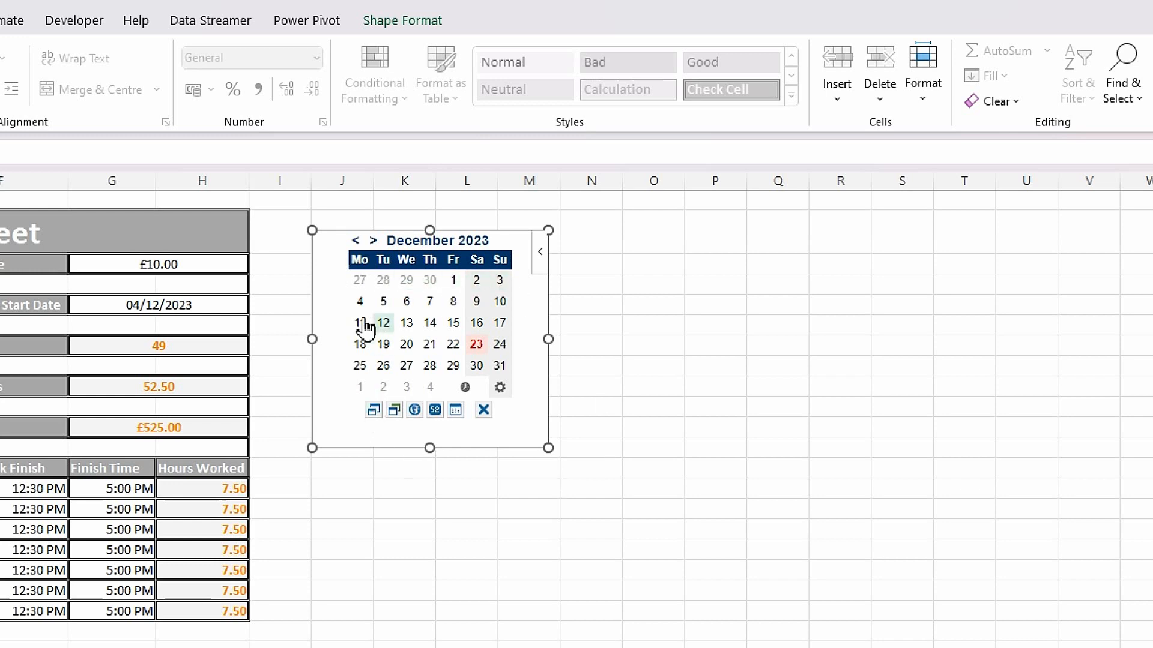
click(373, 410)
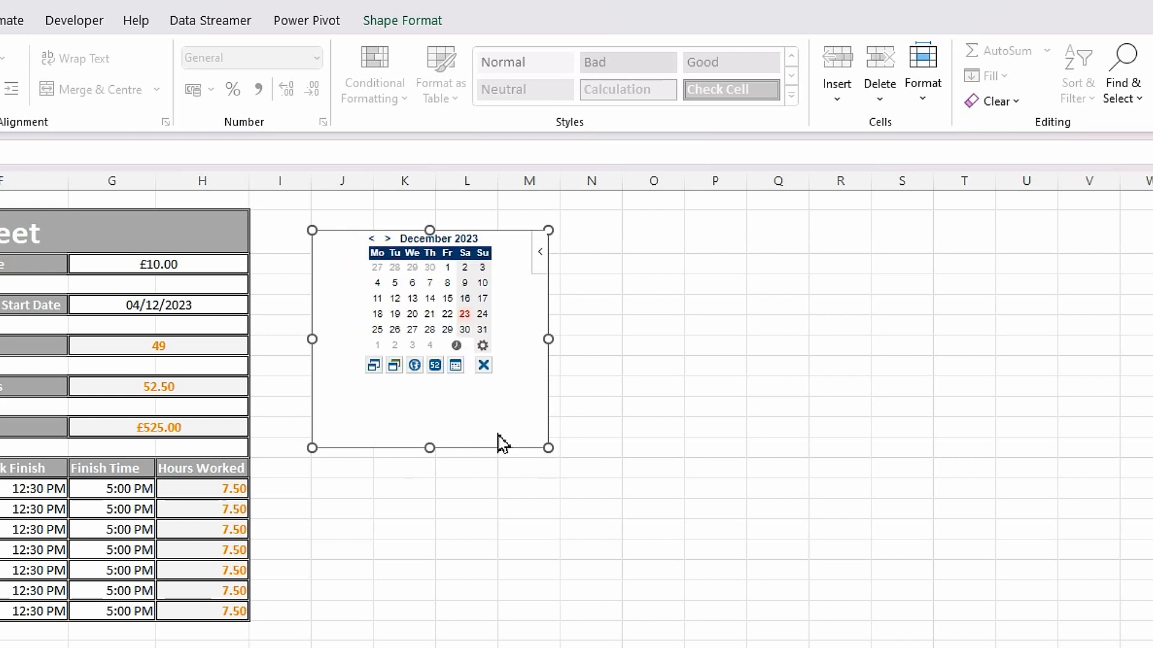
Step: Check the size settings of the calendar object and of the logo picture
click(414, 22)
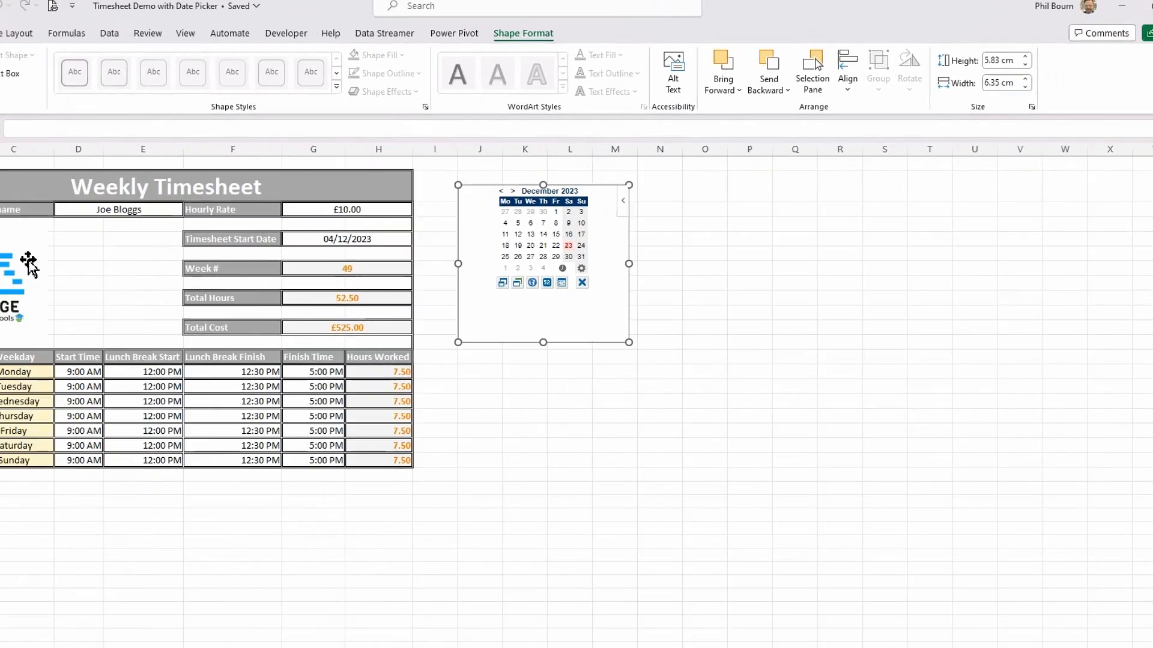
click(144, 233)
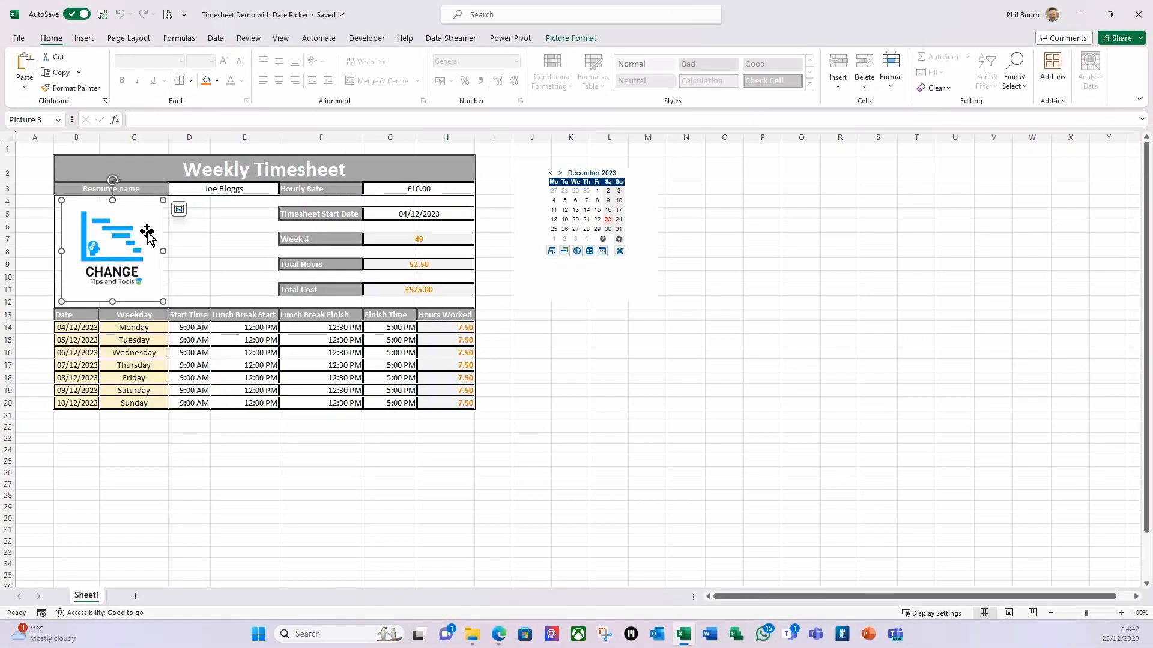
click(571, 40)
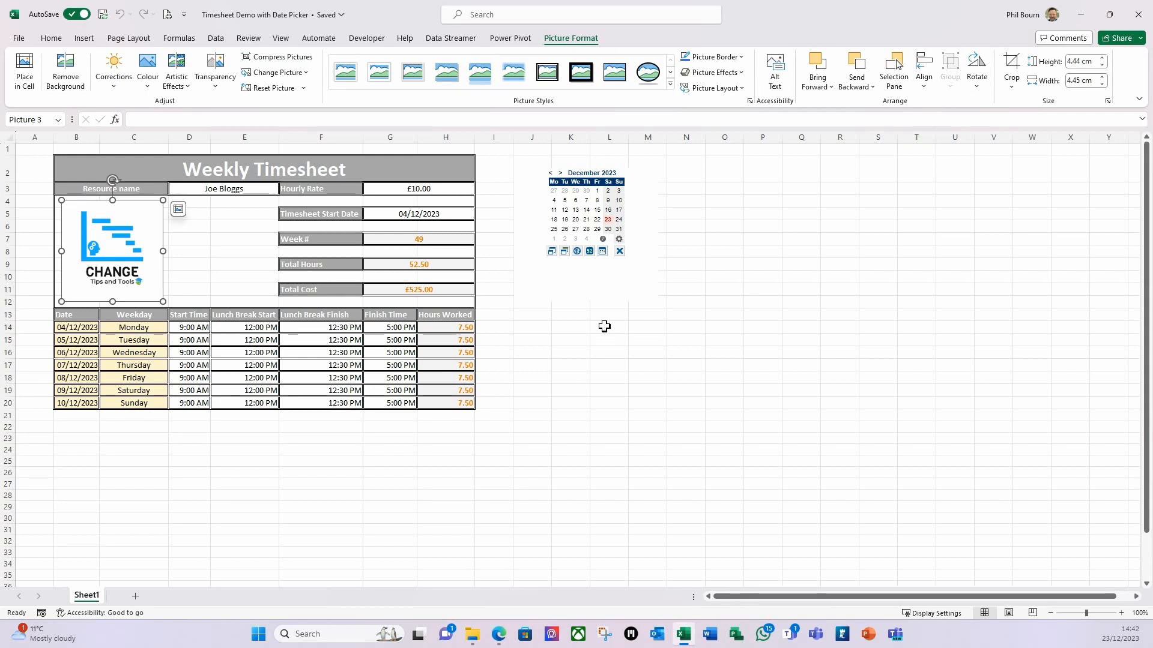
Step: Shrink the mini calendar object to about 4.42 cm high and 4.82 cm wide
click(637, 289)
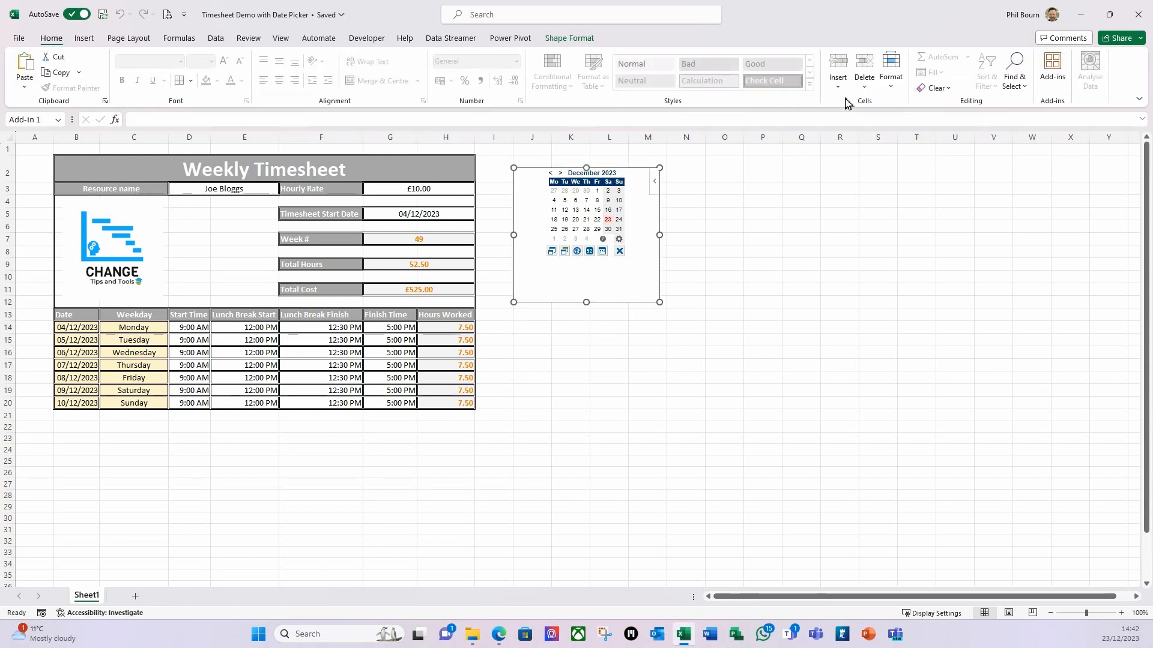
click(576, 40)
click(998, 66)
click(998, 66)
click(998, 66)
click(998, 65)
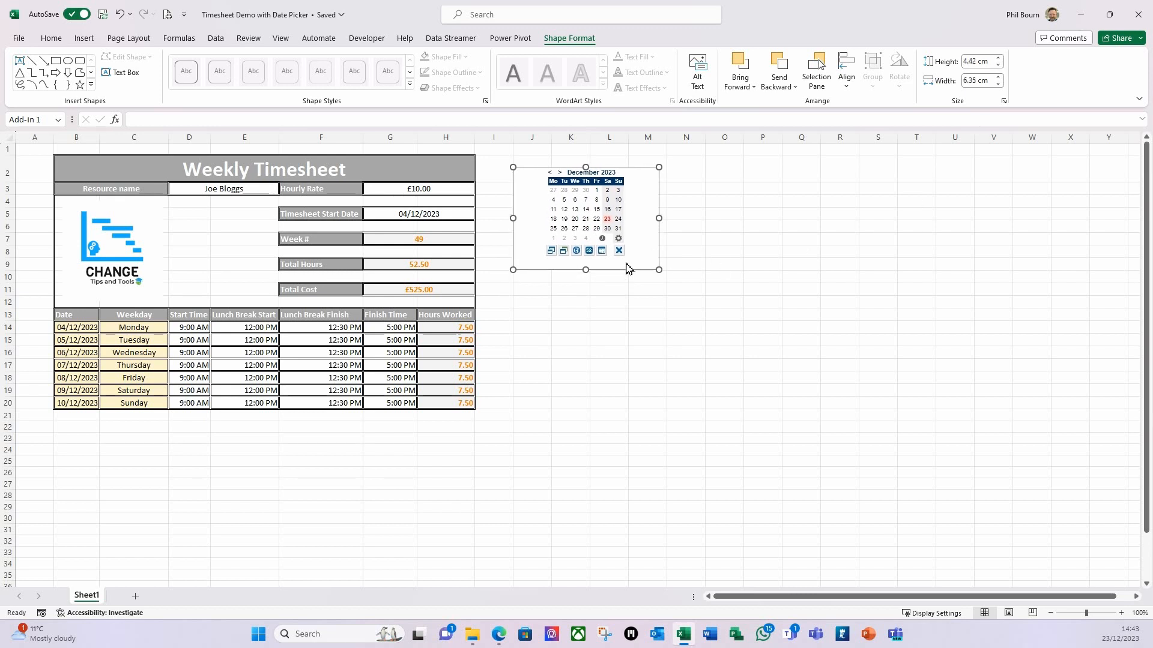
drag(659, 217, 632, 220)
drag(514, 217, 524, 219)
Step: Hide the calendar's row of shortcut icons and tighten its frame to about 3.77 cm high and 4.55 cm wide
click(609, 251)
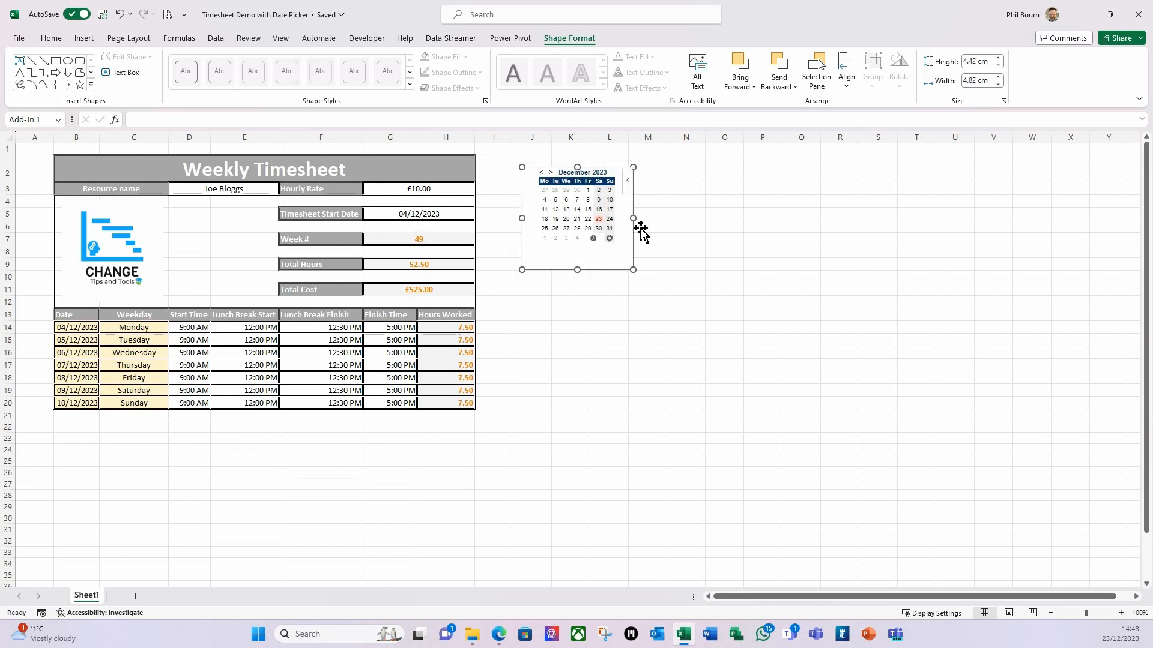
drag(577, 269, 577, 254)
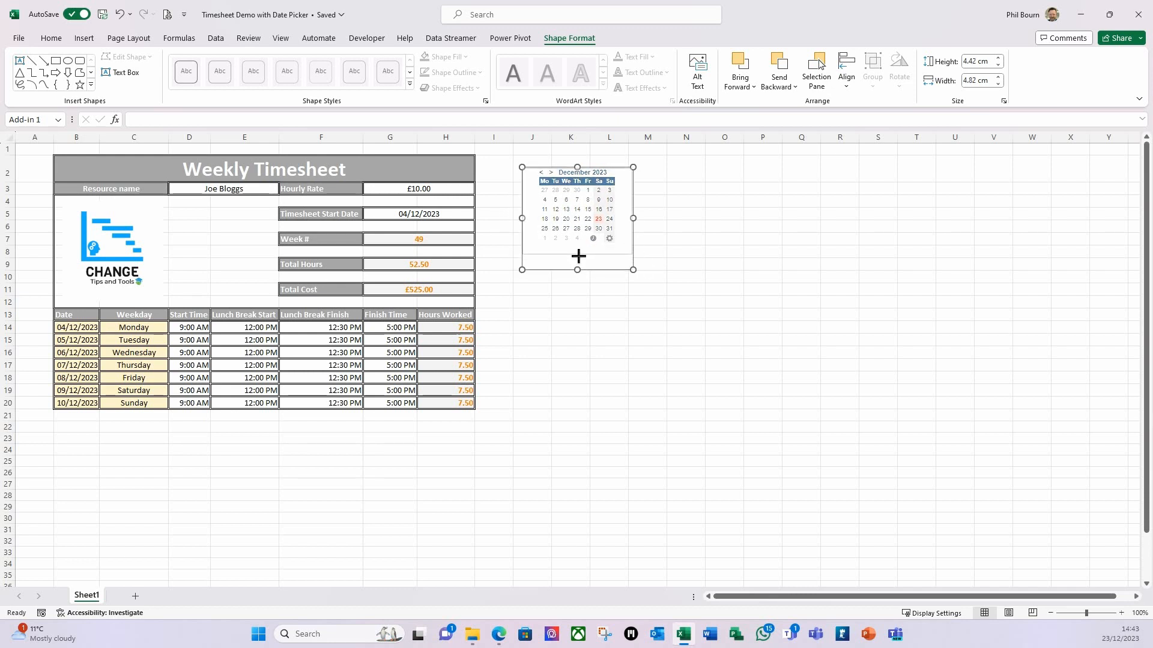
drag(634, 213, 627, 213)
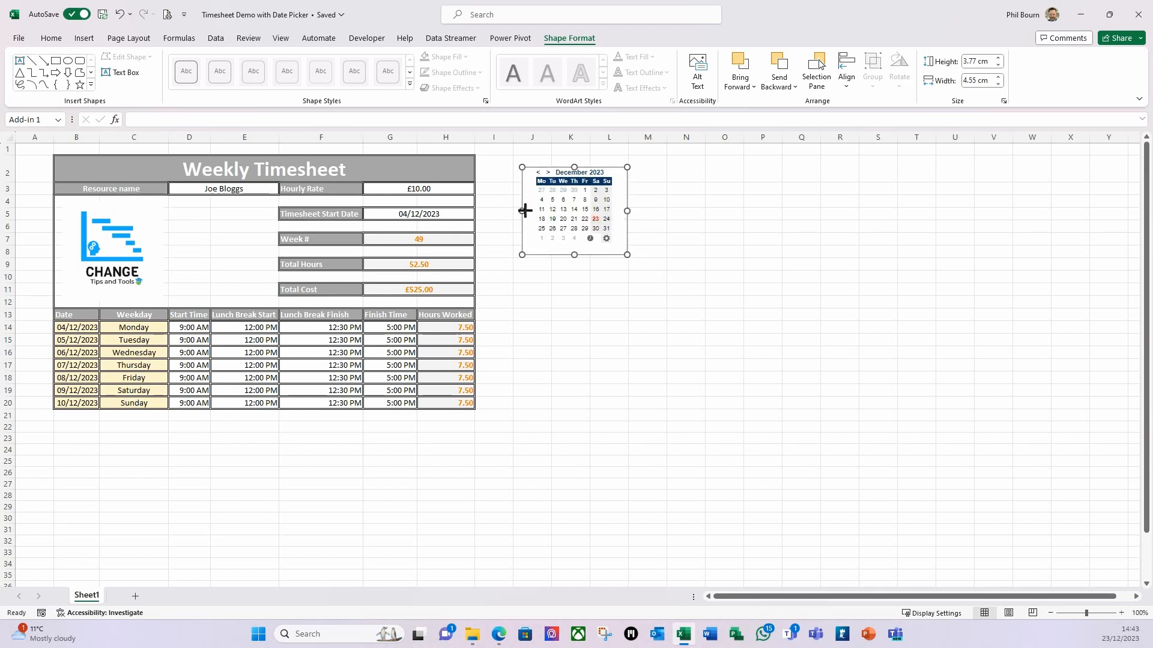
Step: Move the mini calendar into the blank area beside the logo and narrow column I
drag(589, 258, 238, 291)
click(615, 319)
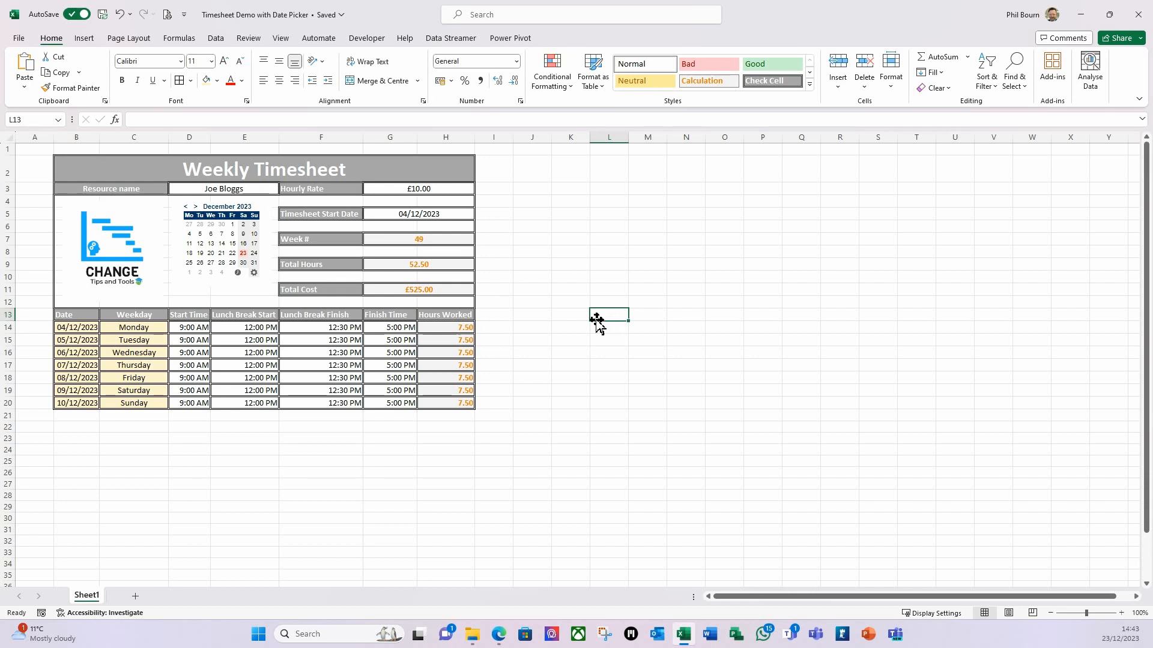
drag(514, 140, 488, 140)
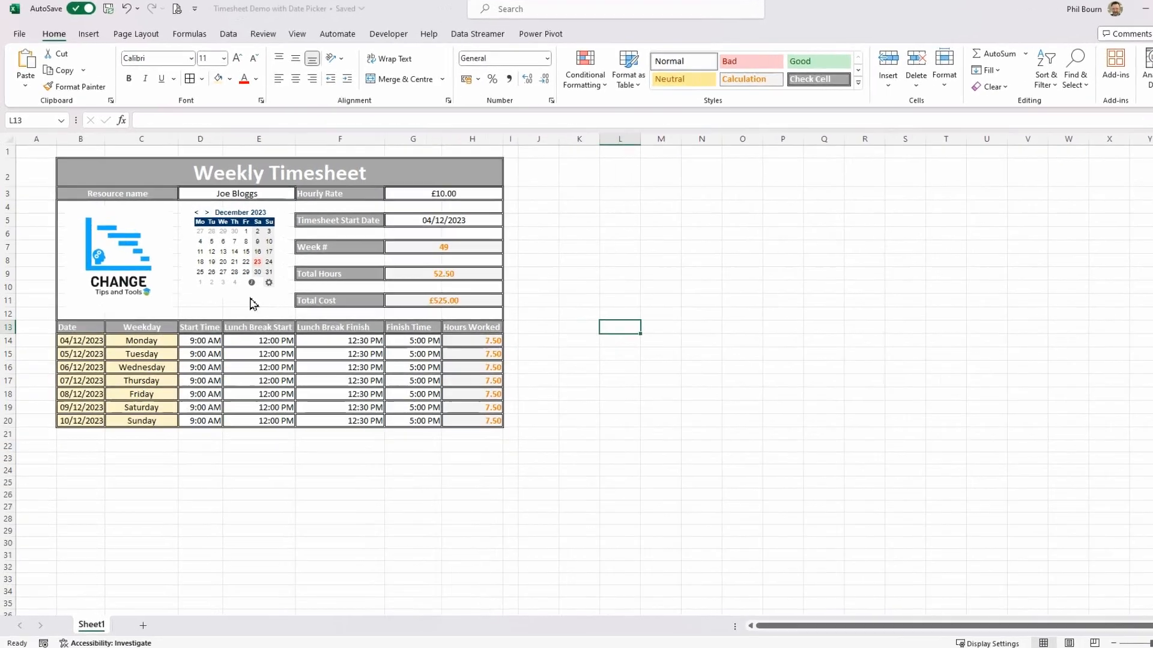
Step: Set the Timesheet Start Date in G5 to 11/12/2023 from the mini calendar, overwriting the cell contents
click(243, 298)
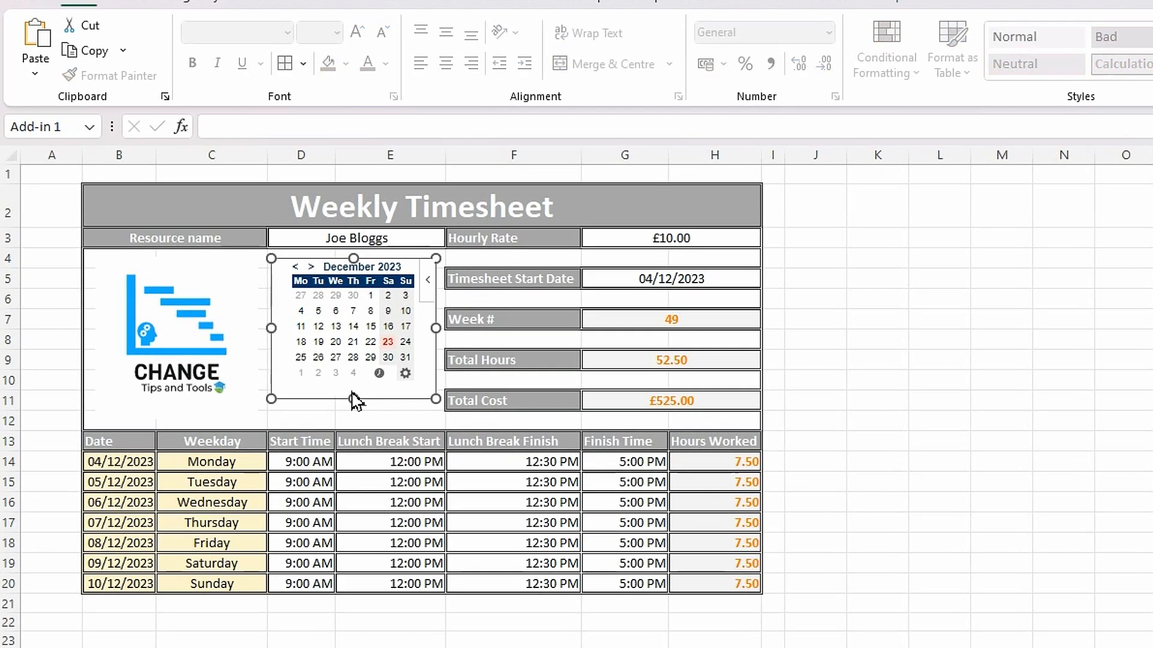
click(630, 280)
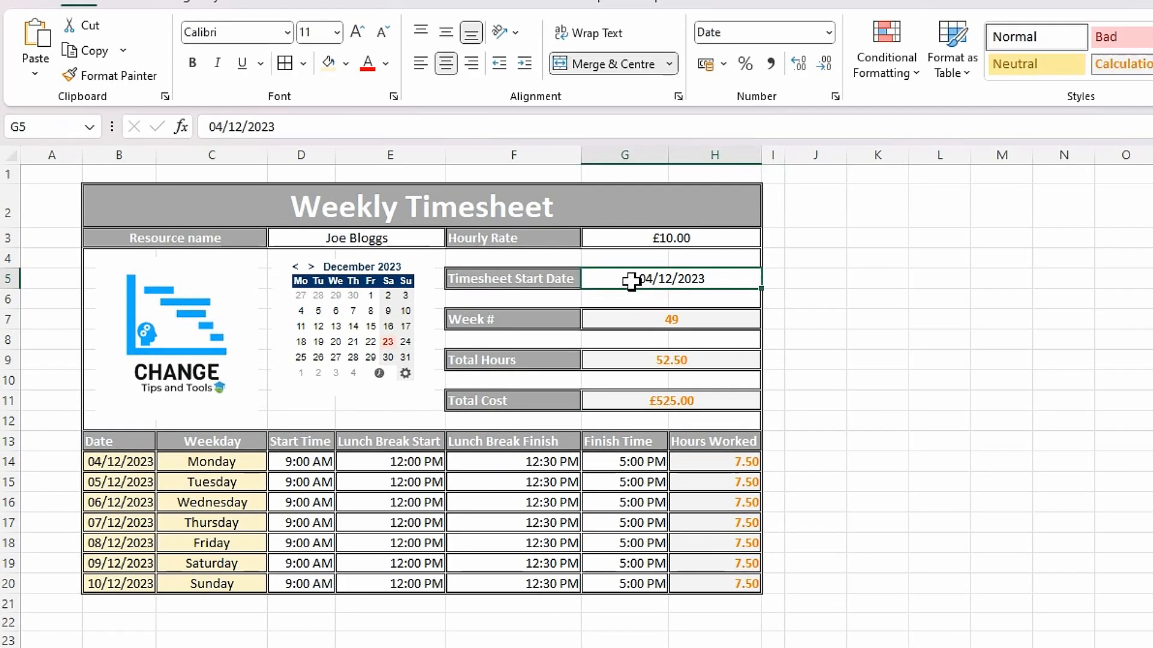
click(302, 328)
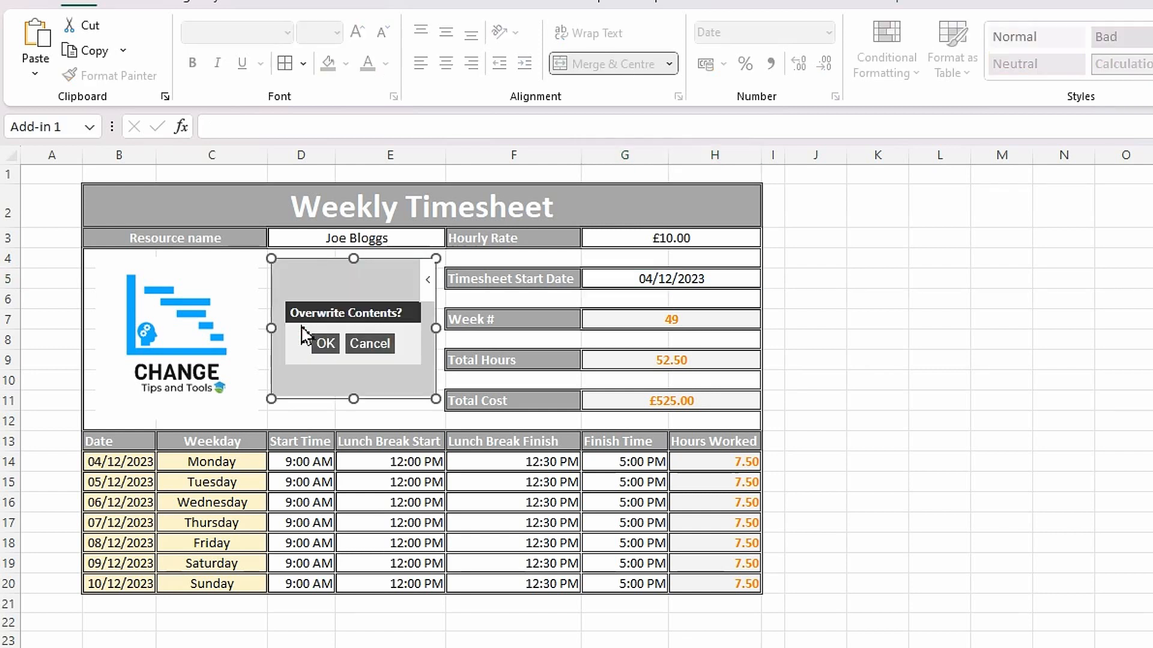
click(326, 344)
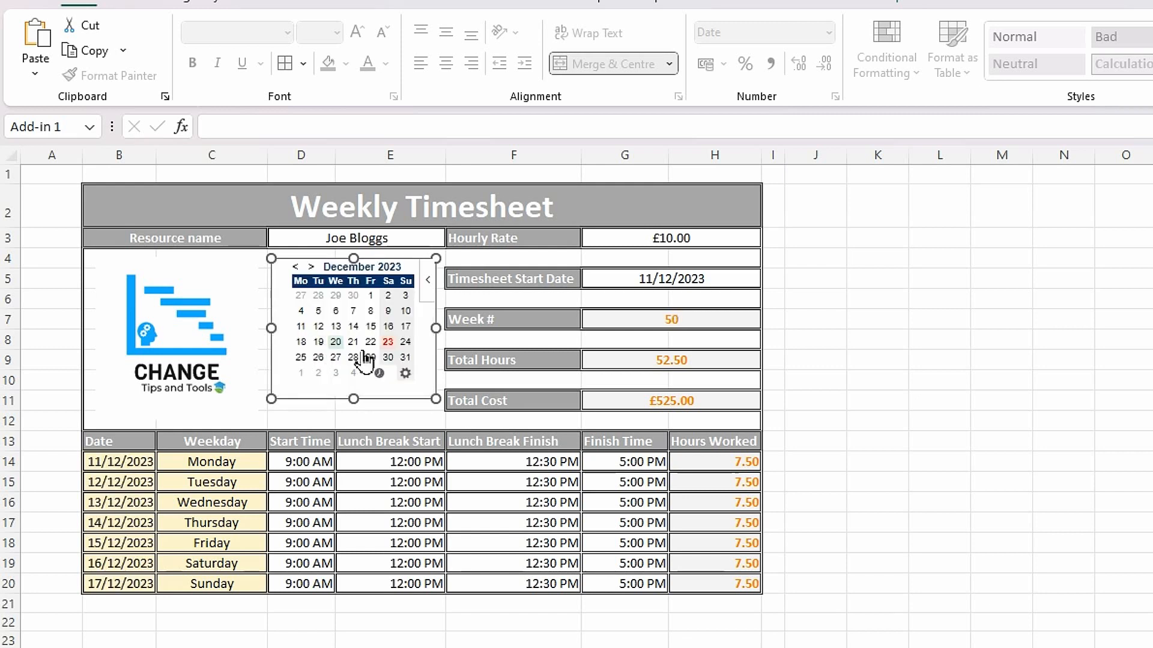
Step: Browse one month forward in the mini calendar and return to December 2023
click(310, 267)
click(295, 267)
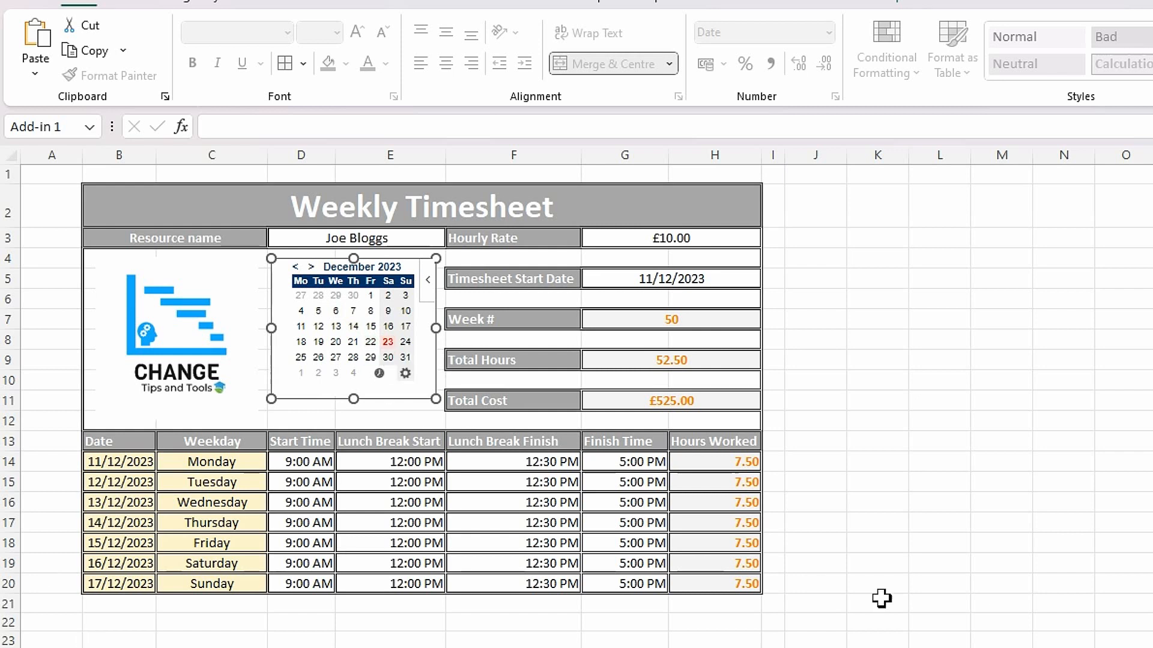
click(1023, 545)
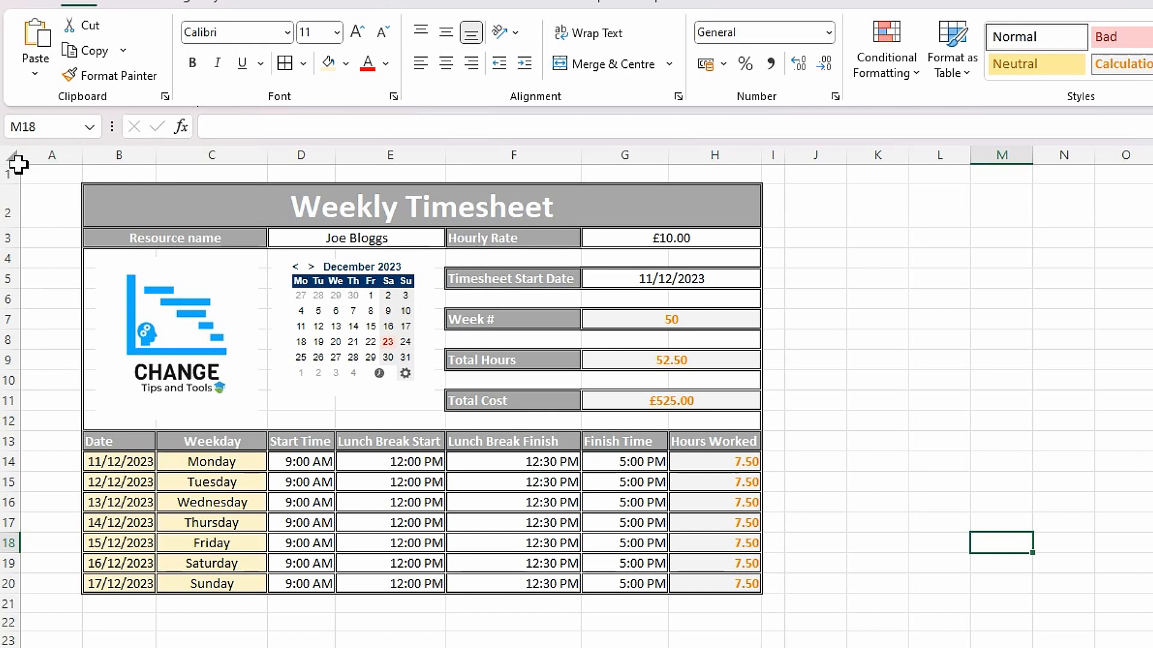
Step: Narrow columns A and I and reduce the height of row 21 around the timesheet
drag(82, 164, 37, 180)
drag(741, 157, 731, 159)
drag(13, 614, 15, 611)
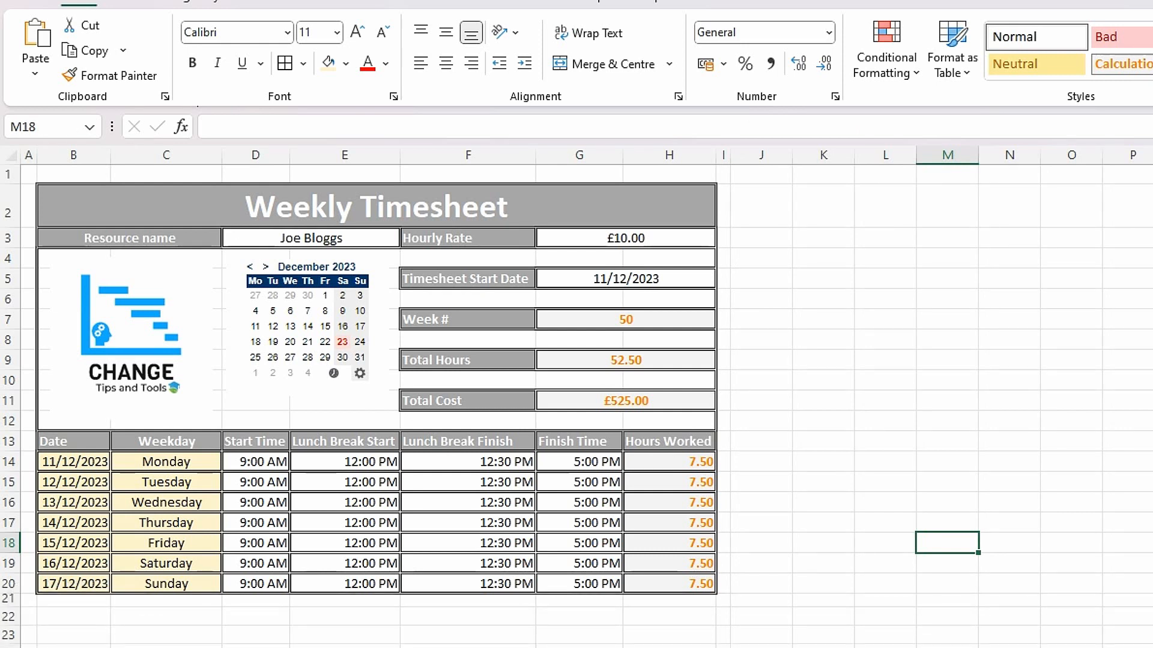
click(166, 647)
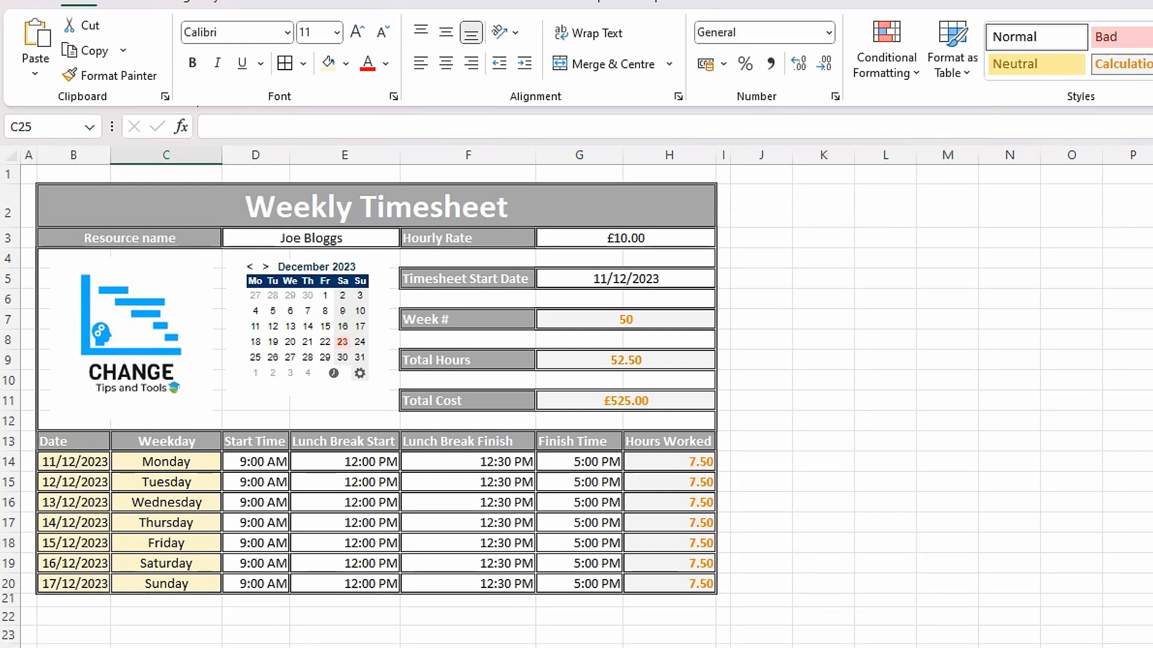
click(772, 161)
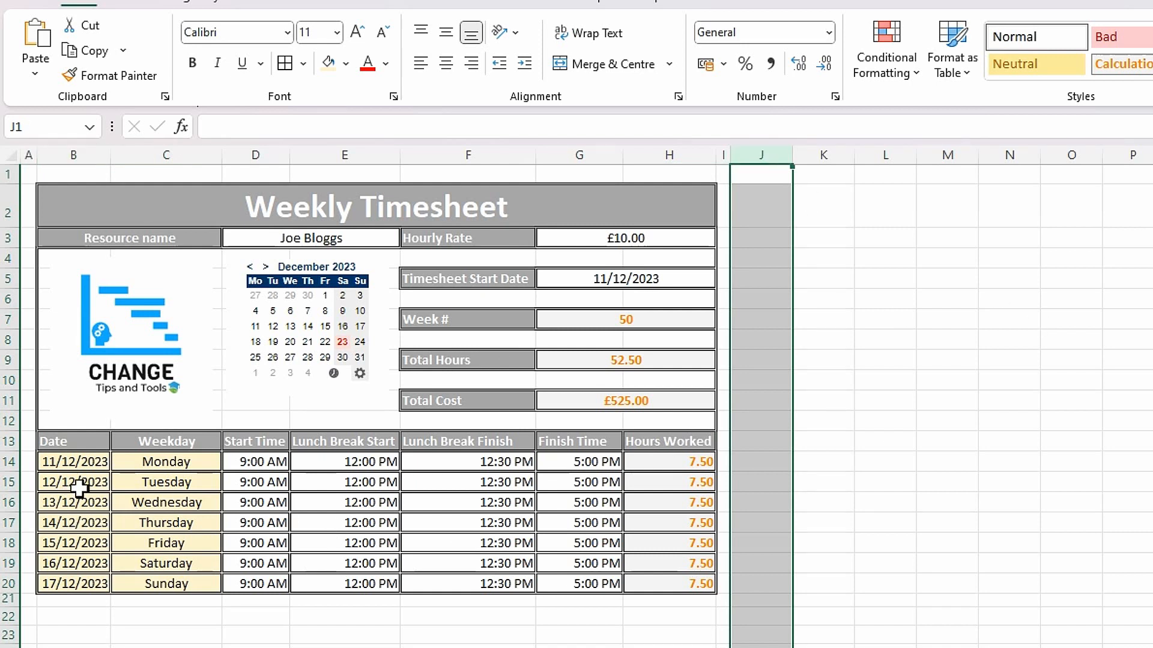
Step: Set the protection of all cells on the sheet to both Locked and Hidden
click(10, 157)
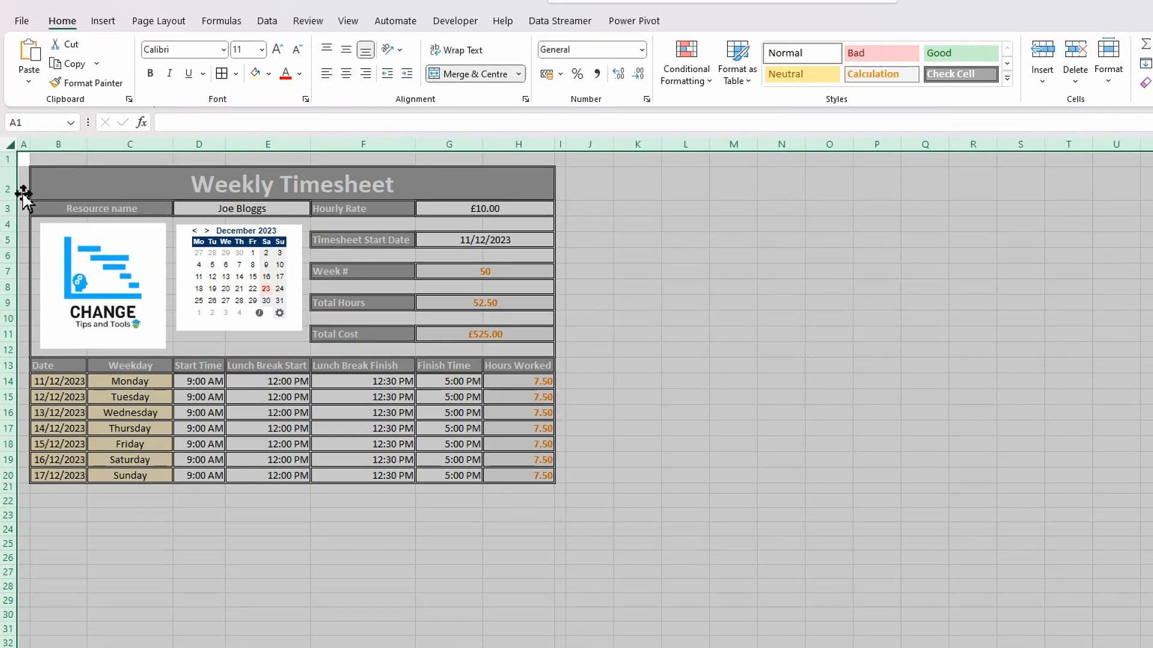
right_click(661, 275)
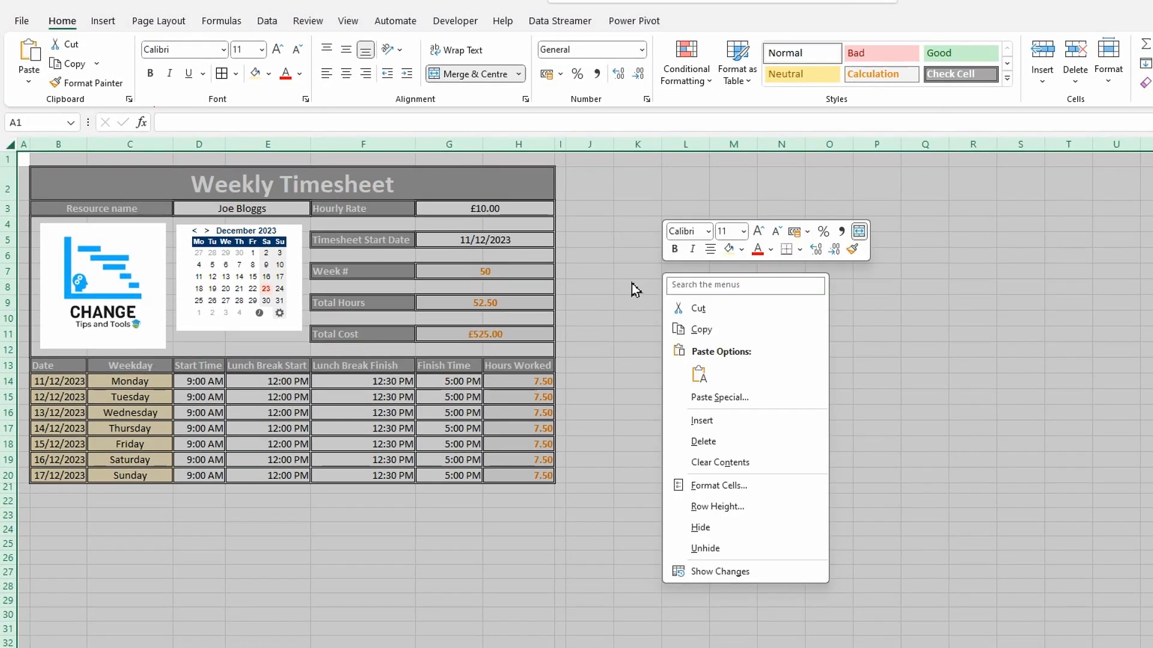
click(723, 486)
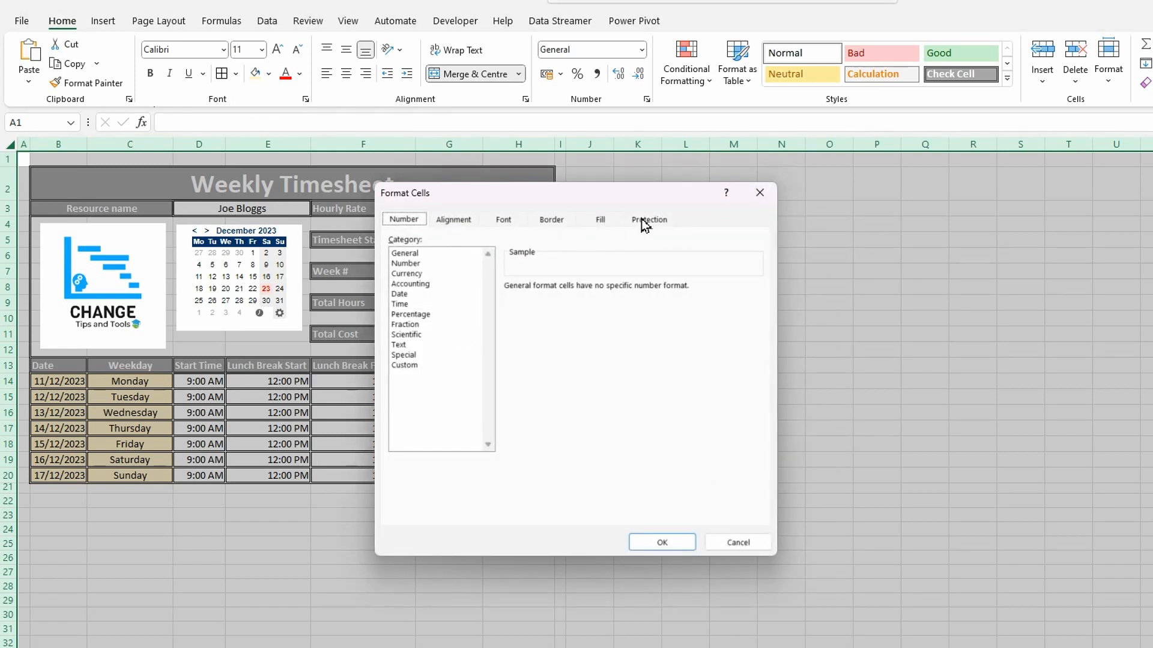
click(646, 219)
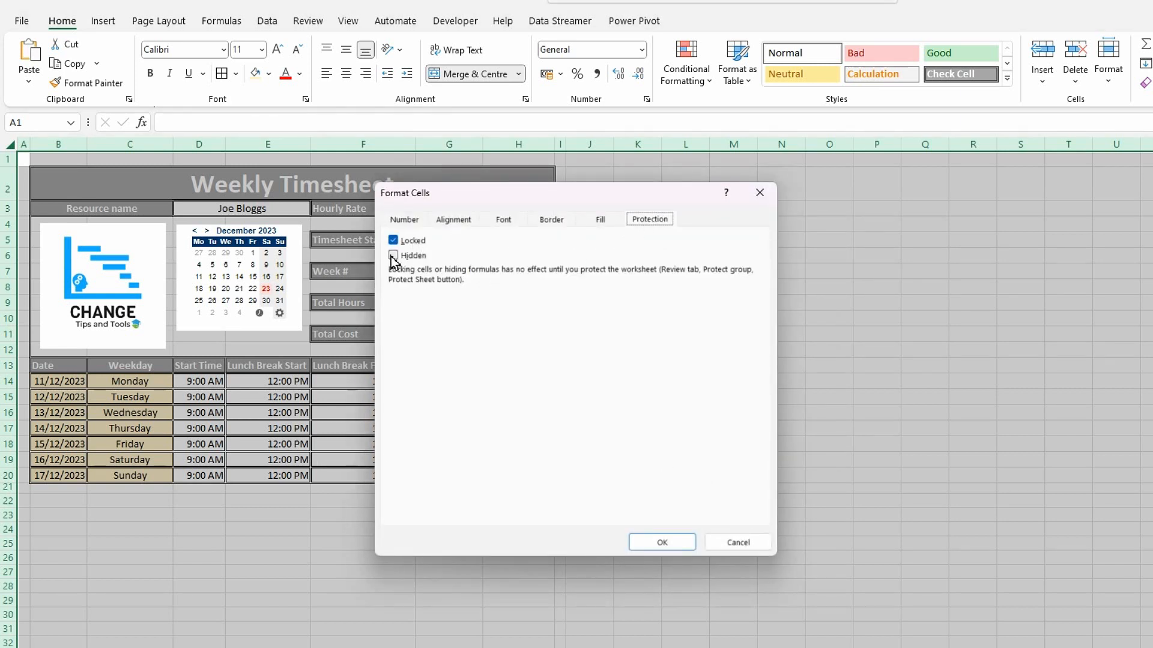
click(662, 542)
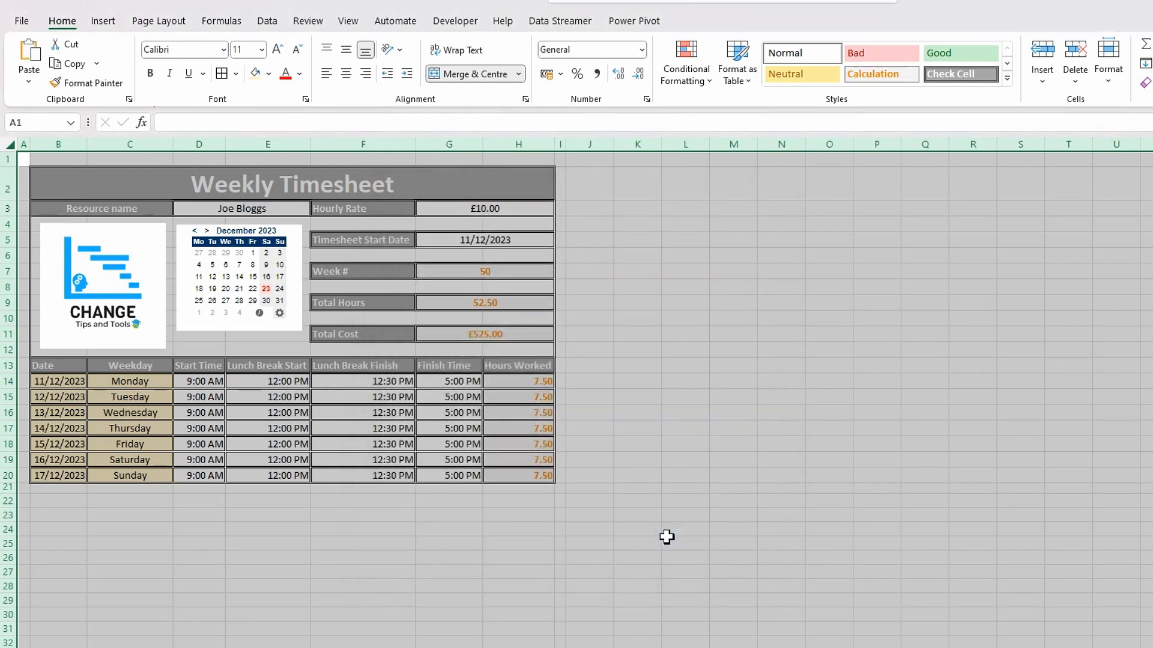
click(628, 273)
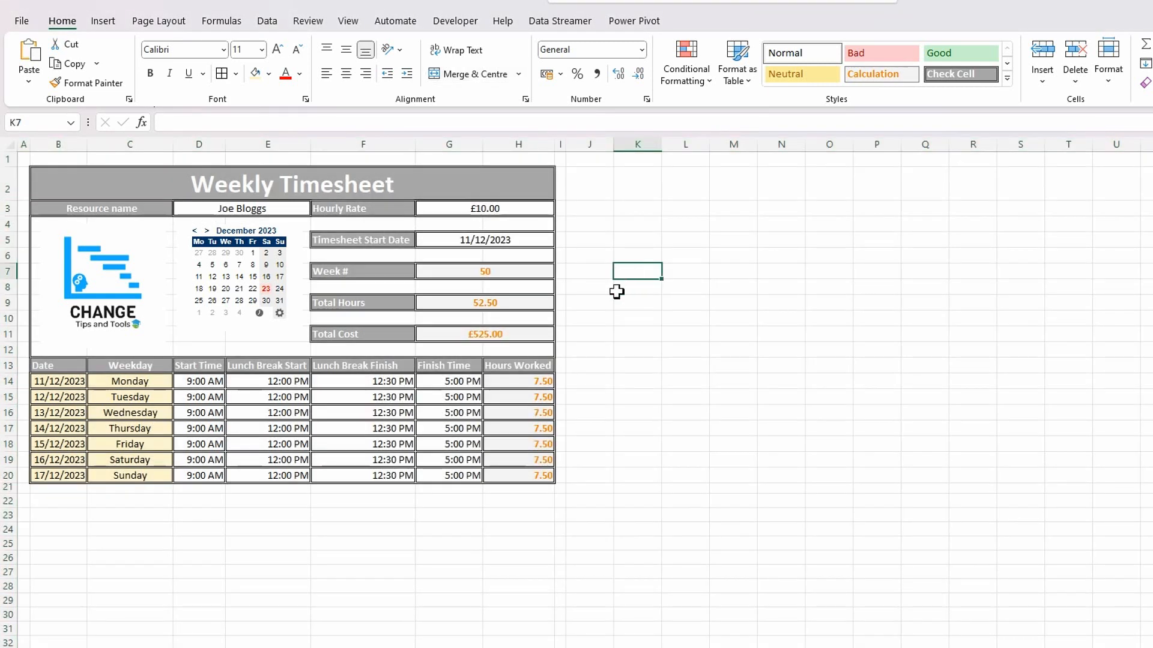
Step: Turn off the Locked and Hidden protection options for the resource name entry cell D3
click(243, 208)
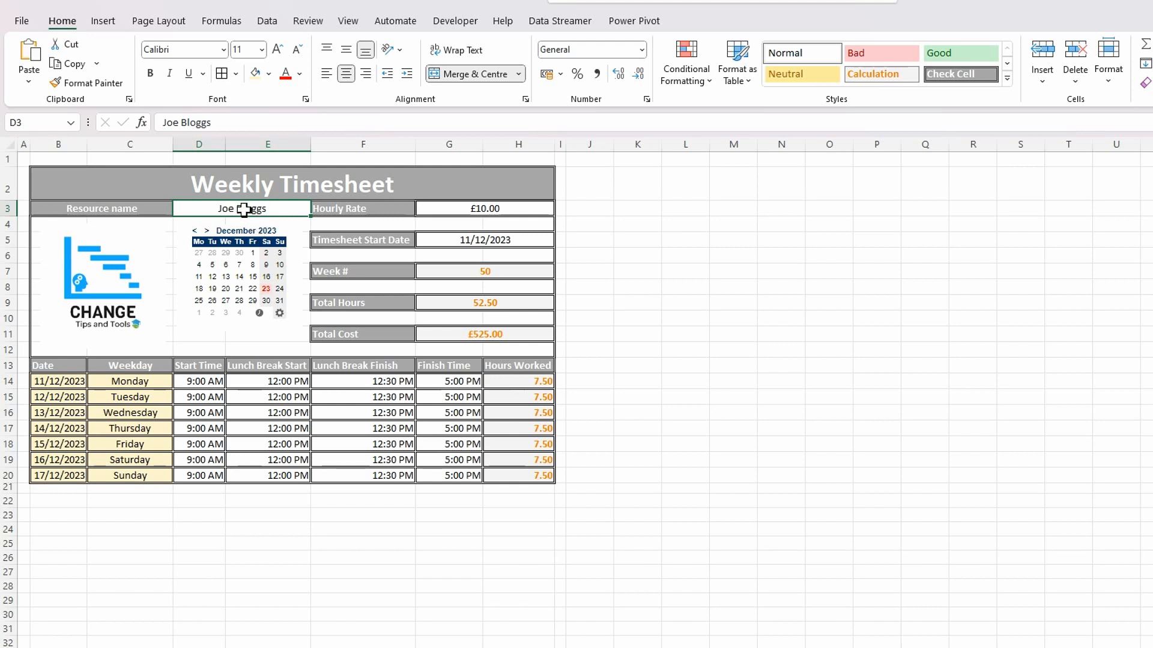
right_click(246, 208)
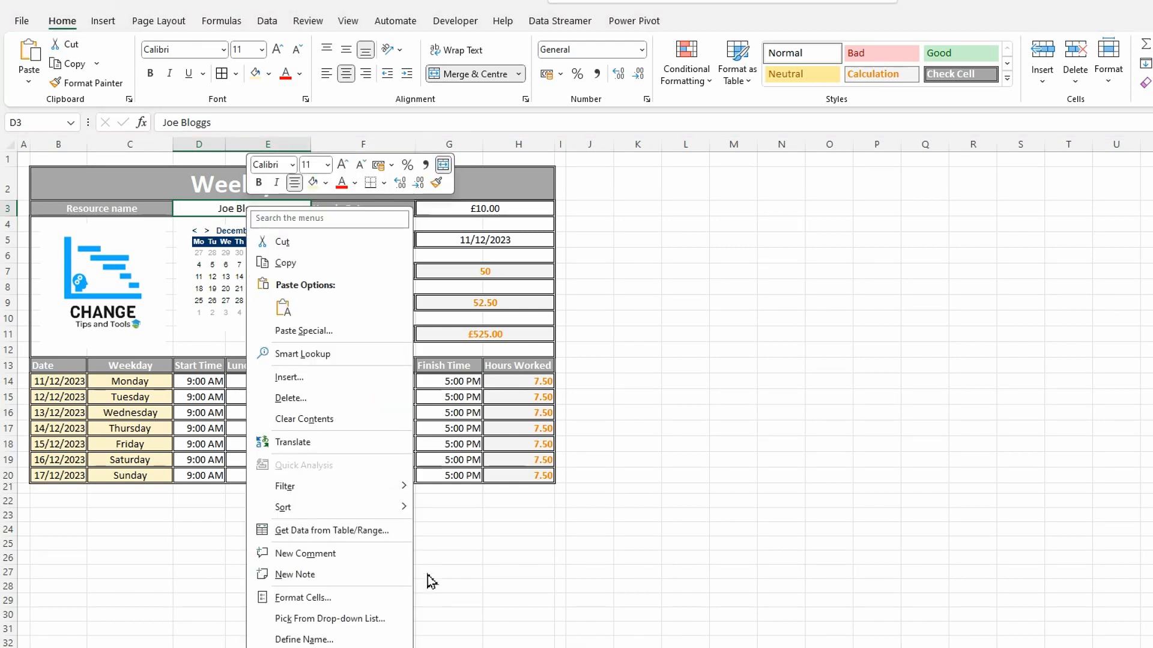
click(290, 597)
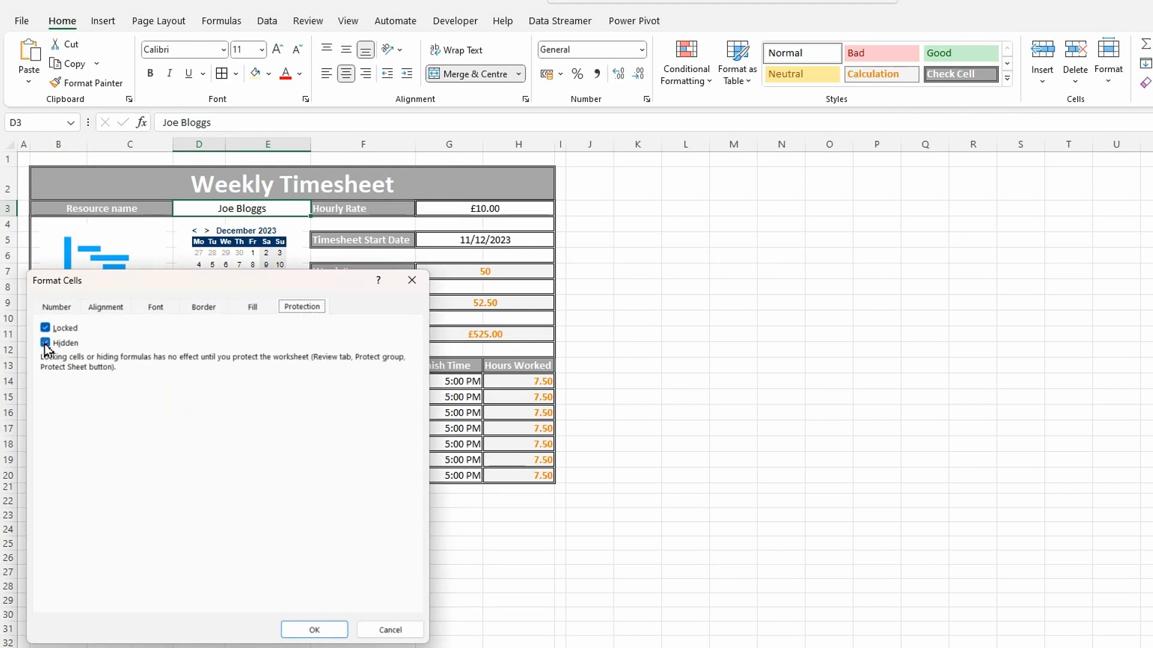
click(46, 329)
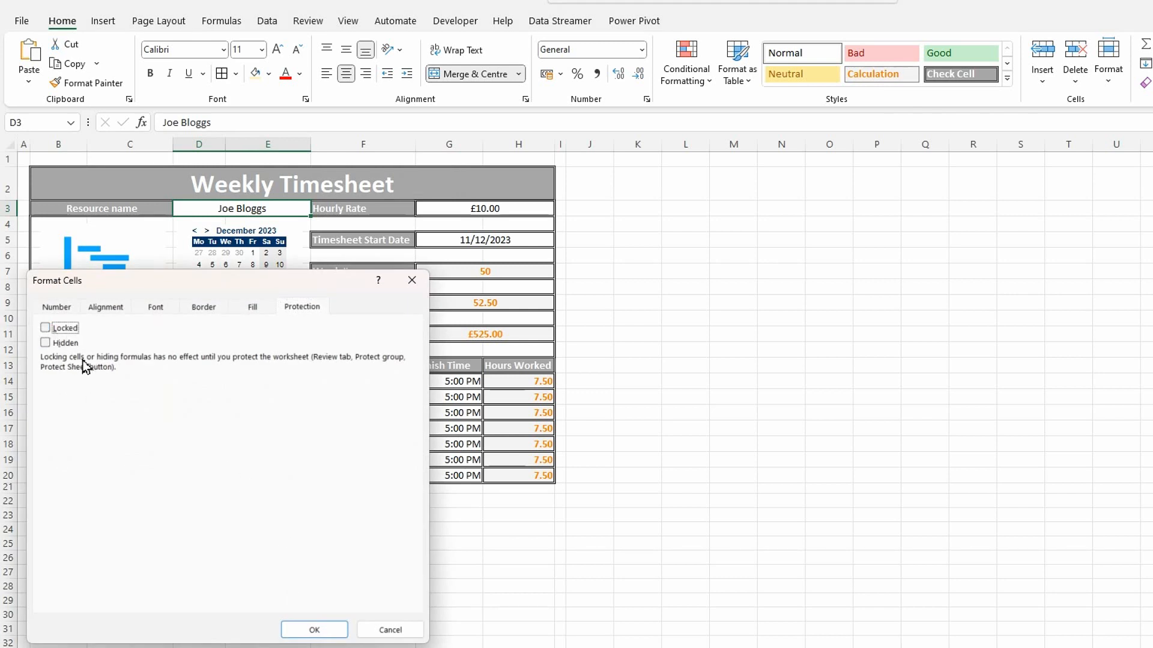
click(317, 629)
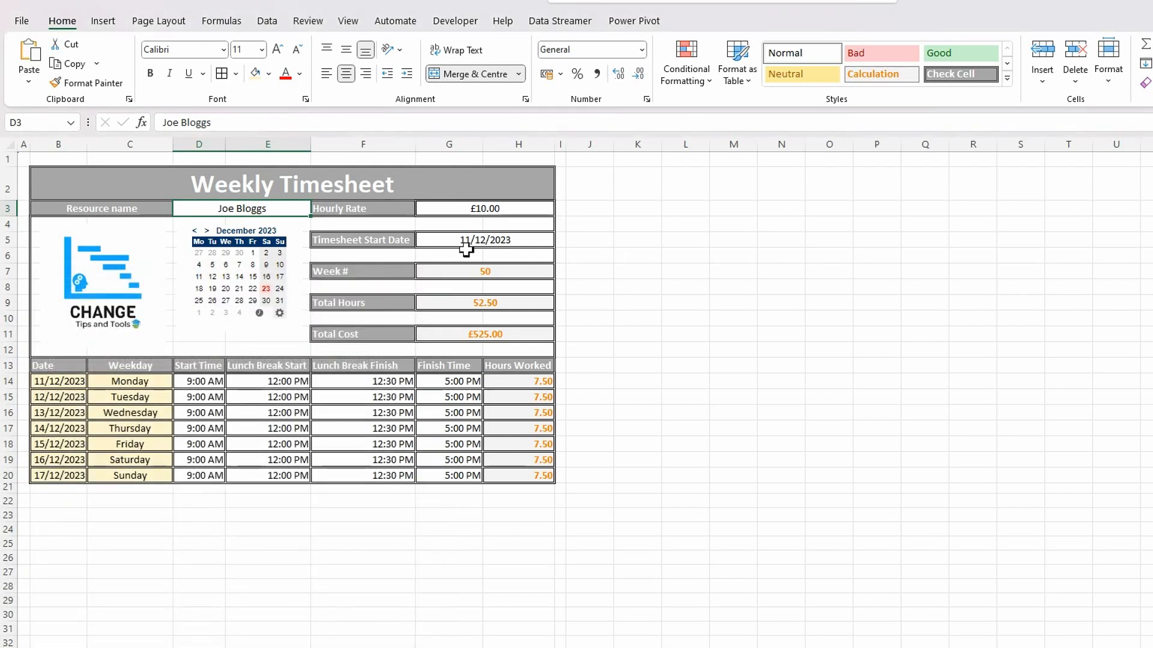
Step: Turn off the Locked protection option for the Hourly Rate entry cell G3
click(482, 210)
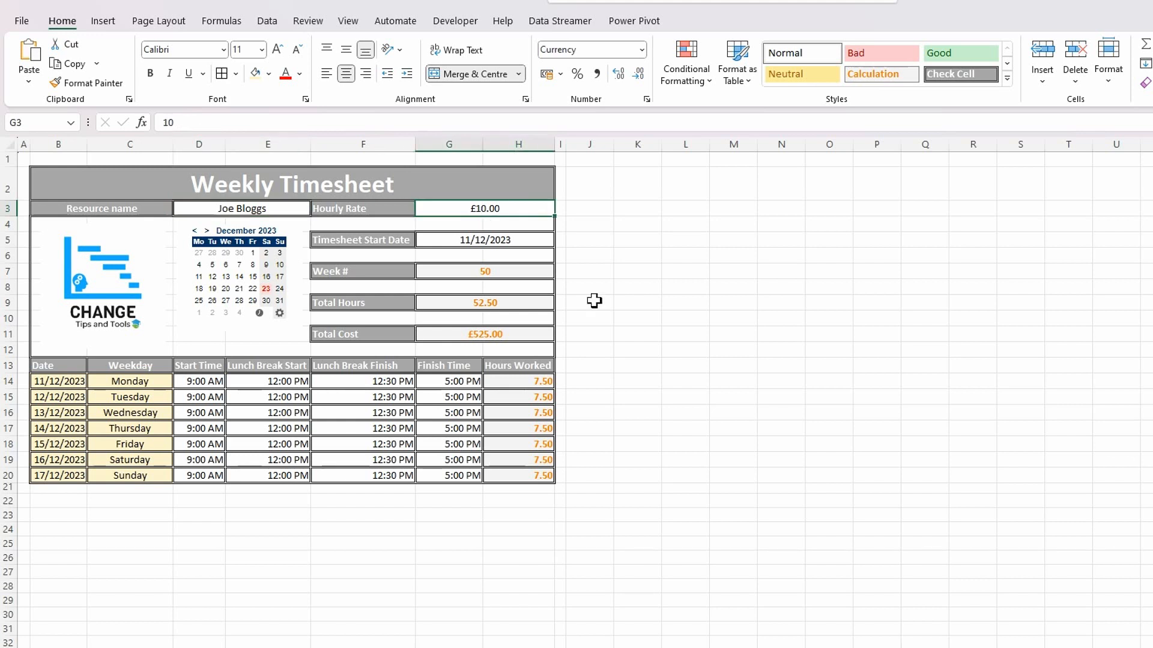
right_click(505, 211)
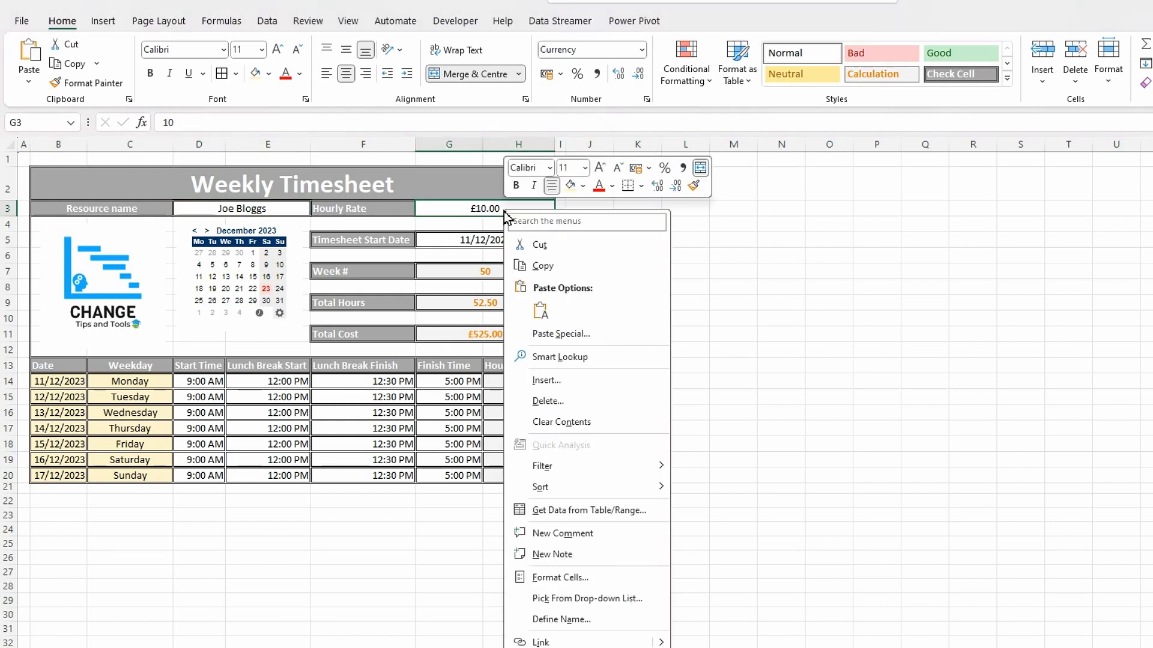
click(561, 578)
click(268, 320)
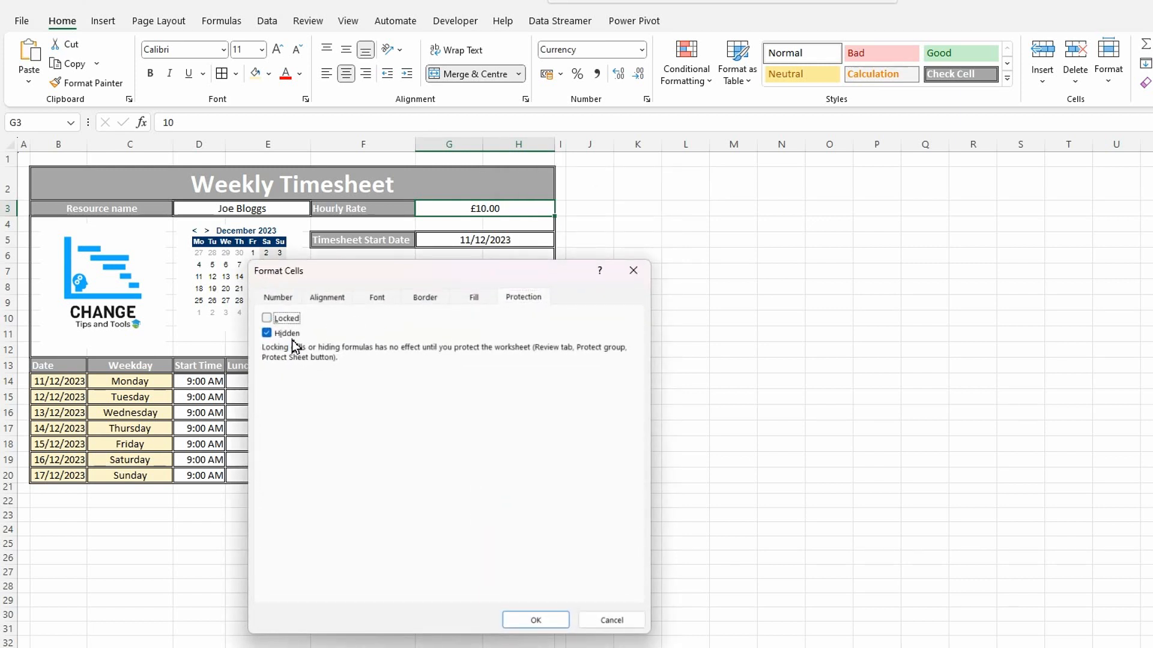
click(531, 621)
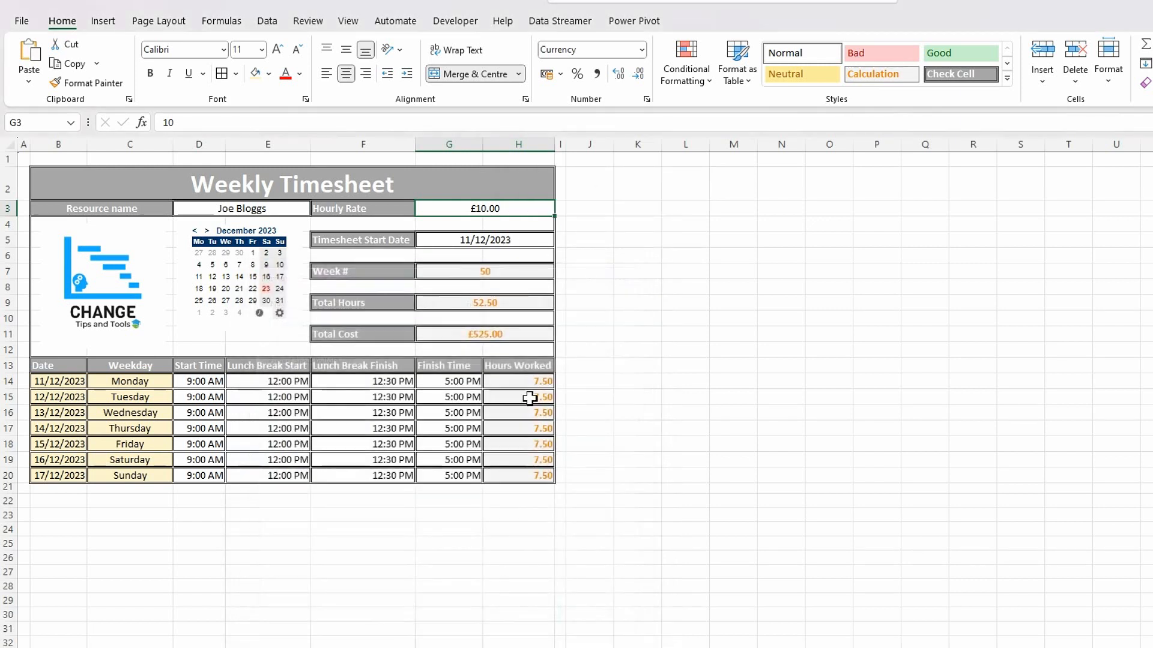
Step: Turn off the Locked protection option for the Timesheet Start Date entry cell G5
click(501, 242)
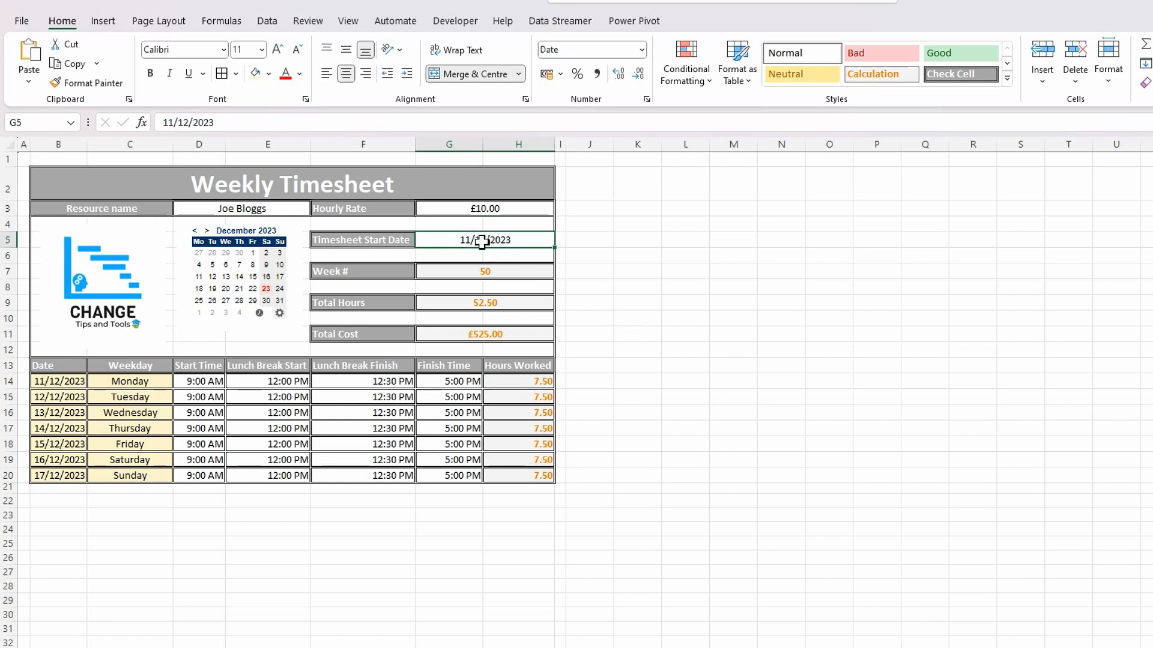
right_click(482, 242)
click(538, 598)
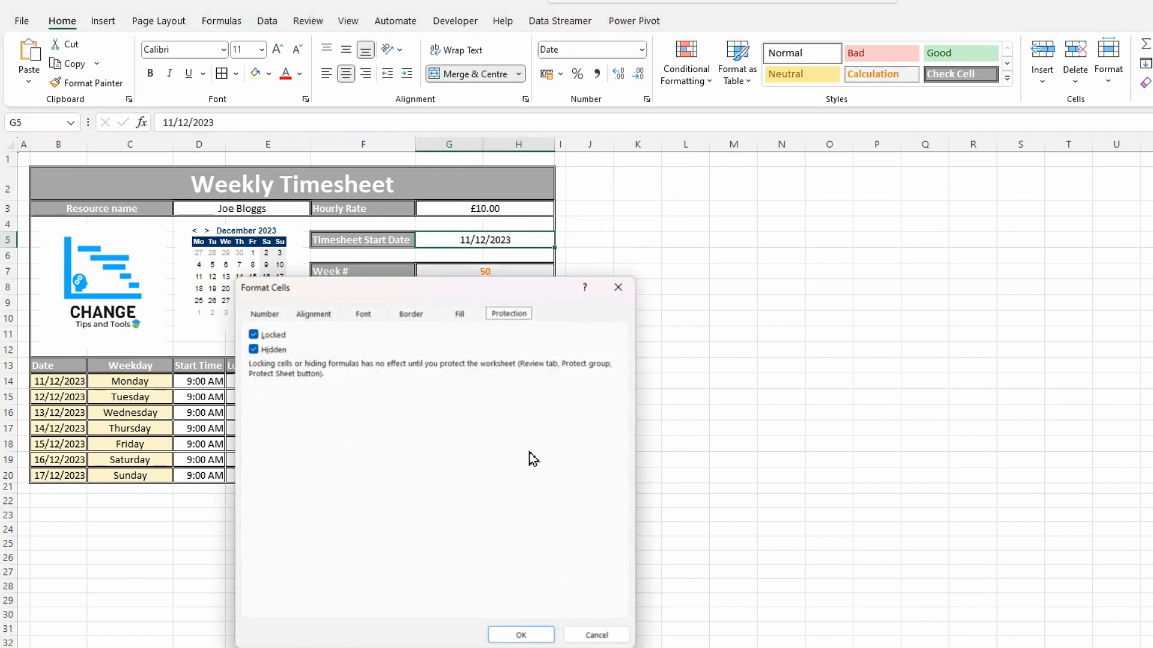
click(252, 334)
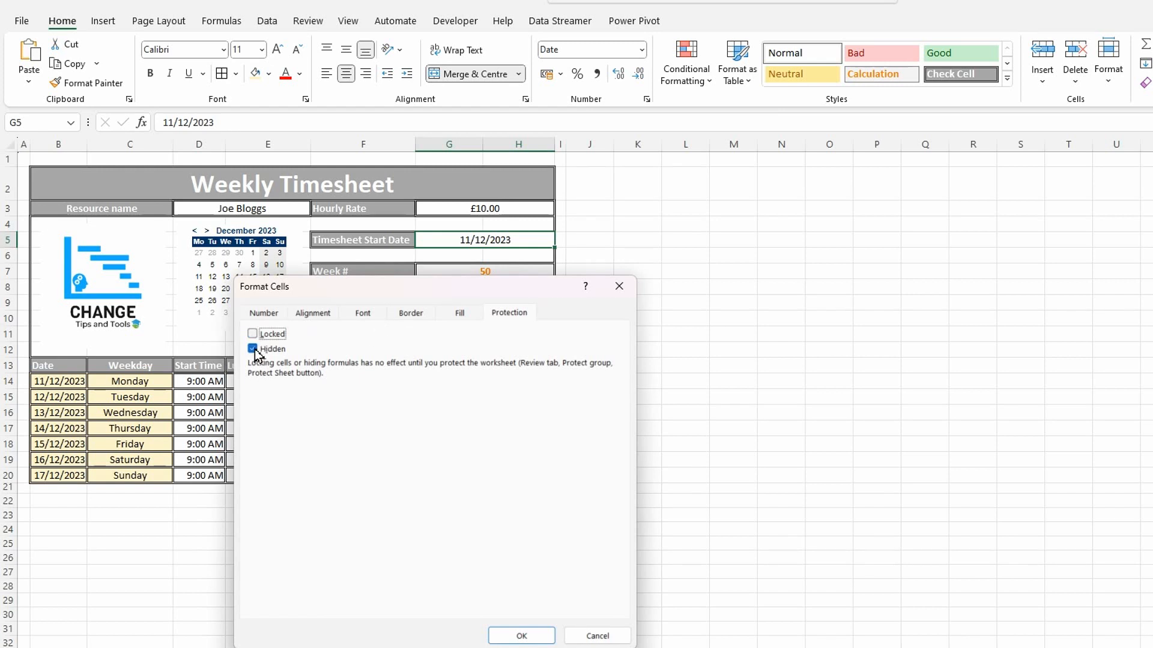
click(523, 635)
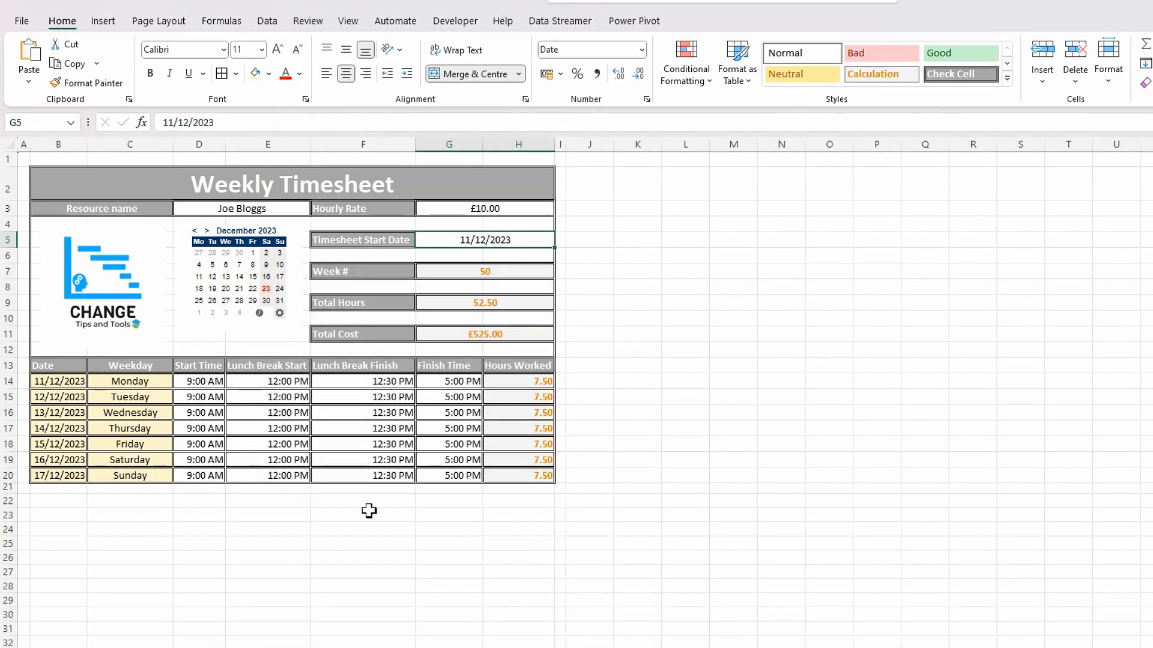
Step: Turn off the Locked and Hidden protection options for the start, lunch break and finish time entry cells D14:G20
drag(198, 381, 460, 477)
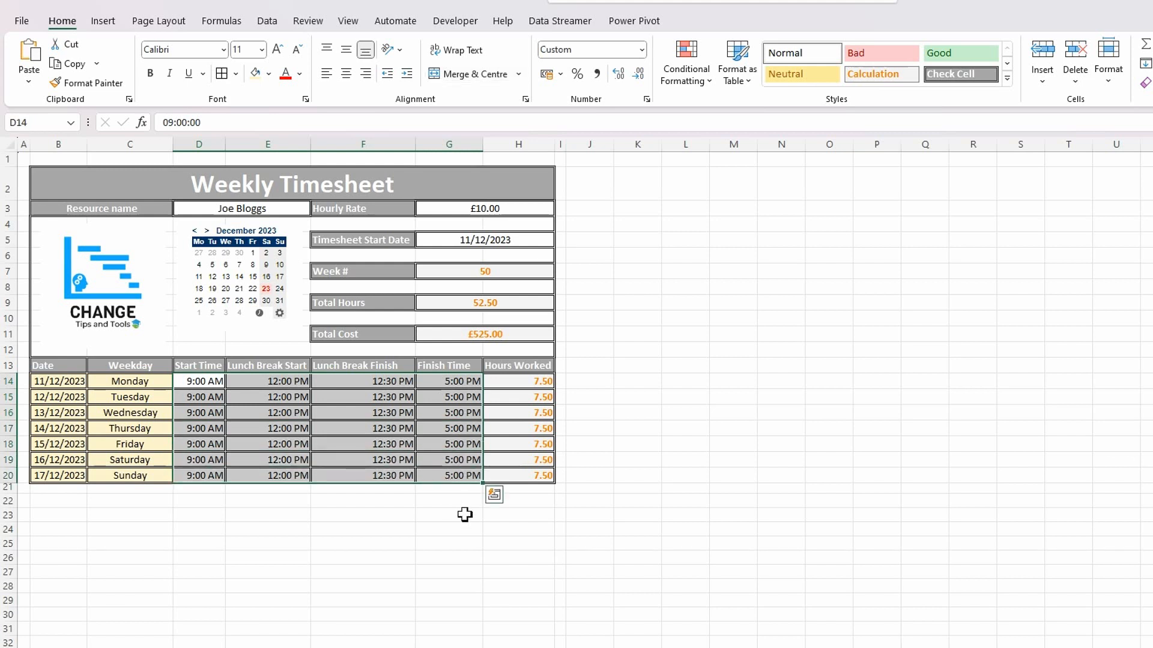
right_click(456, 478)
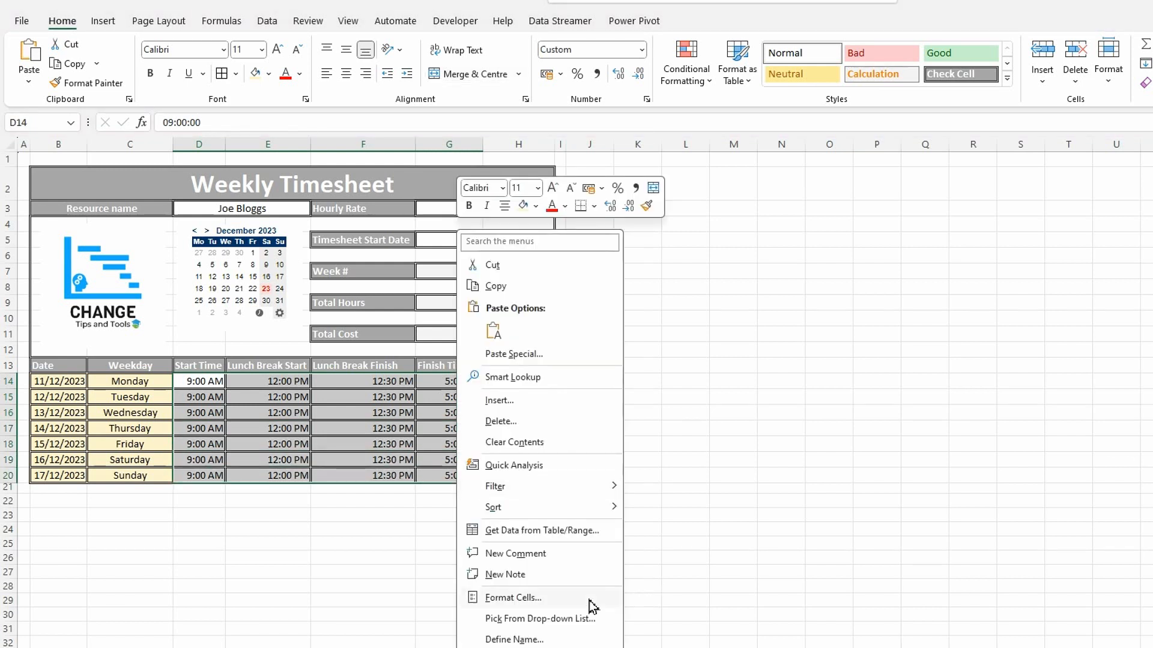
click(530, 600)
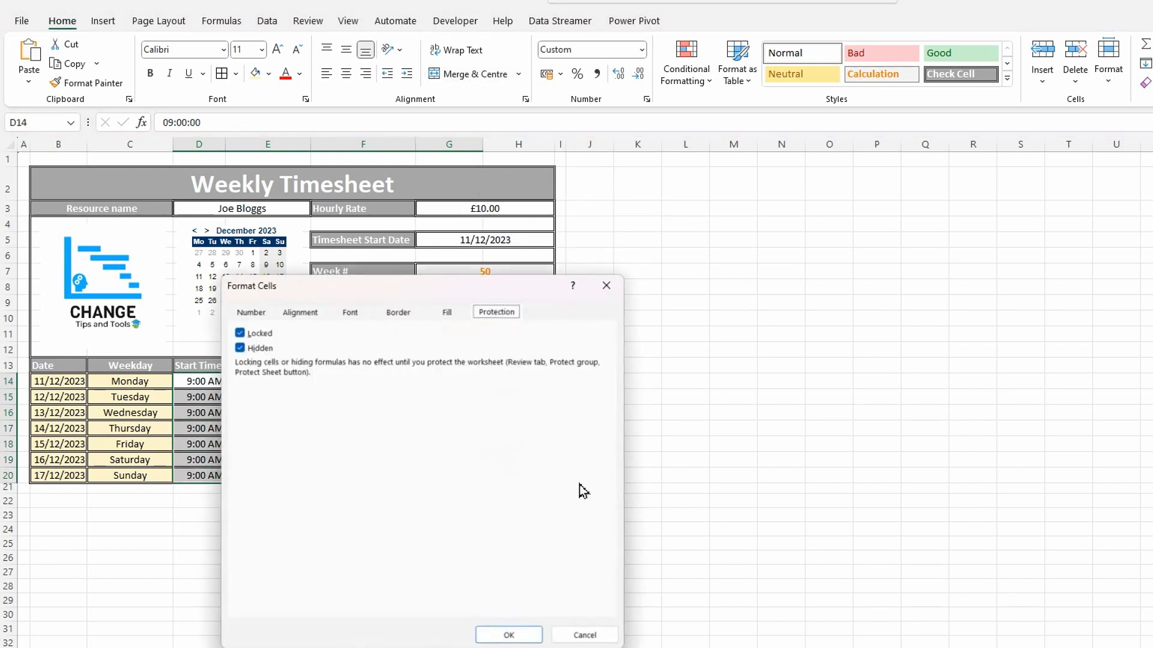
click(240, 349)
click(239, 334)
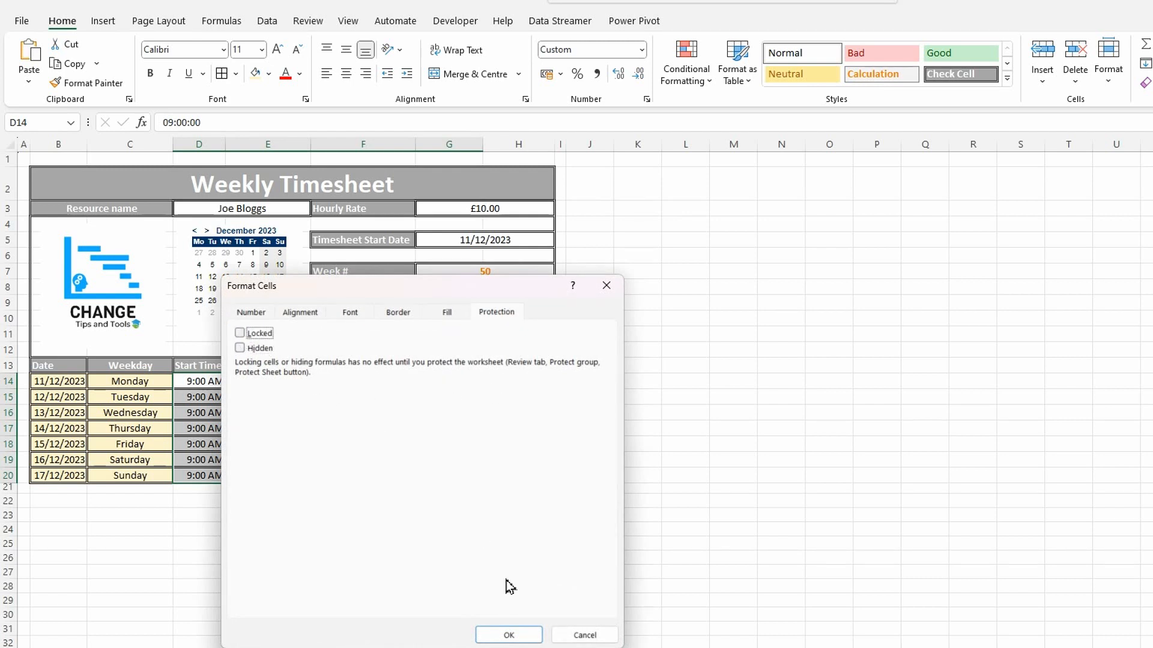
click(507, 635)
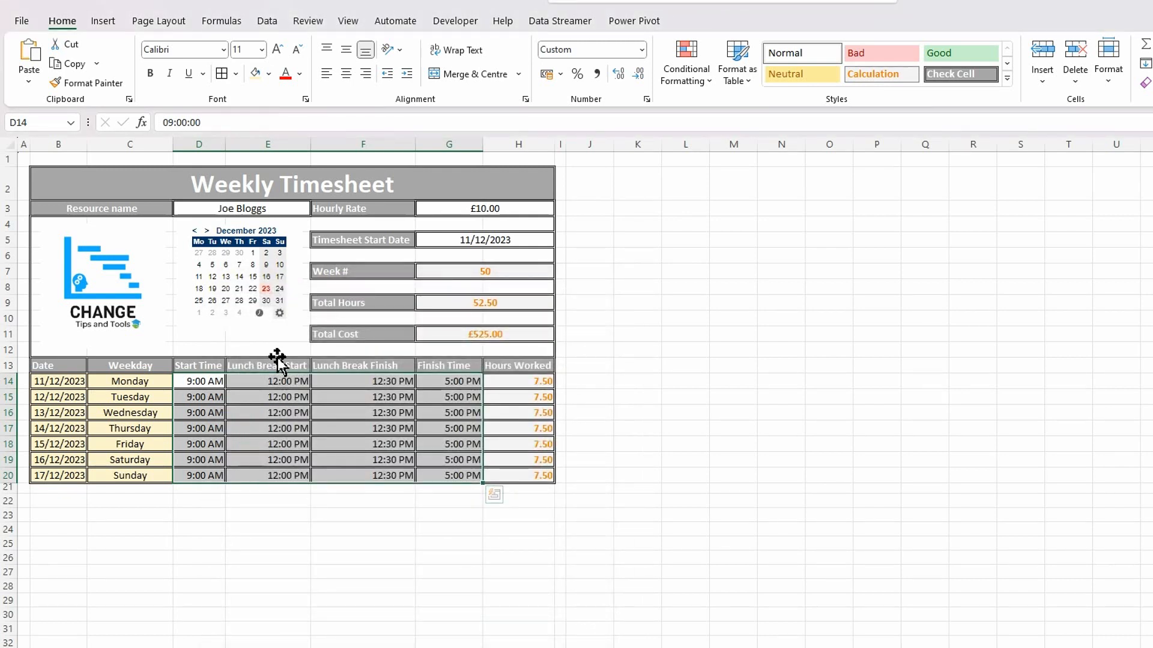
click(634, 302)
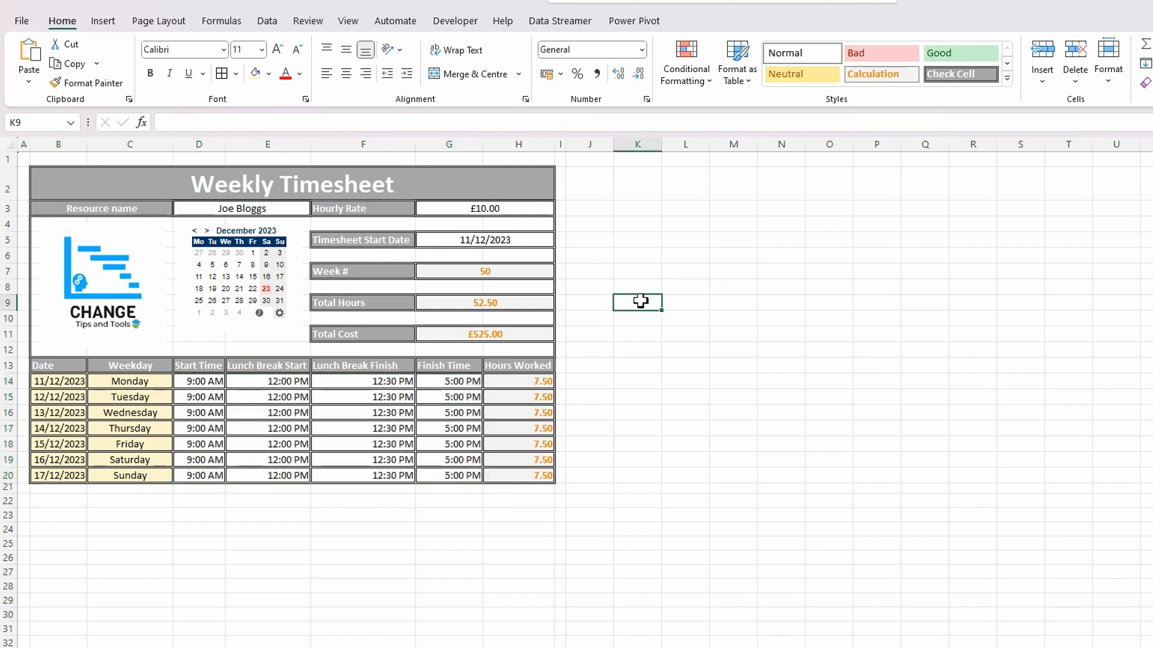
Step: Hide the gridlines on the timesheet worksheet
click(348, 24)
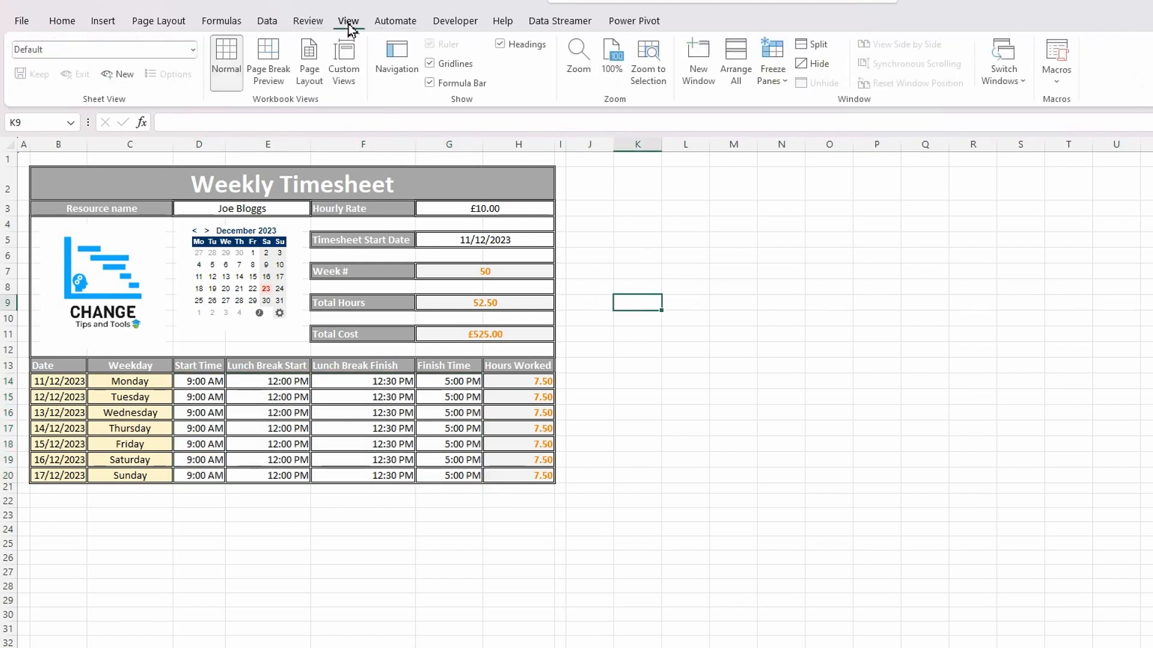
click(431, 64)
click(705, 198)
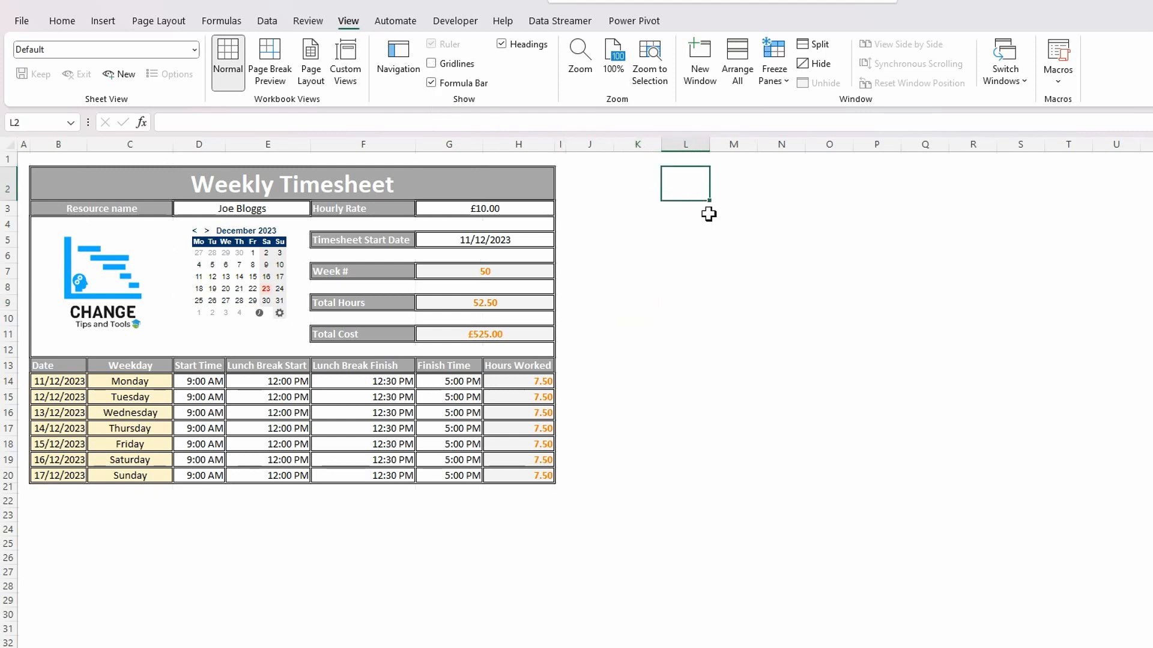
Step: Hide all unused columns from column J through the last column of the sheet
click(591, 145)
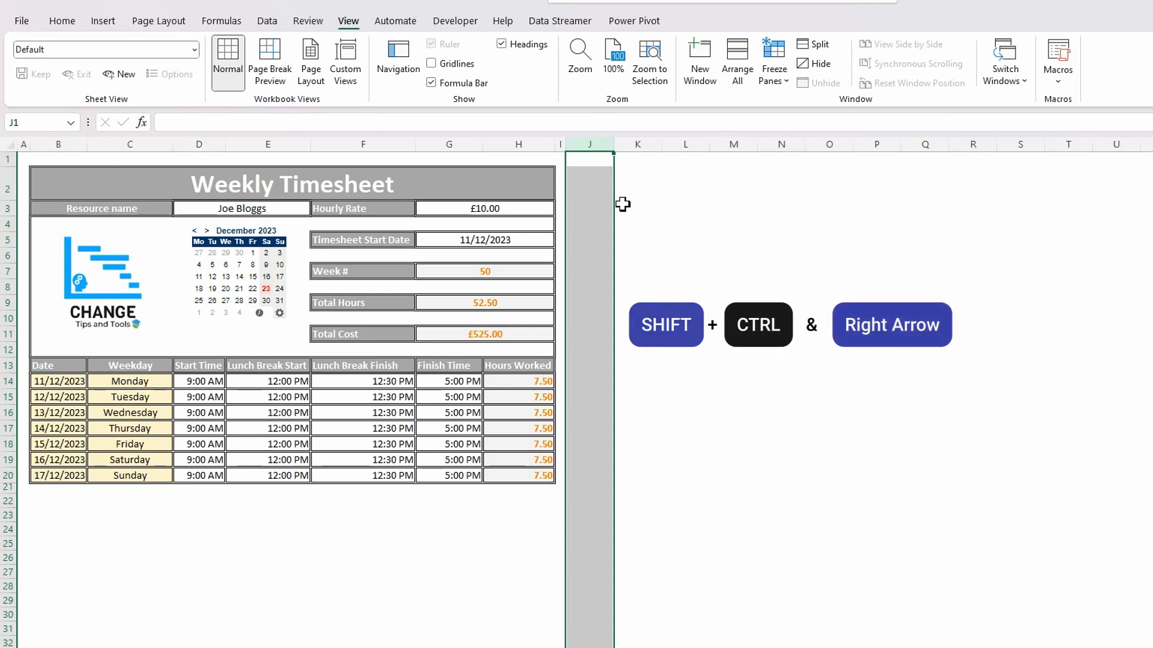
key(ctrl+shift+Right)
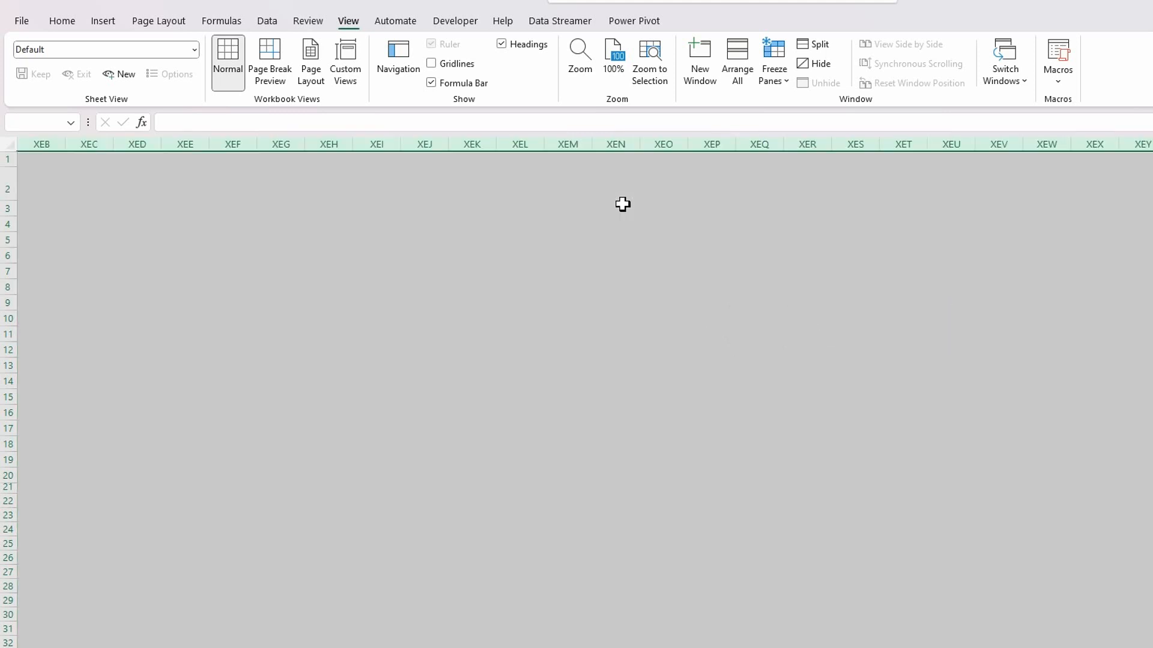
right_click(659, 147)
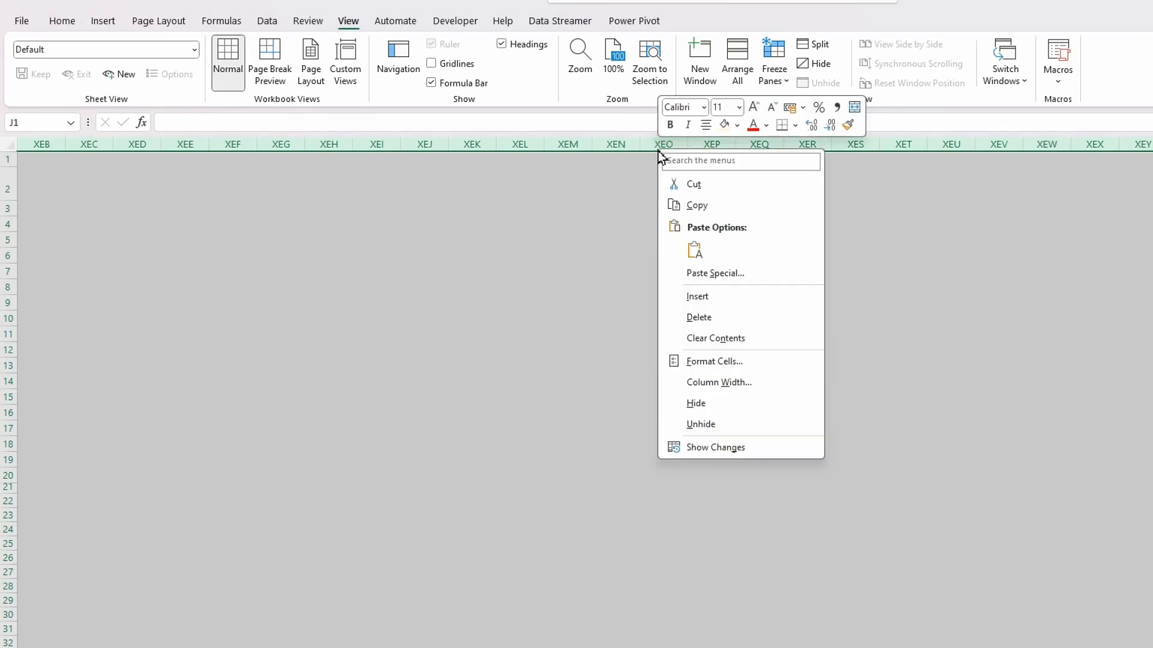
click(696, 406)
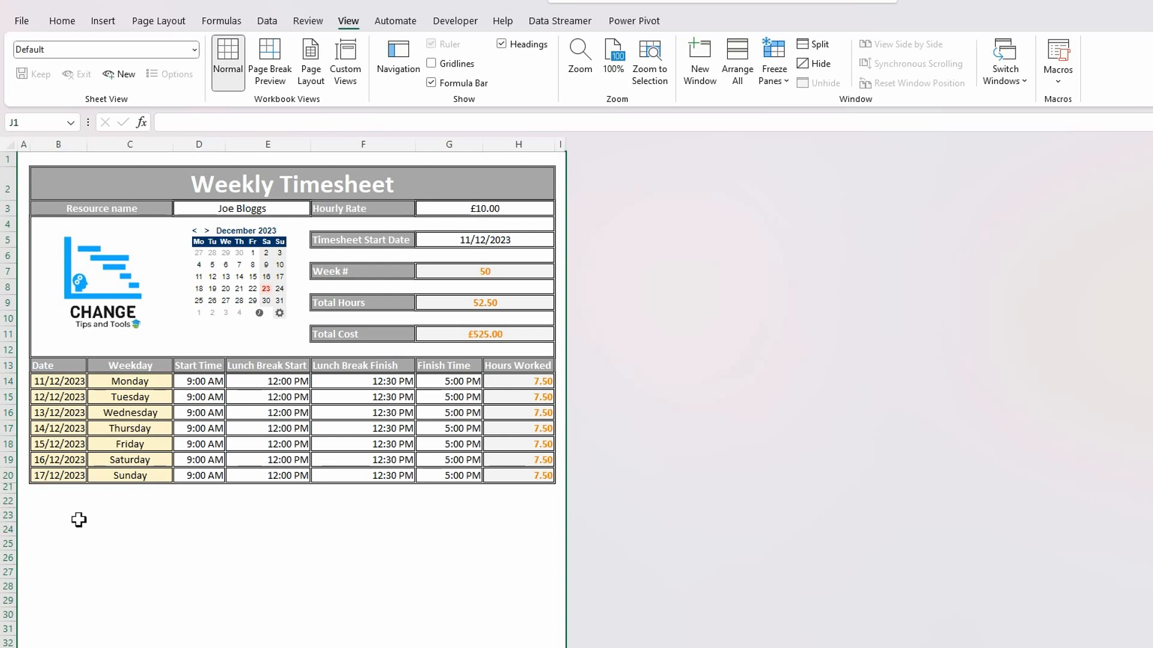
Step: Hide all unused rows from row 22 down to the last row of the sheet
click(8, 502)
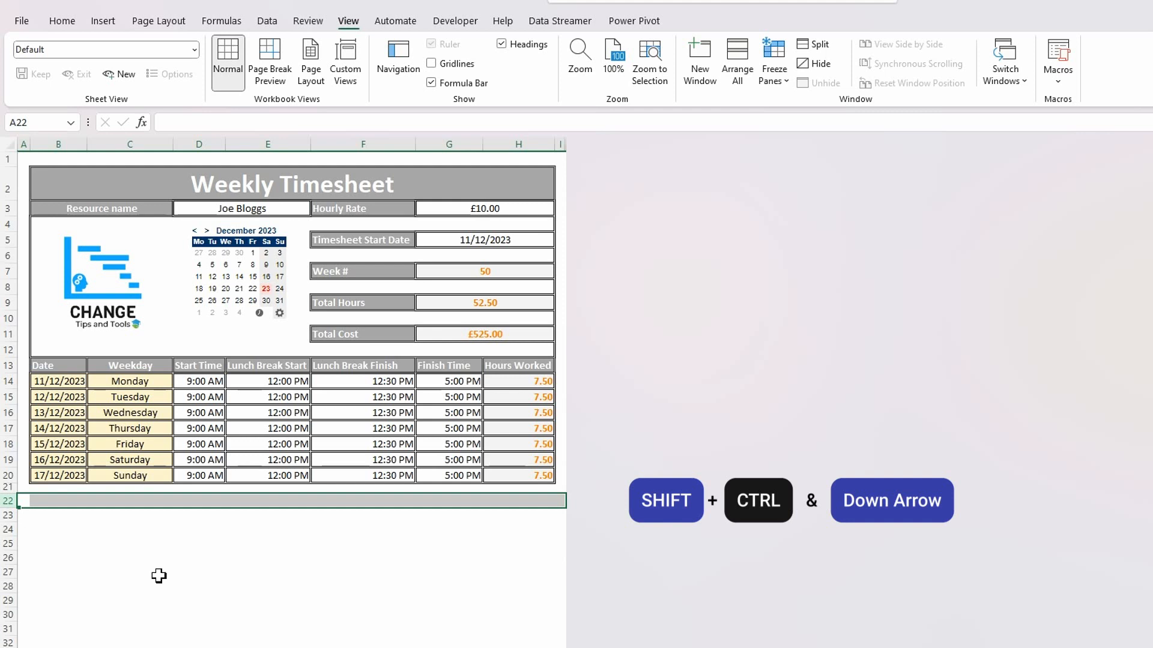
key(ctrl+shift+Down)
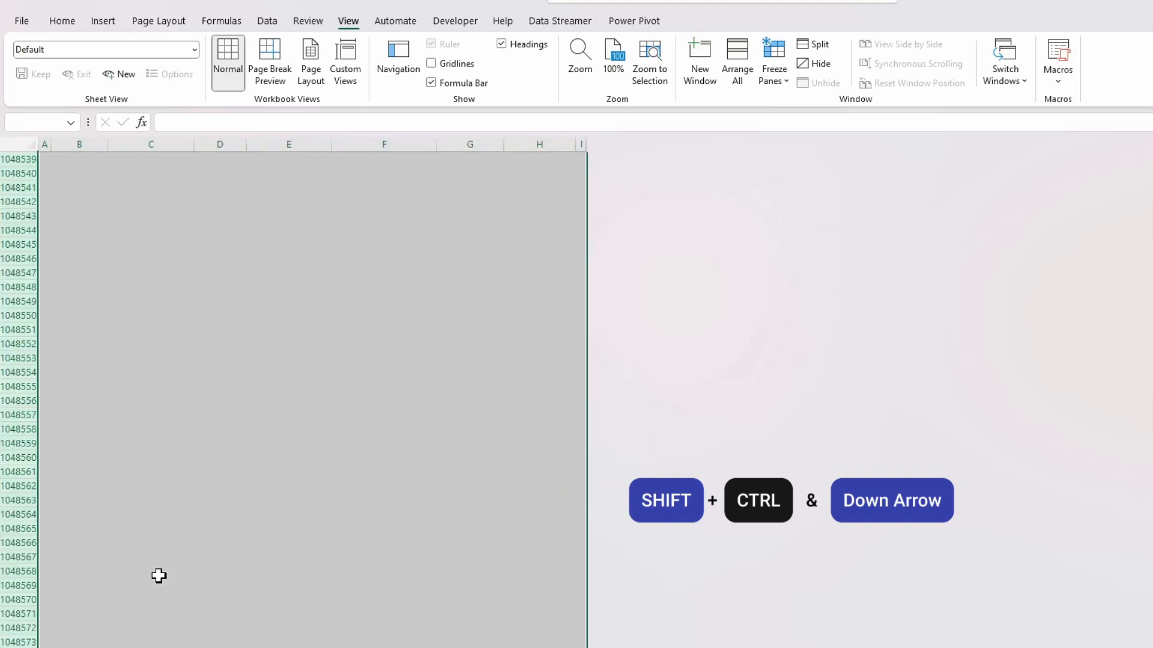
right_click(19, 516)
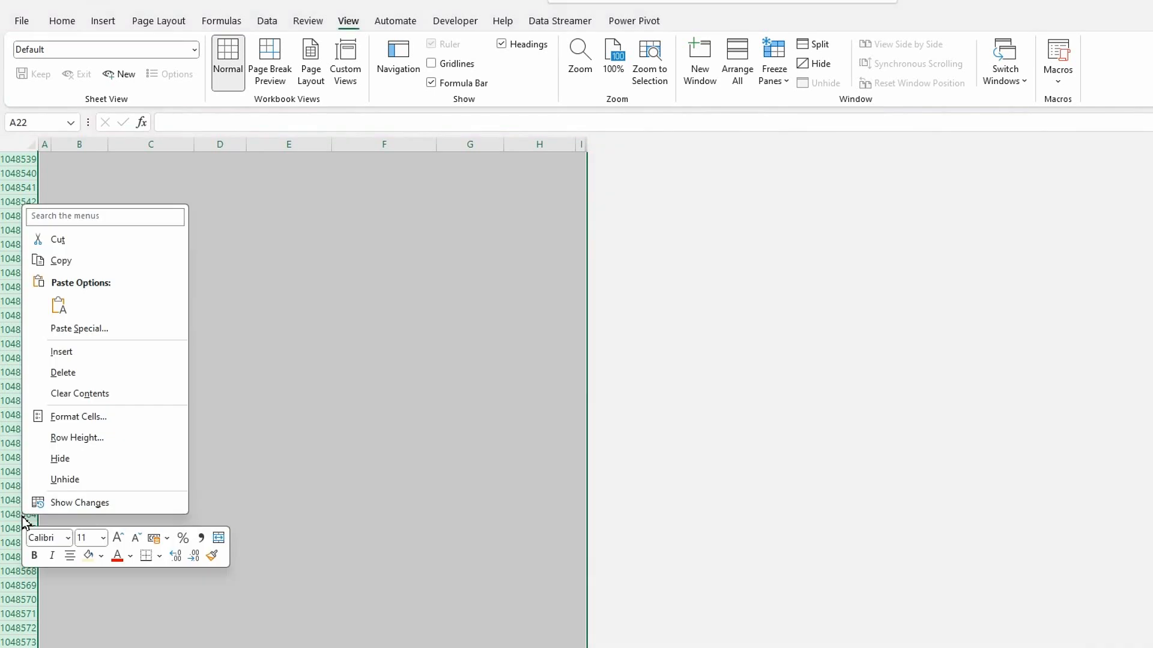
click(85, 455)
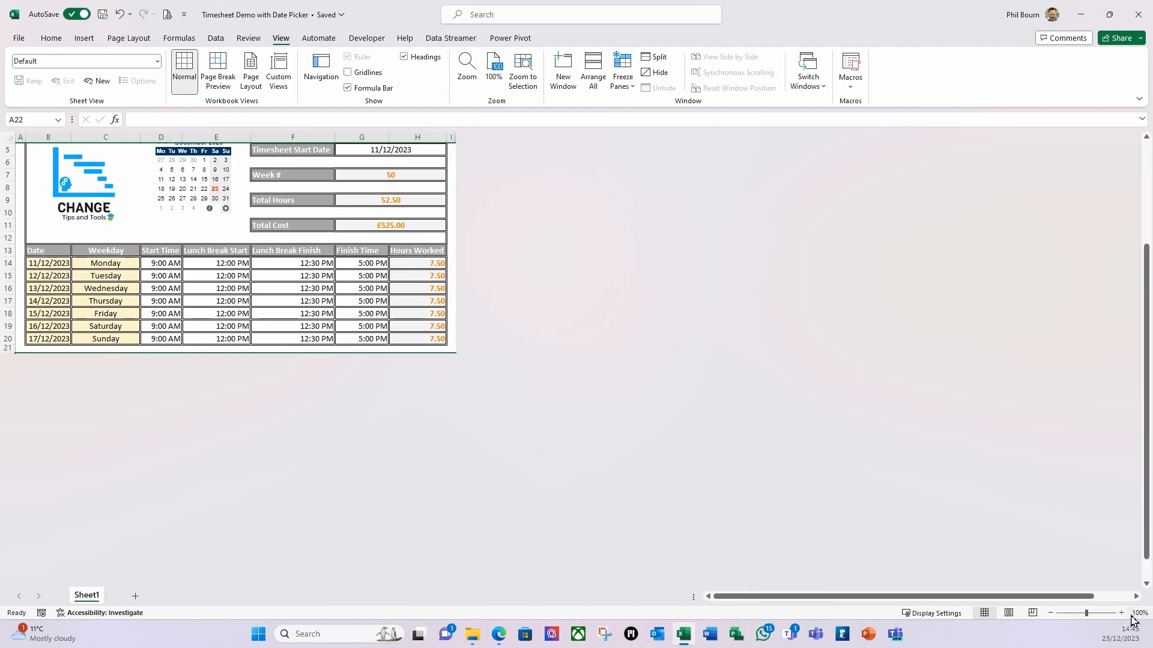
Step: Hide the row and column headings of the worksheet
click(1121, 613)
click(1120, 613)
click(1121, 613)
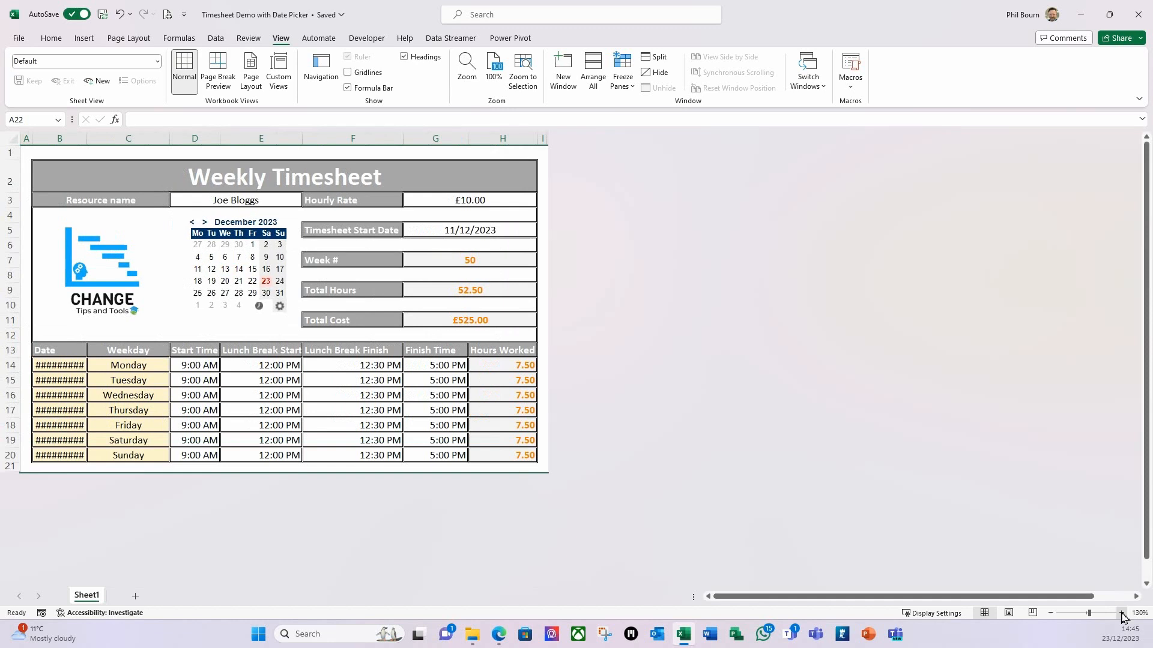
click(1121, 613)
click(1121, 613)
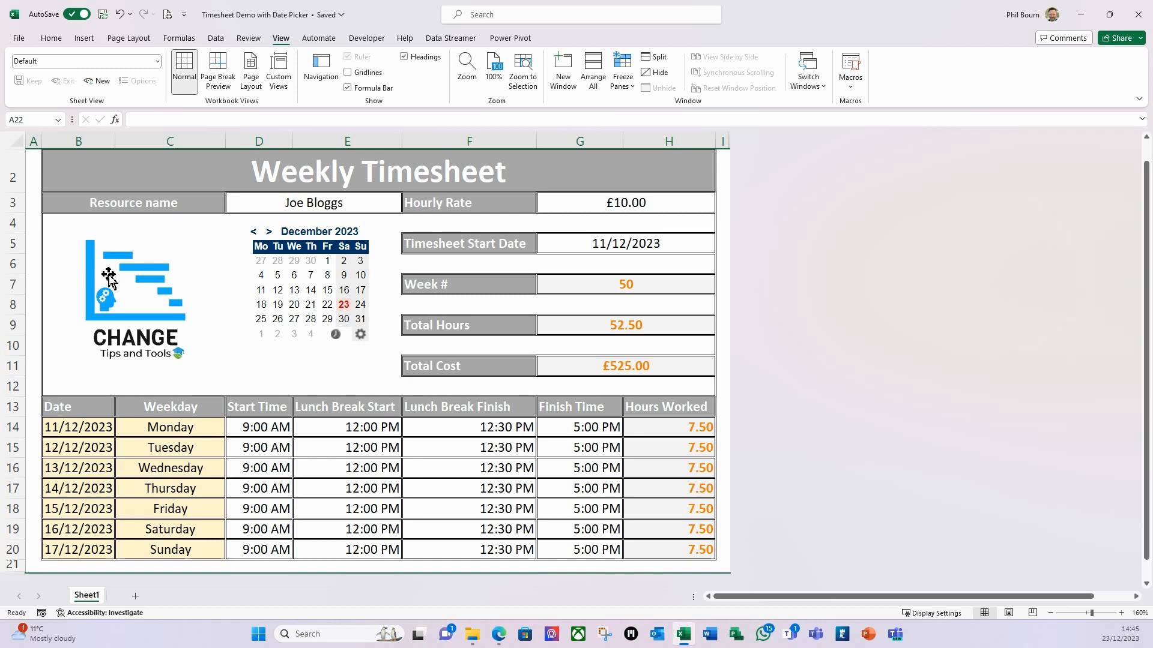
click(404, 57)
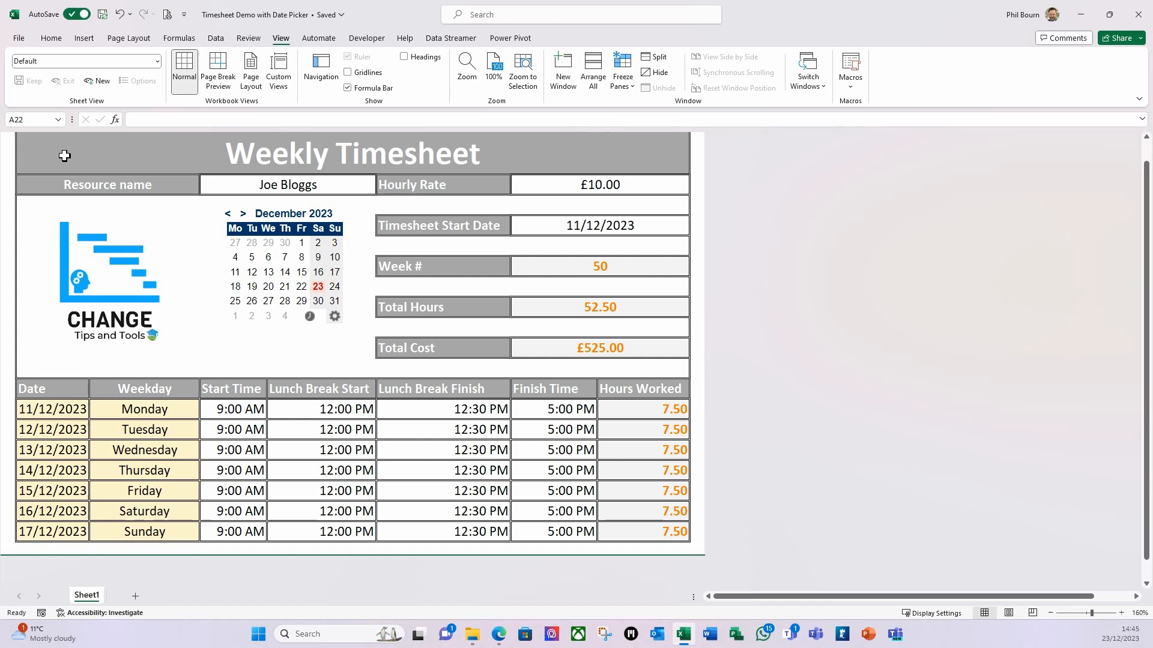
Step: Set the whole timesheet B2:H20 as the print area and change the page orientation to landscape
scroll(60, 150, up, 1)
click(37, 145)
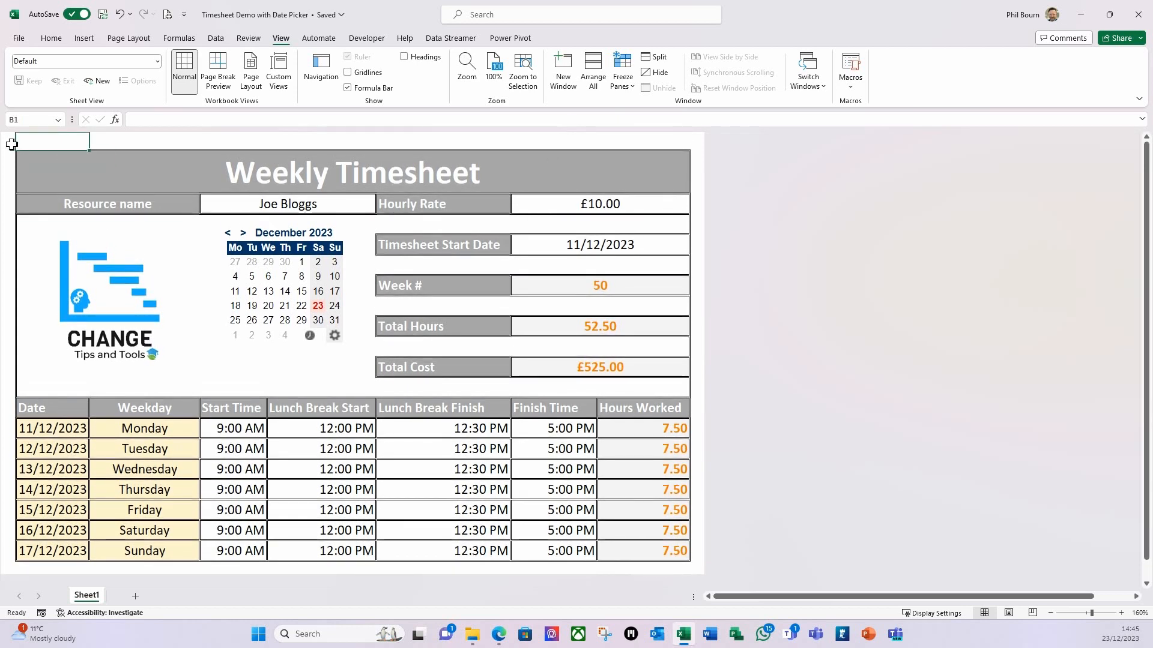
drag(28, 155, 347, 547)
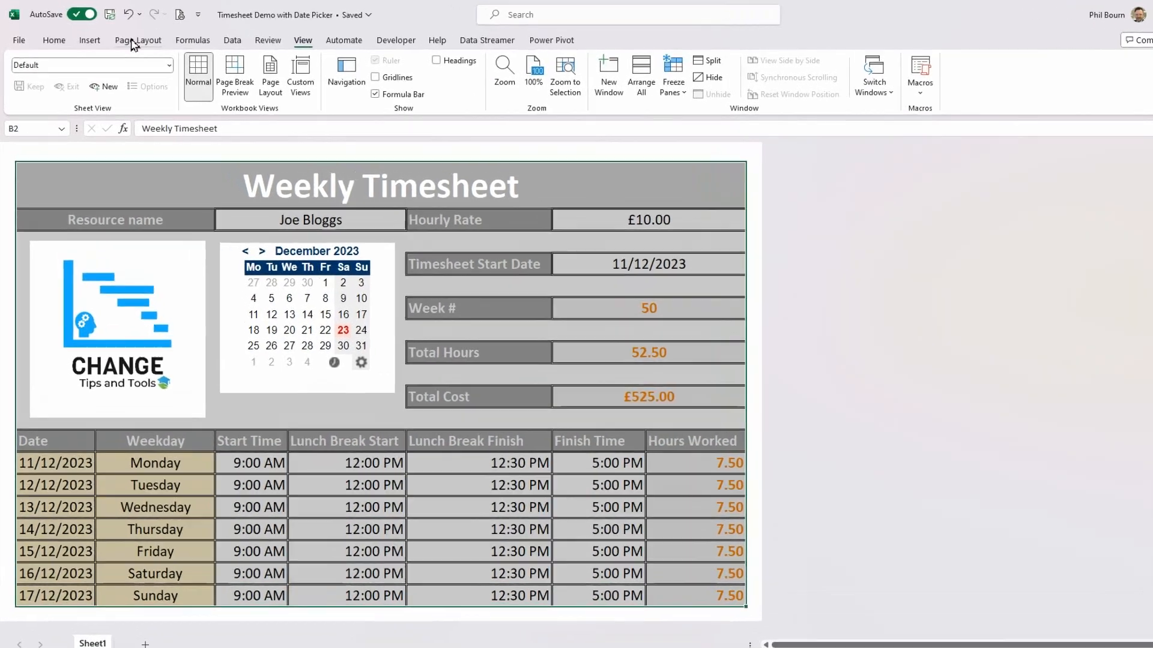
click(129, 38)
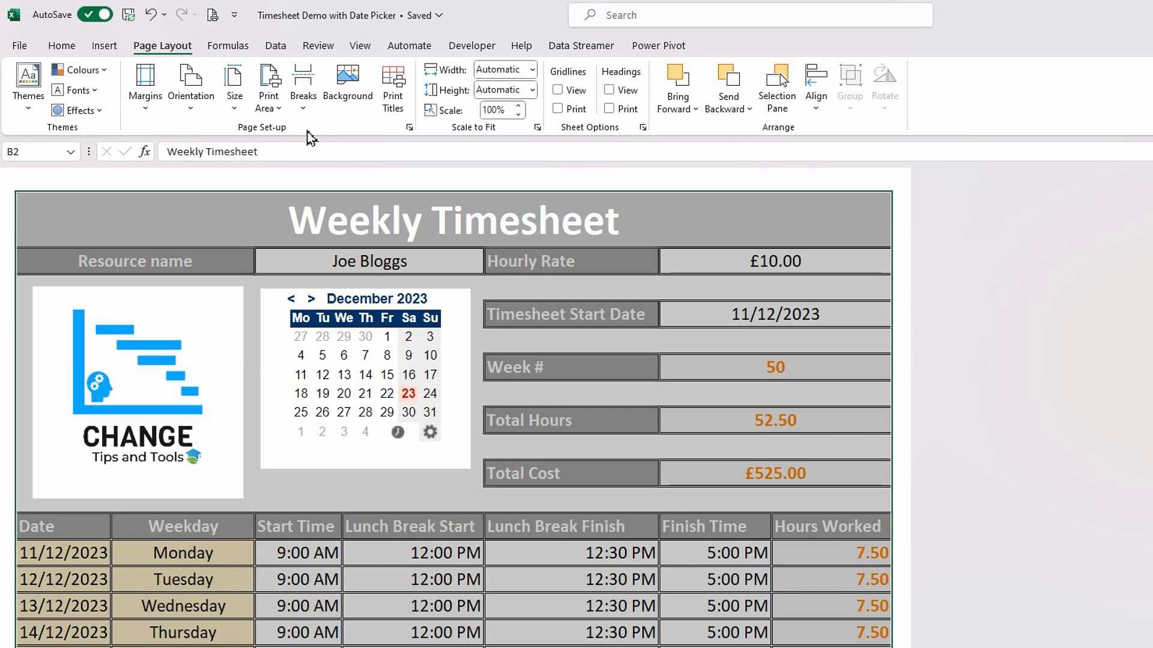
click(269, 102)
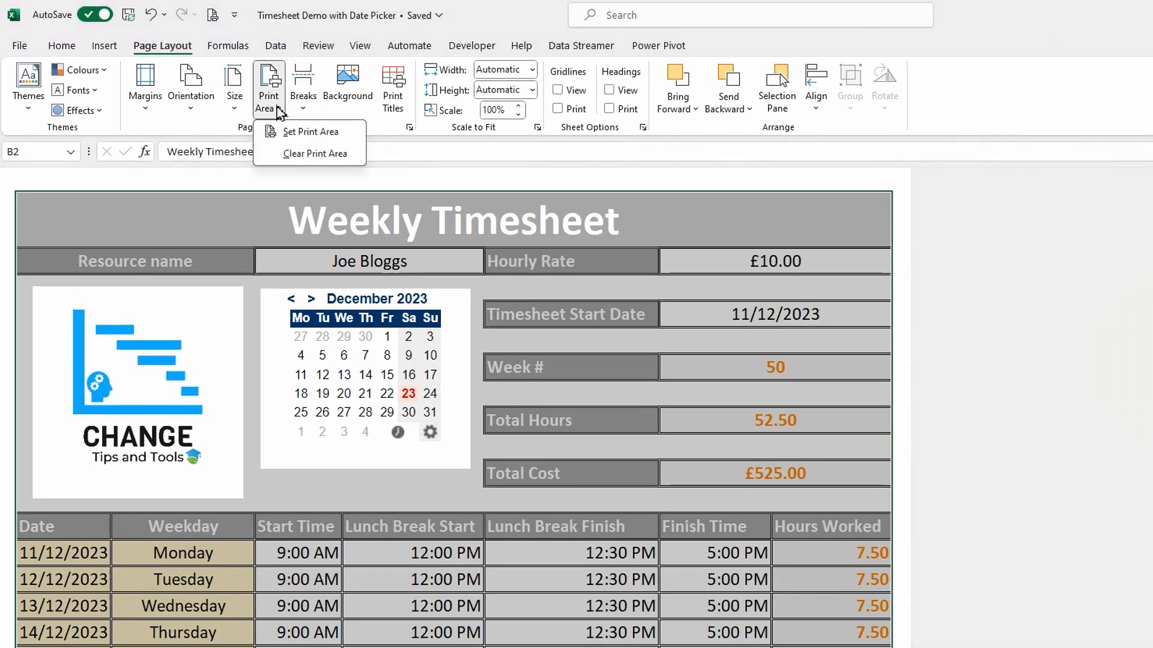
click(314, 141)
click(191, 109)
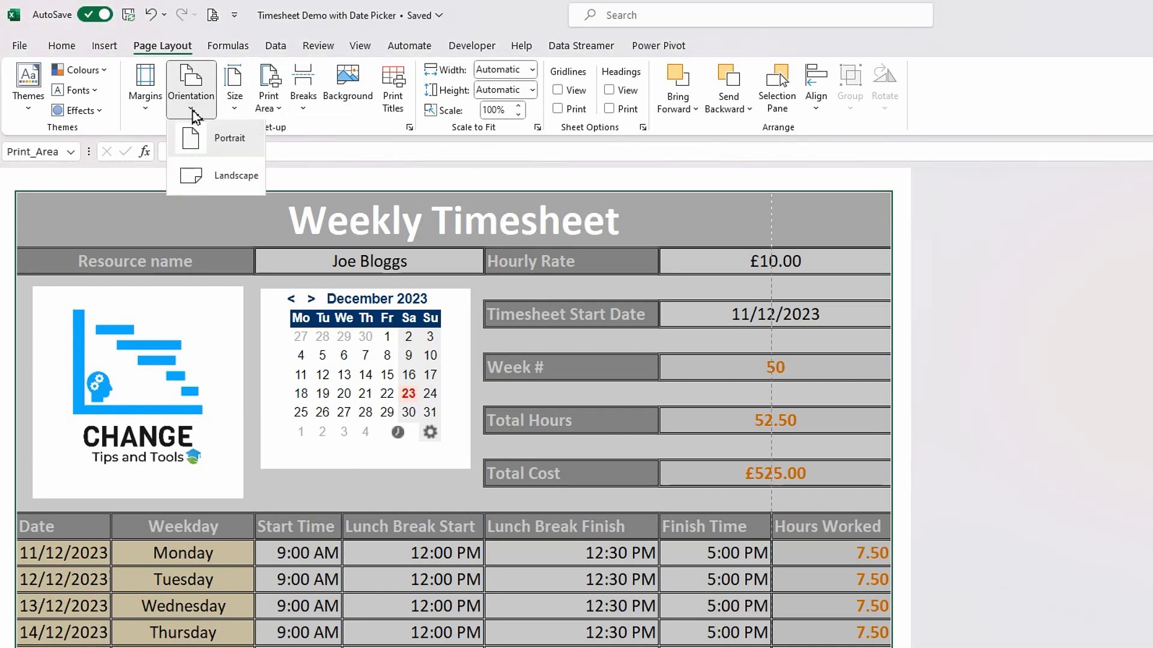
click(225, 176)
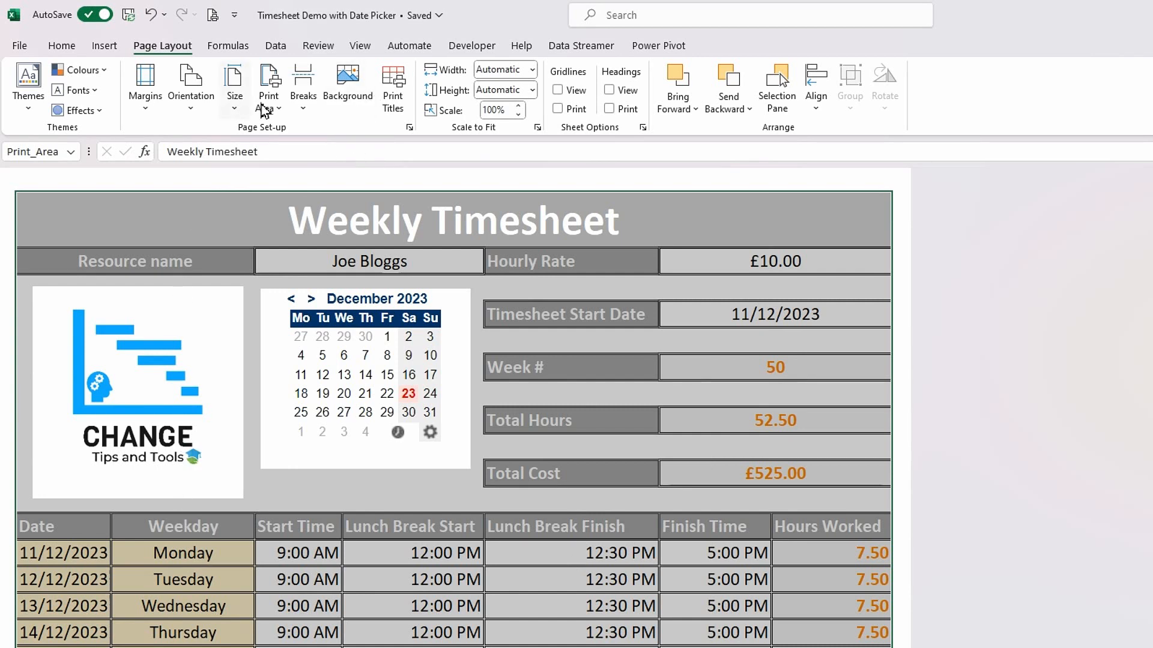
Step: Create a custom footer whose left section reads "Source: " followed by the file name field &[File]
click(393, 96)
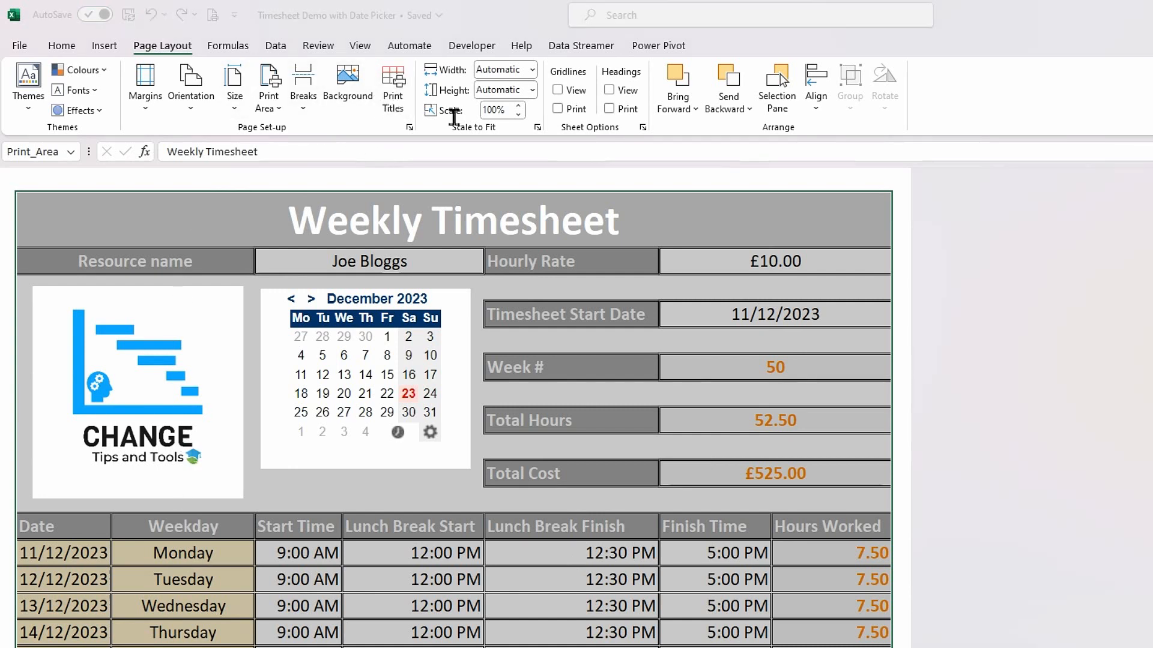
click(297, 62)
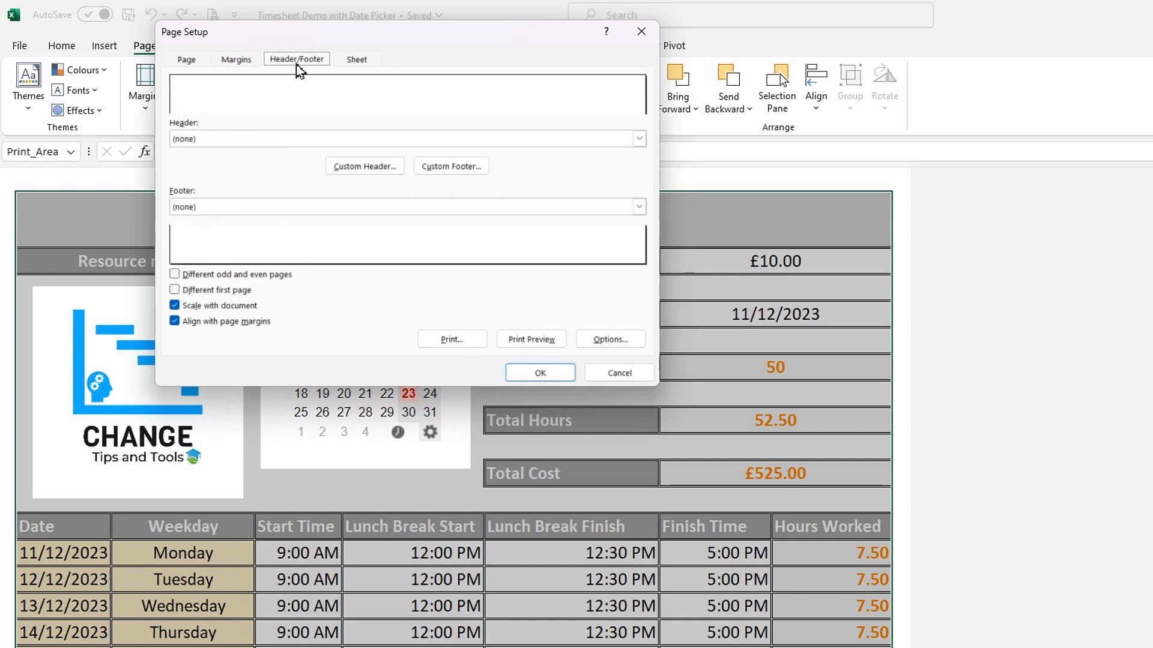
click(452, 169)
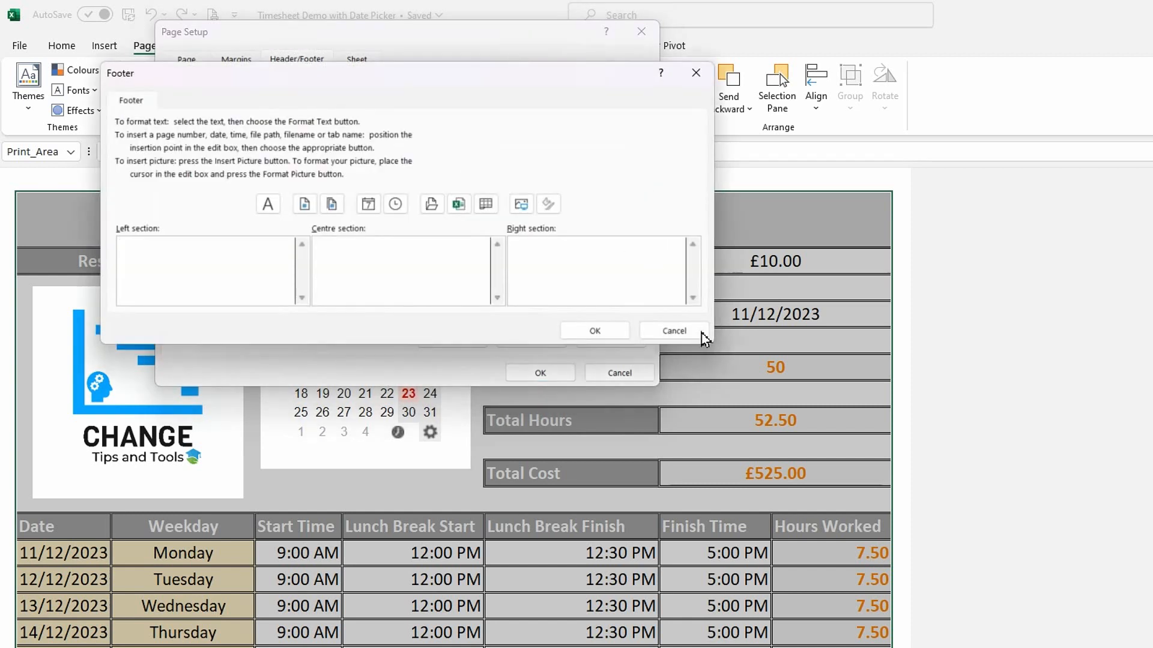
click(189, 258)
text(Source:)
click(459, 205)
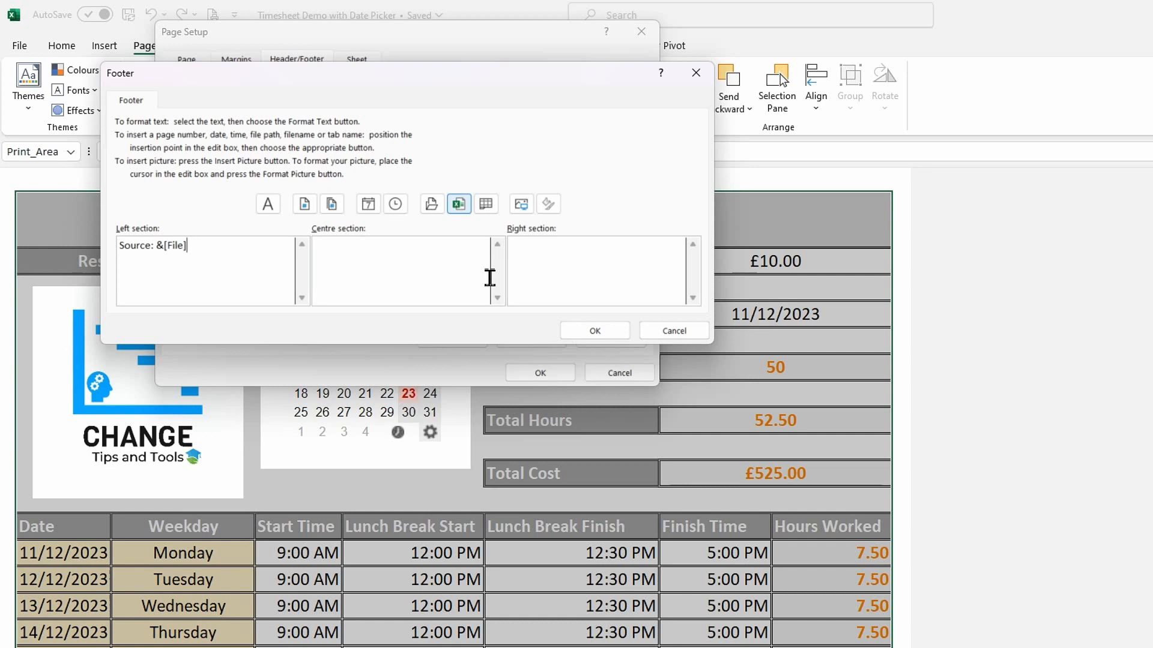
Step: Enter "Printed: &[Date] &[Time]" in the right section of the custom footer, apply it and check the print preview
click(628, 295)
text(Printed:)
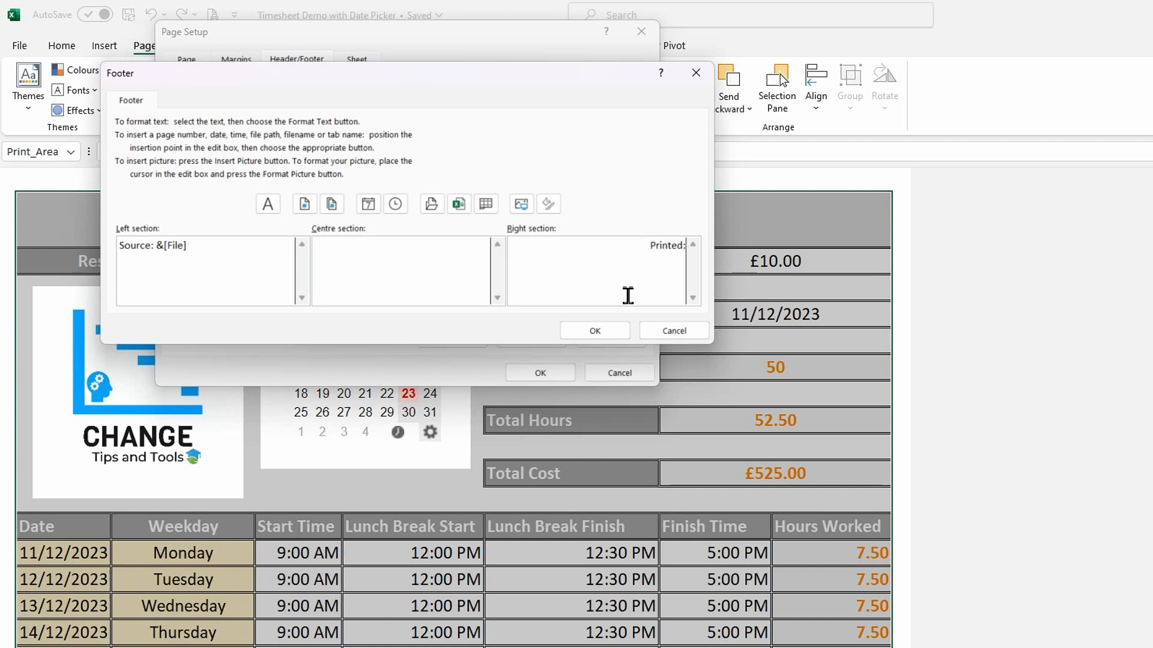
click(368, 203)
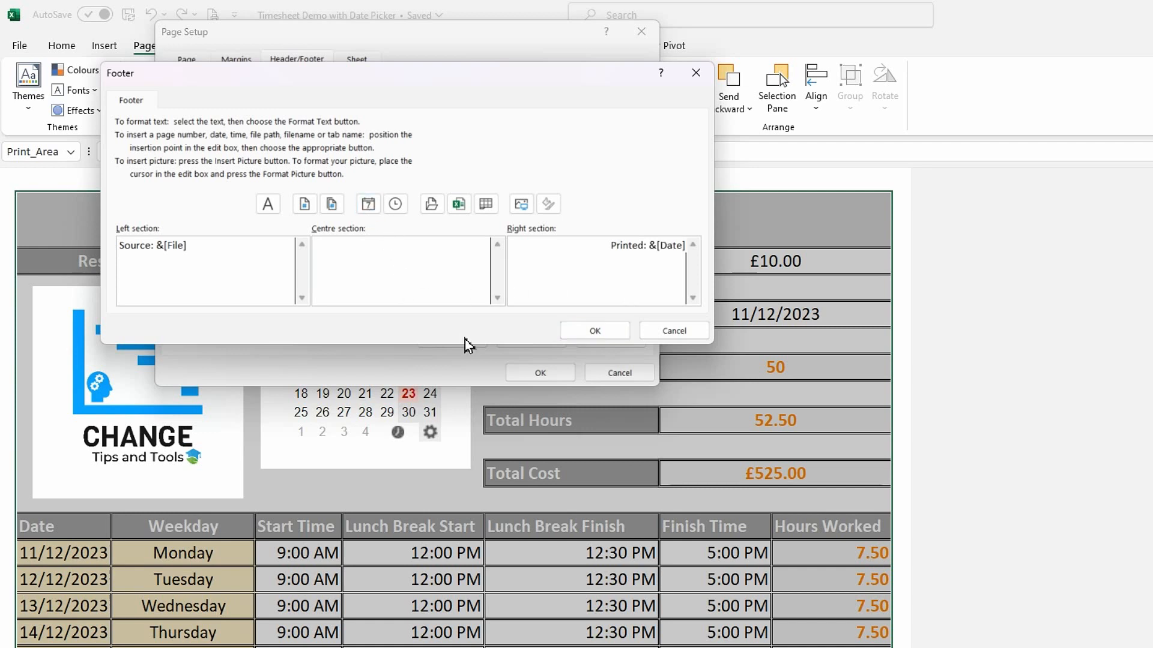
click(395, 203)
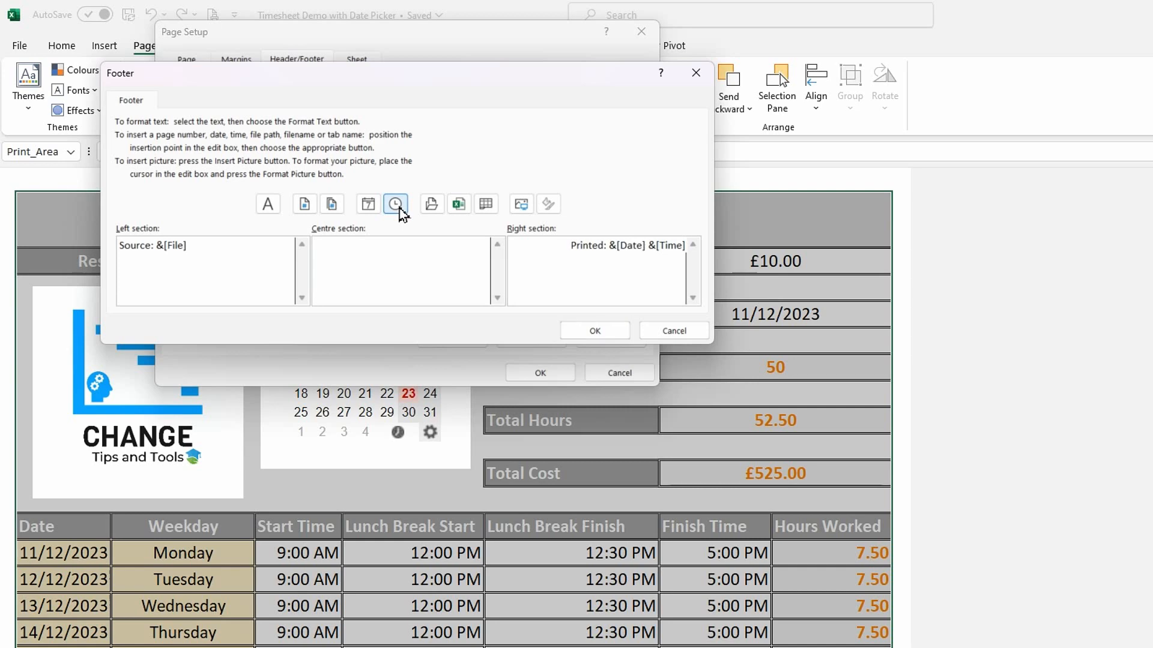
click(596, 332)
click(529, 340)
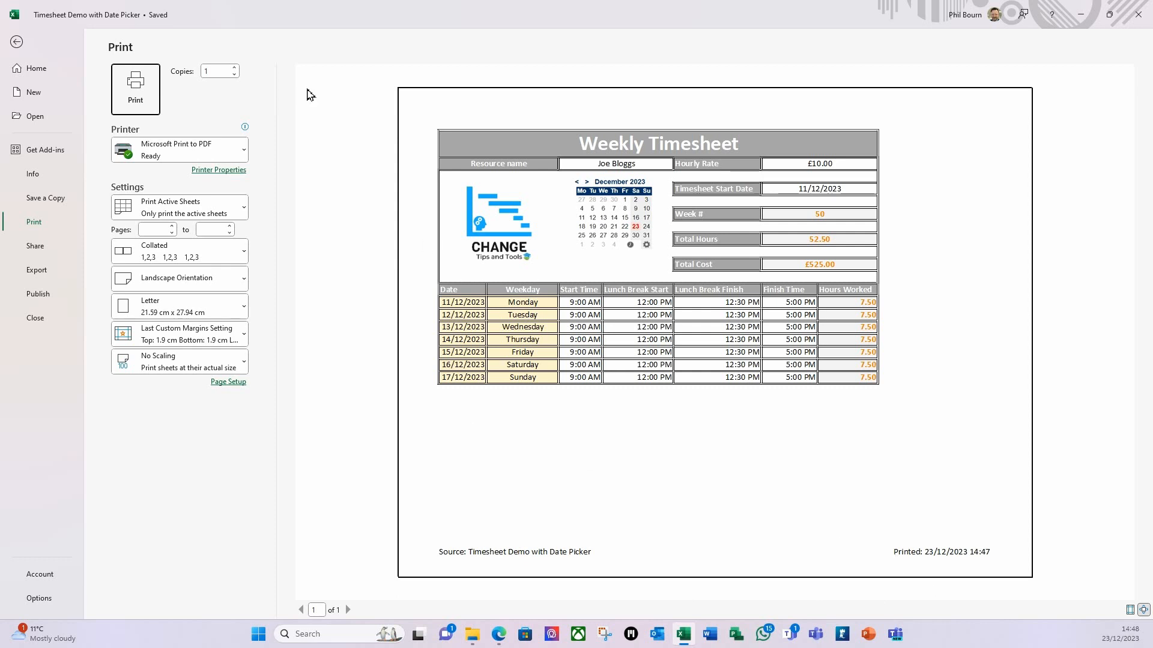
click(16, 43)
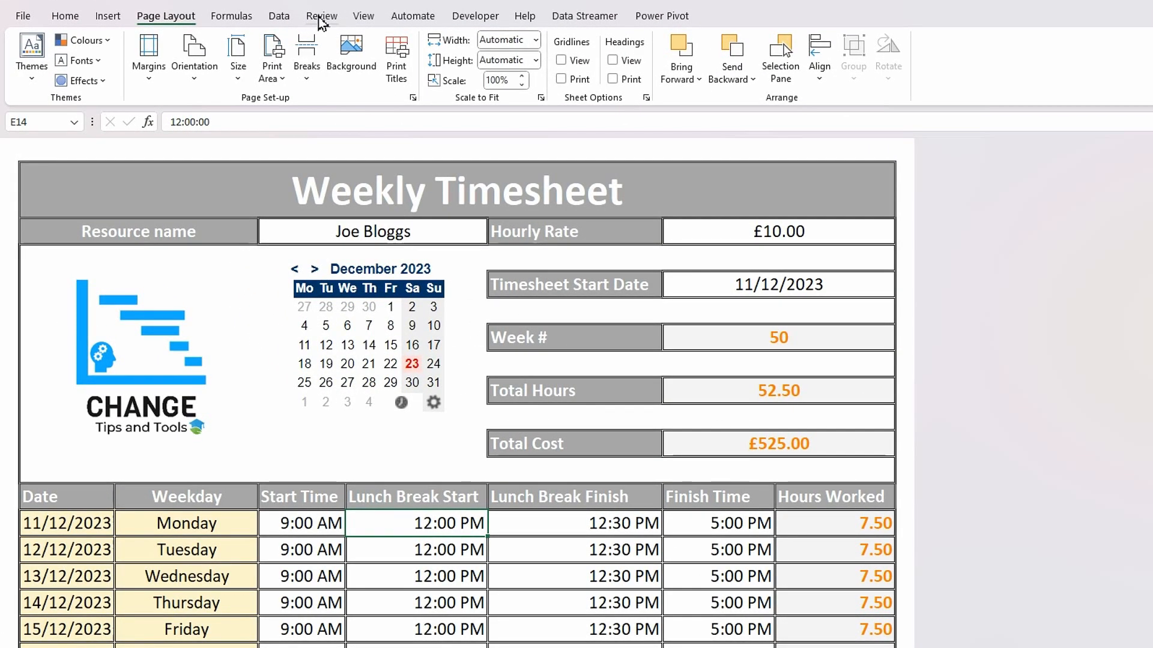
click(321, 18)
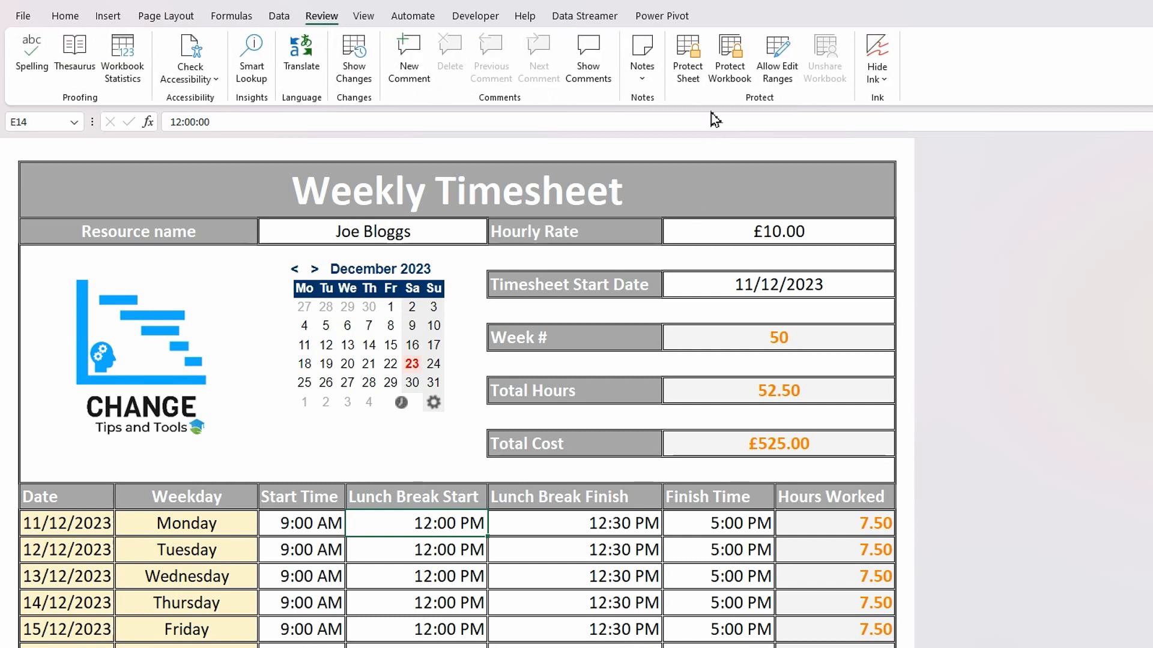
click(688, 63)
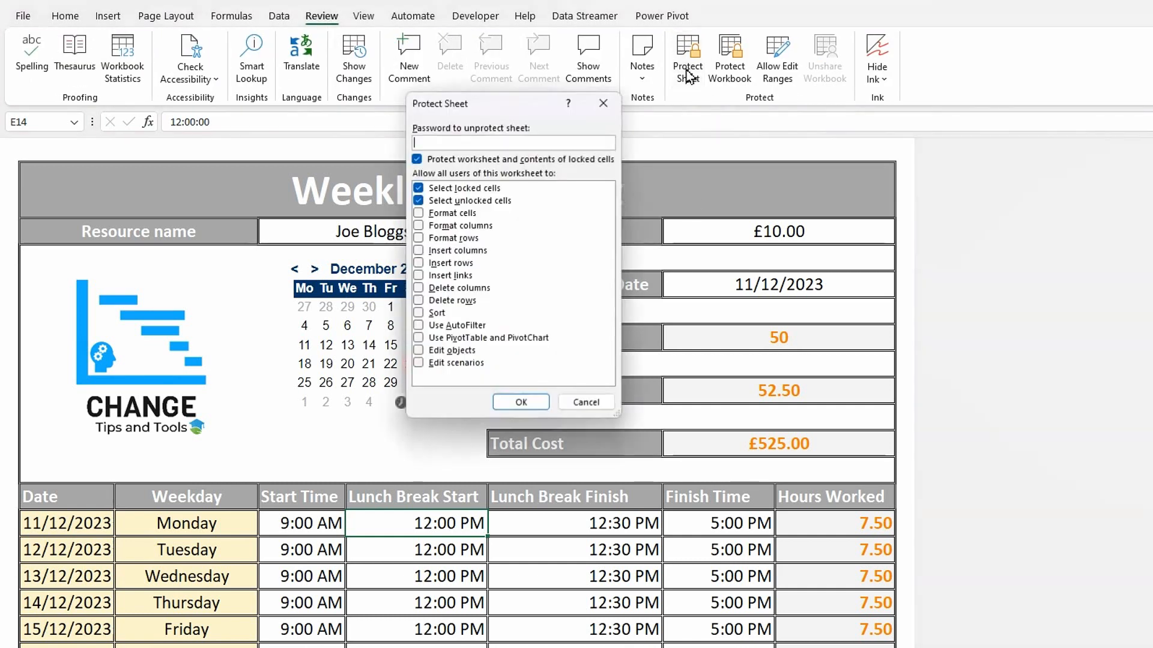
click(418, 188)
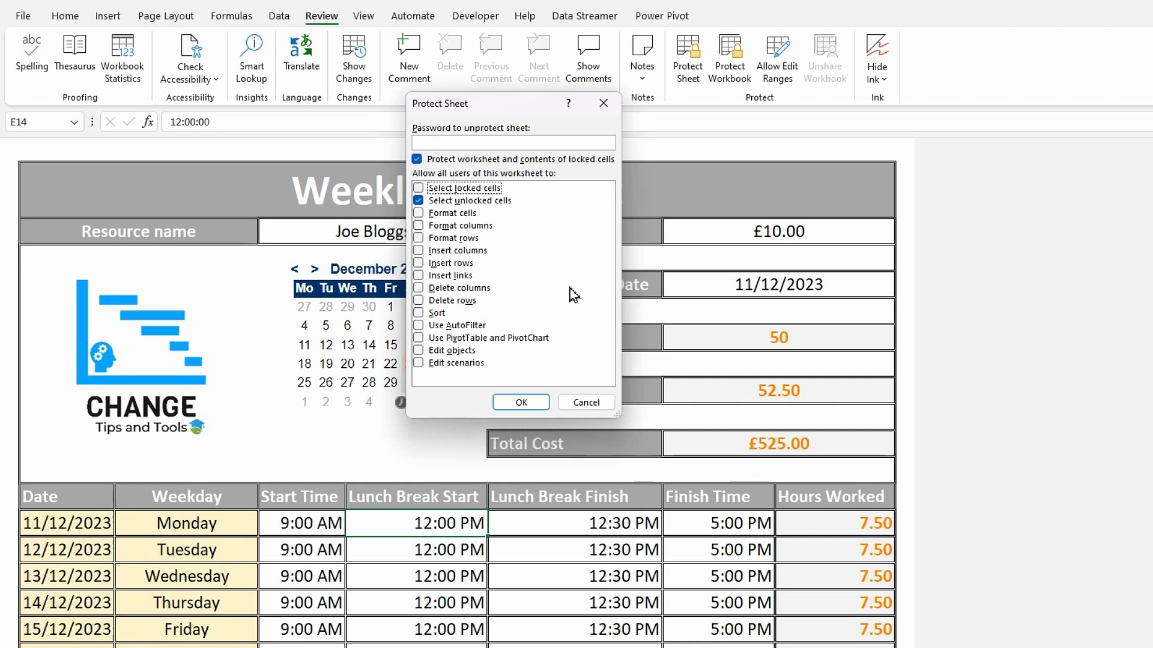
click(586, 403)
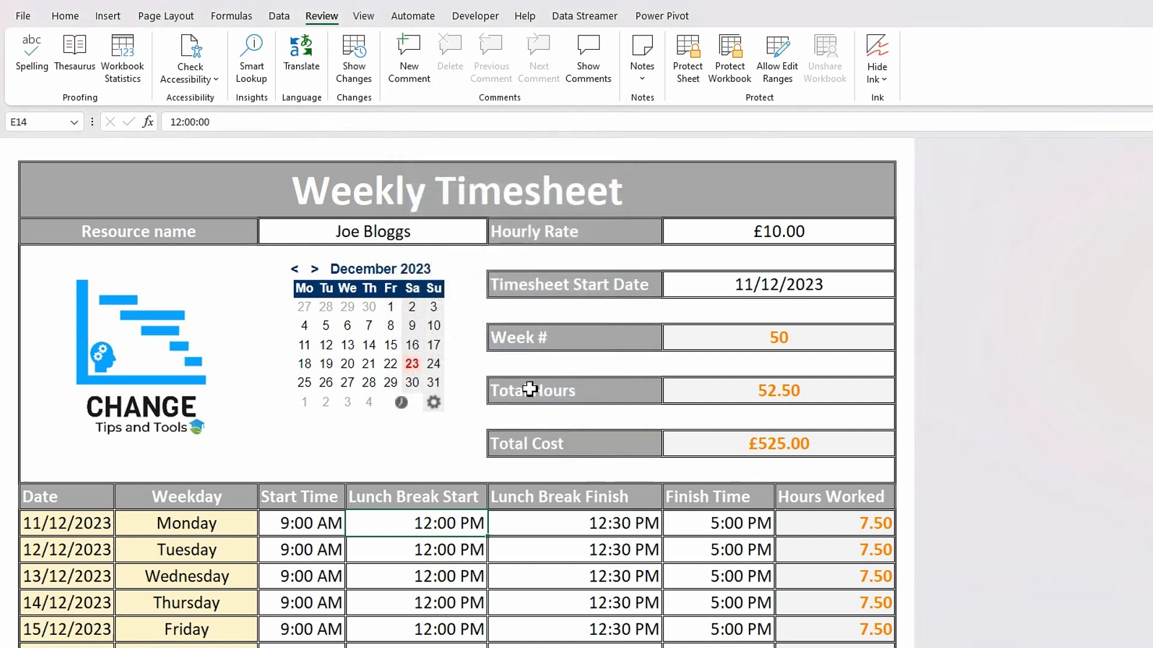
Step: Turn off the Locked property of the calendar date picker object and close its format settings
click(459, 332)
right_click(463, 333)
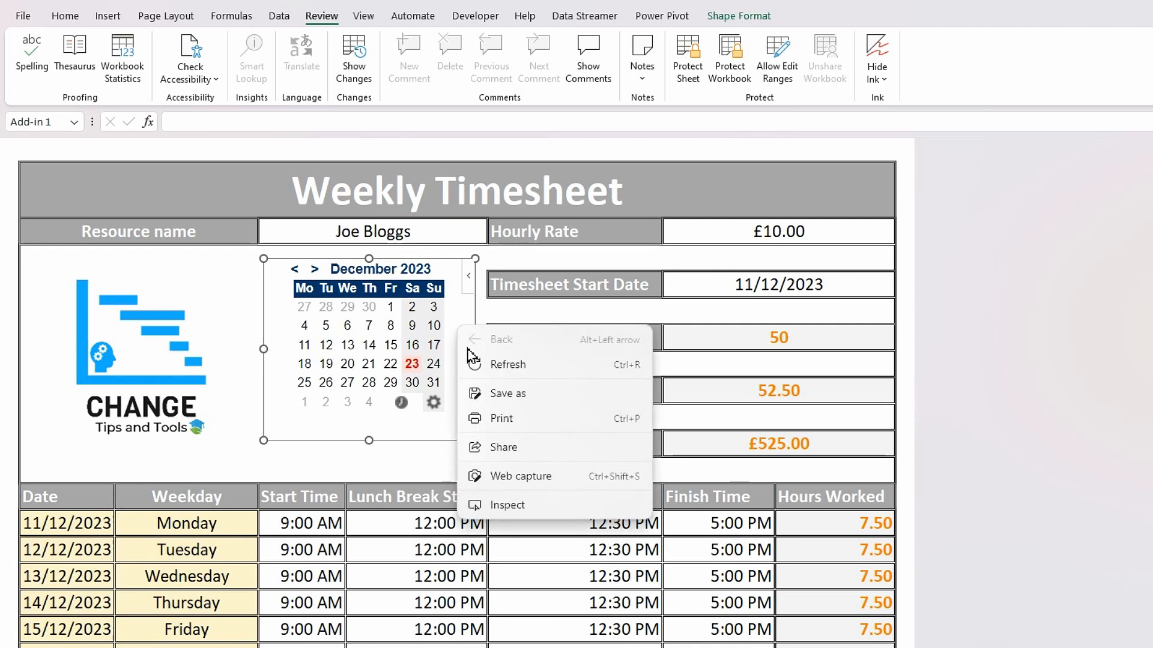
click(476, 321)
right_click(474, 318)
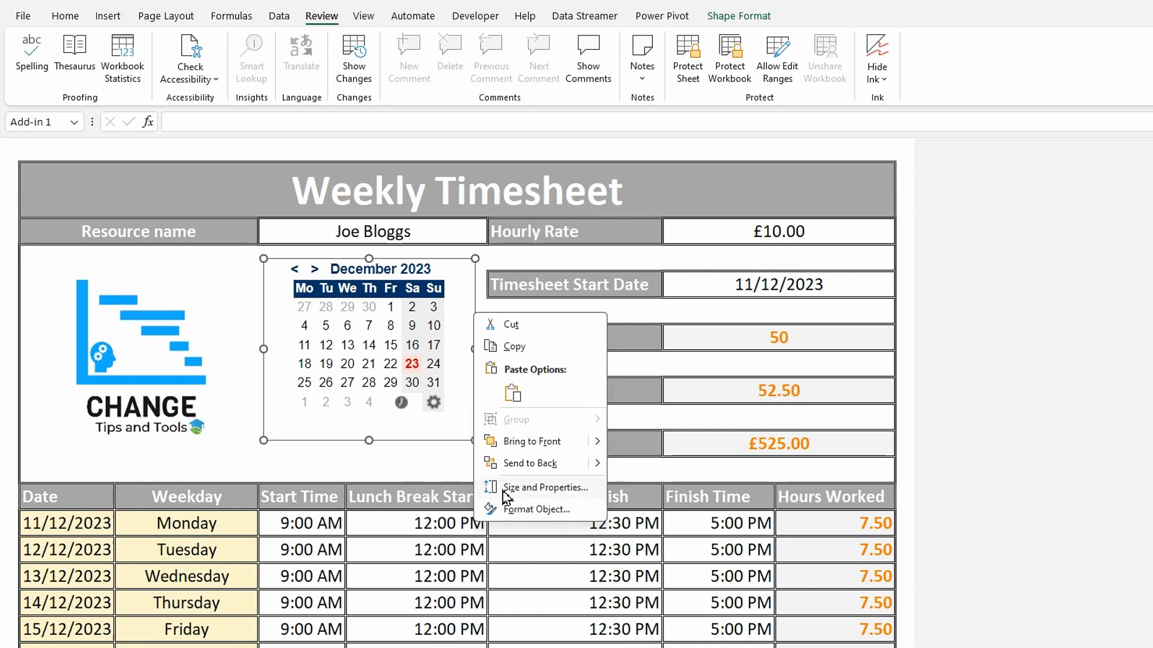
click(531, 490)
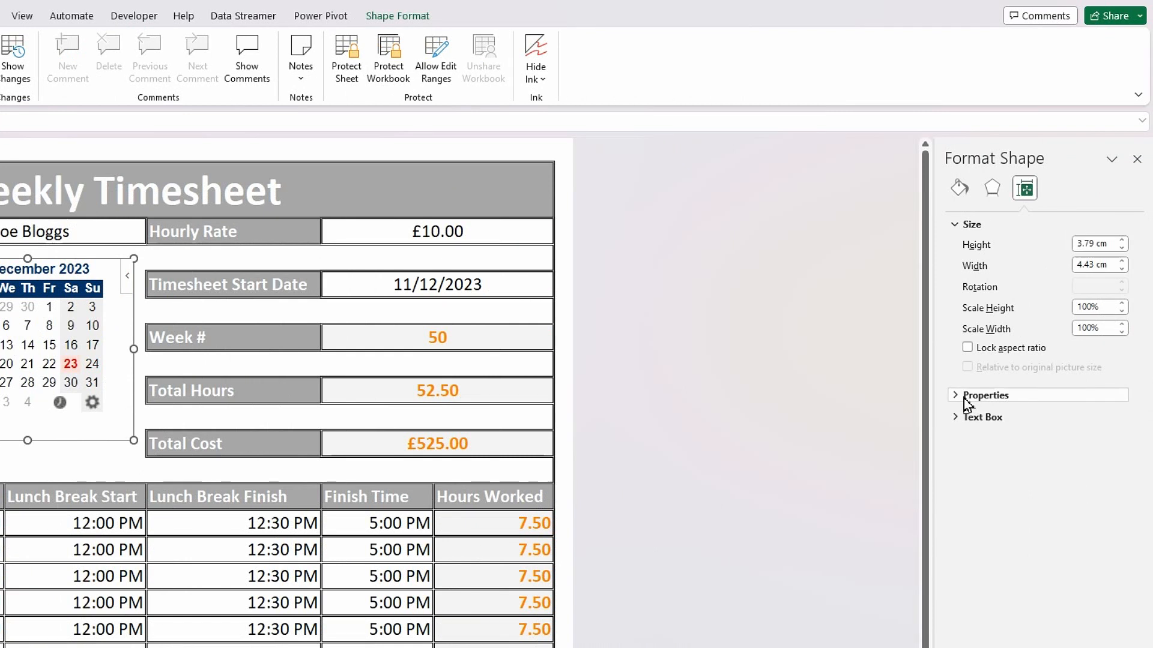
click(964, 397)
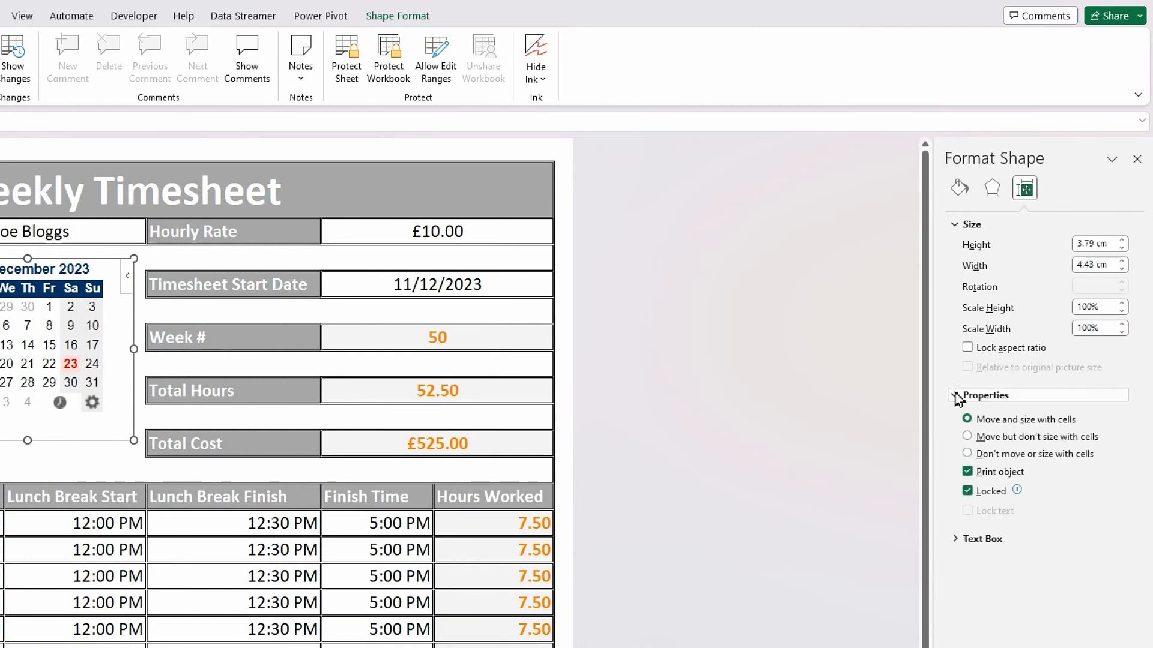
click(967, 491)
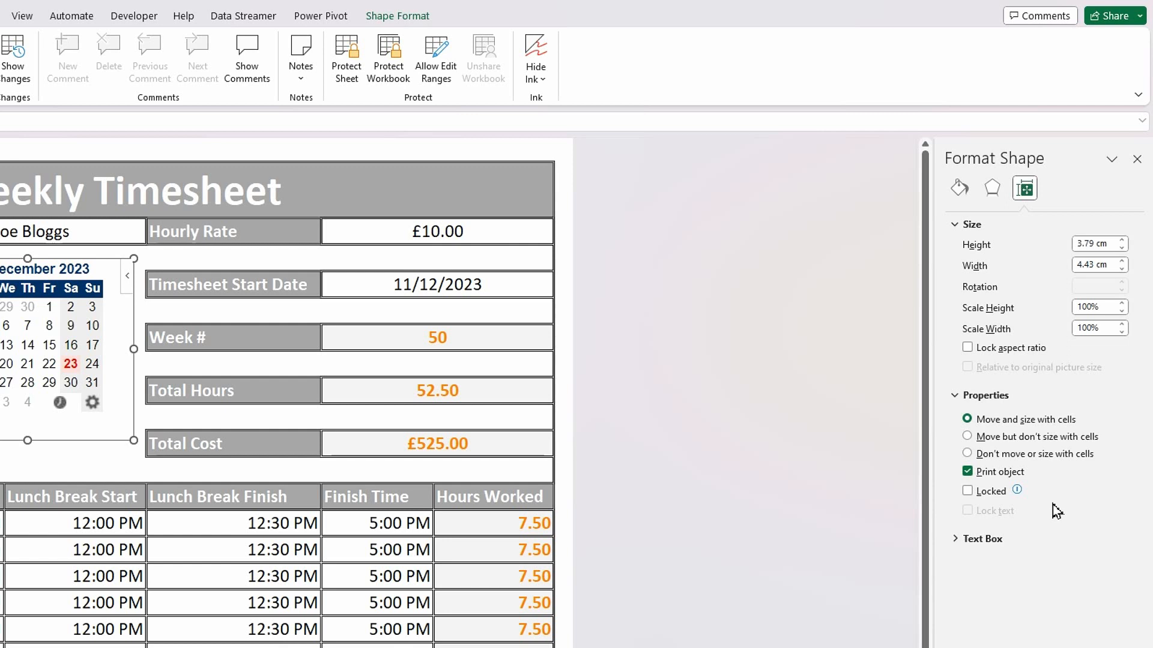
click(1138, 160)
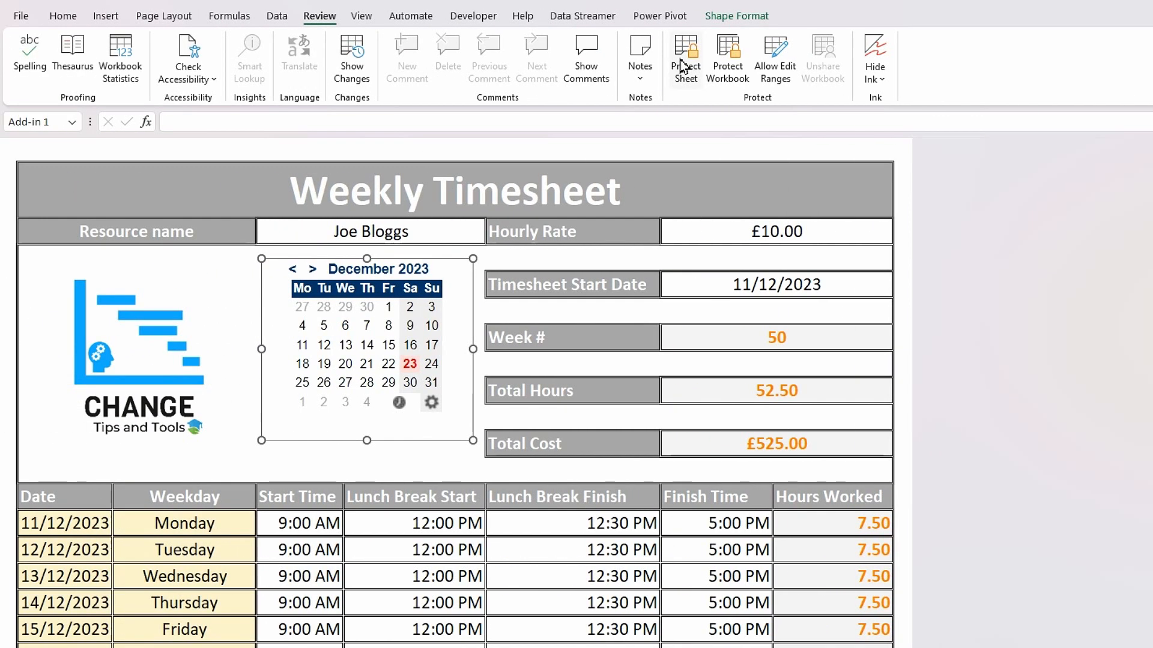
Step: Protect the sheet without a password, allowing only the selection of unlocked cells
click(345, 63)
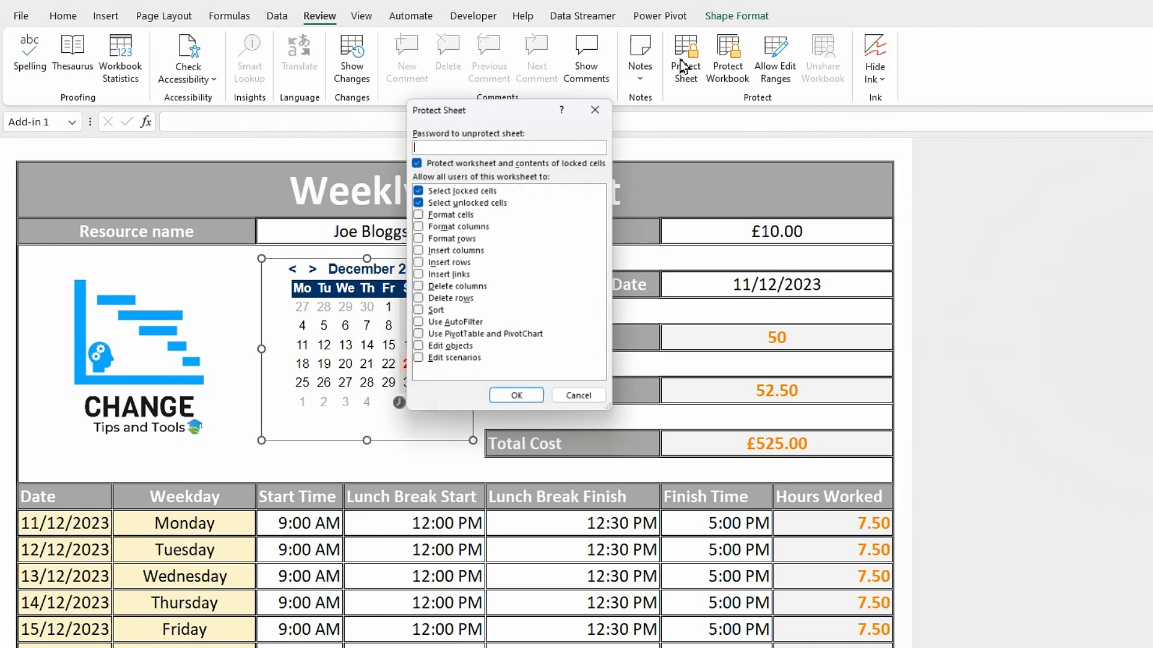
click(416, 189)
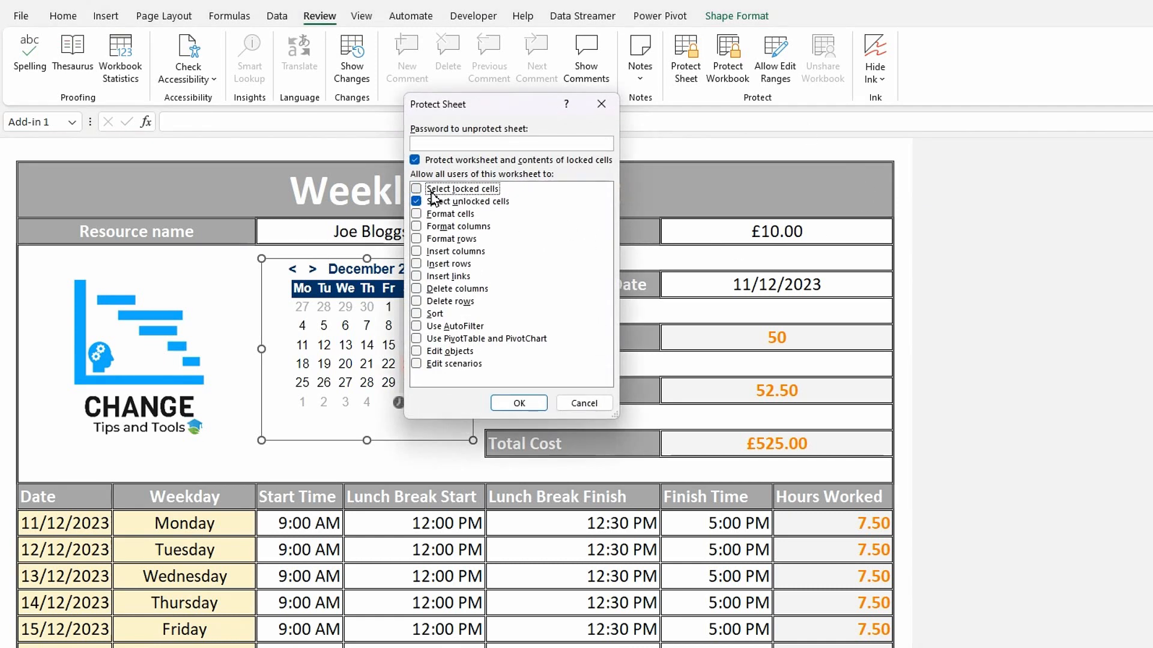
click(517, 404)
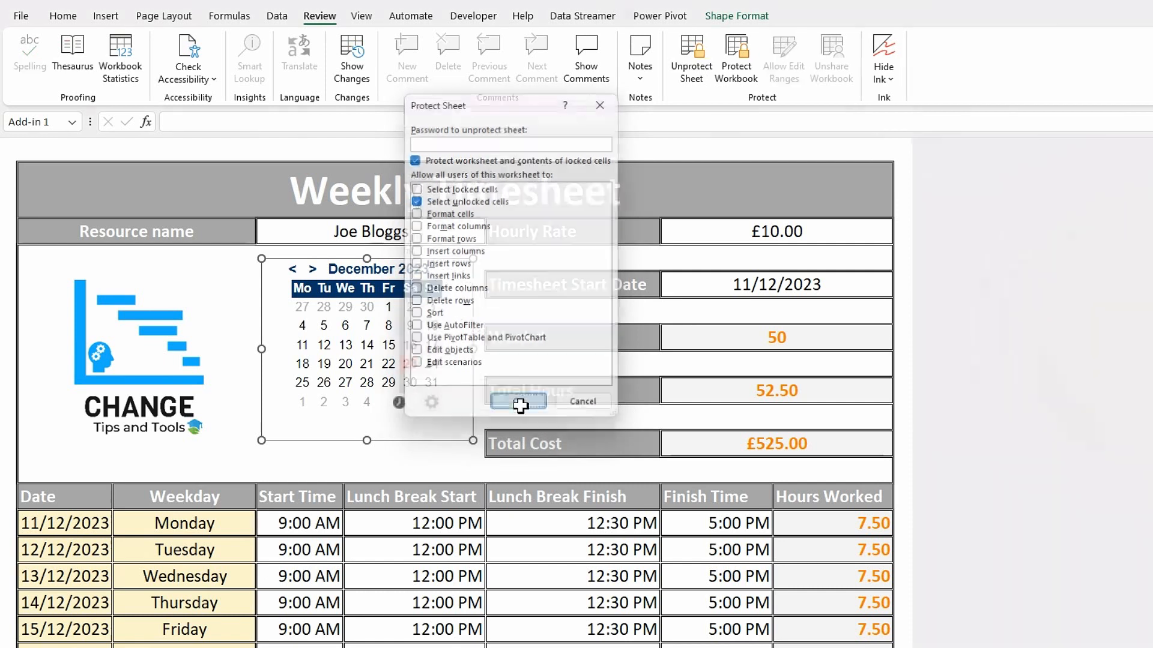
Step: Try "vwerv" in the Timesheet Start Date cell, leave it empty, and clear all start, lunch break and finish times
click(746, 290)
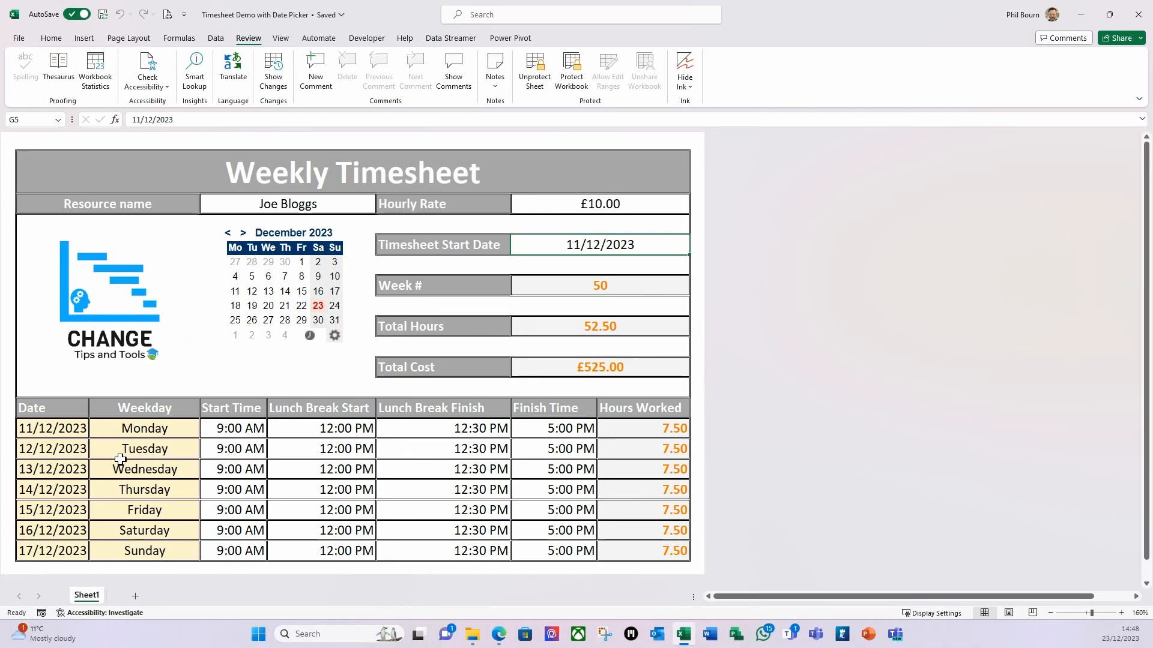
text(vwerv)
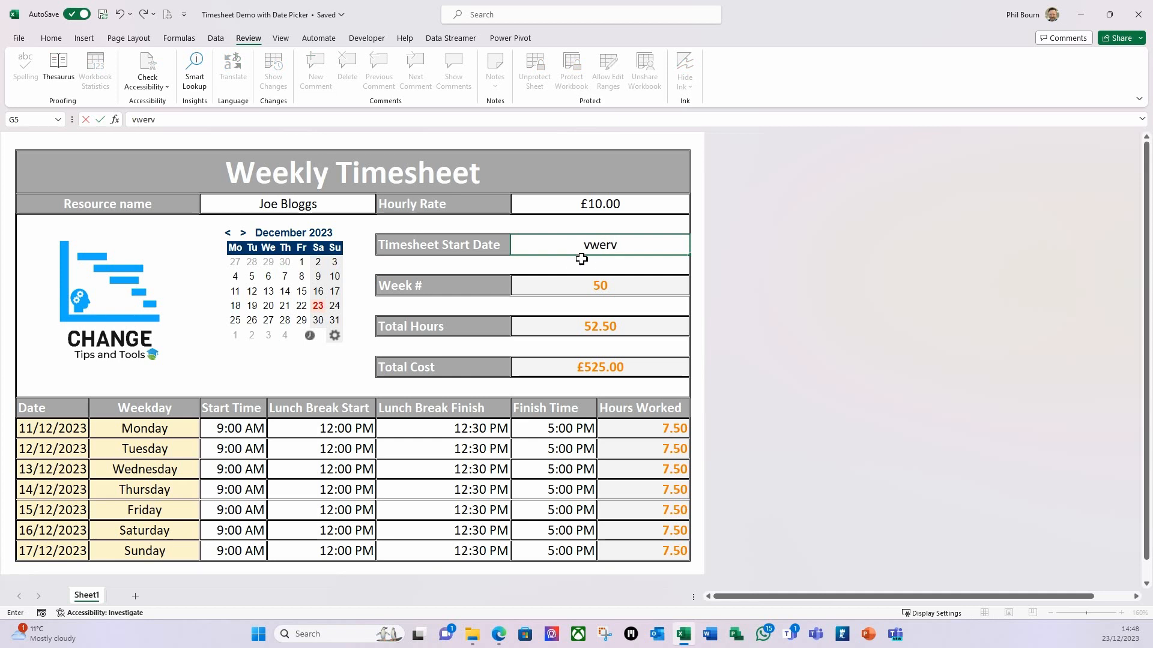
key(BackSpace)
key(BackSpace)
key(ctrl+Return)
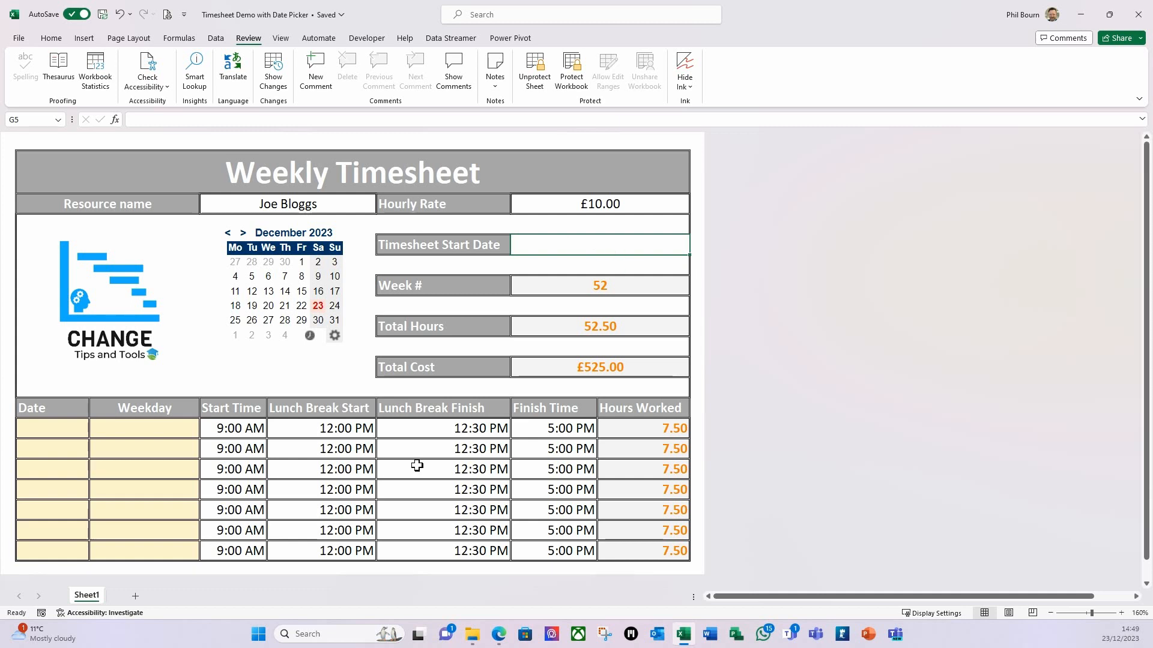
drag(226, 433, 548, 553)
key(Delete)
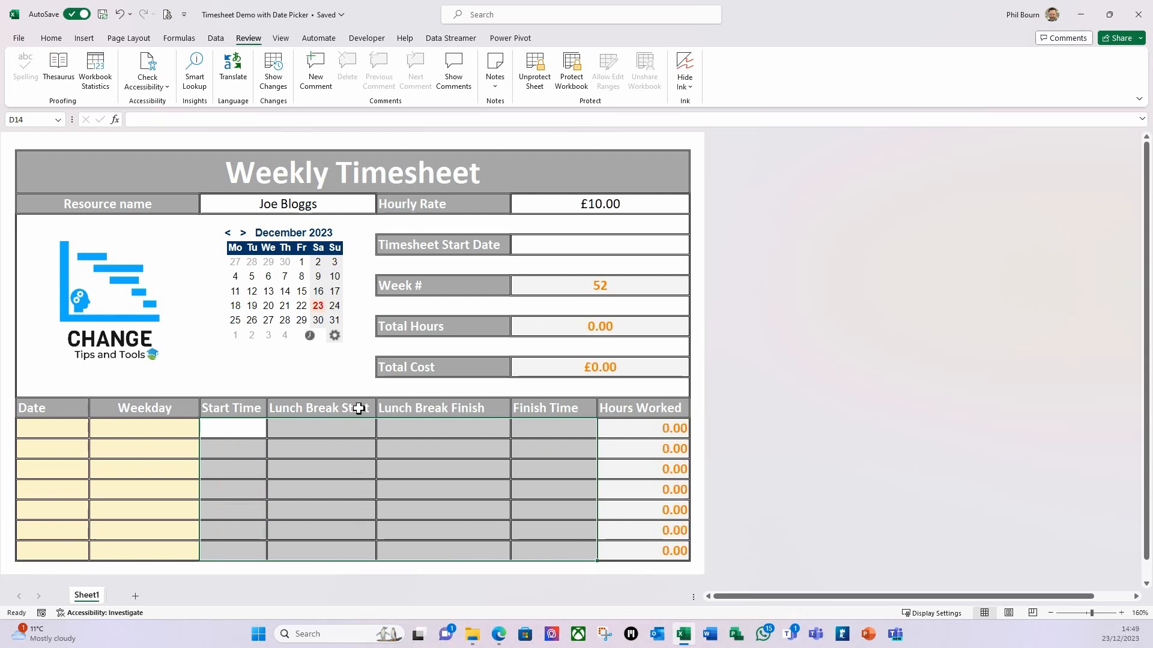
Step: Set the Timesheet Start Date to 8 January 2024 with the calendar date picker
click(561, 245)
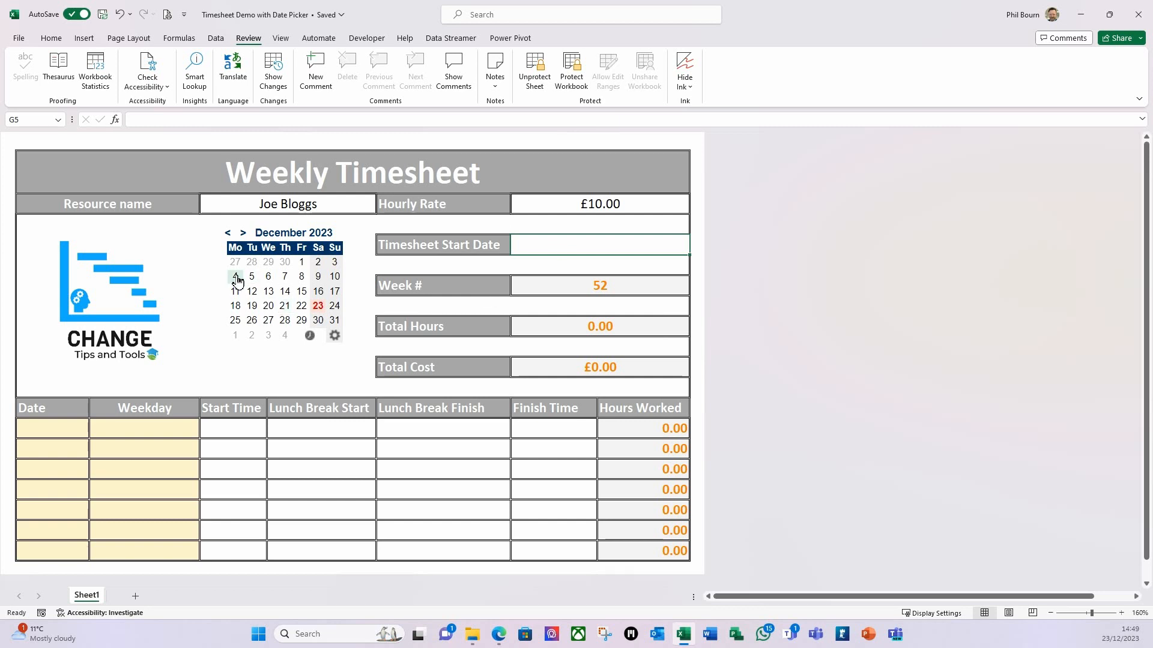
click(243, 233)
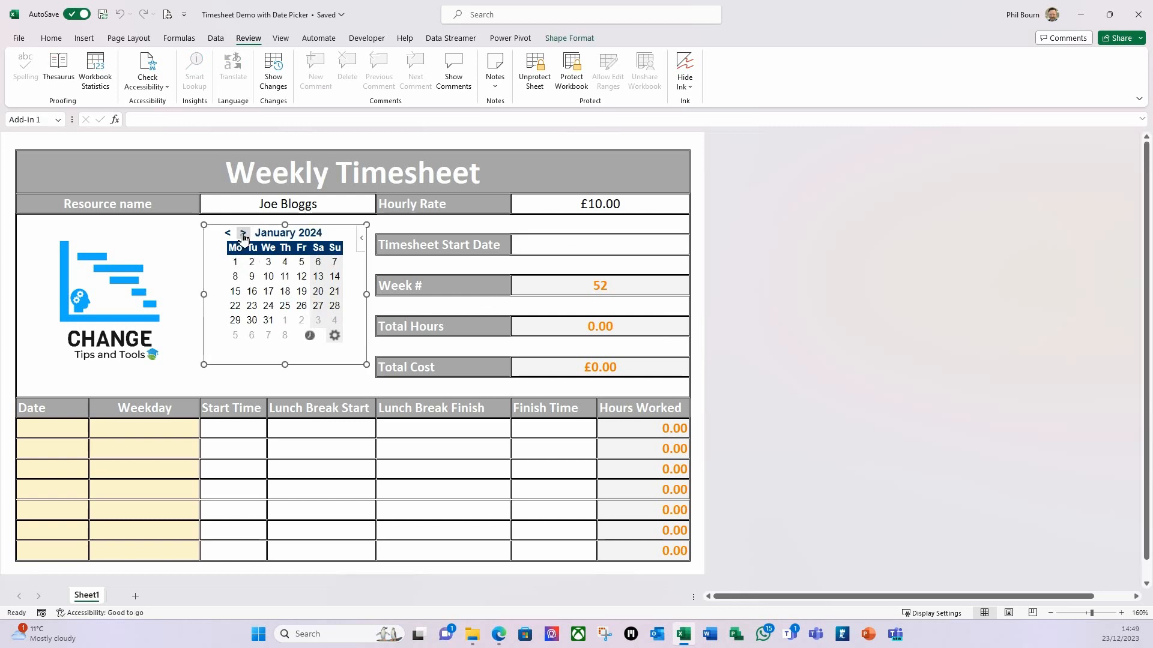
click(235, 276)
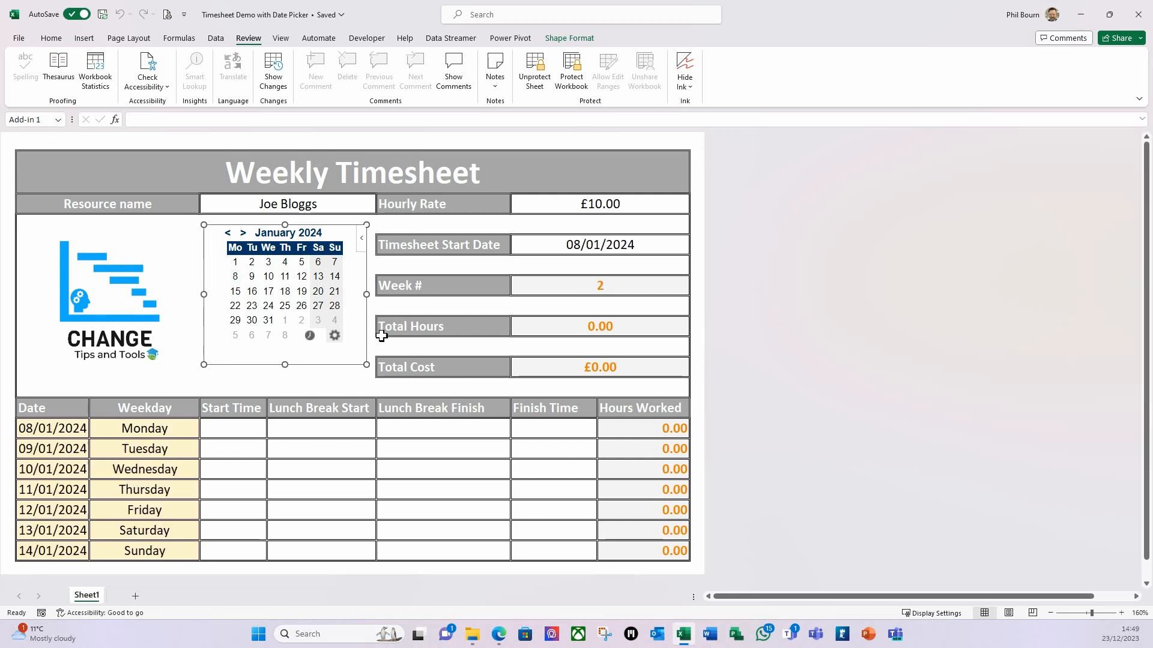
Step: Insert the current time as Monday's Start Time with the date picker's clock and clear it again
click(230, 429)
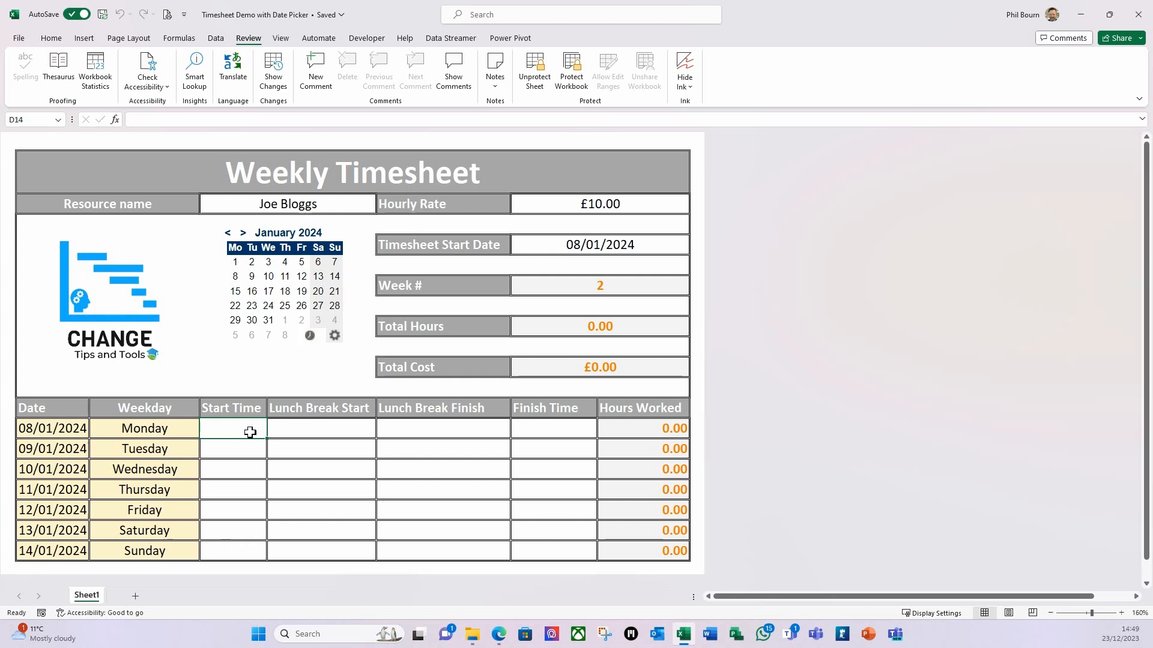
click(310, 337)
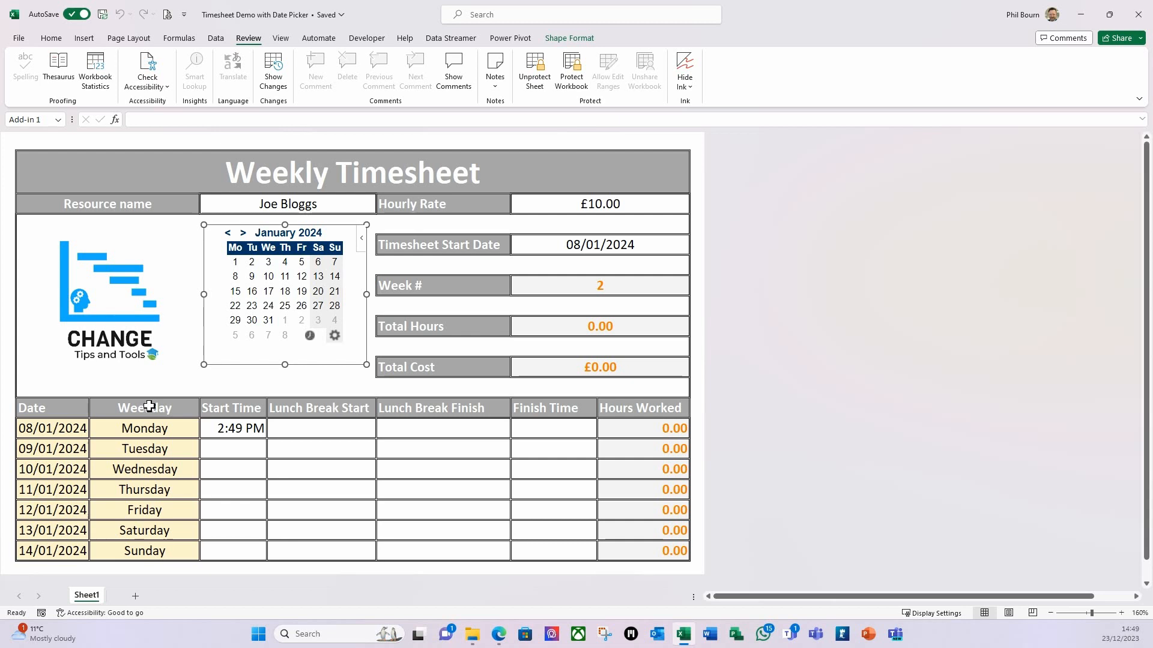
click(319, 427)
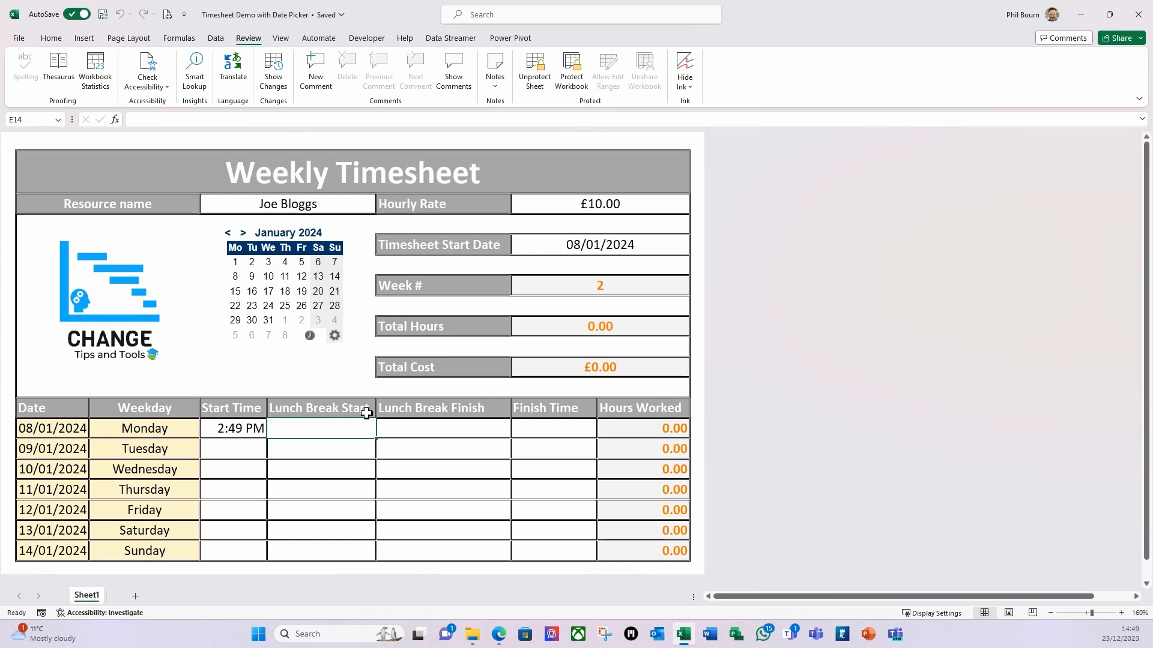
click(242, 429)
key(Delete)
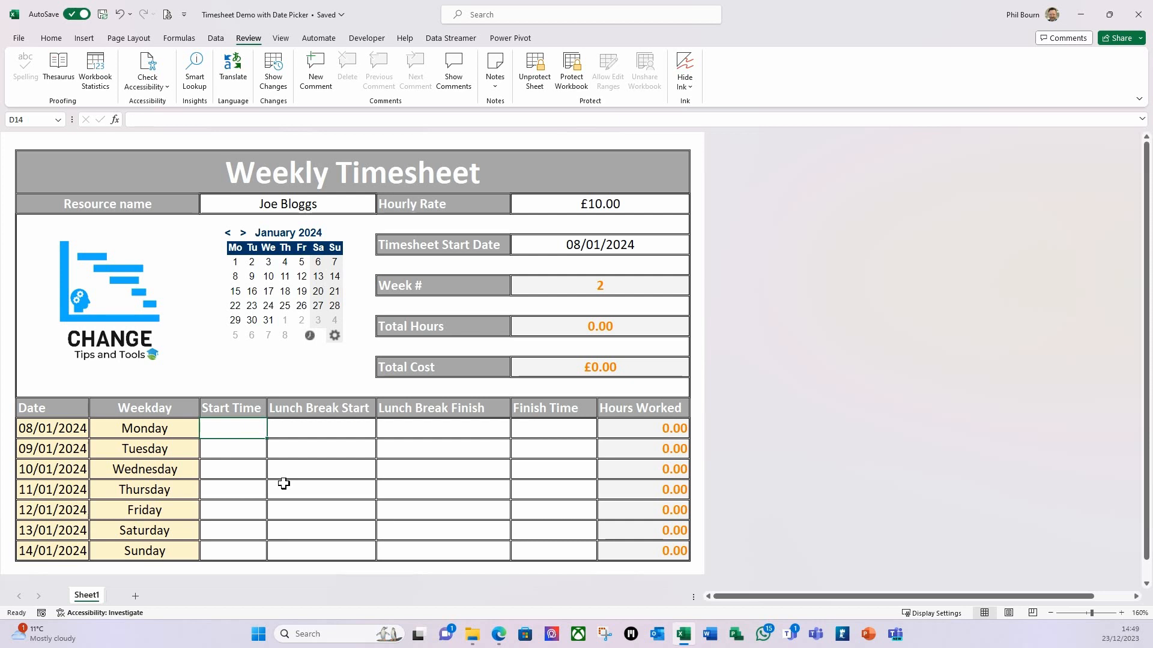
click(260, 451)
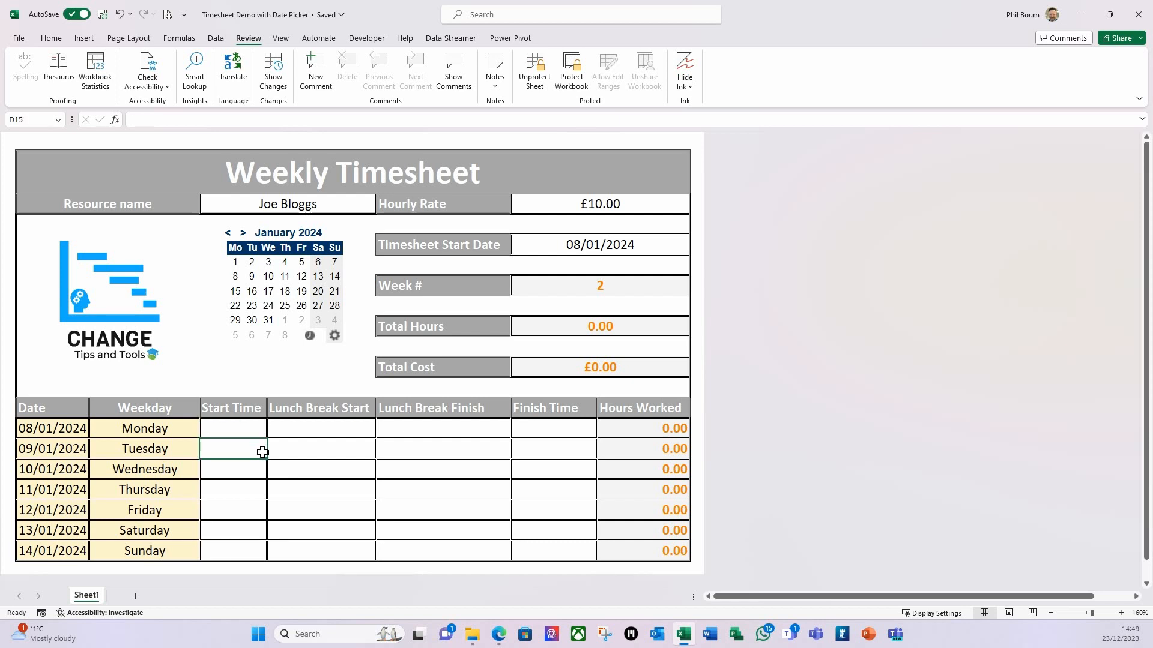